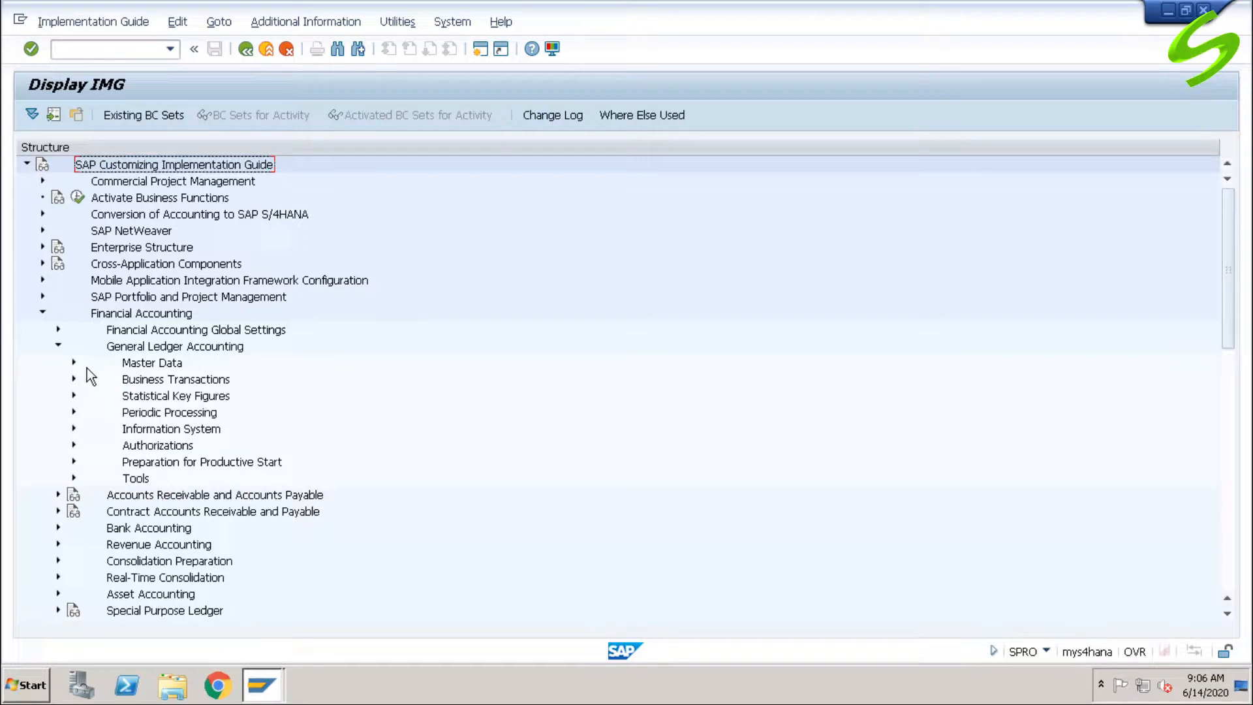
Open the Edit Chart of Accounts List activity from the G/L Accounts preparations and start a new entry.
click(73, 362)
click(90, 379)
click(105, 396)
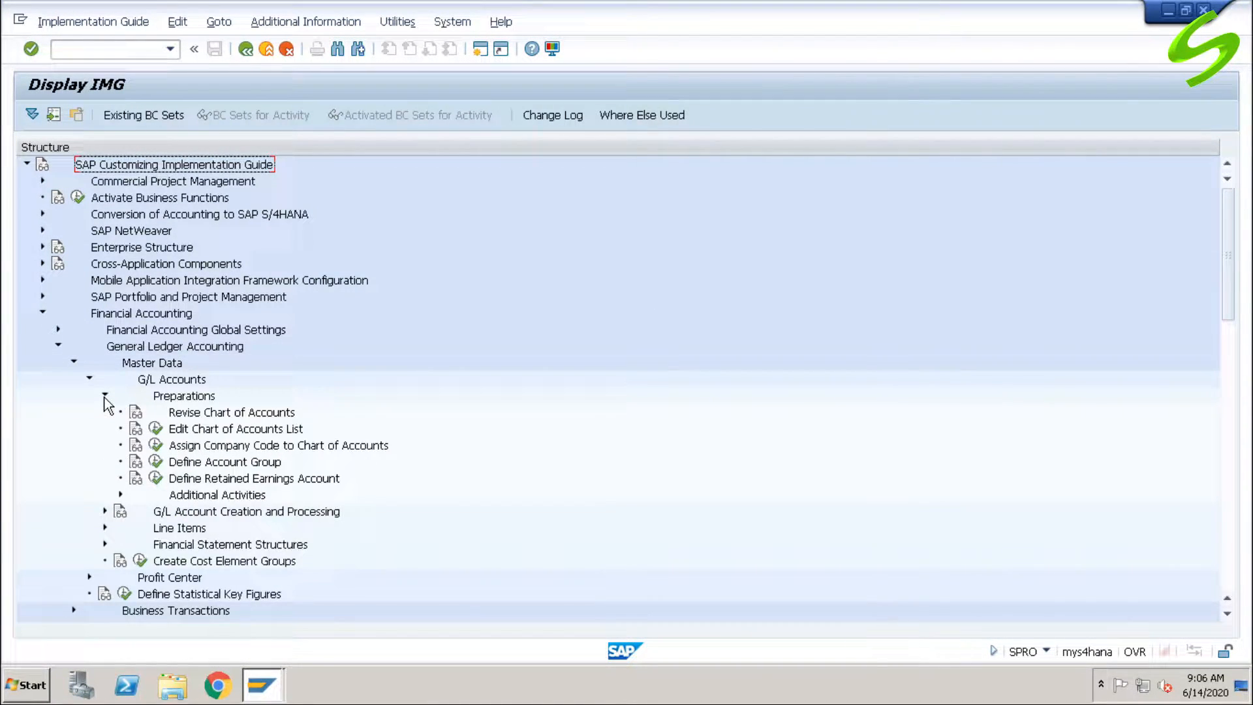
click(156, 429)
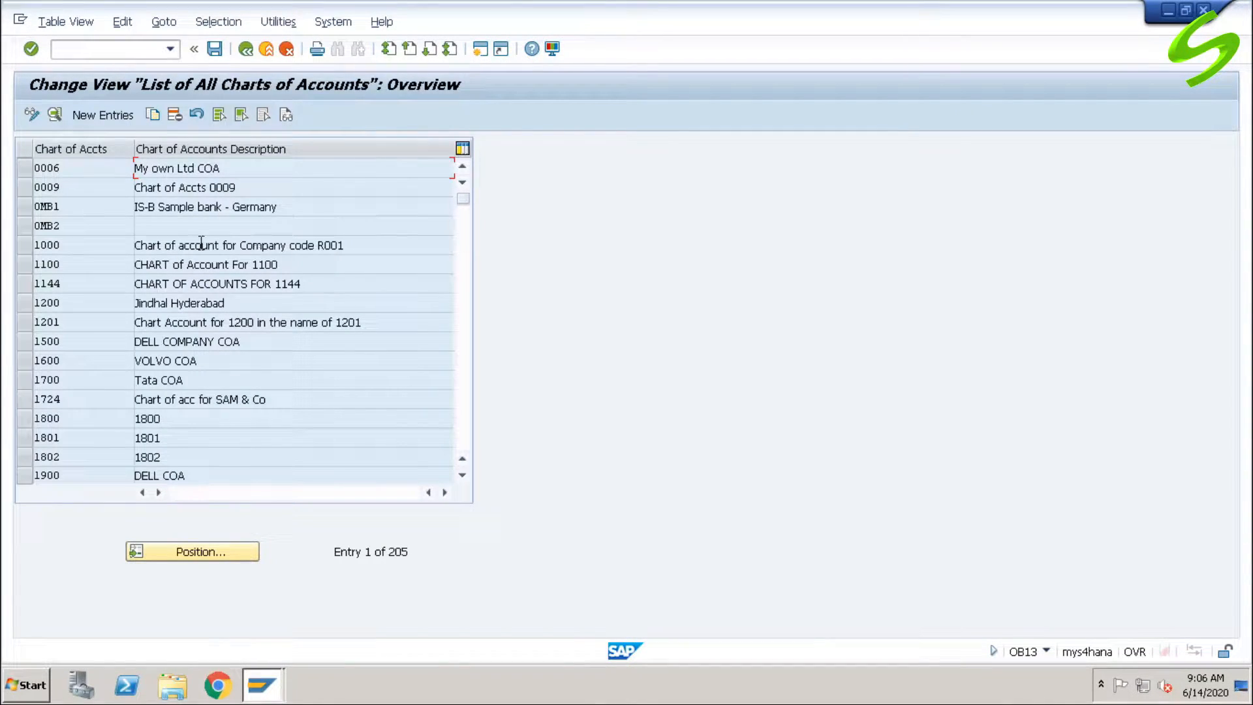
click(102, 117)
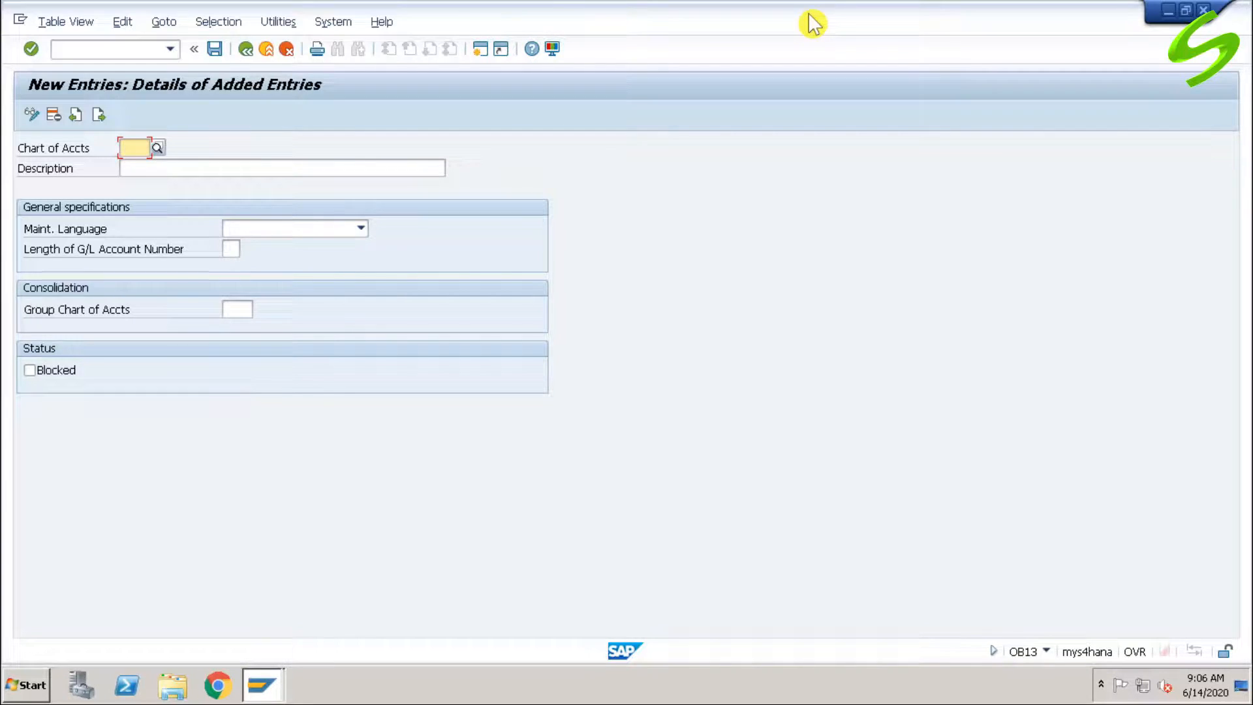
Enter A000 as the chart of accounts code with the description "Chart of Accounts for ABC".
text(A000)
key(Return)
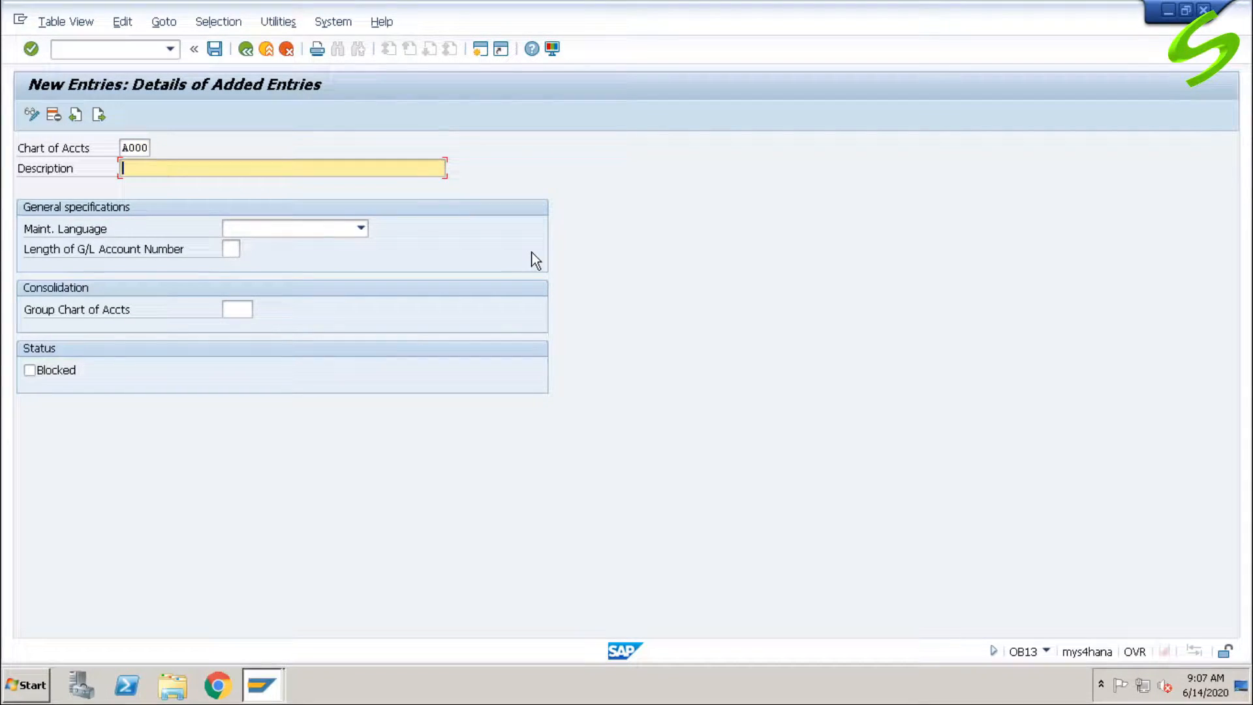
text(C)
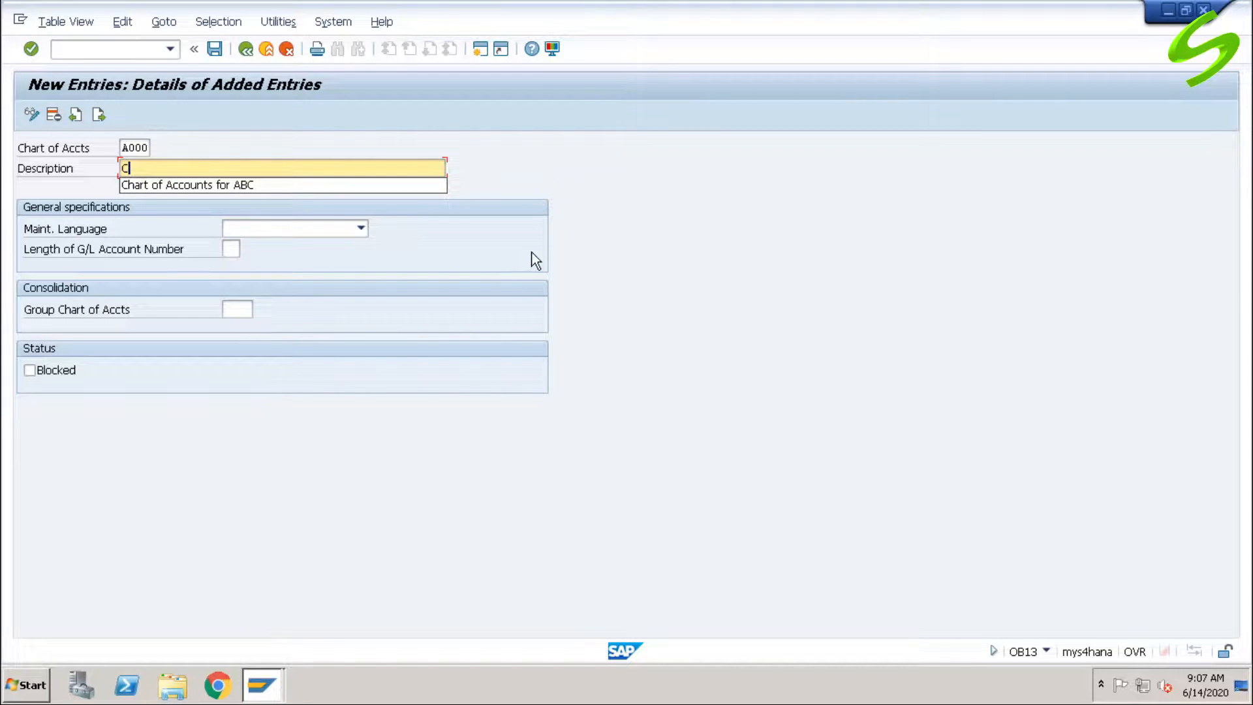
text(hart of Accounts for ABC)
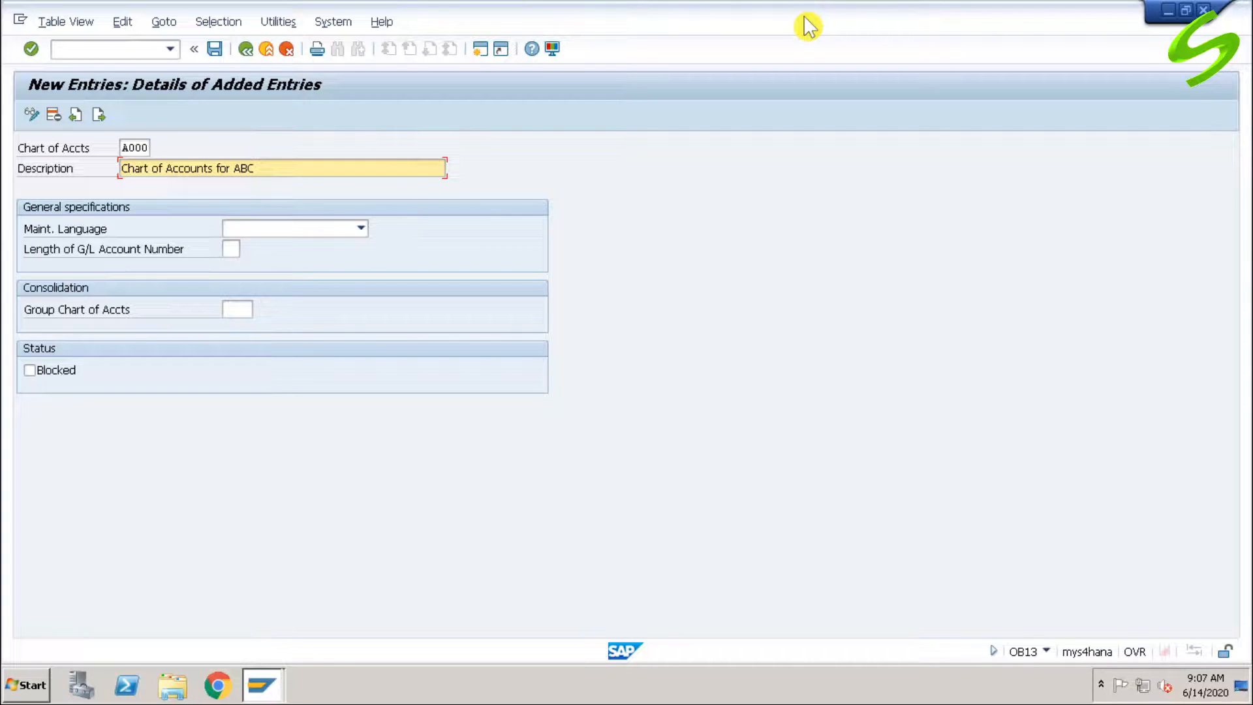
Set the maintenance language to English and the G/L account number length to 6, and save the entry under the proposed customizing request.
click(254, 229)
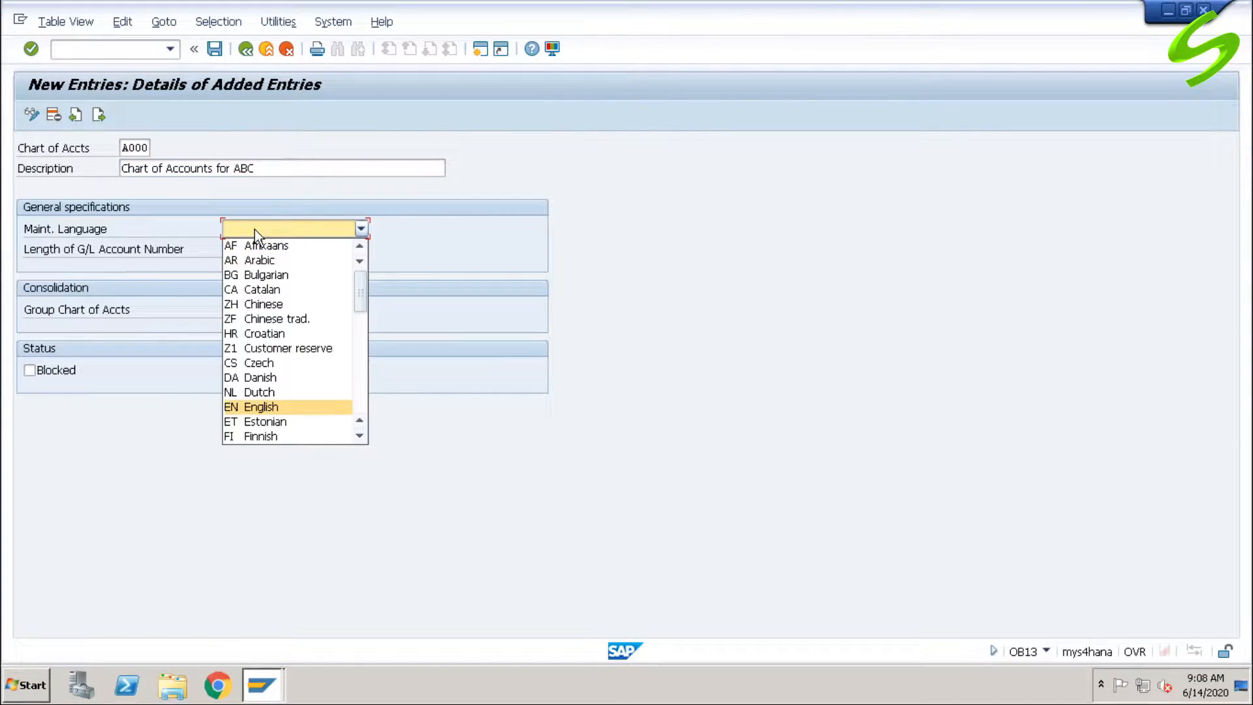
click(281, 406)
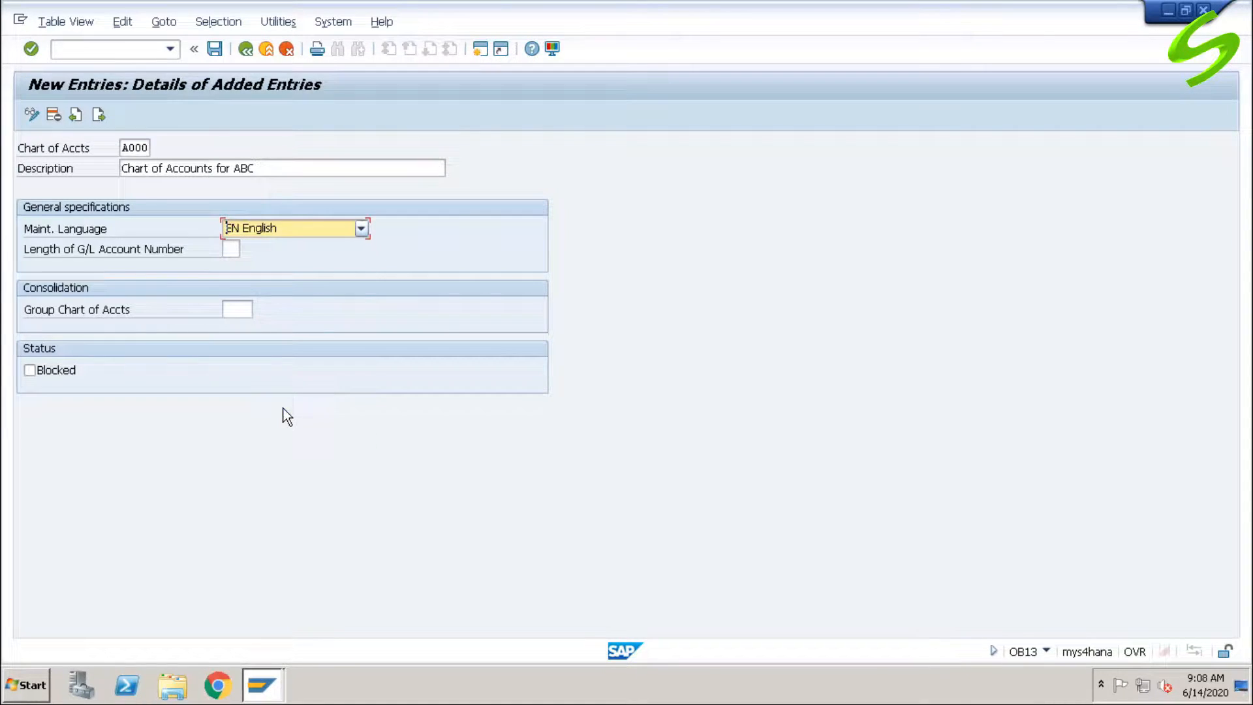
click(230, 249)
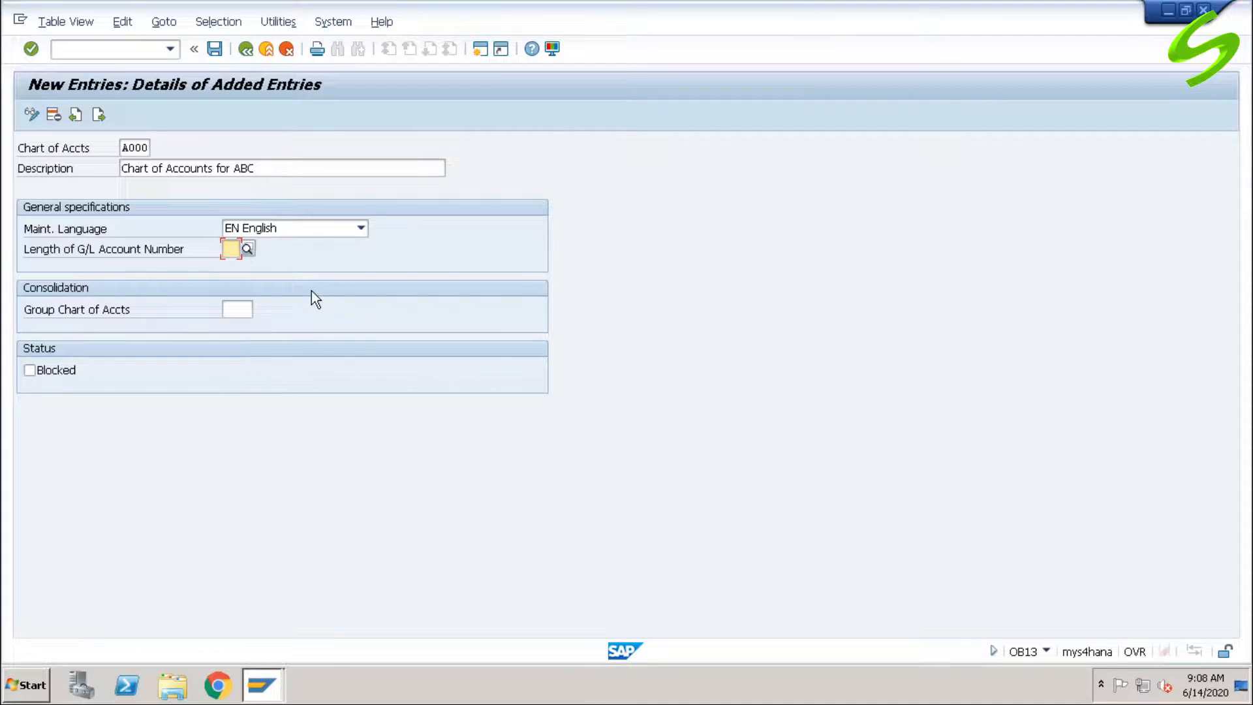
text(6)
key(Tab)
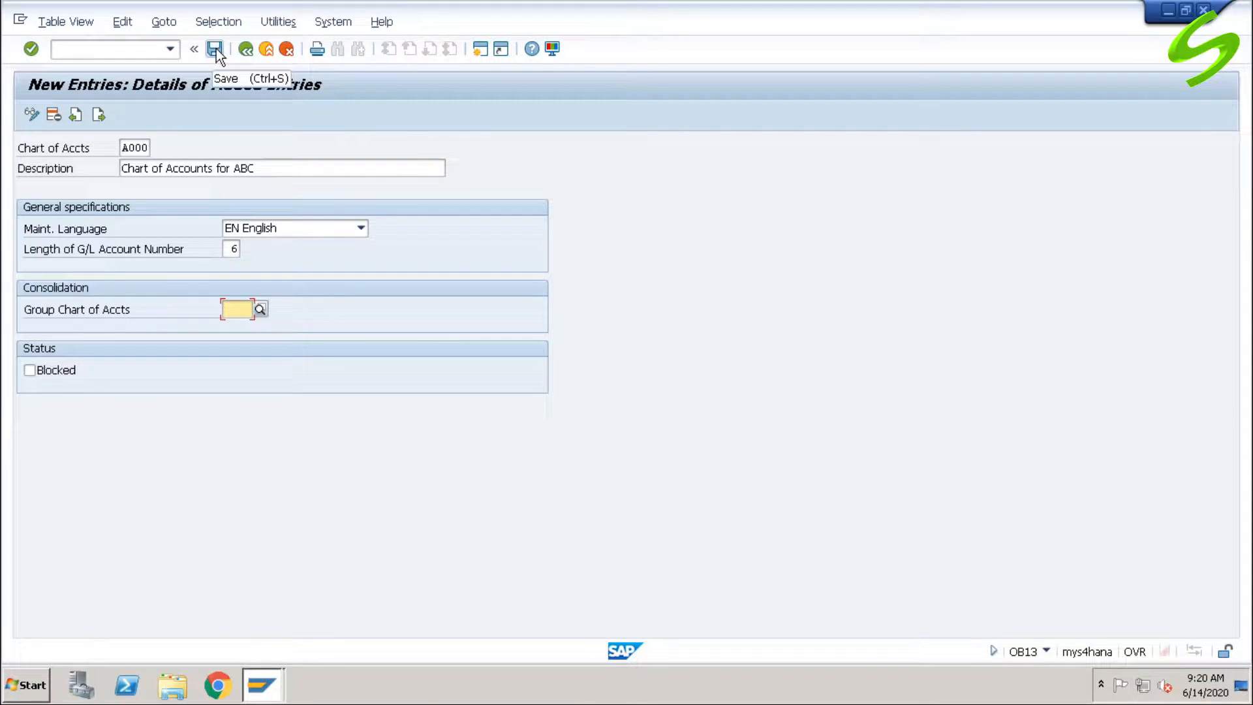
click(215, 51)
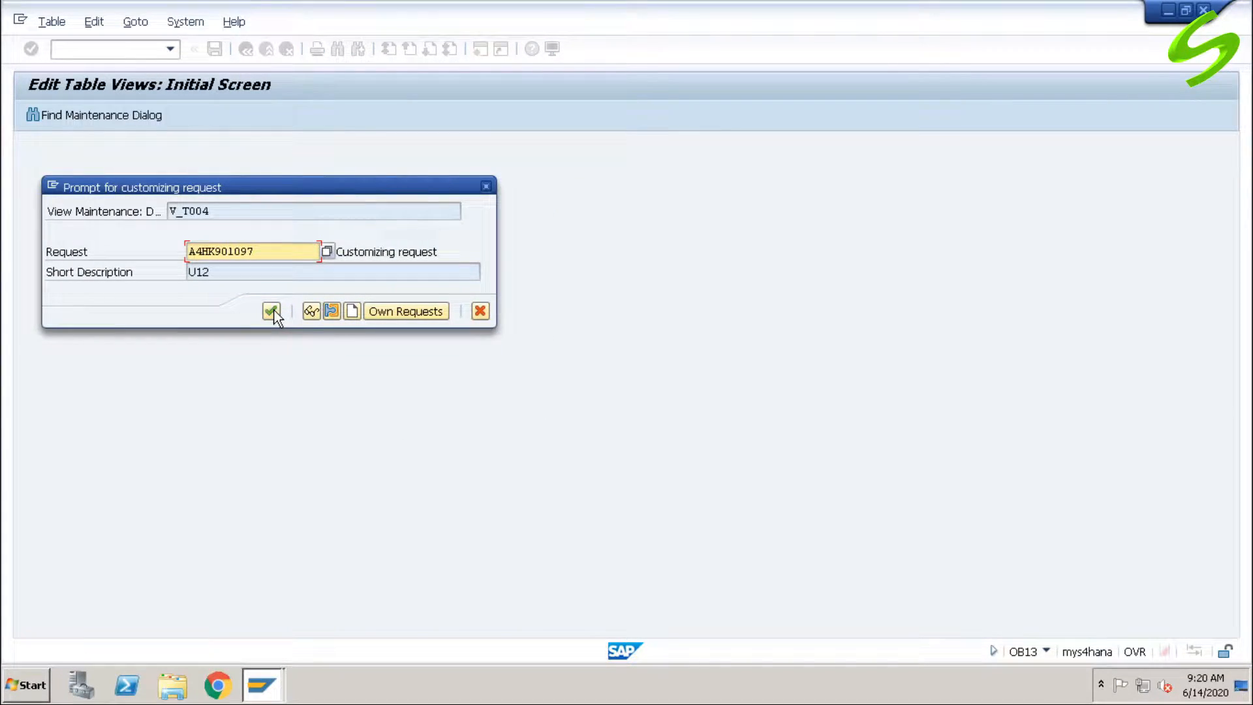
click(272, 311)
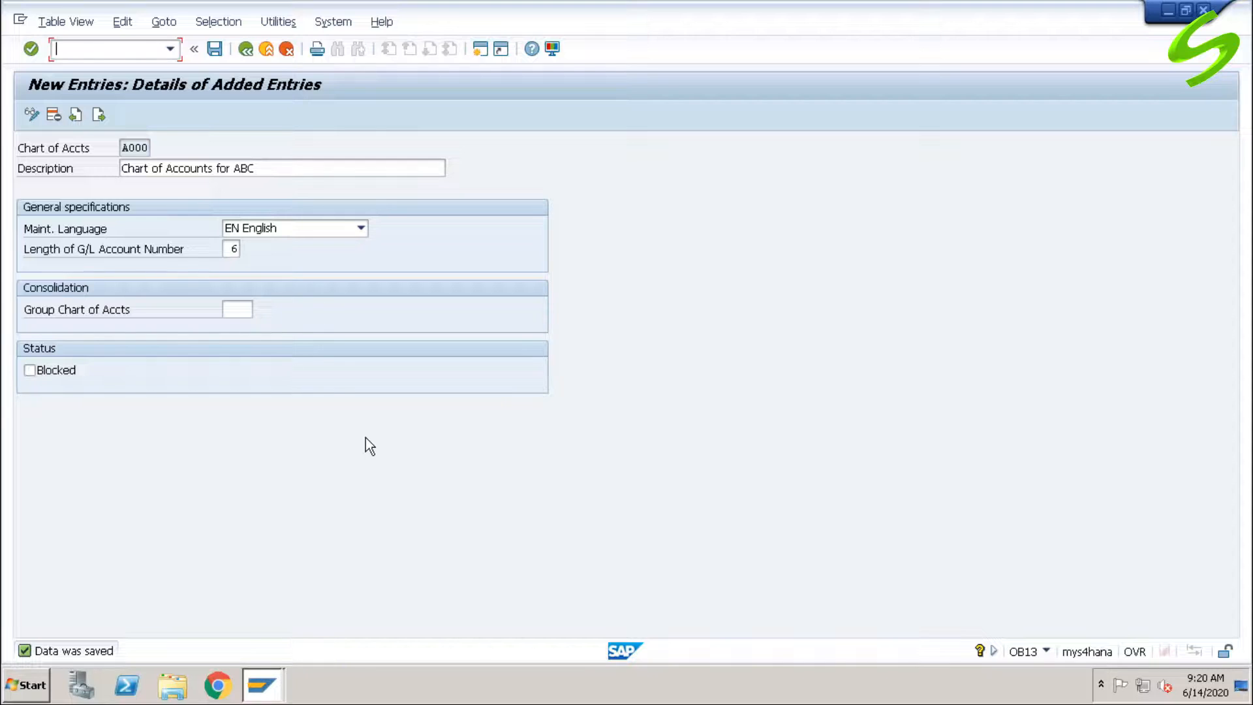
Go to transaction OBY6, find company code A001 and display its global data details.
text(/noby6)
key(Return)
click(310, 612)
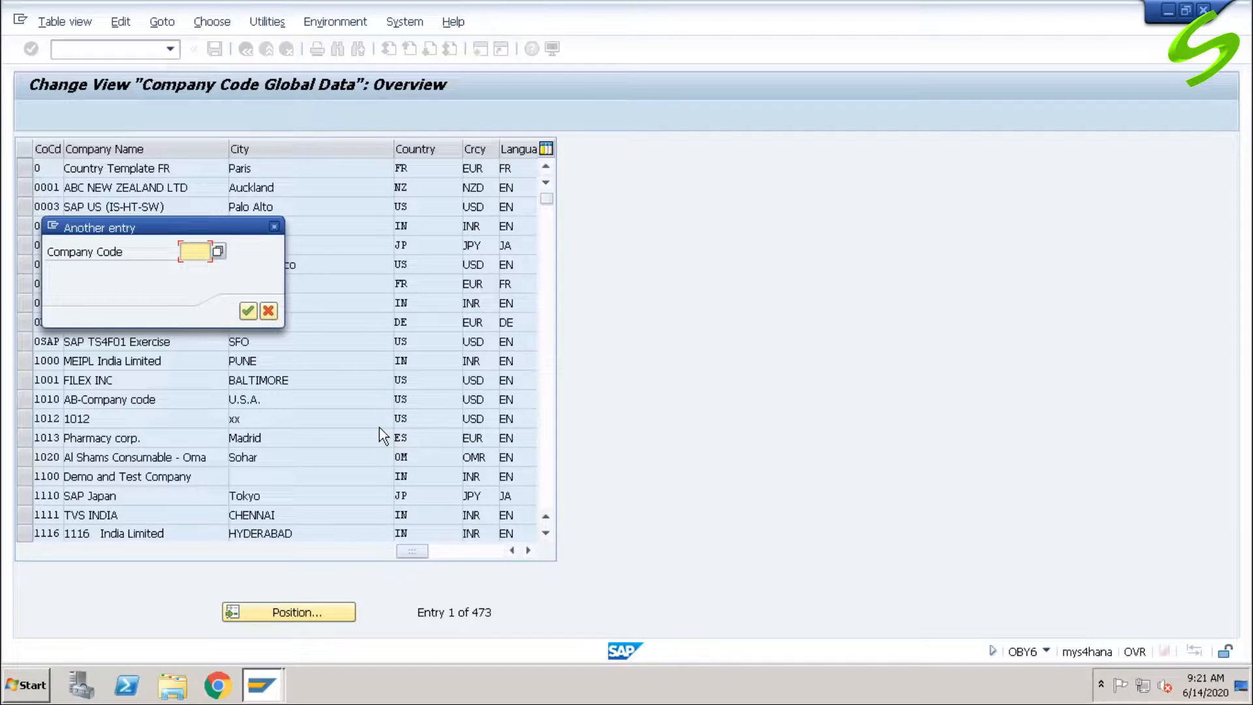
text(a001)
key(Return)
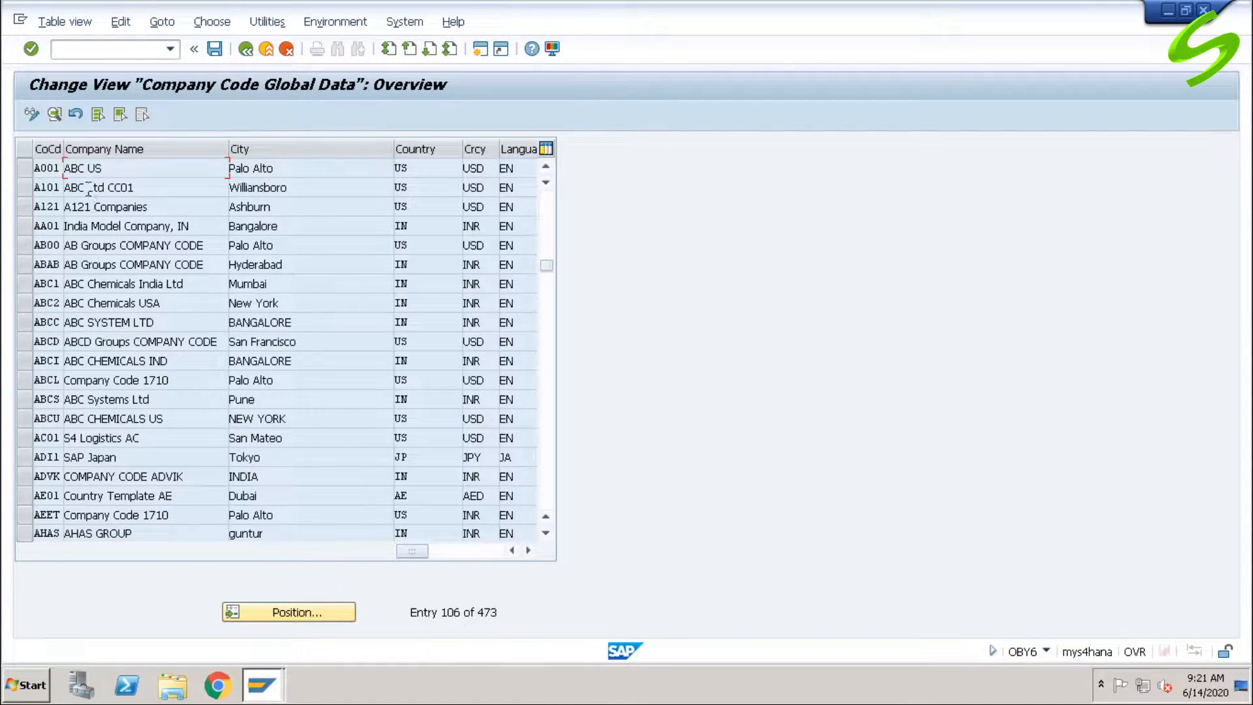
double_click(49, 170)
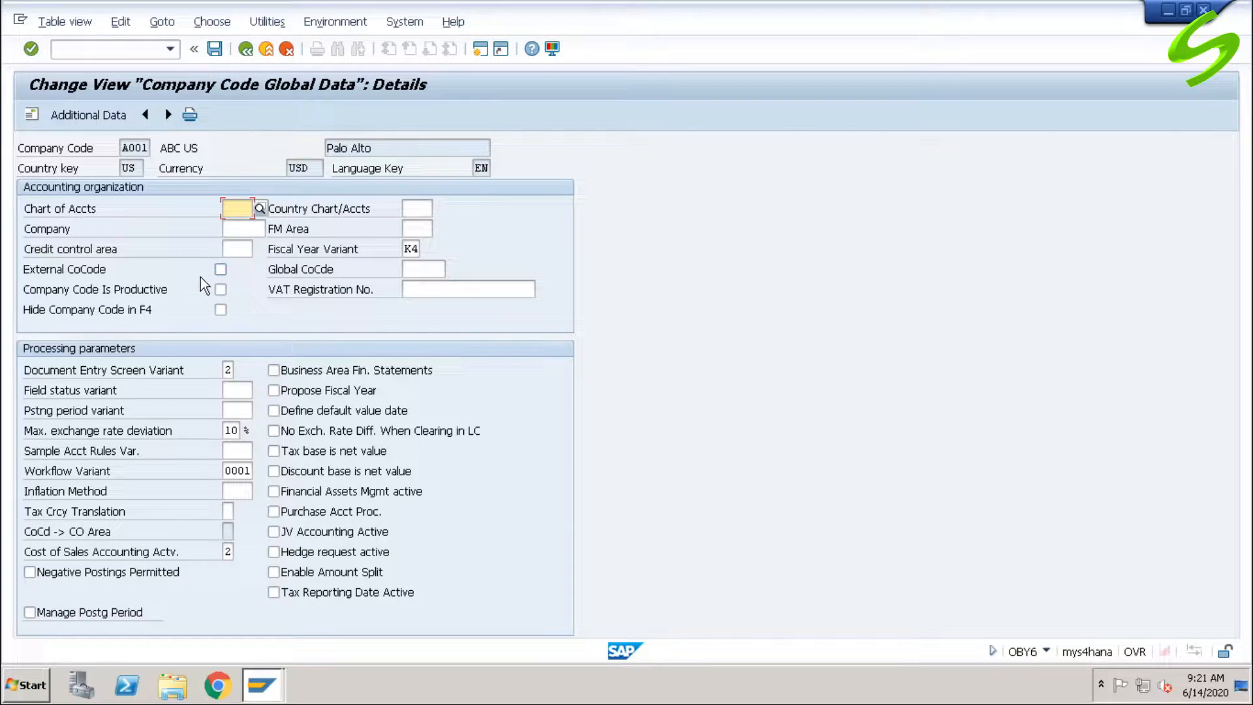
Go to transaction SPRO and display the SAP Reference IMG.
click(128, 50)
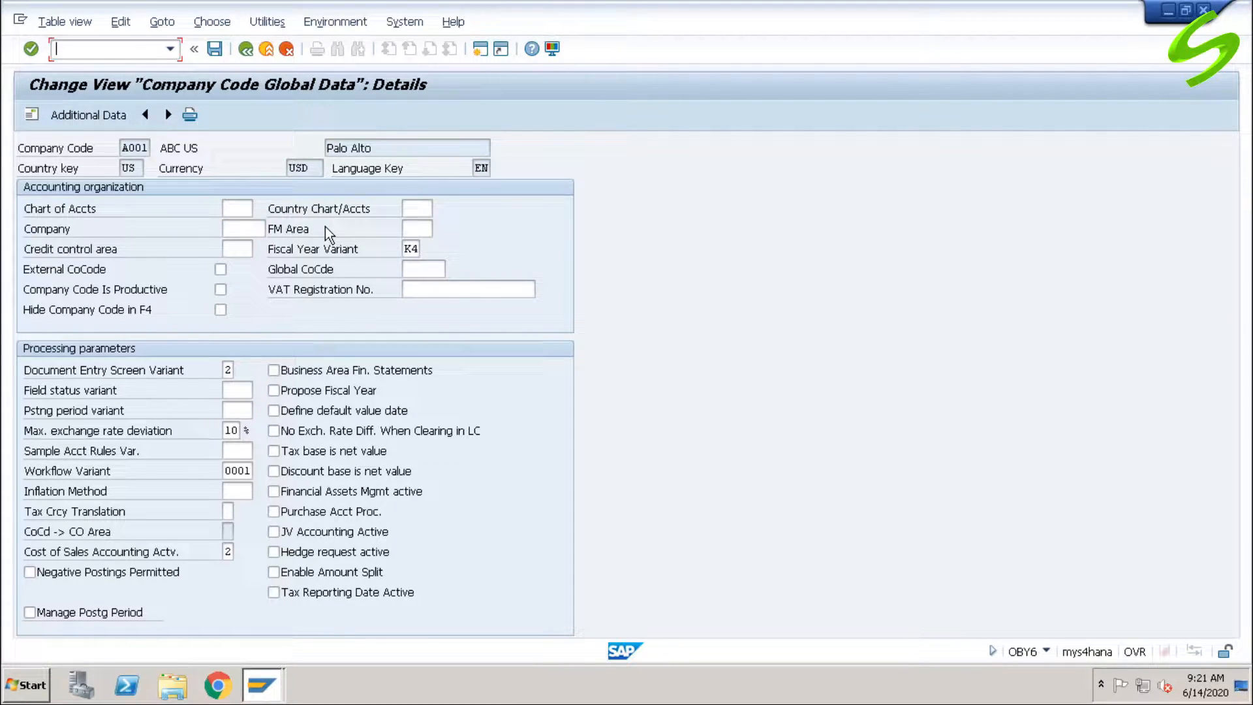
text(/nspro)
key(Return)
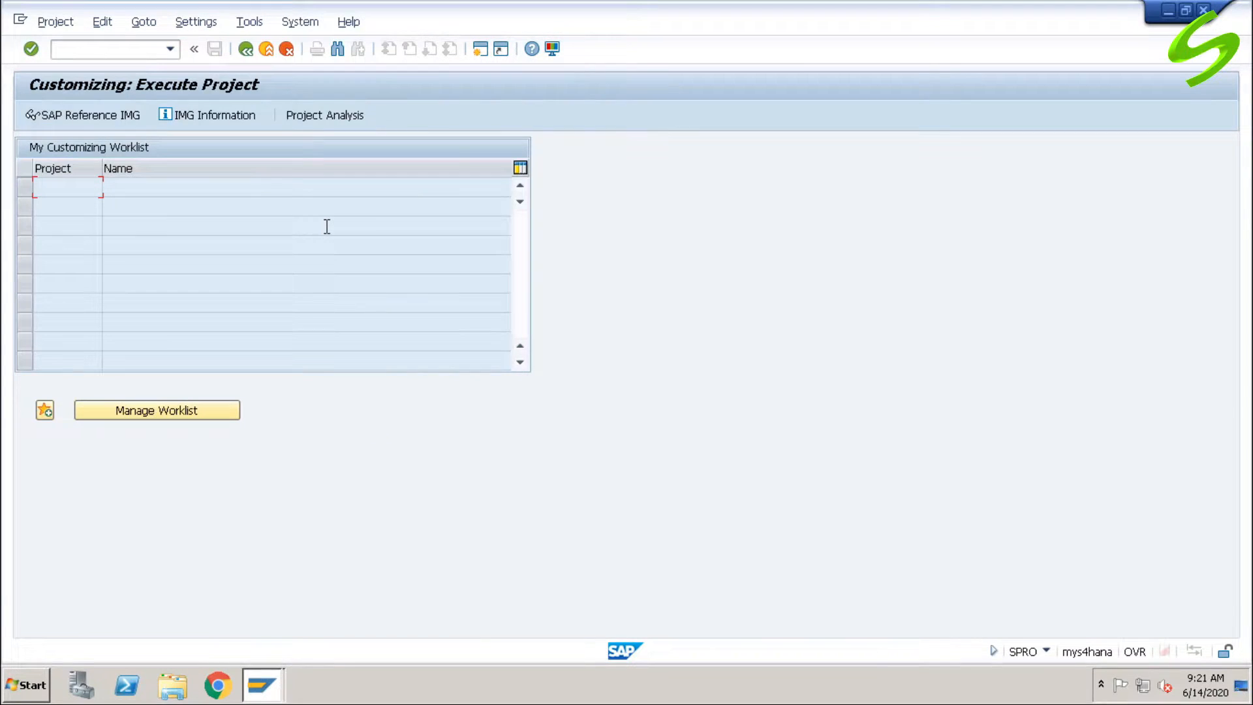
click(90, 114)
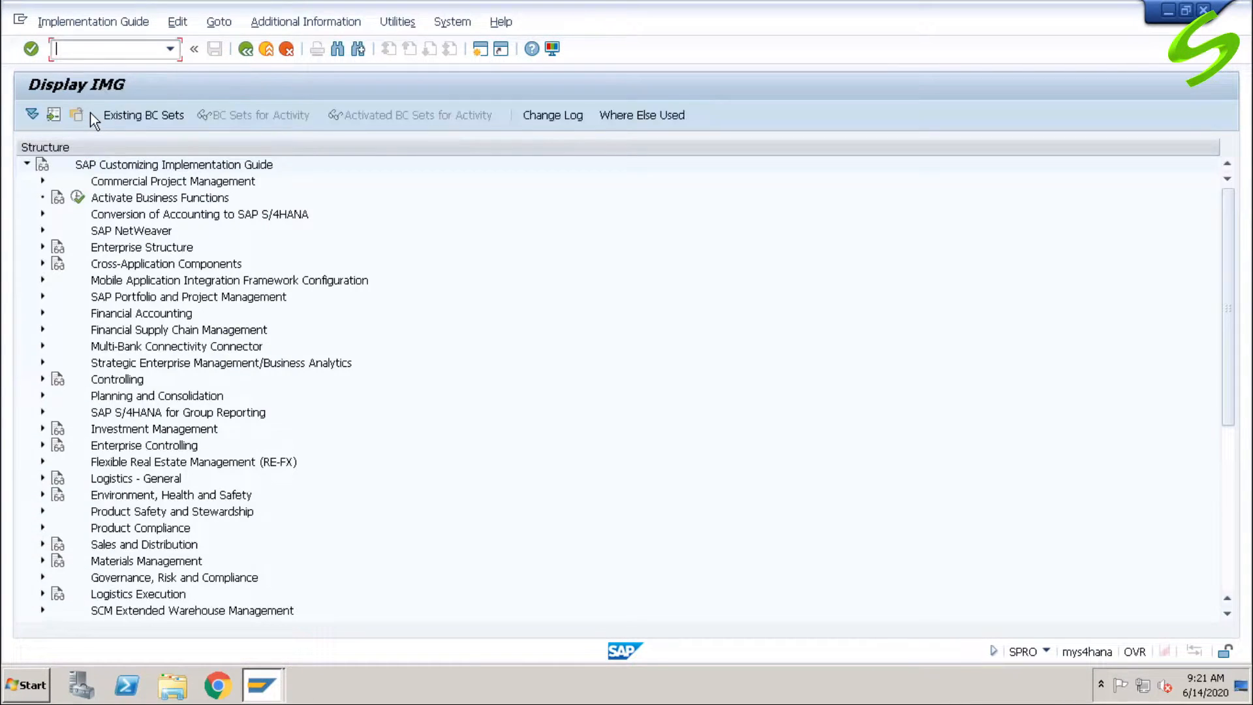
Open the Assign Company Code to Chart of Accounts activity in the General Ledger Accounting master data preparations.
click(43, 313)
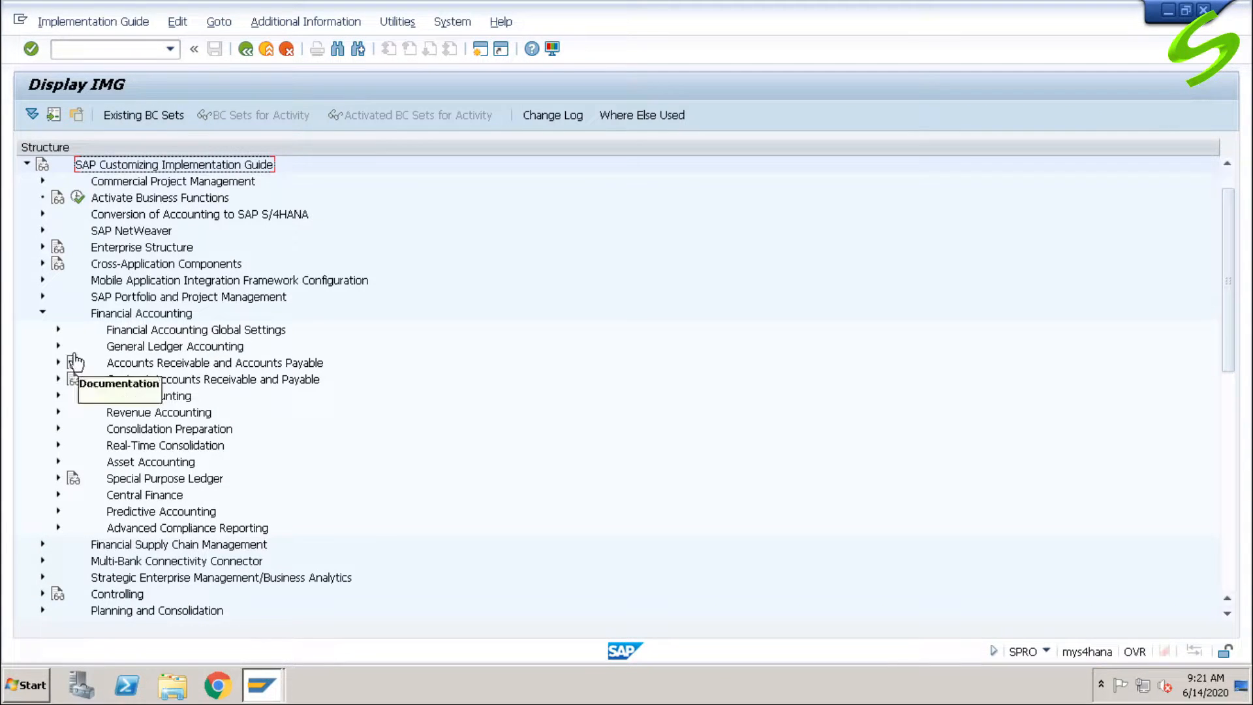
click(57, 346)
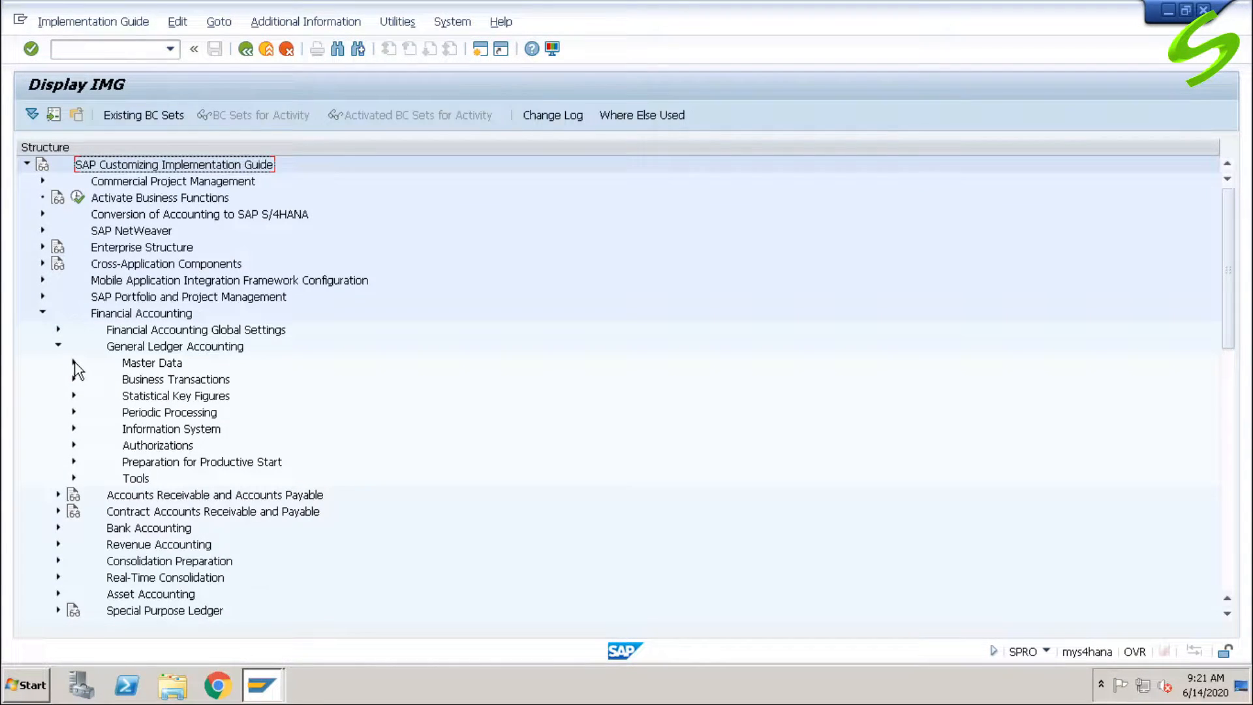
click(74, 363)
click(90, 379)
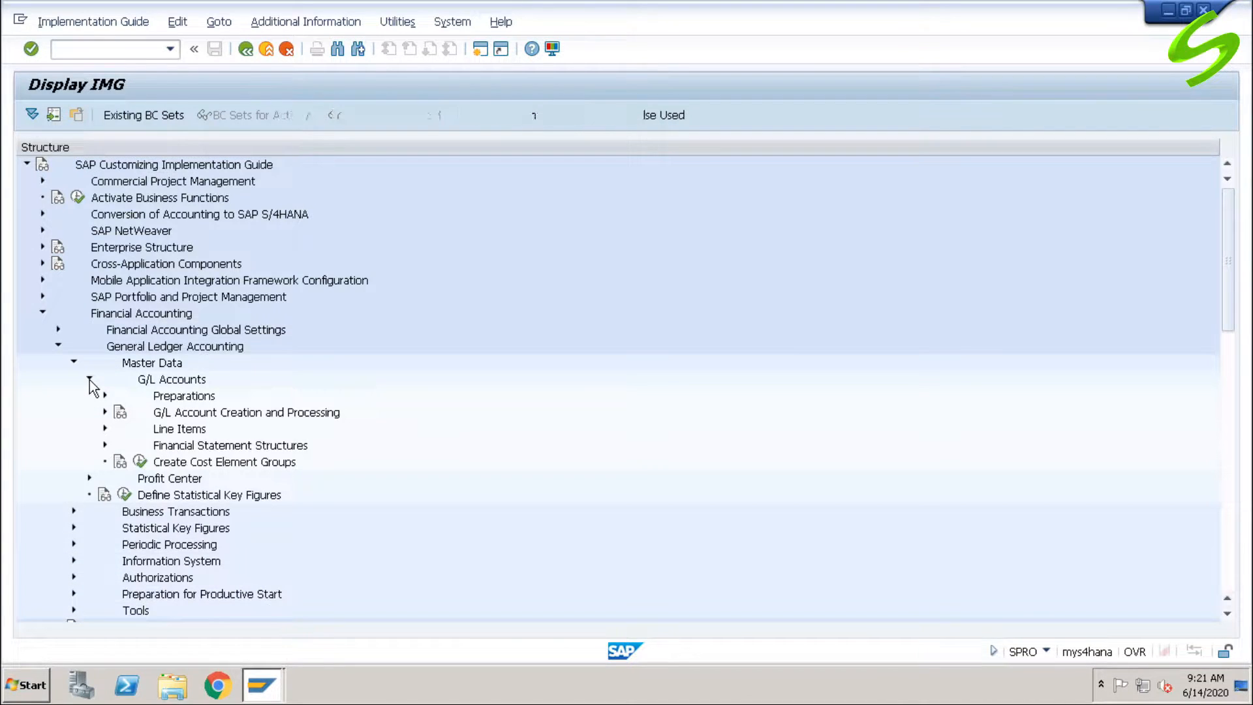
click(105, 396)
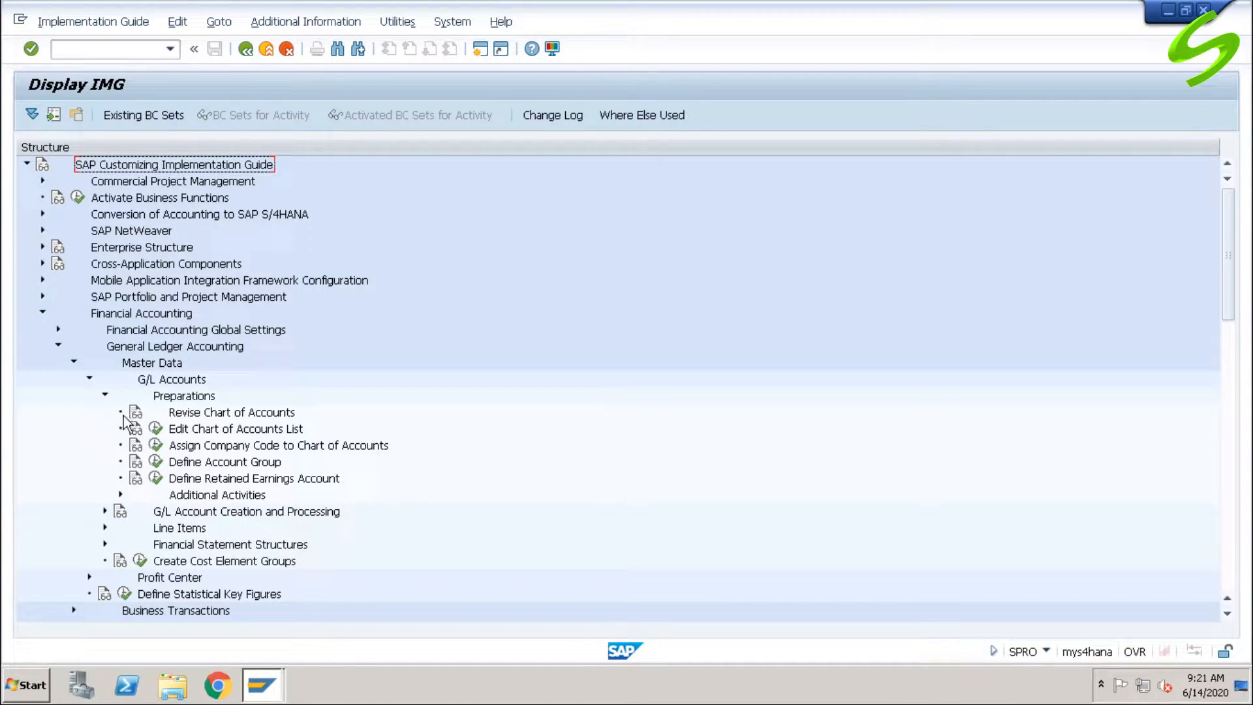
click(247, 446)
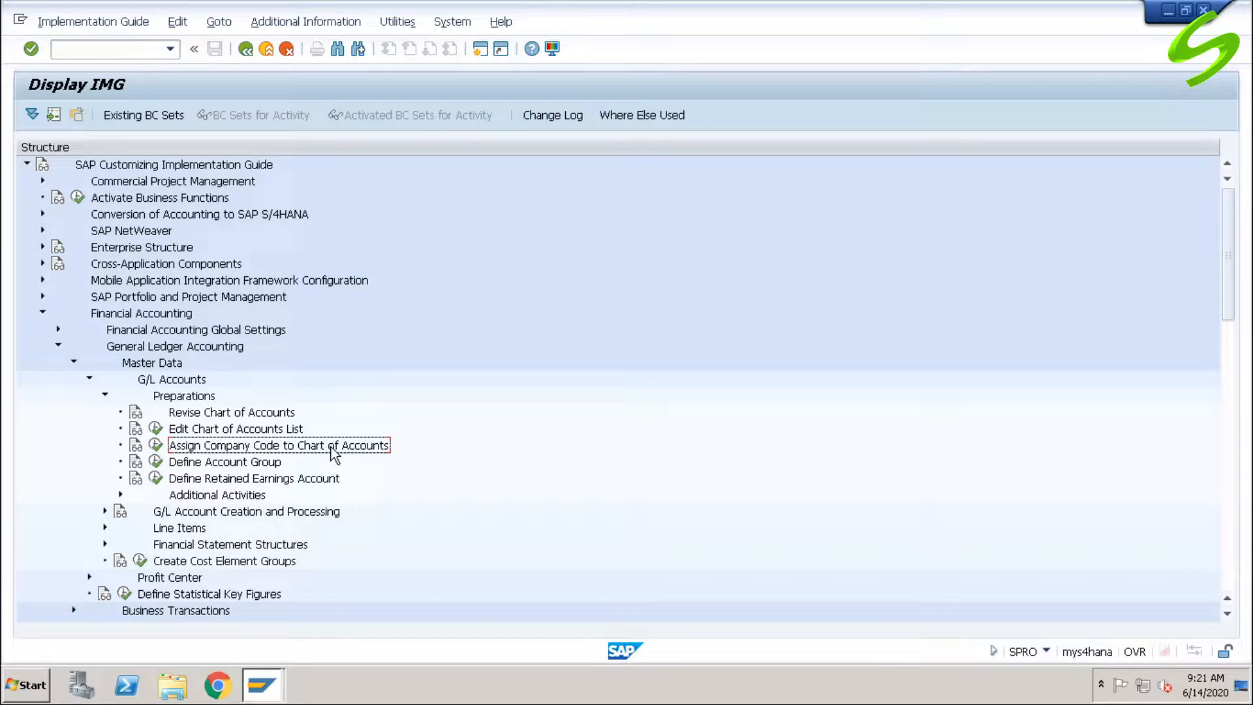
click(156, 447)
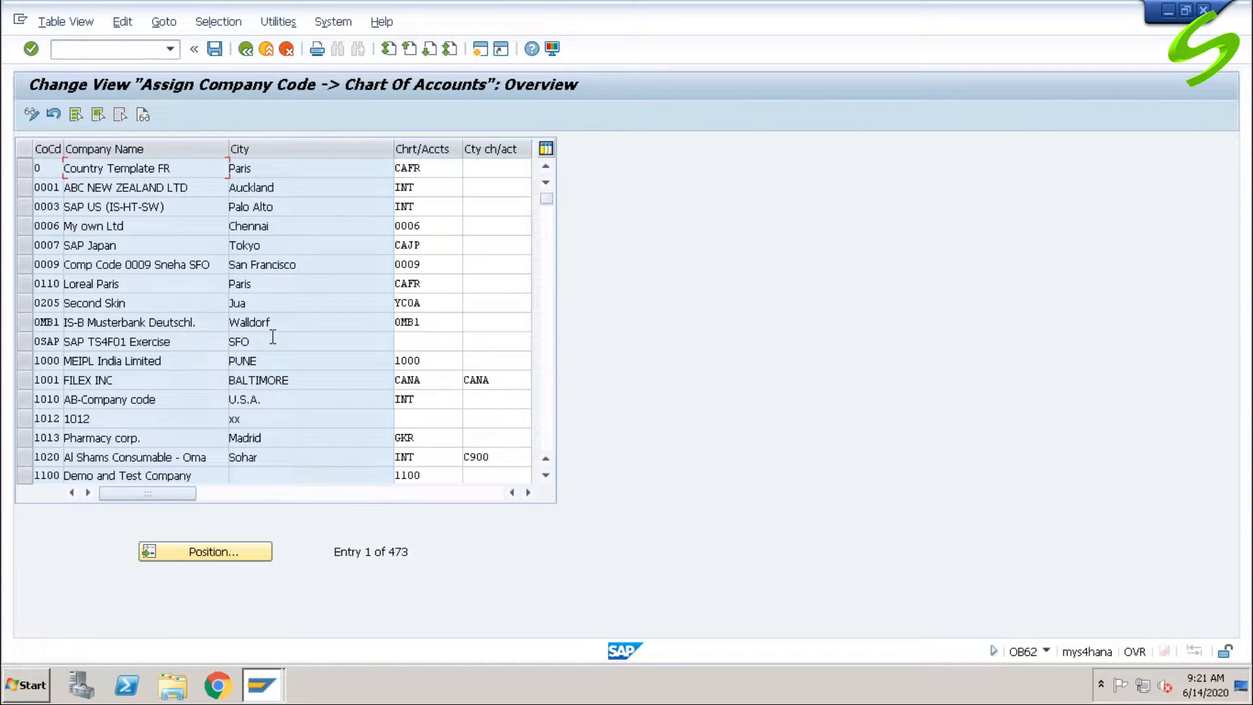
Assign chart of accounts A000 to company code A001 and save the assignment under the proposed customizing request.
click(209, 551)
text(a001)
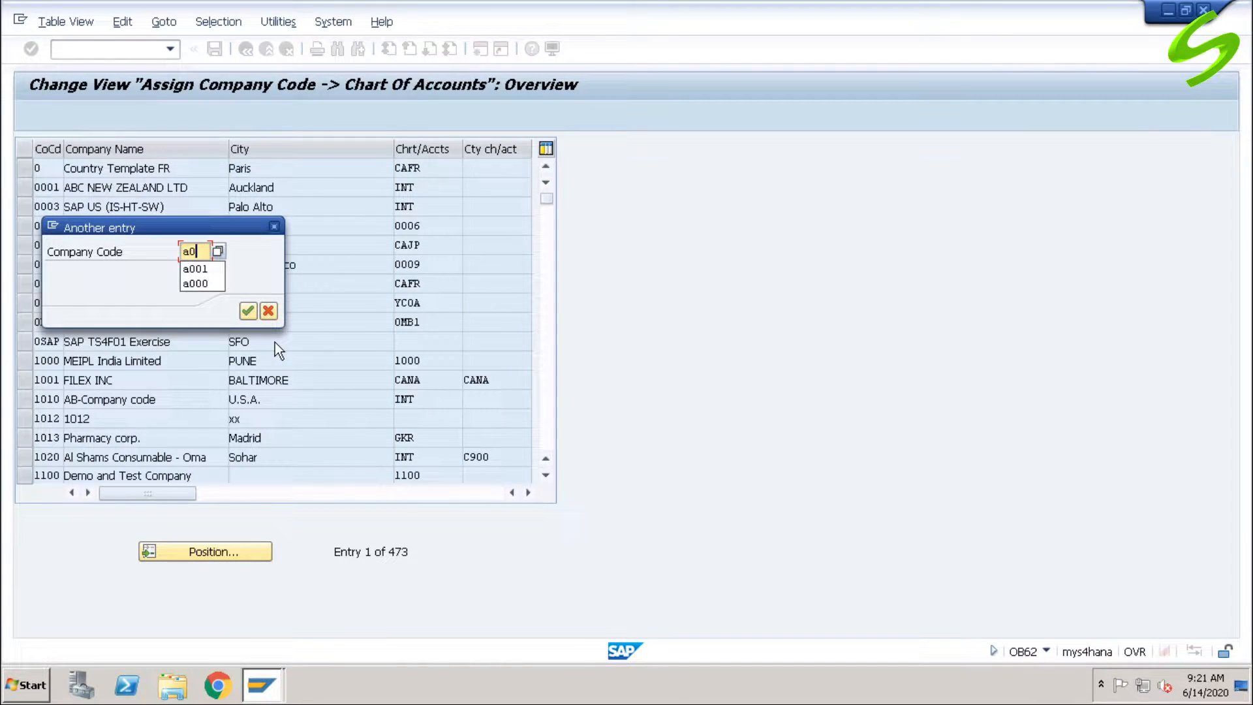
key(Return)
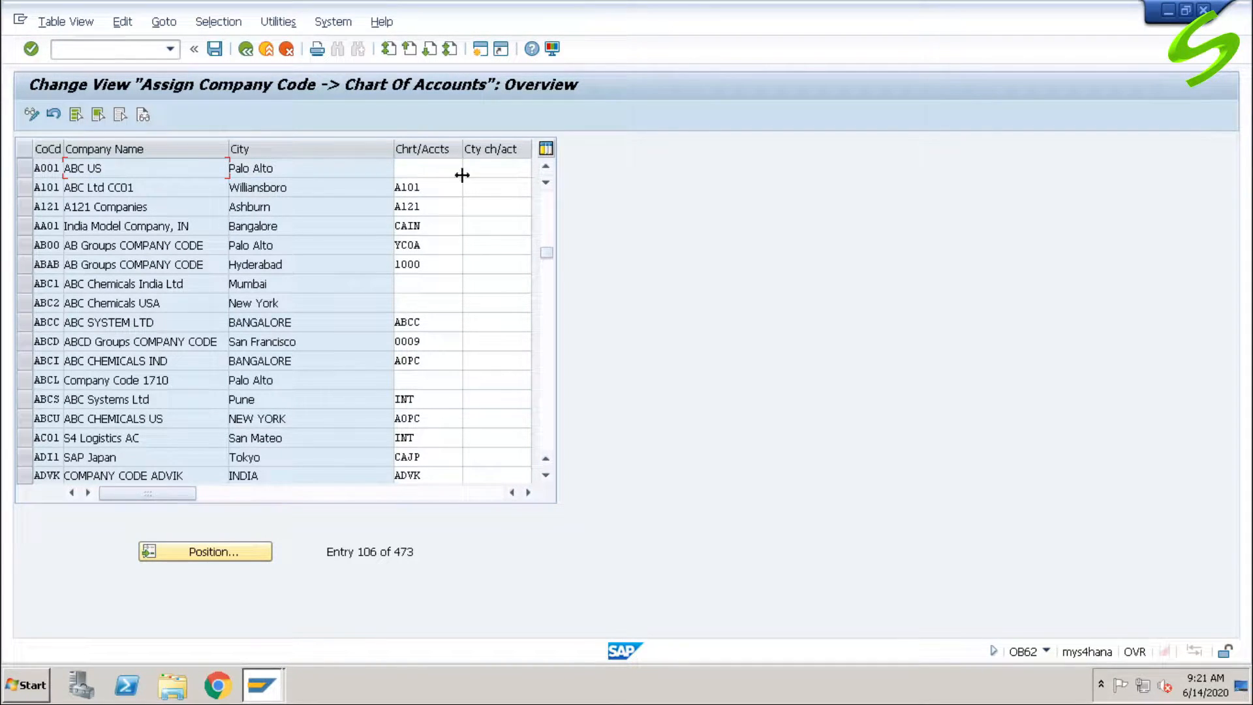
click(427, 168)
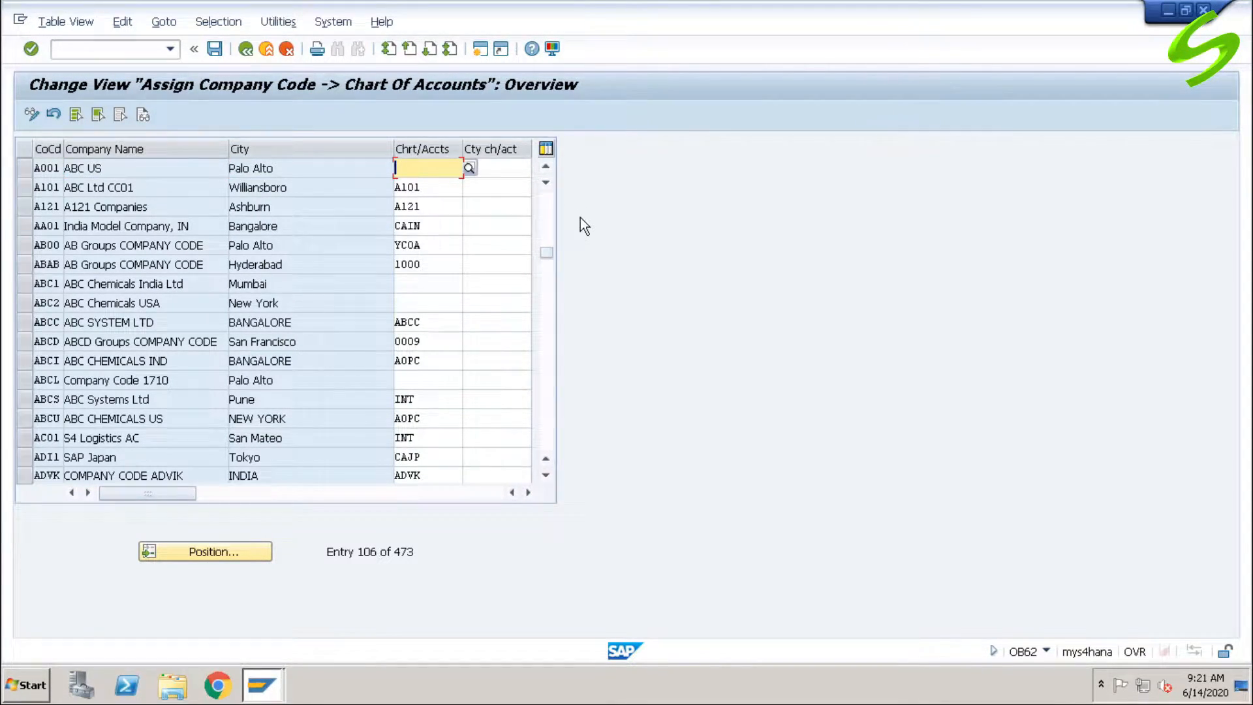
text(a0)
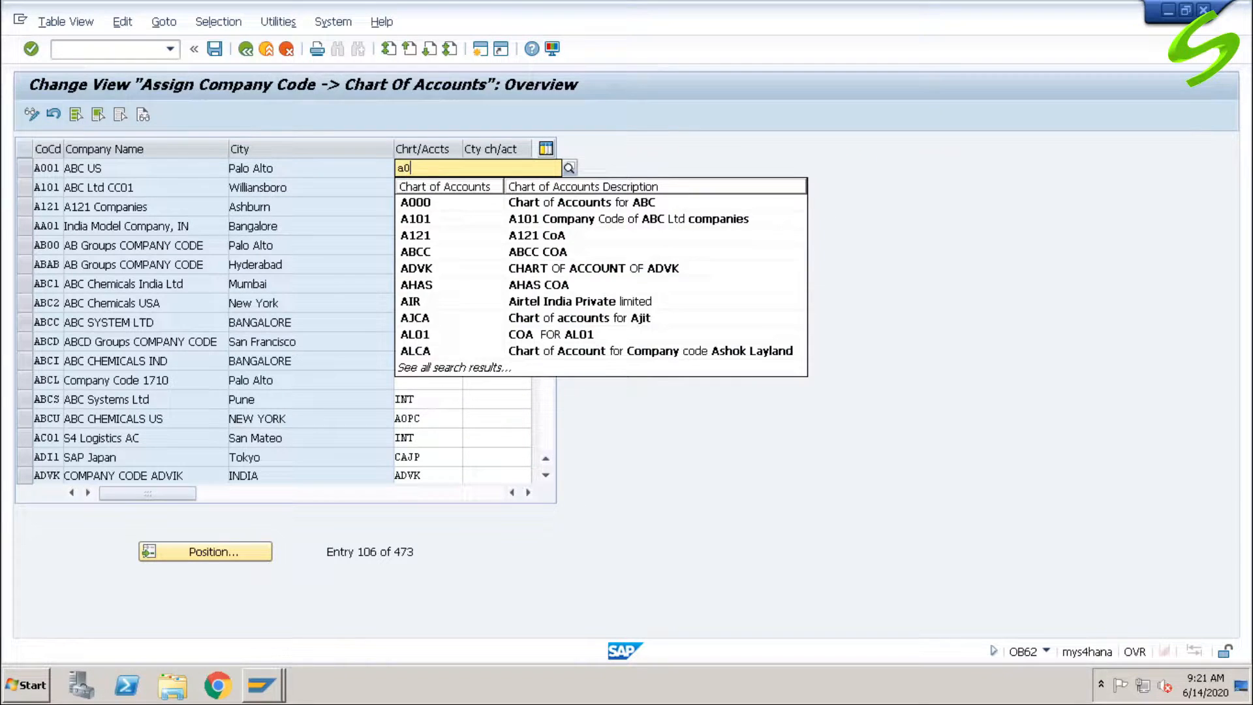
text(00)
key(Return)
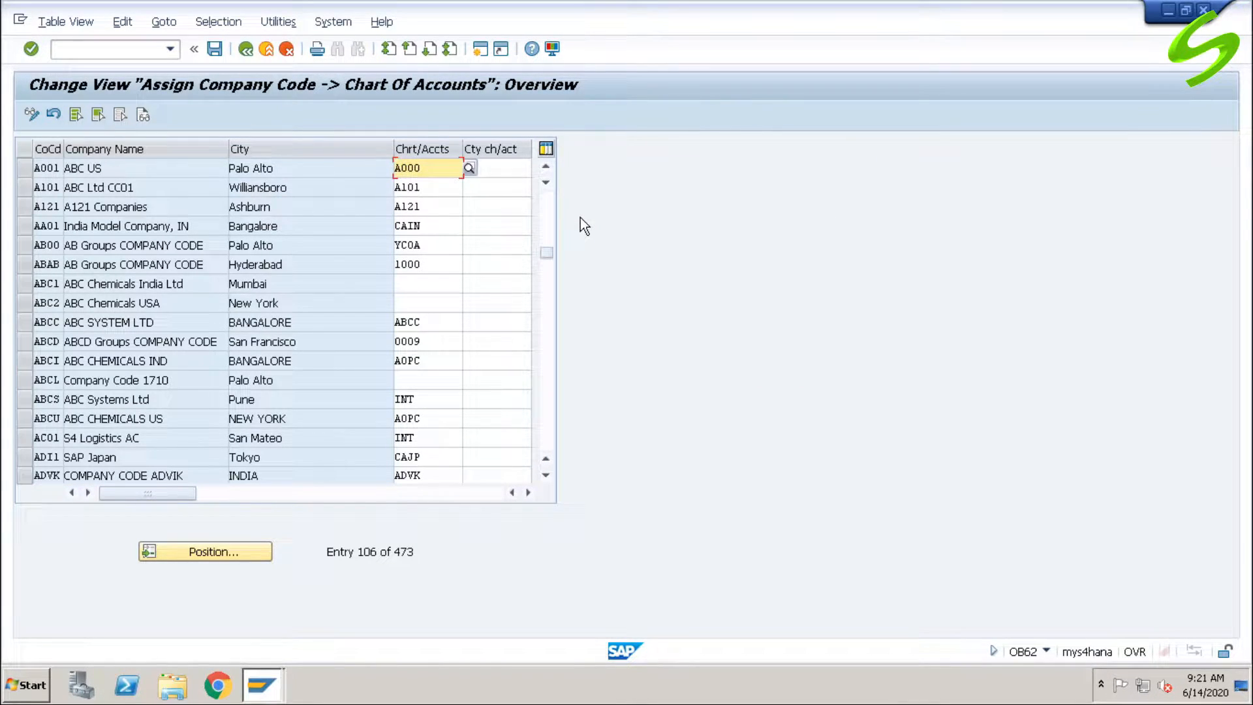
click(214, 49)
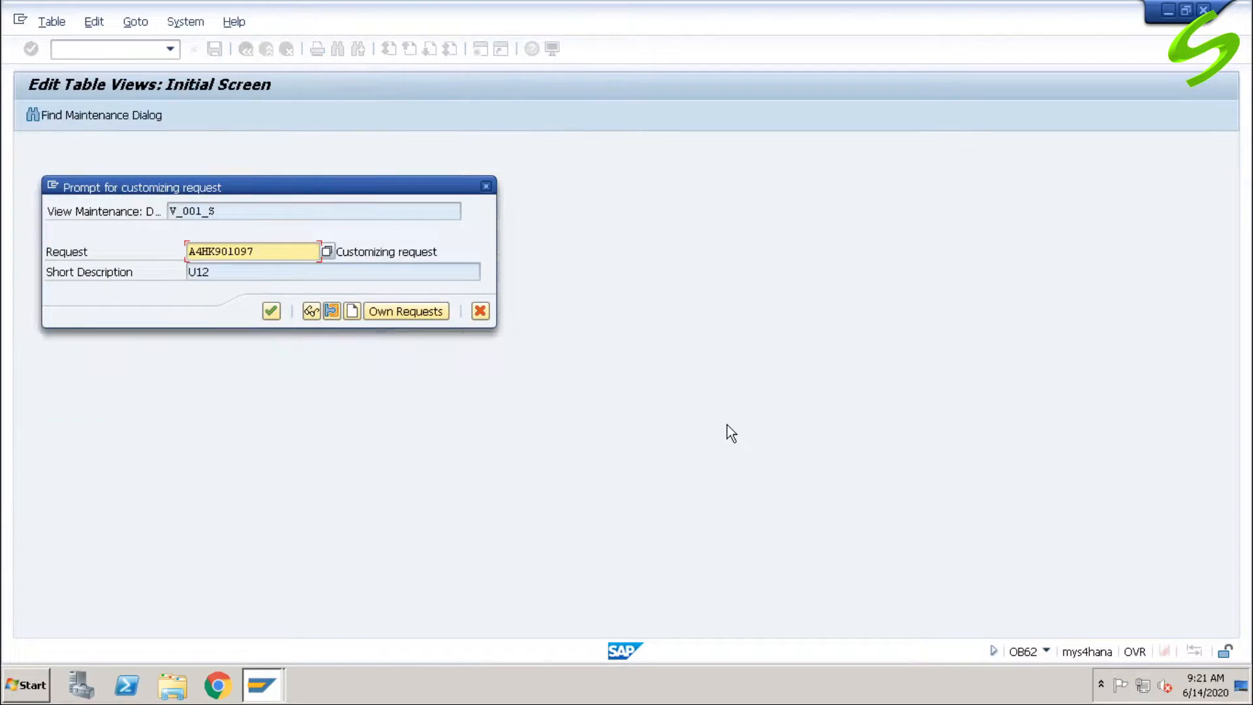
click(272, 311)
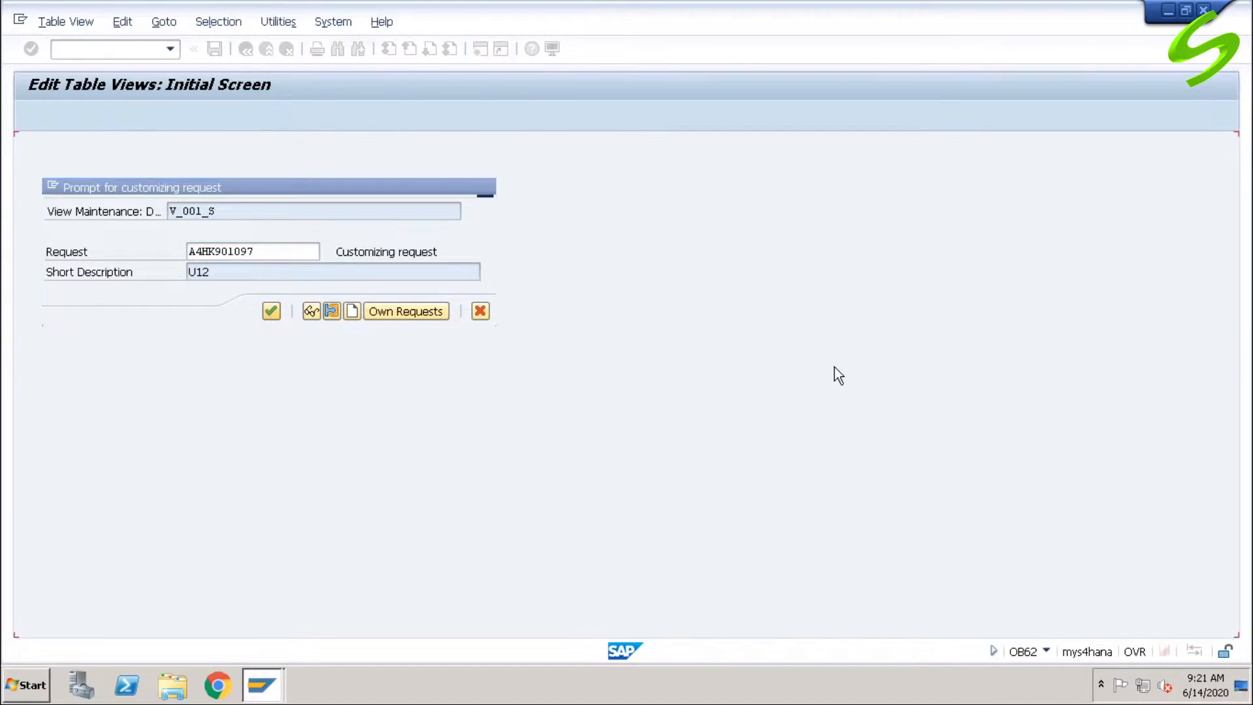
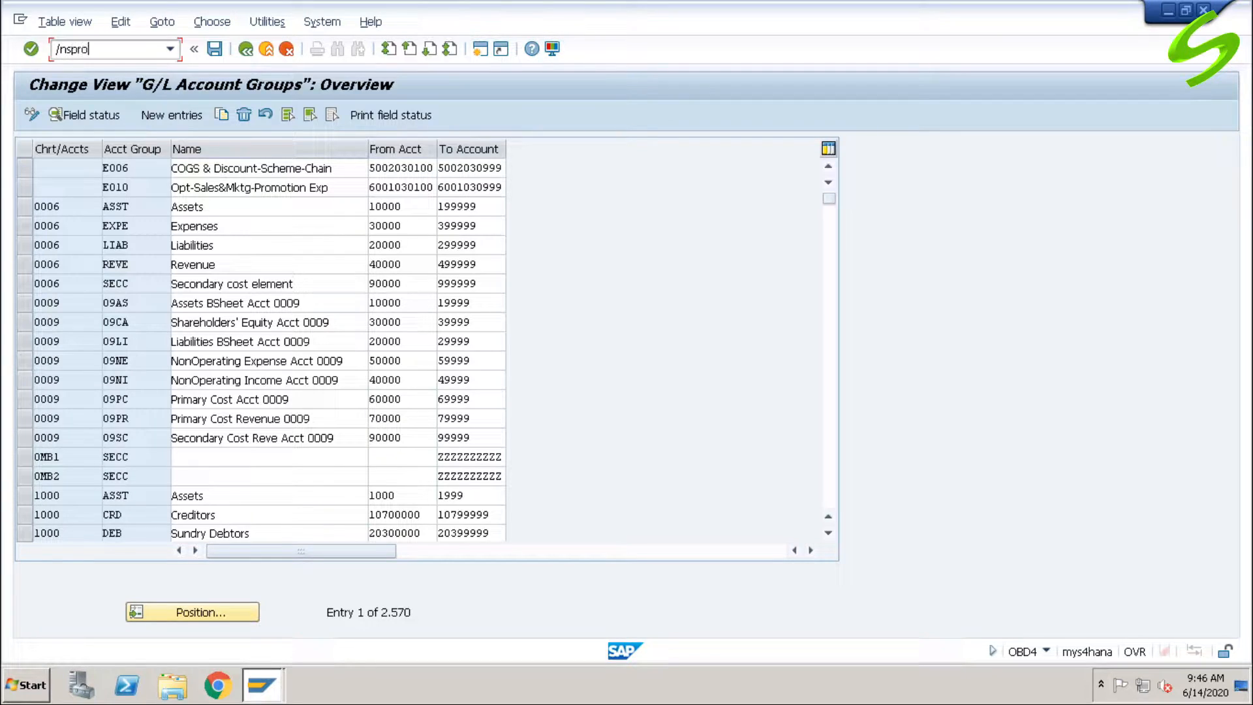
Go to transaction SPRO, display the SAP Reference IMG and open the Define Account Group activity in the G/L account preparations.
key(Return)
click(111, 118)
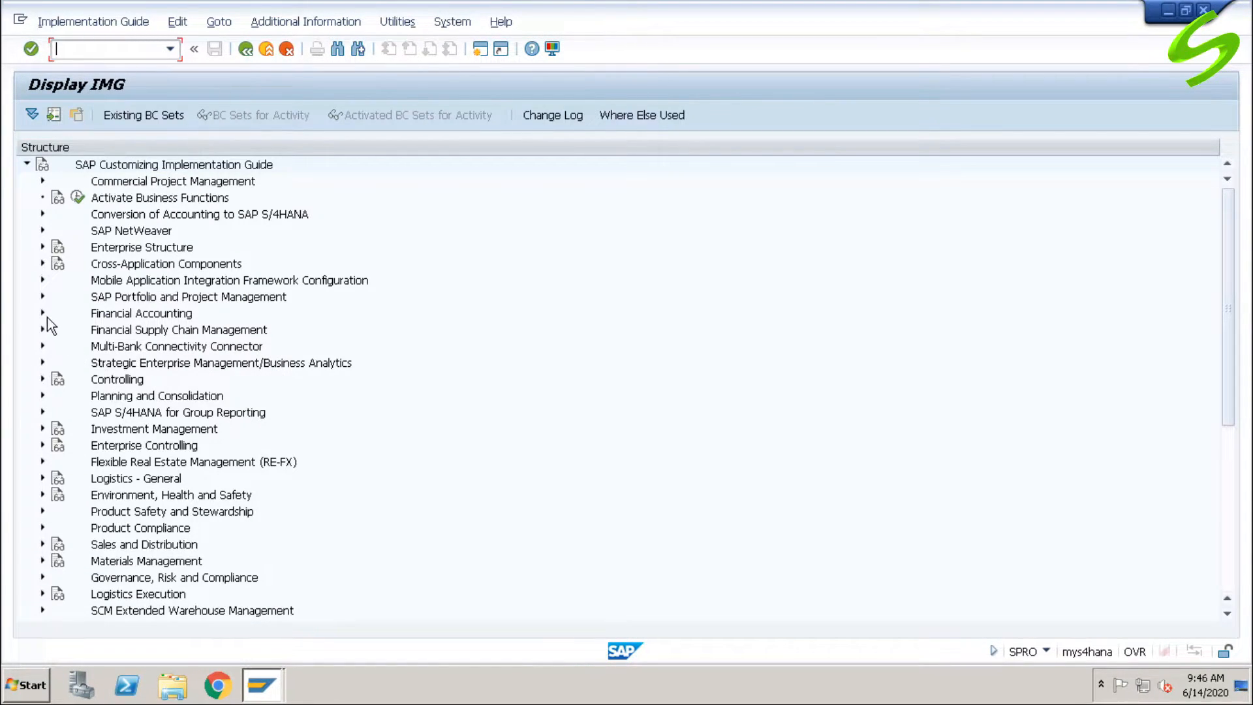
click(42, 312)
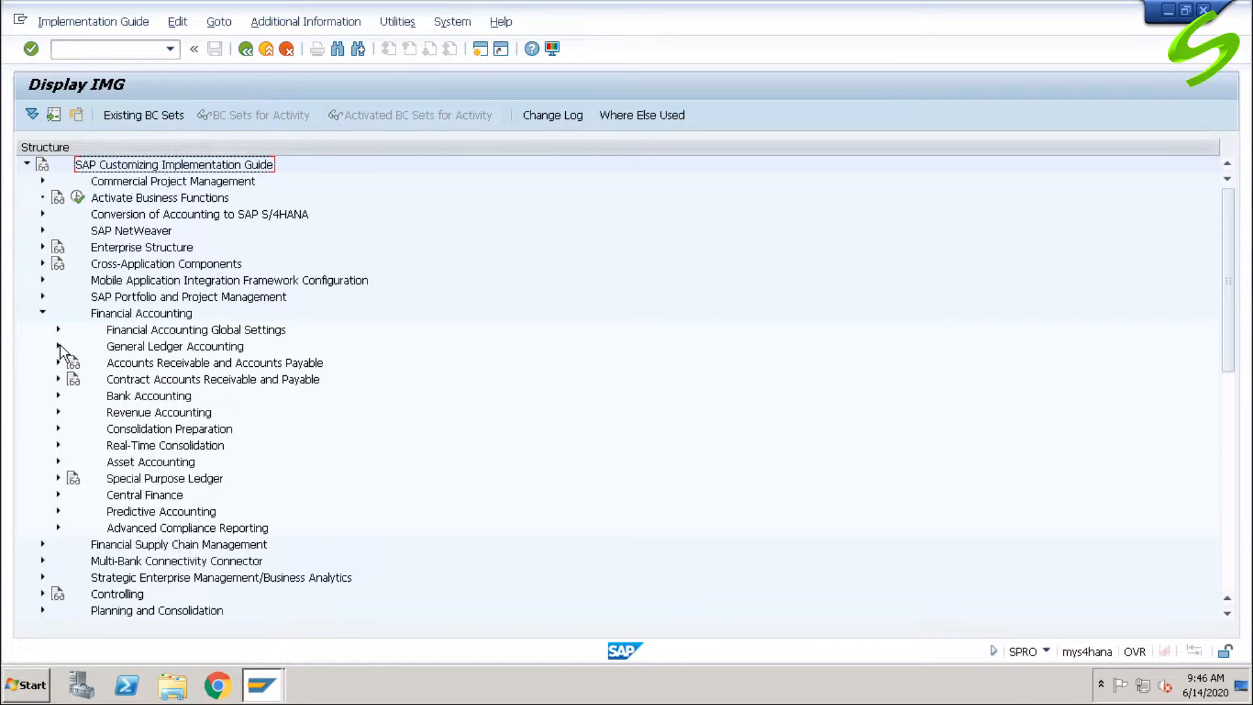
click(58, 345)
click(74, 362)
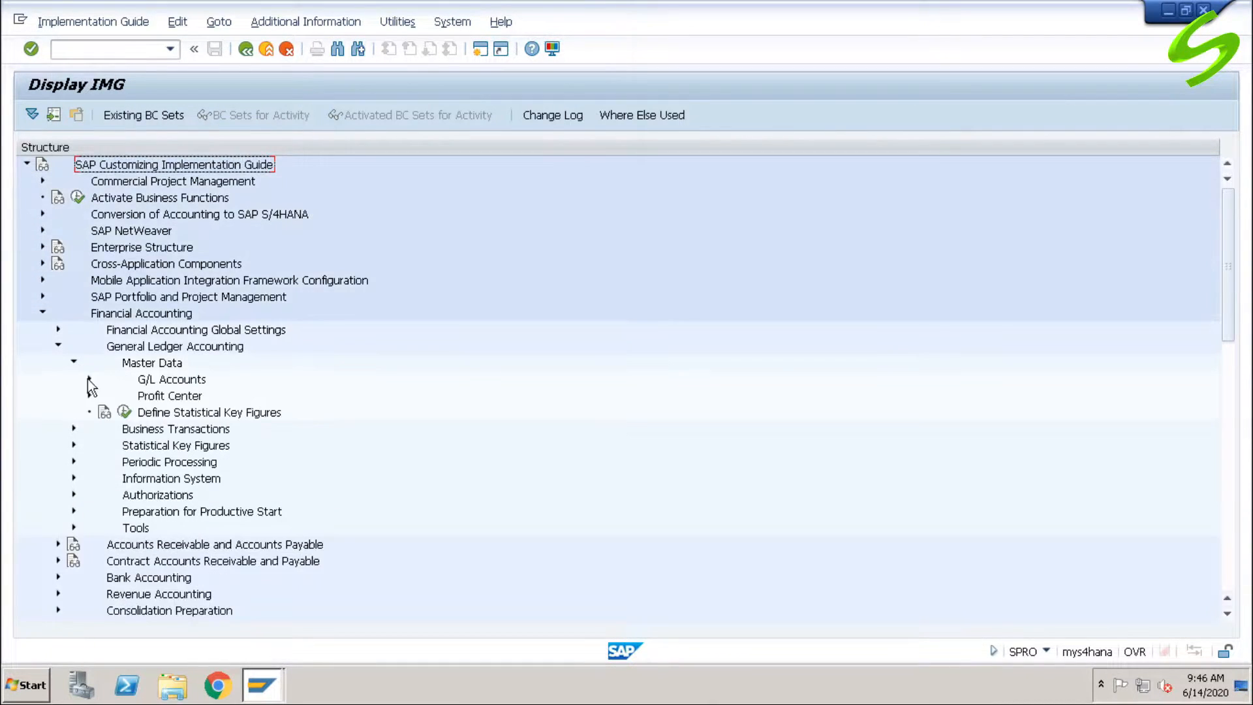
click(88, 380)
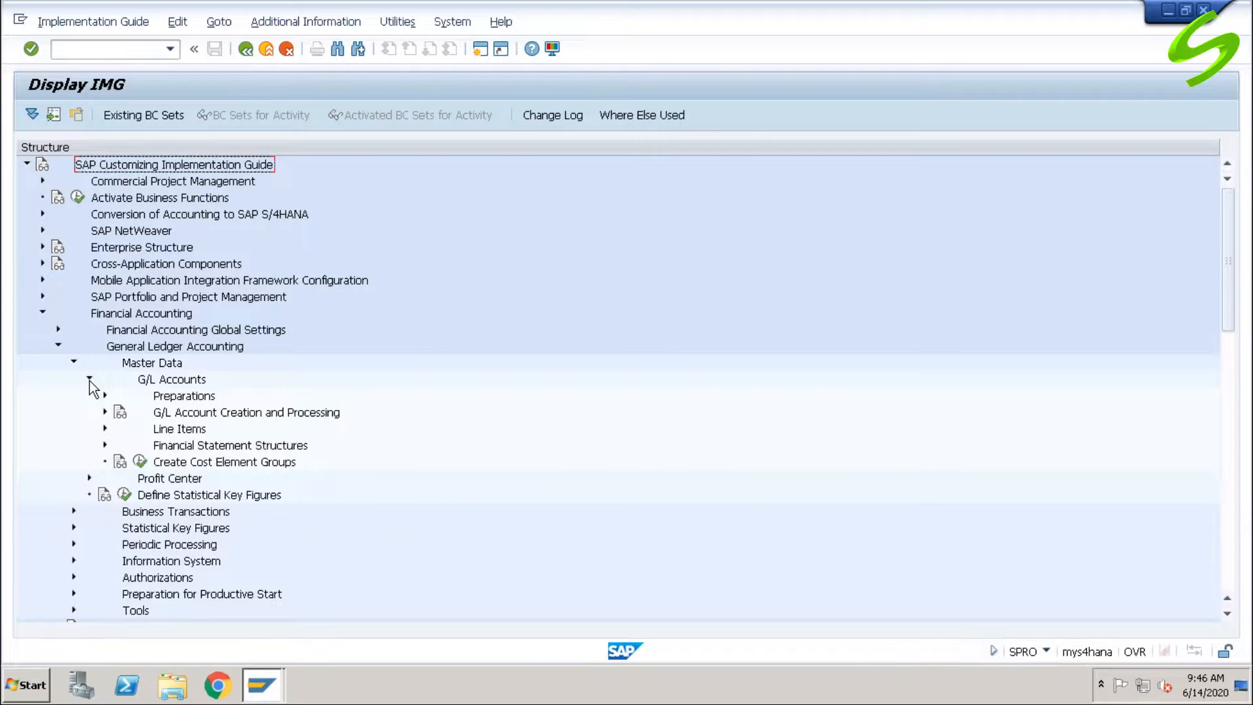
click(104, 396)
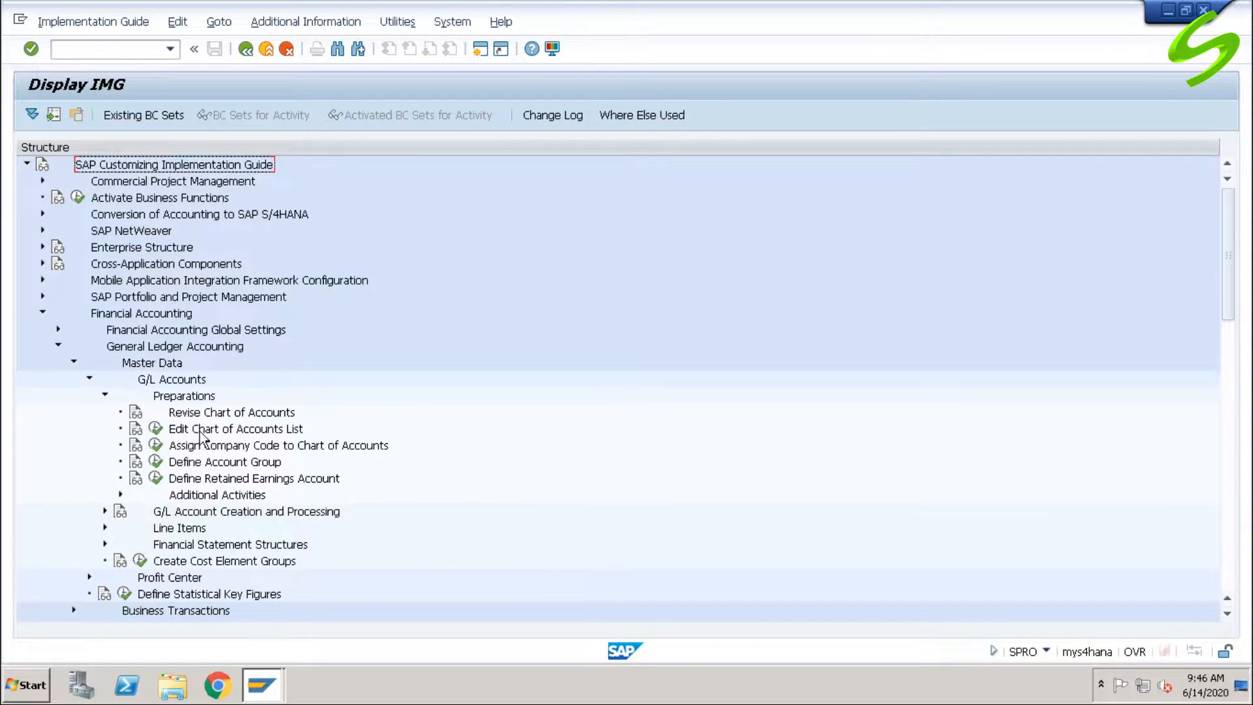
click(190, 463)
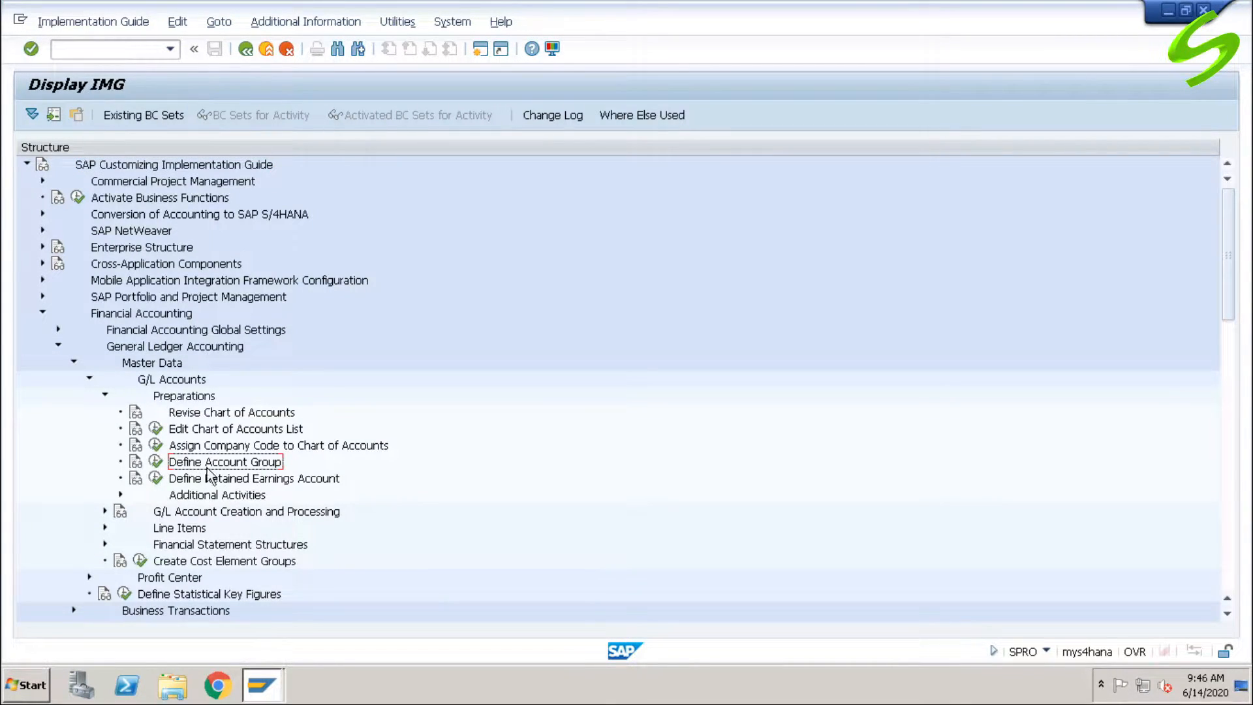
click(156, 461)
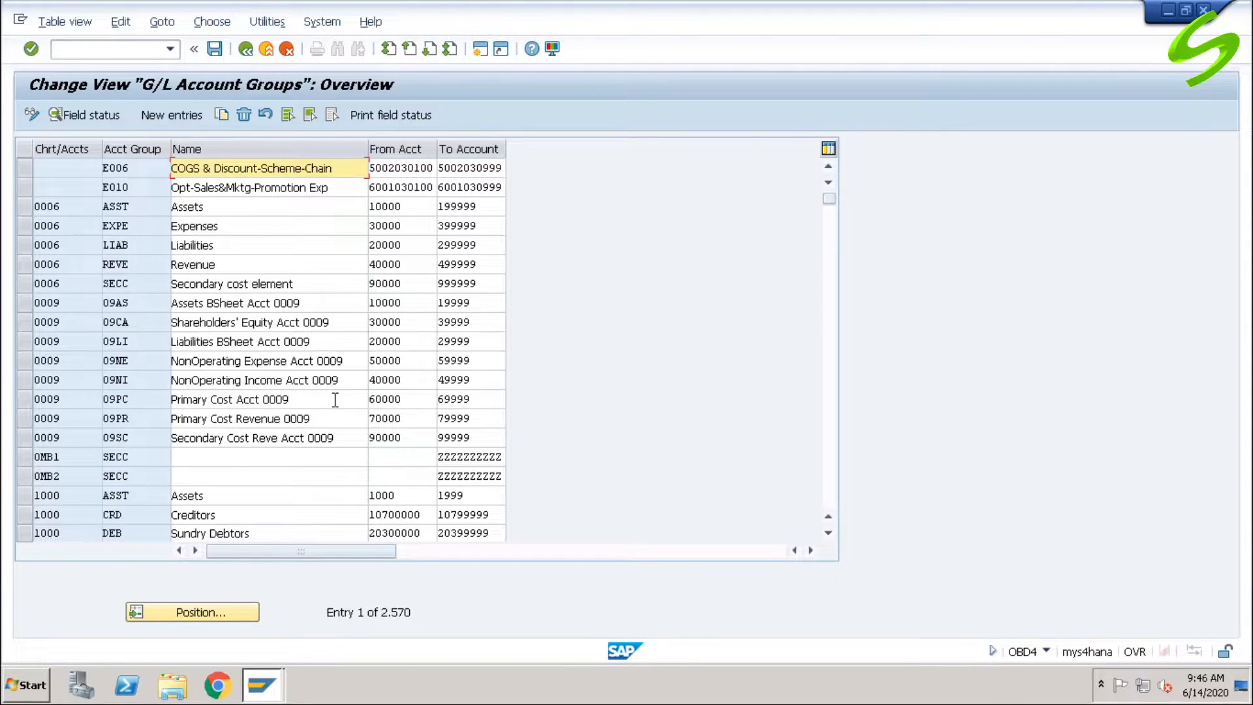
Add new entries for chart of accounts A000 by pasting the copied account groups A100 to A116 with their names and account ranges.
click(162, 119)
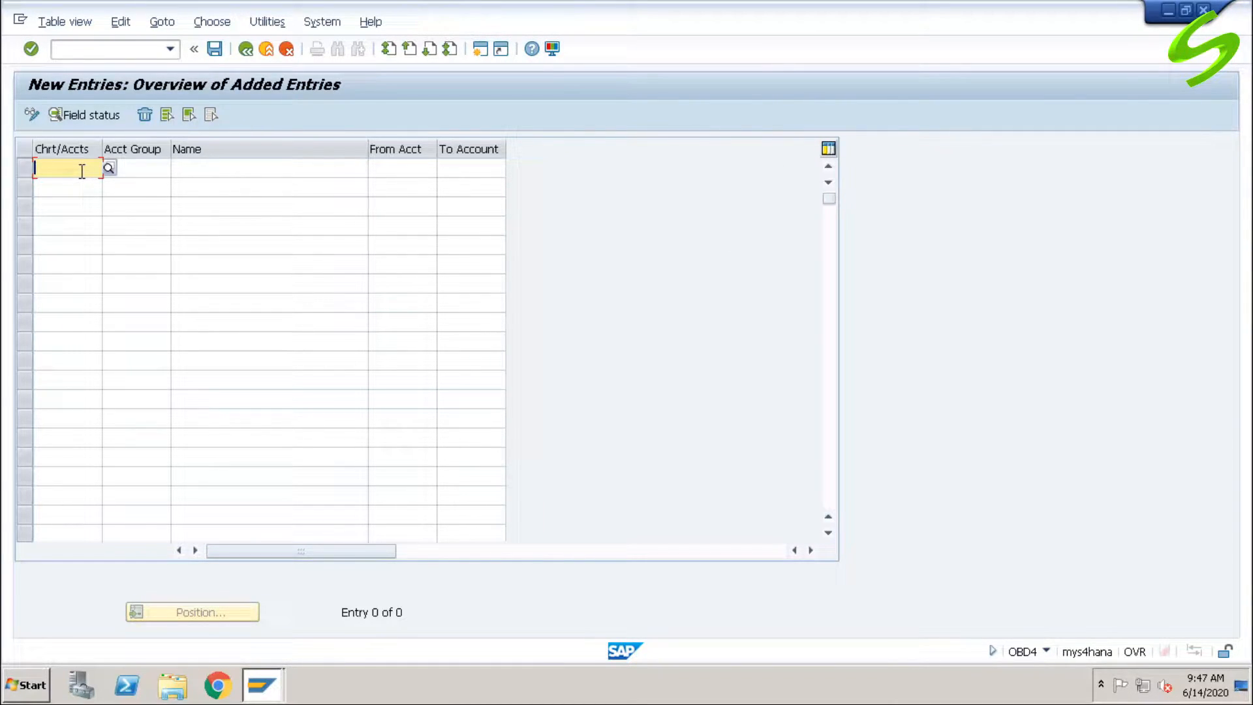
key(ctrl+v)
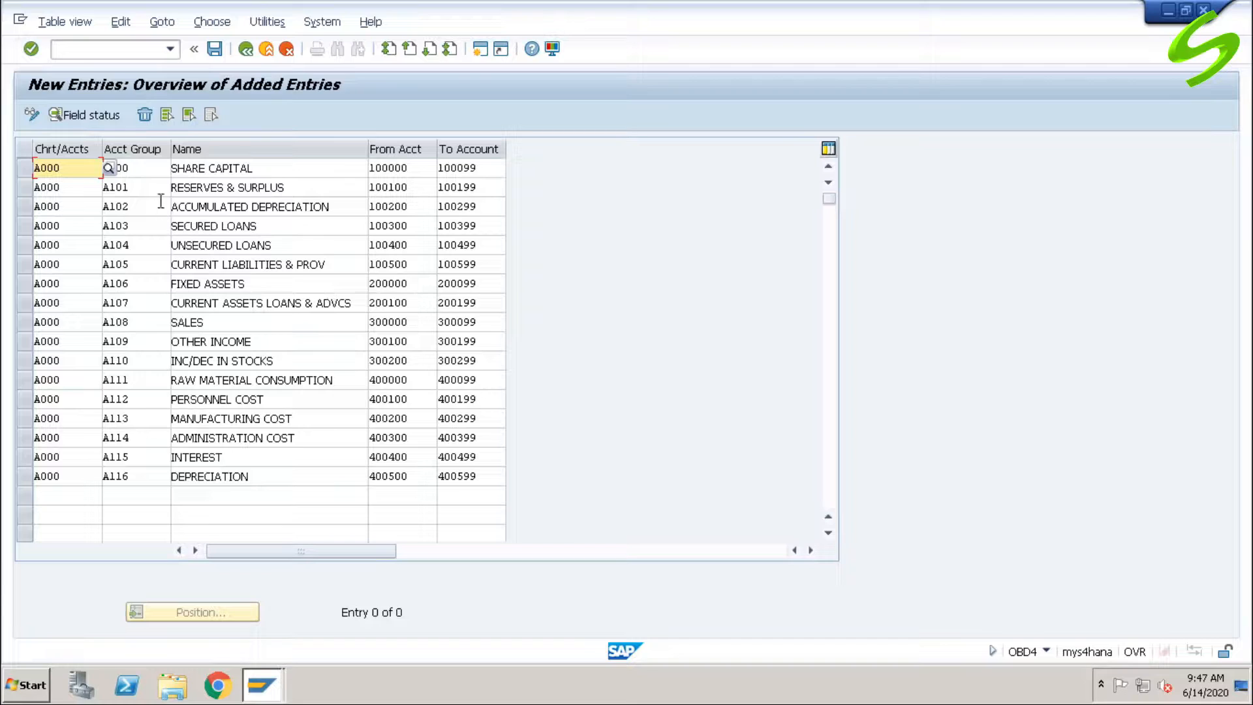
Review the group code, name and from/to account range of the new account groups row by row, from SHARE CAPITAL through SALES.
click(148, 168)
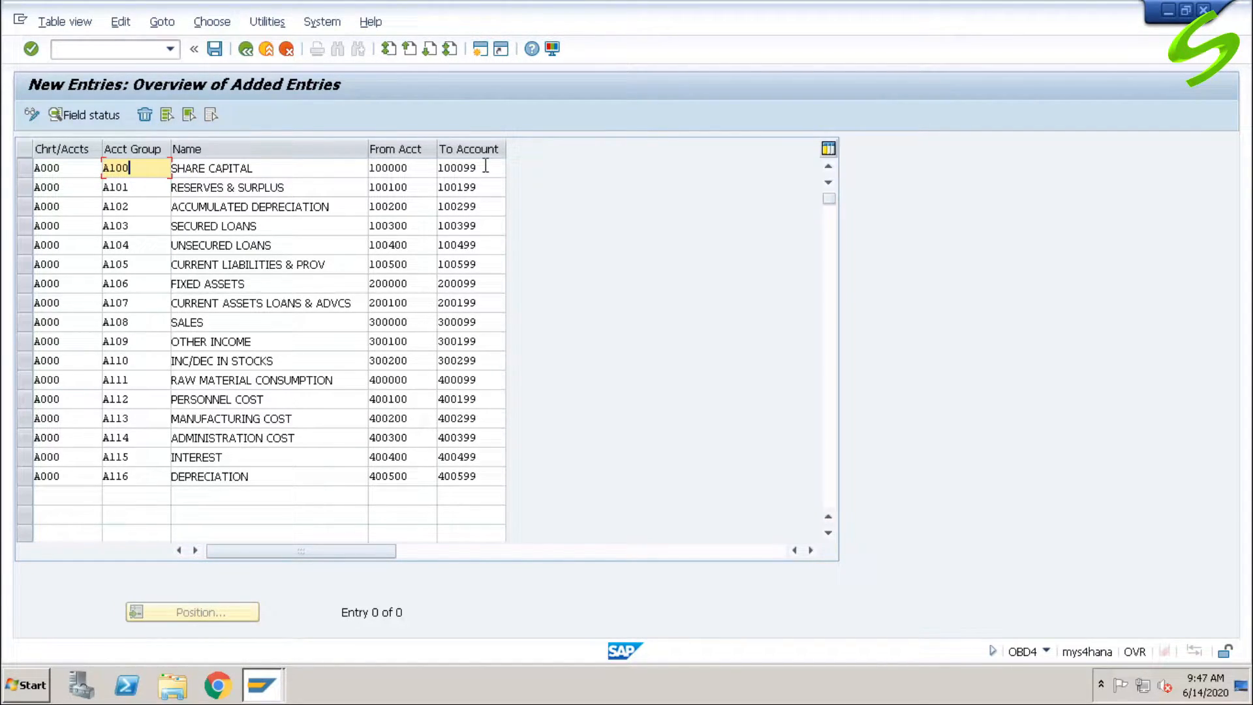
click(145, 190)
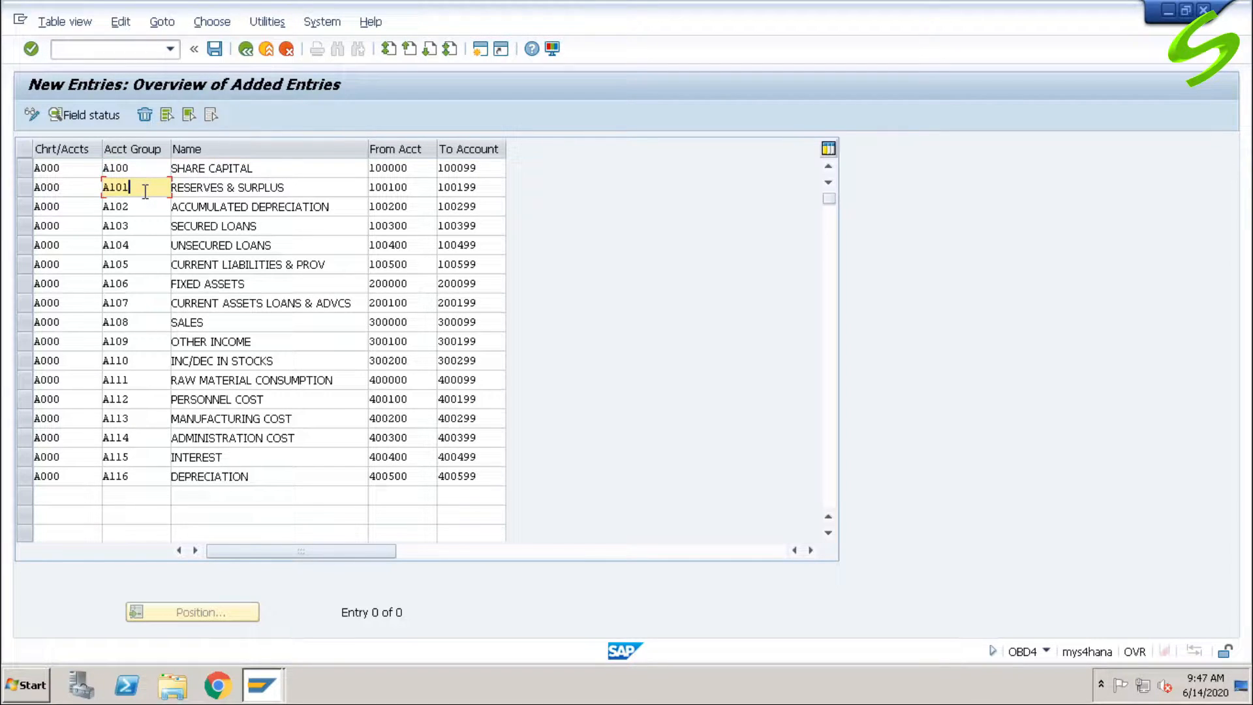
click(316, 186)
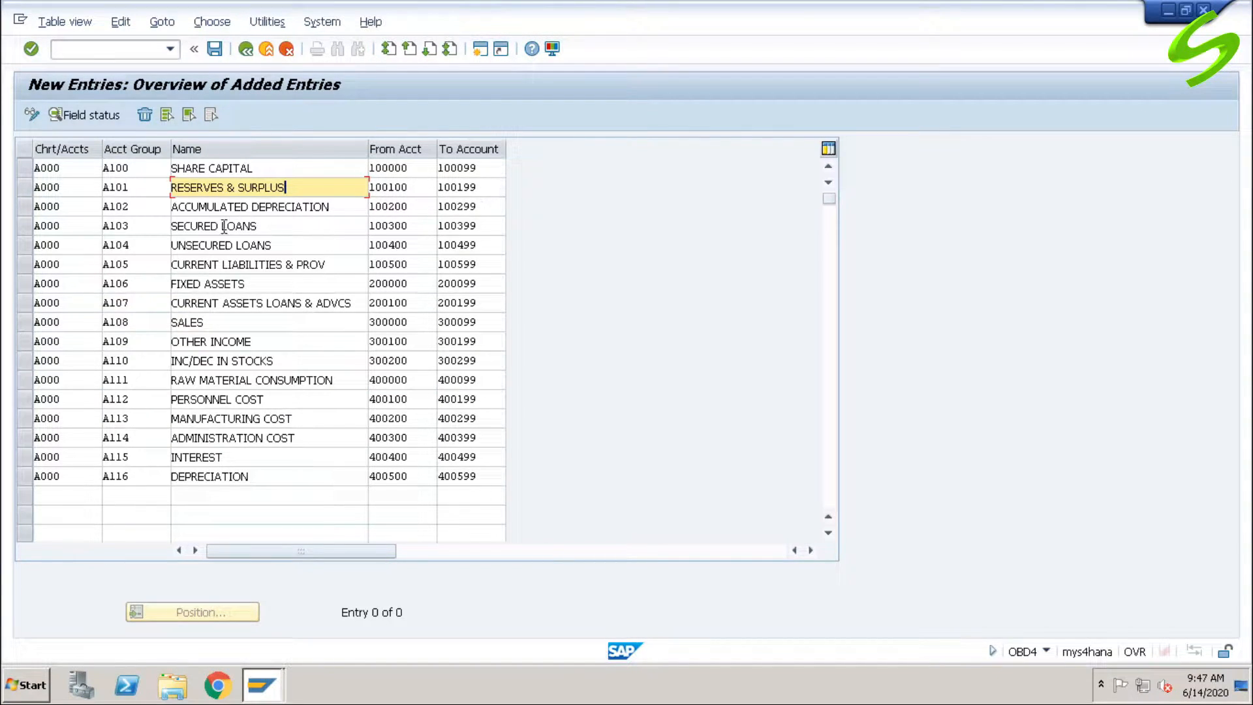
click(151, 208)
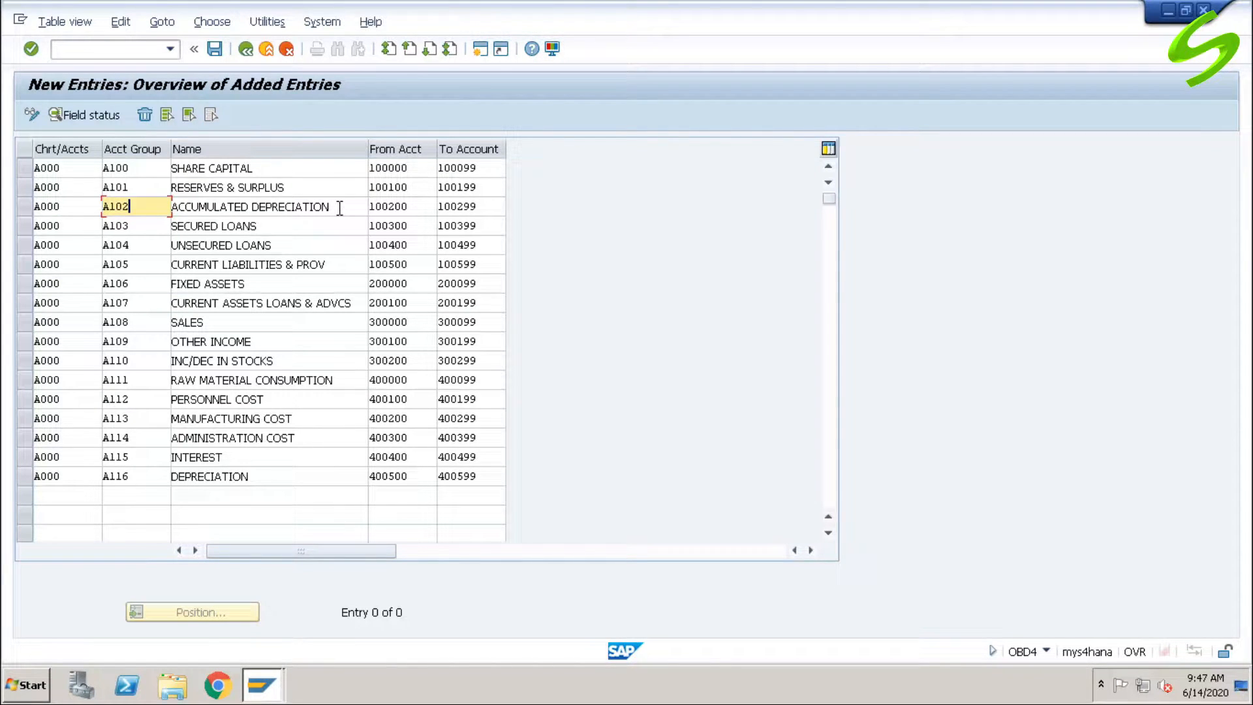
click(422, 209)
click(493, 206)
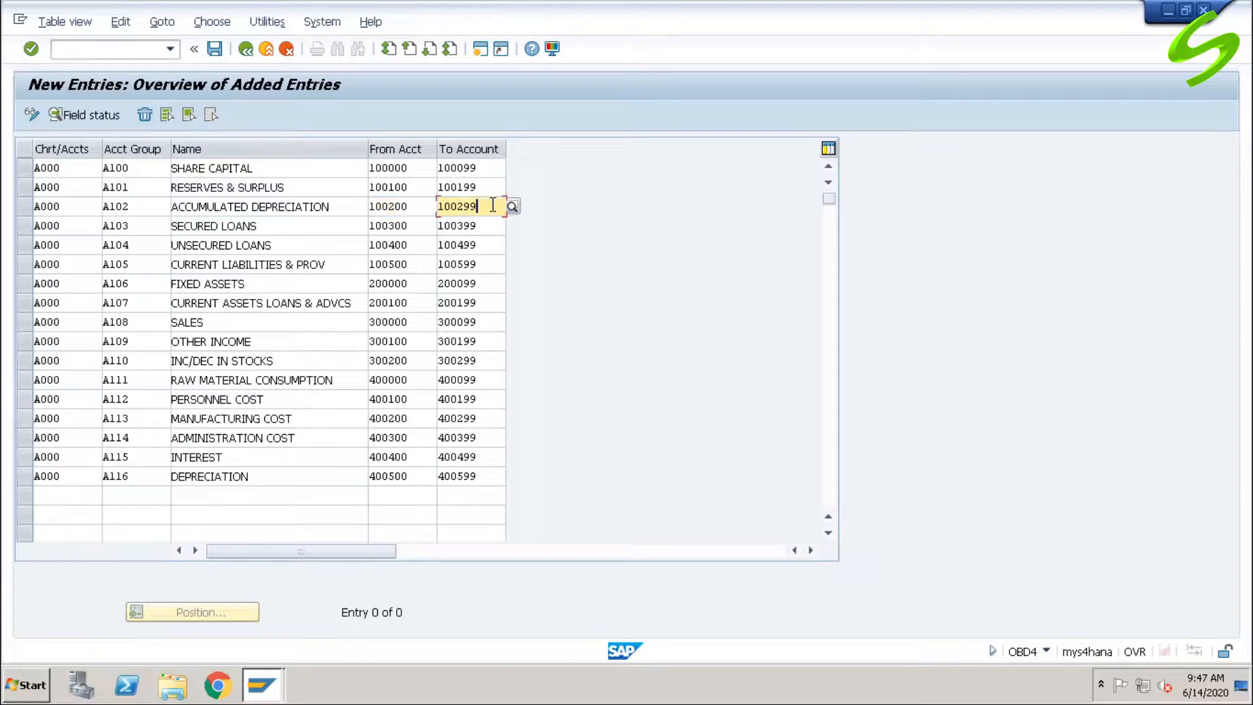
click(153, 226)
click(266, 230)
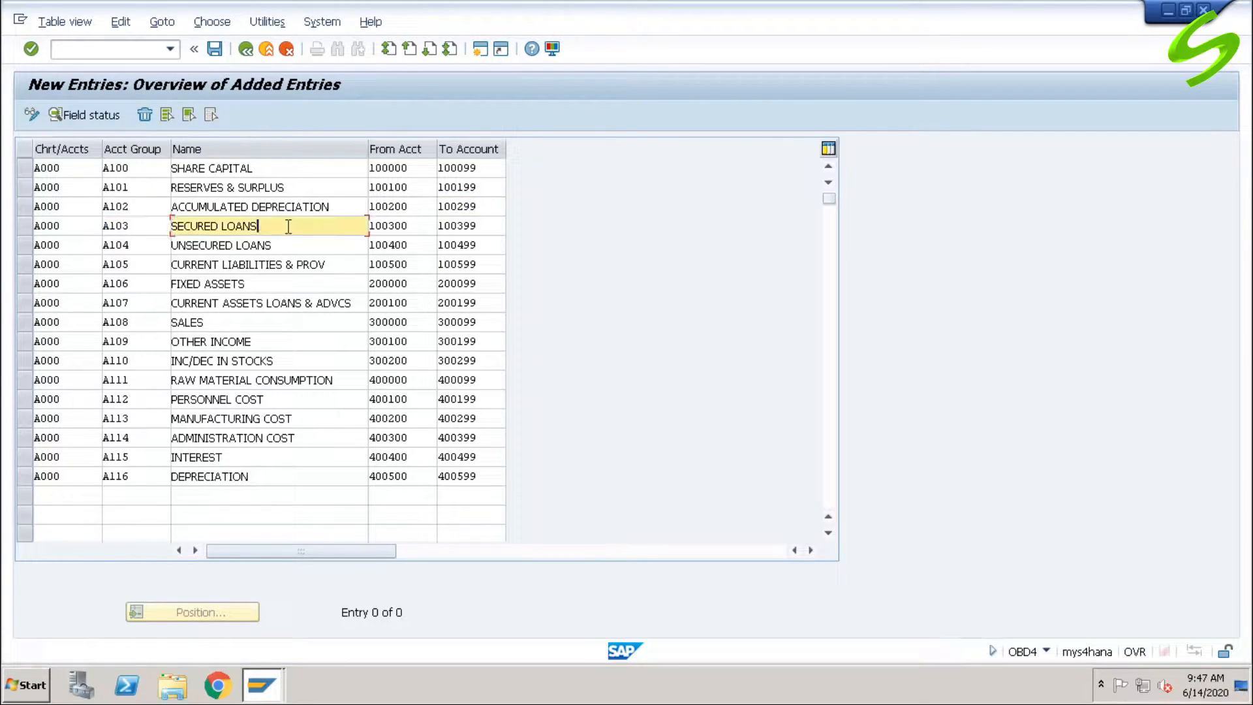
click(421, 228)
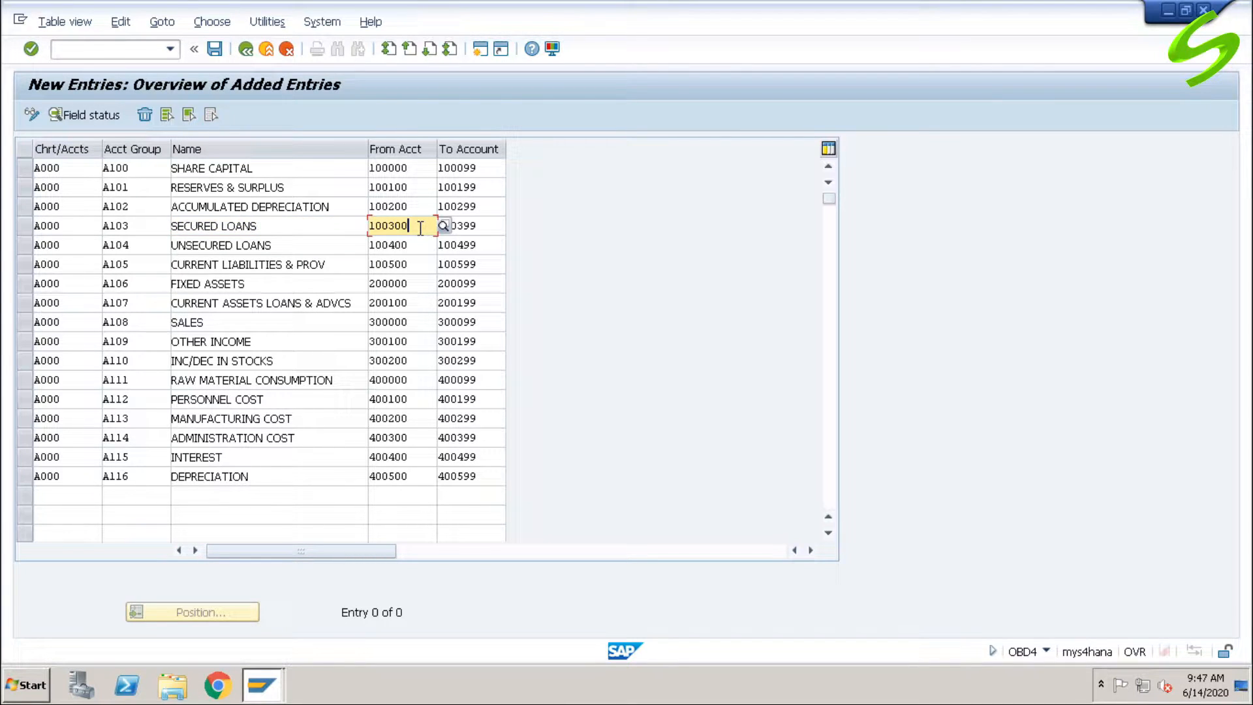
click(488, 226)
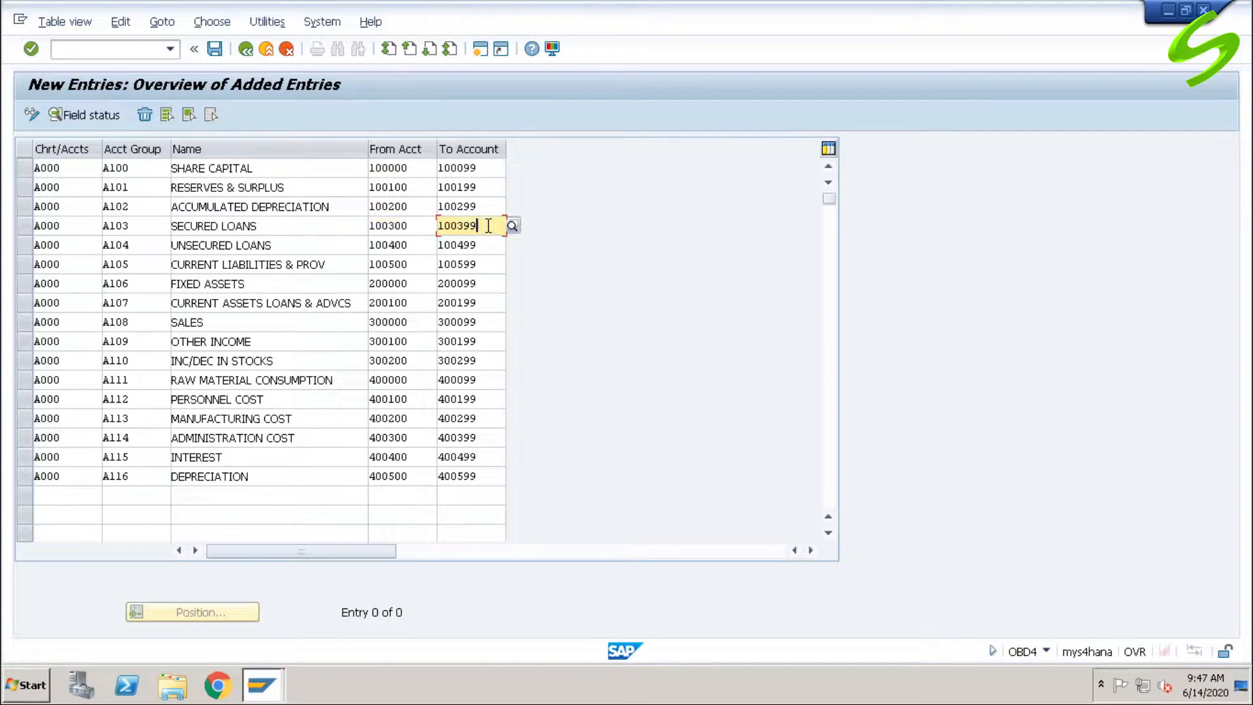
click(151, 247)
click(305, 249)
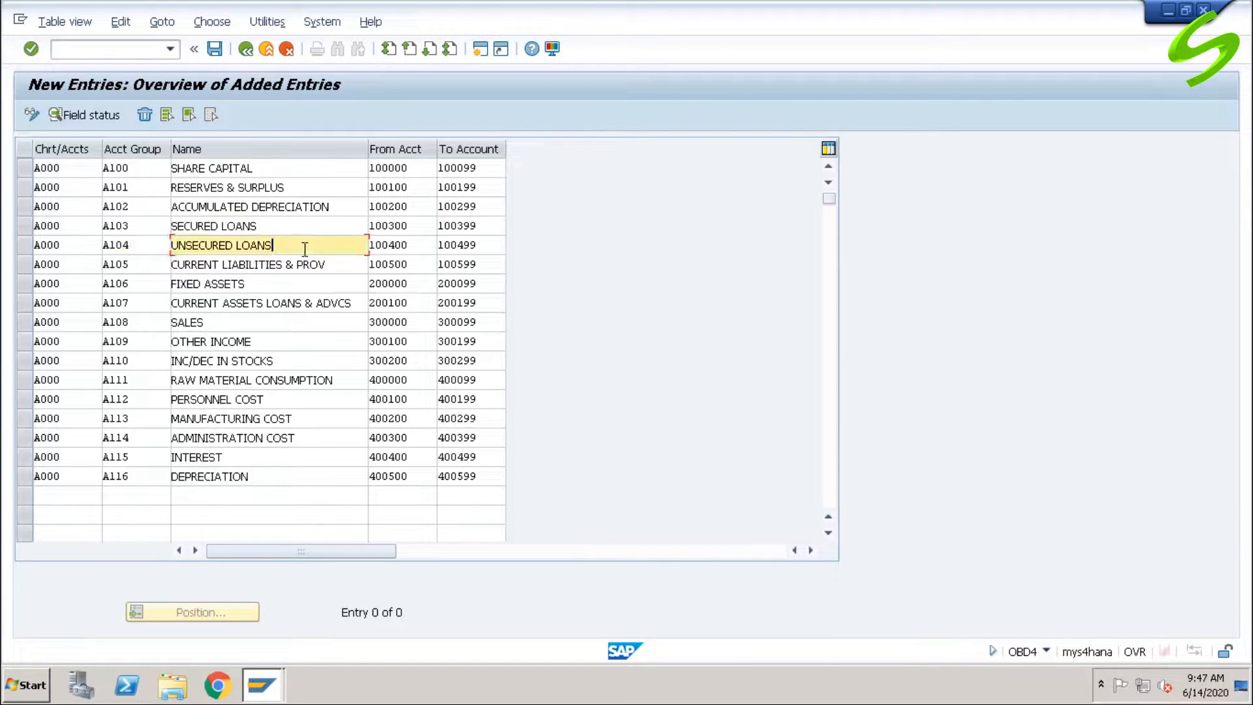
click(417, 246)
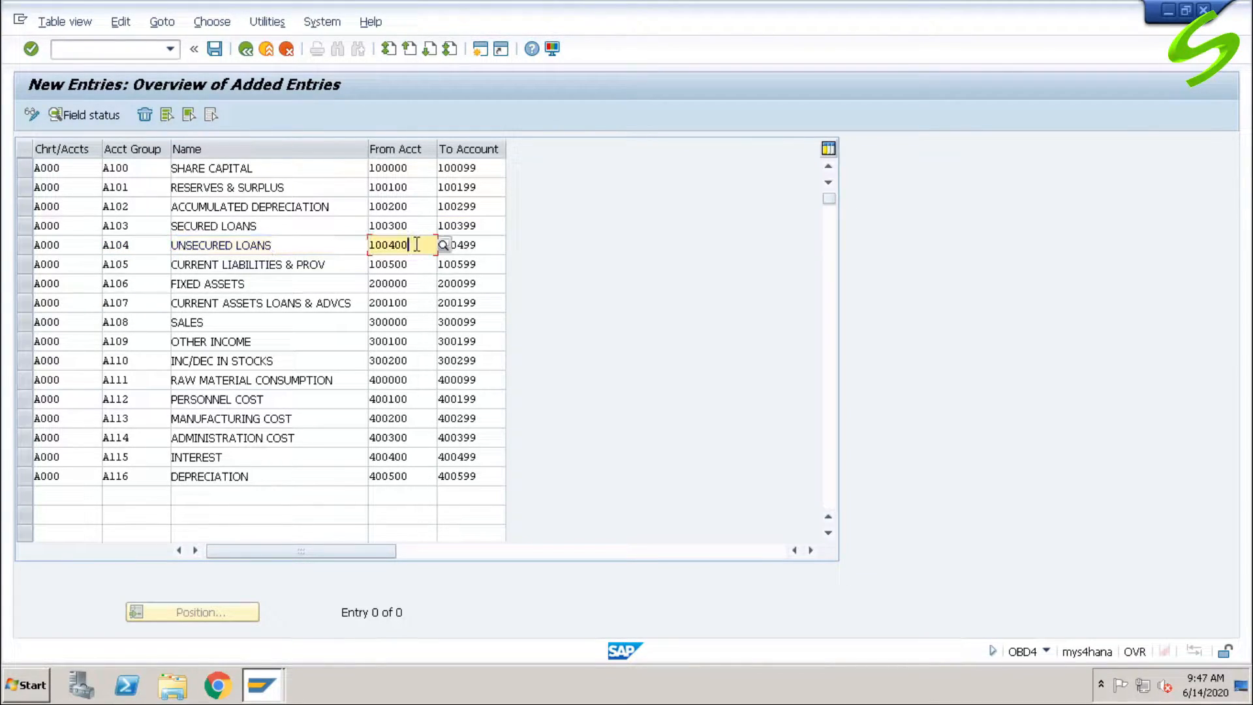
click(486, 245)
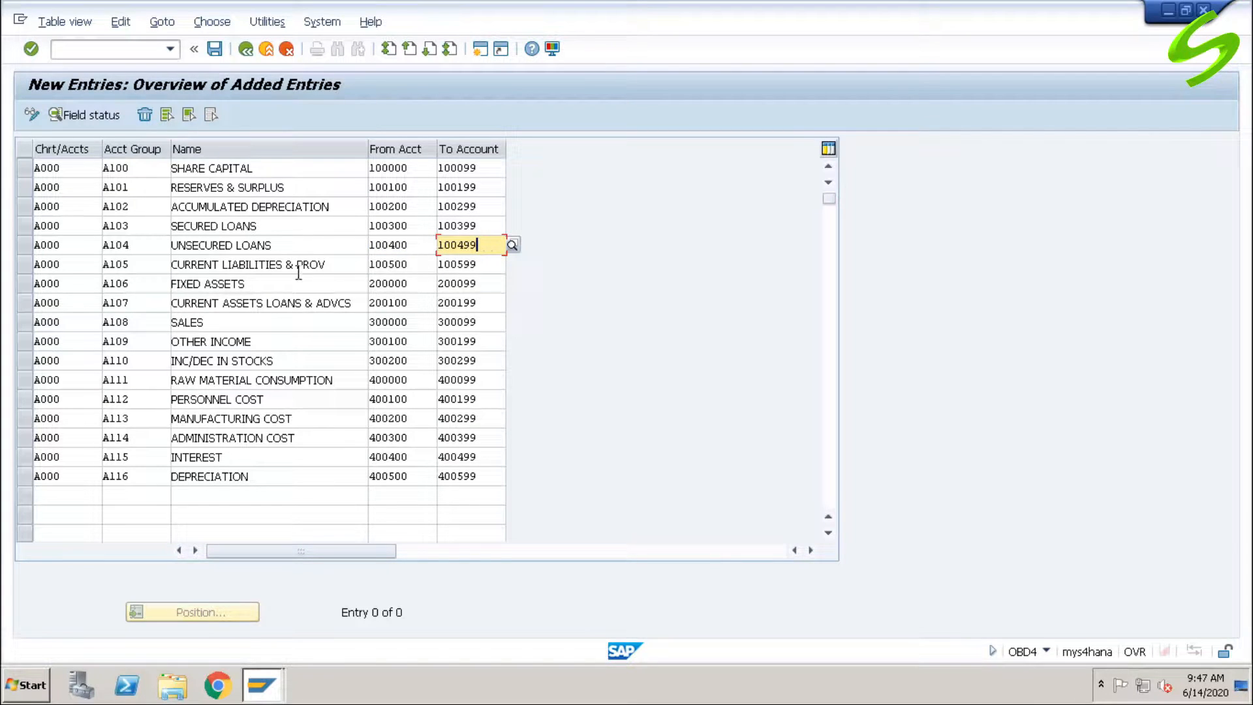
click(154, 266)
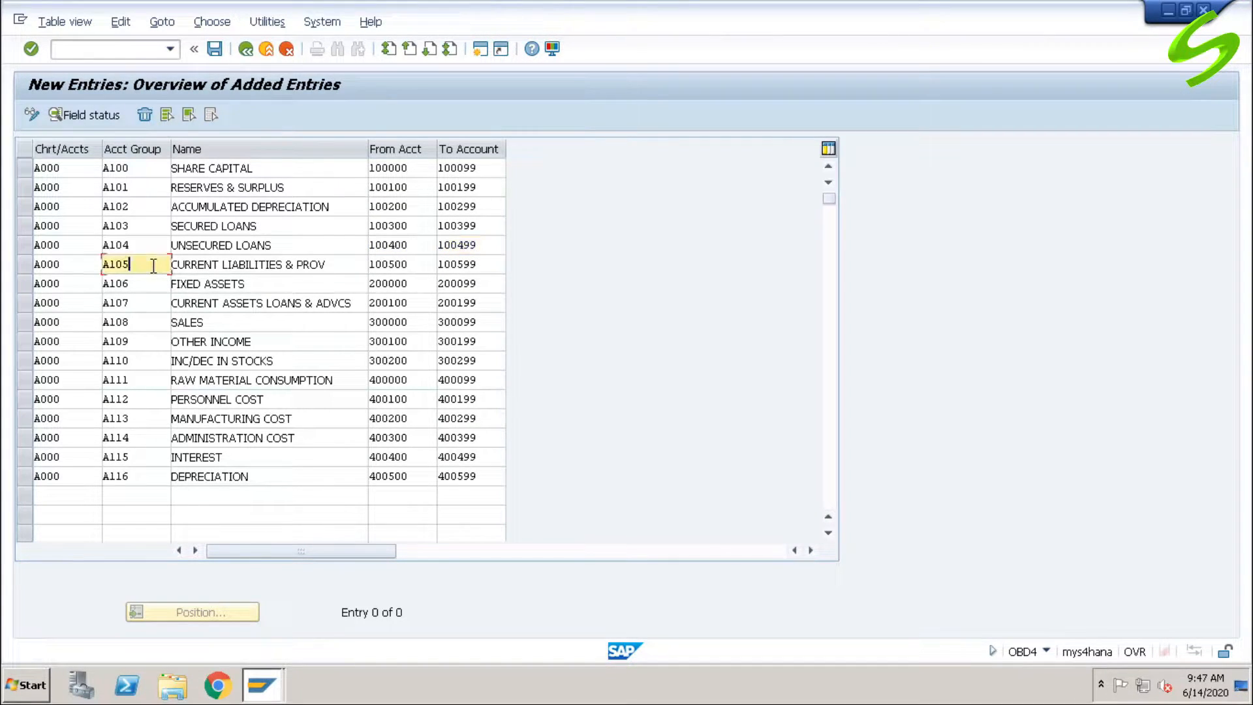
click(343, 266)
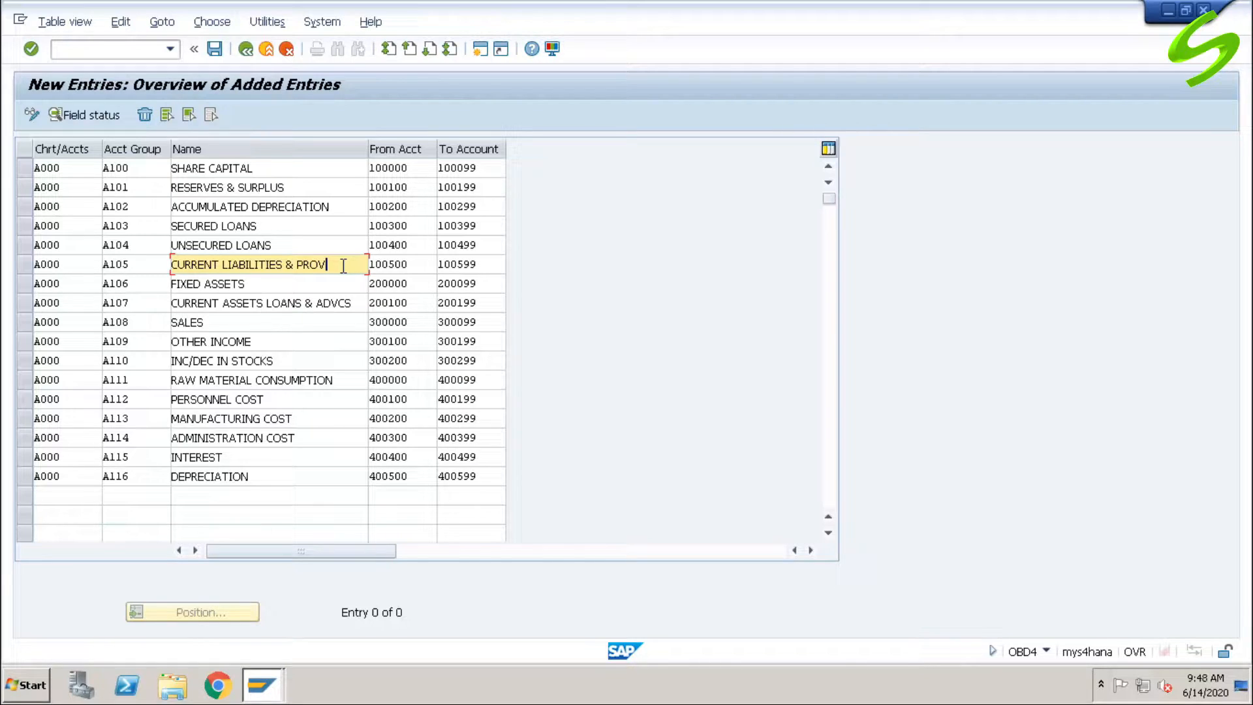
click(418, 266)
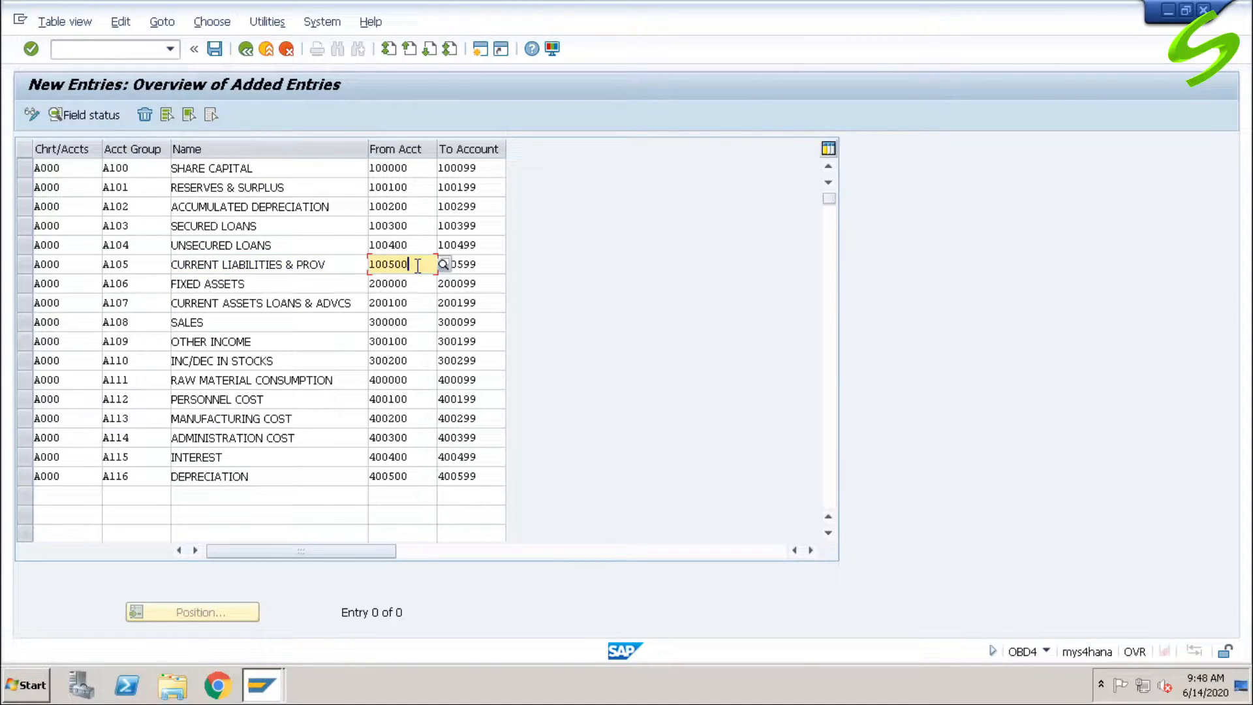
click(489, 266)
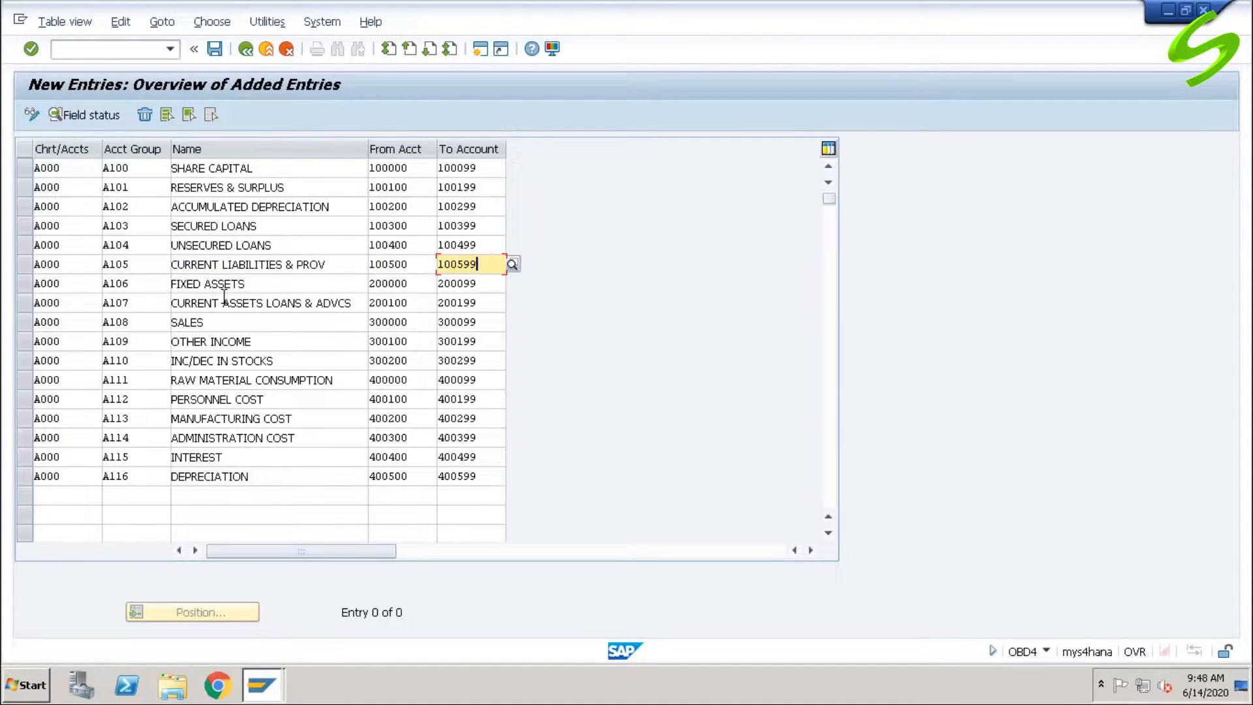
click(151, 282)
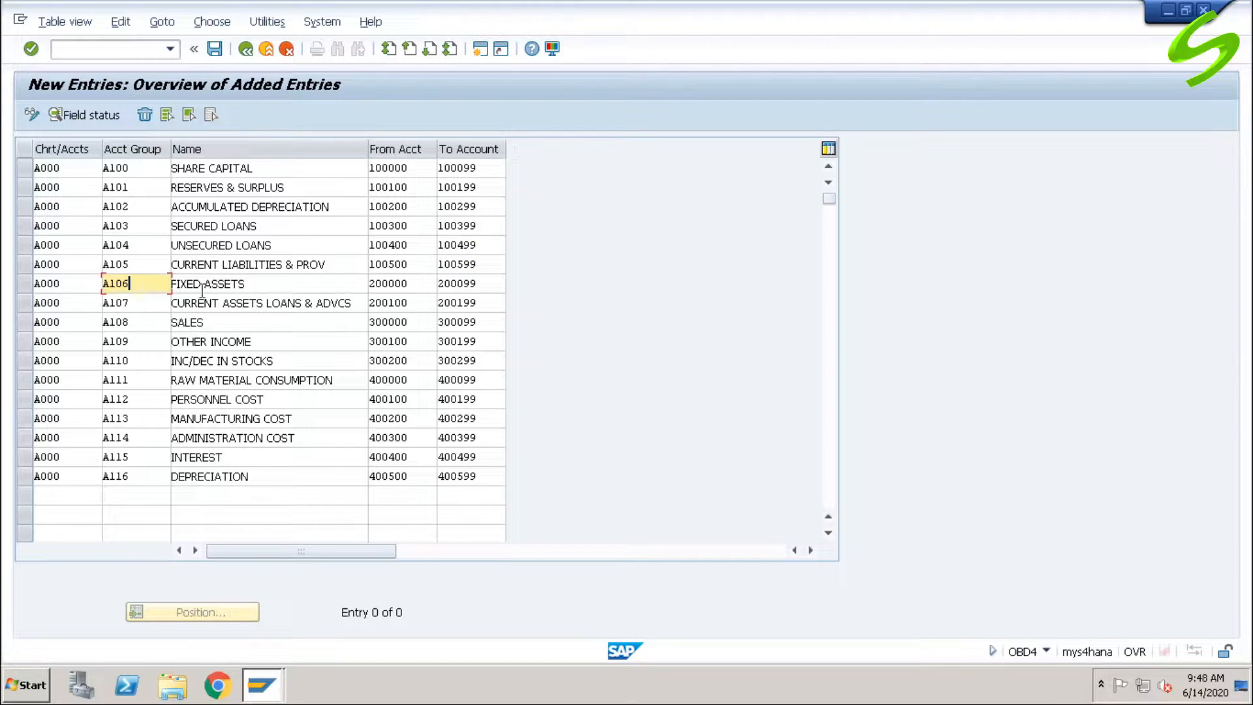
click(272, 284)
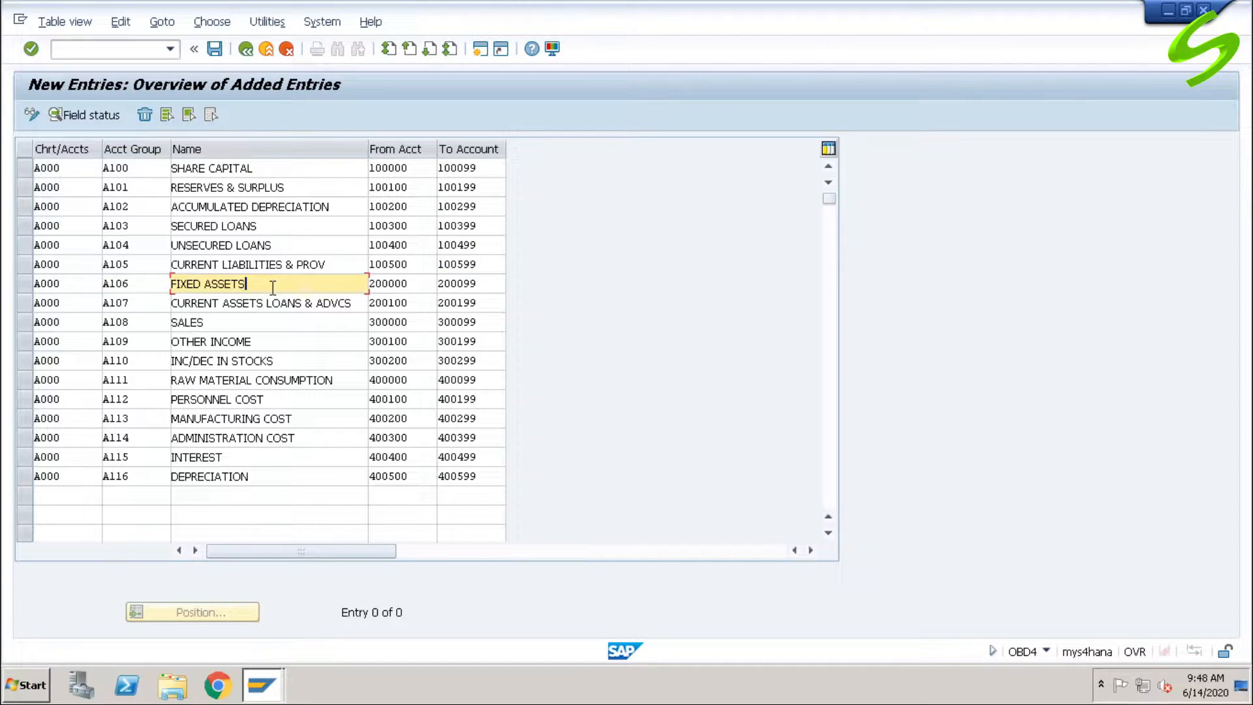
click(415, 285)
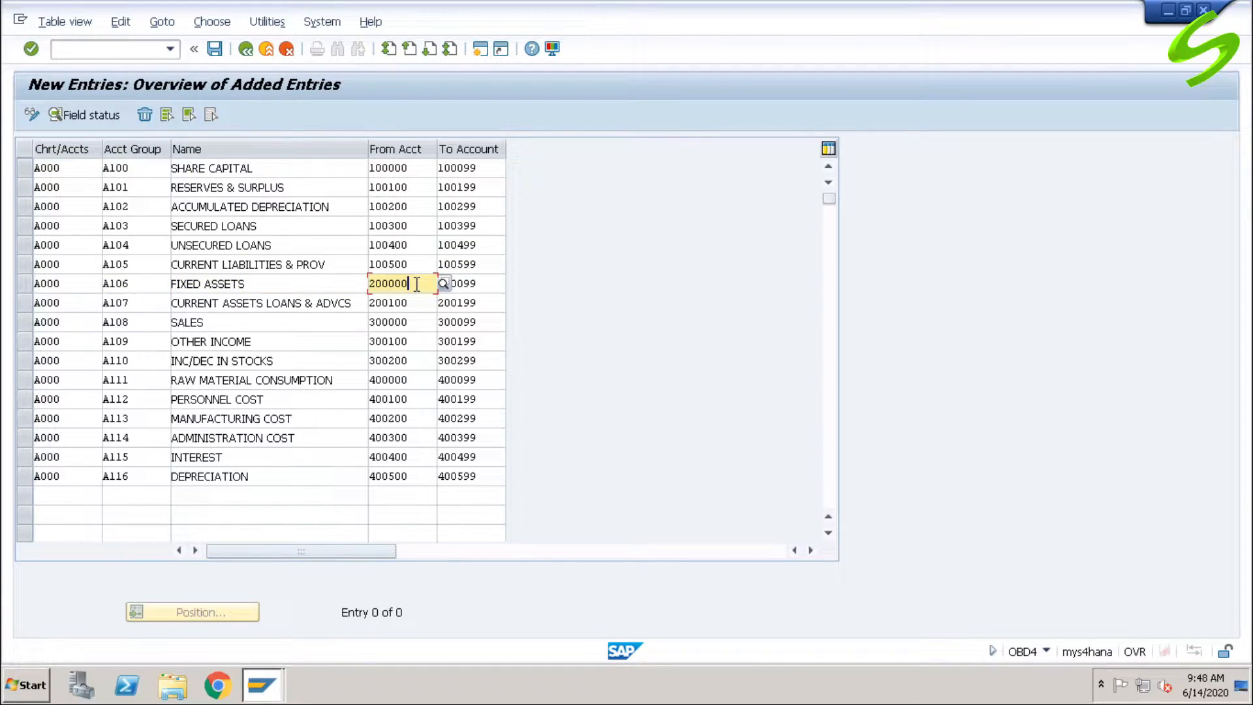
click(496, 285)
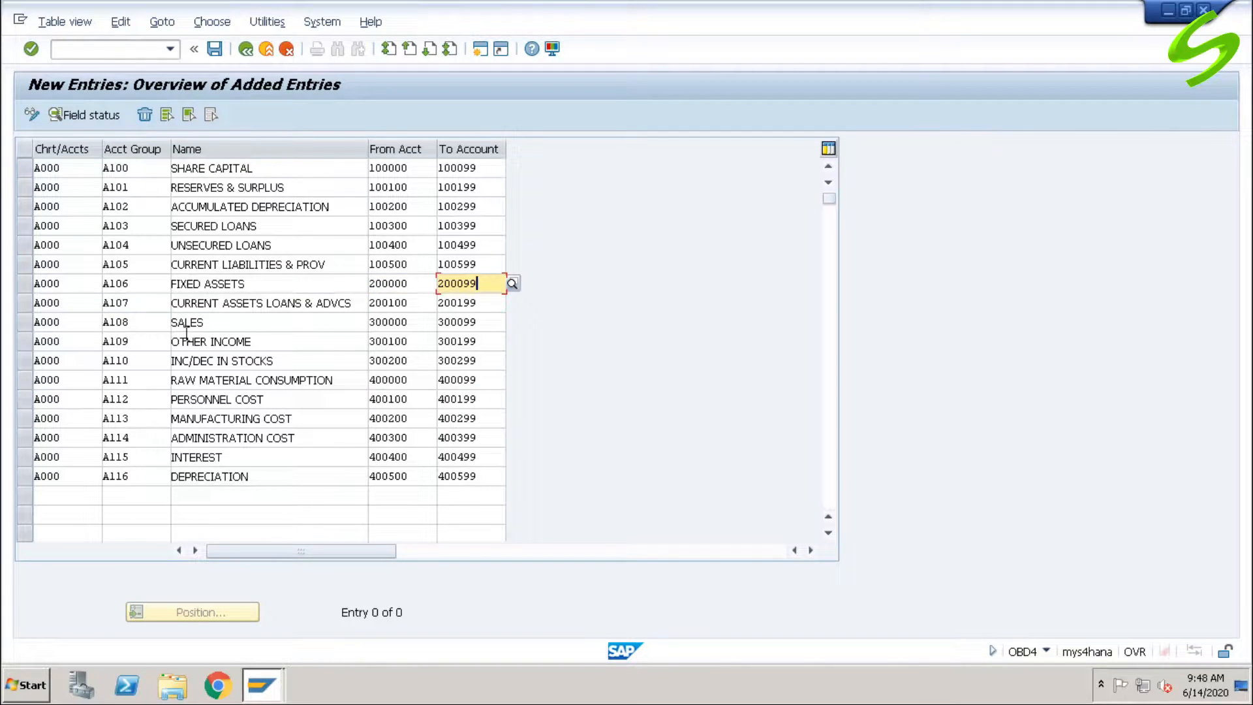
click(149, 304)
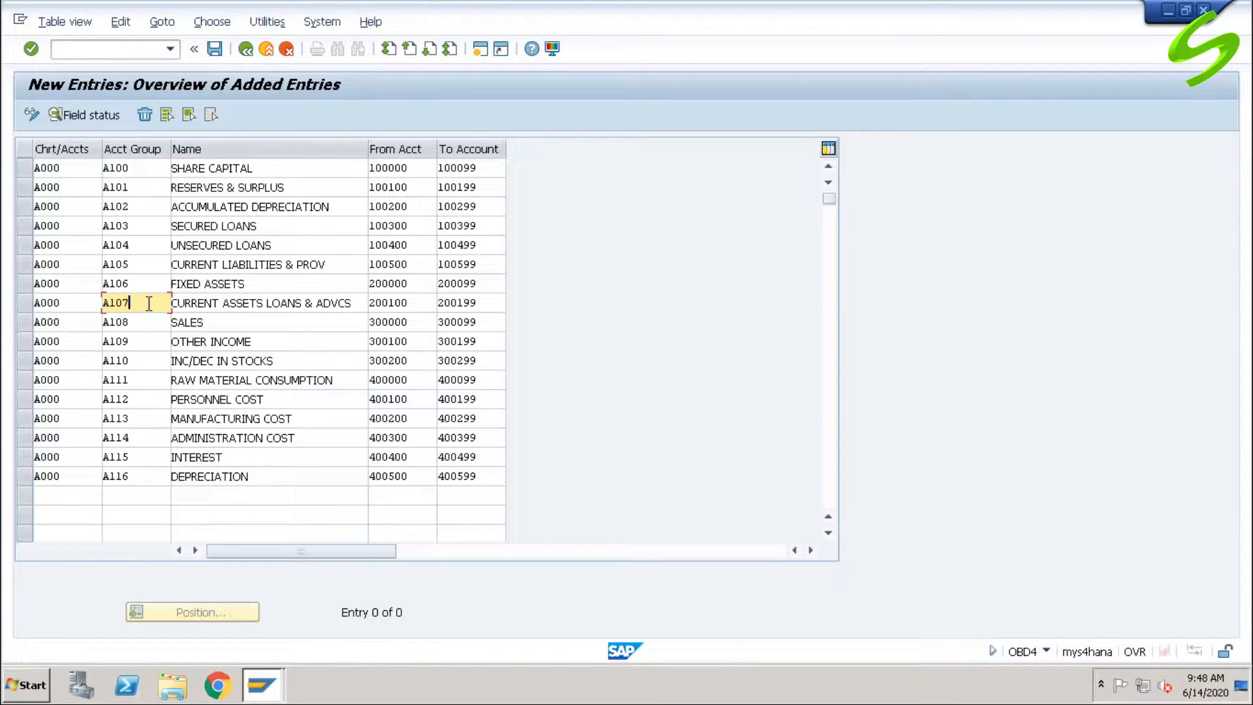
click(354, 304)
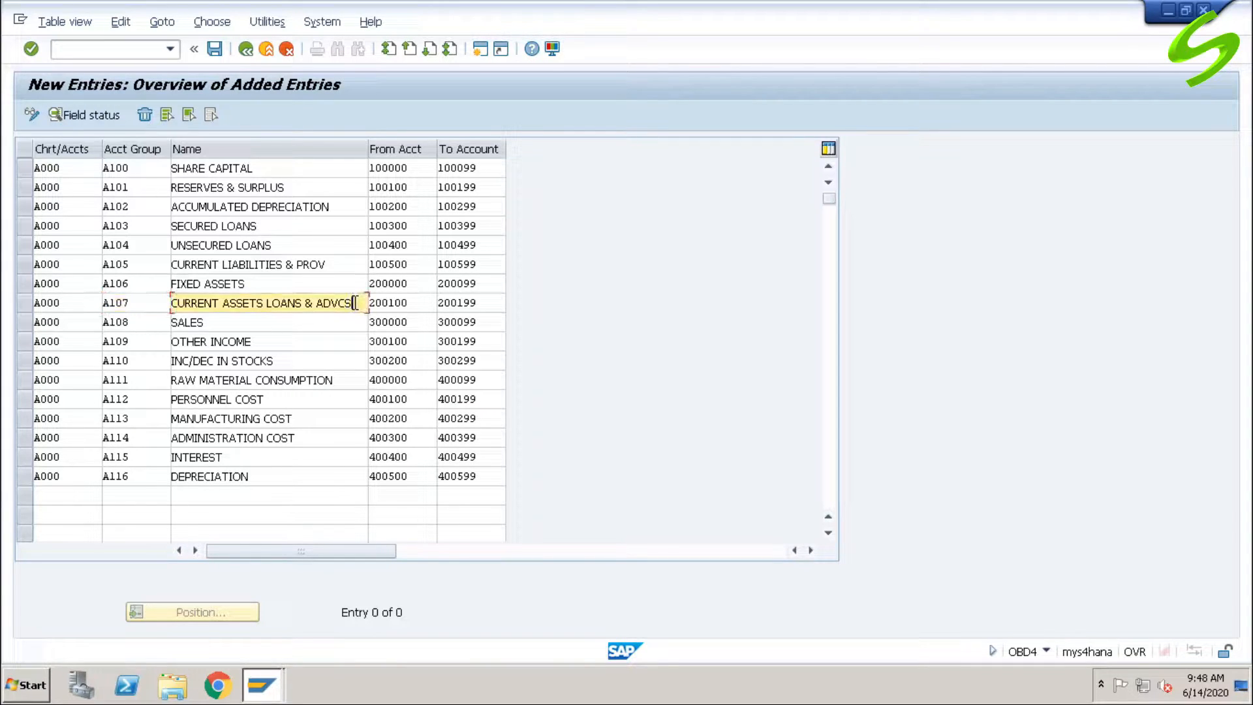
click(417, 304)
click(484, 304)
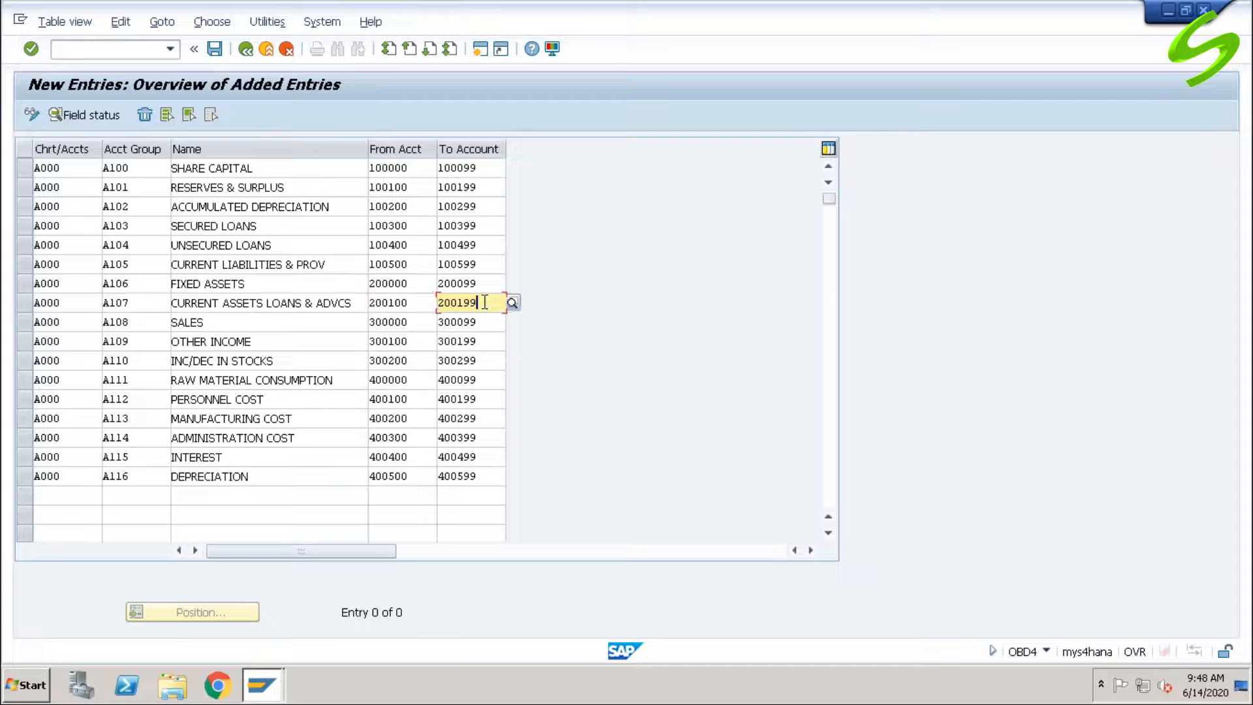
click(150, 324)
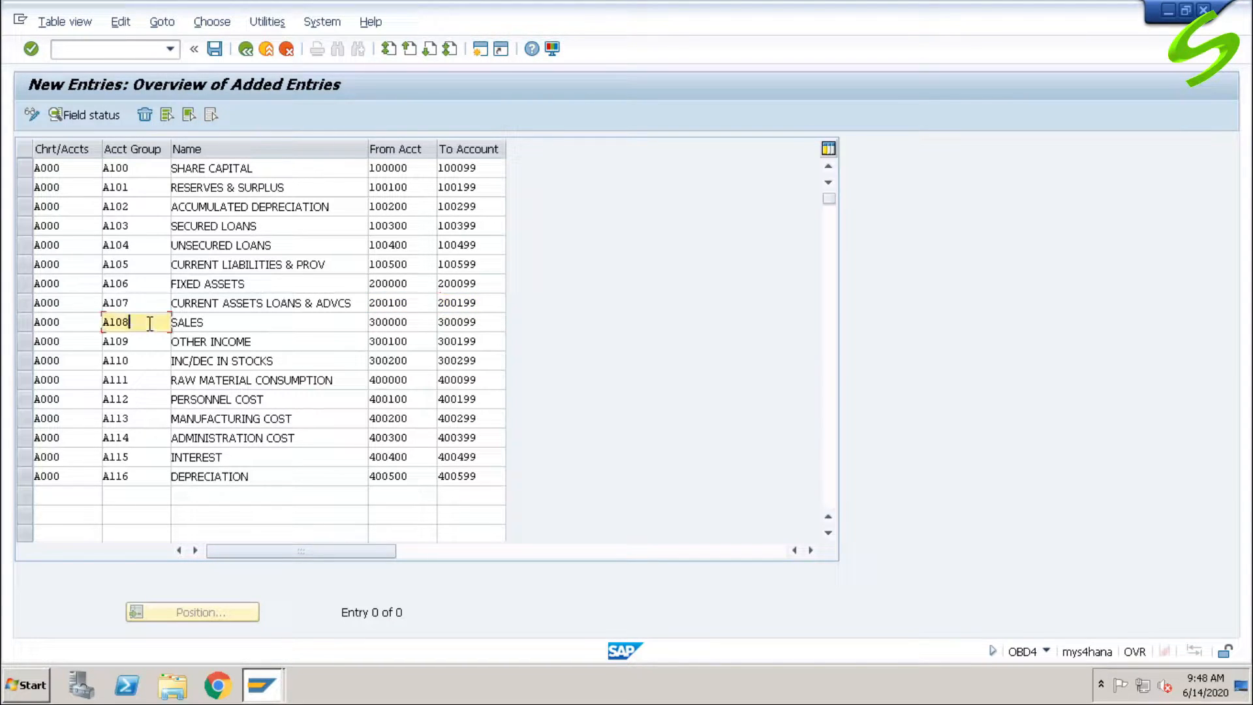
click(237, 324)
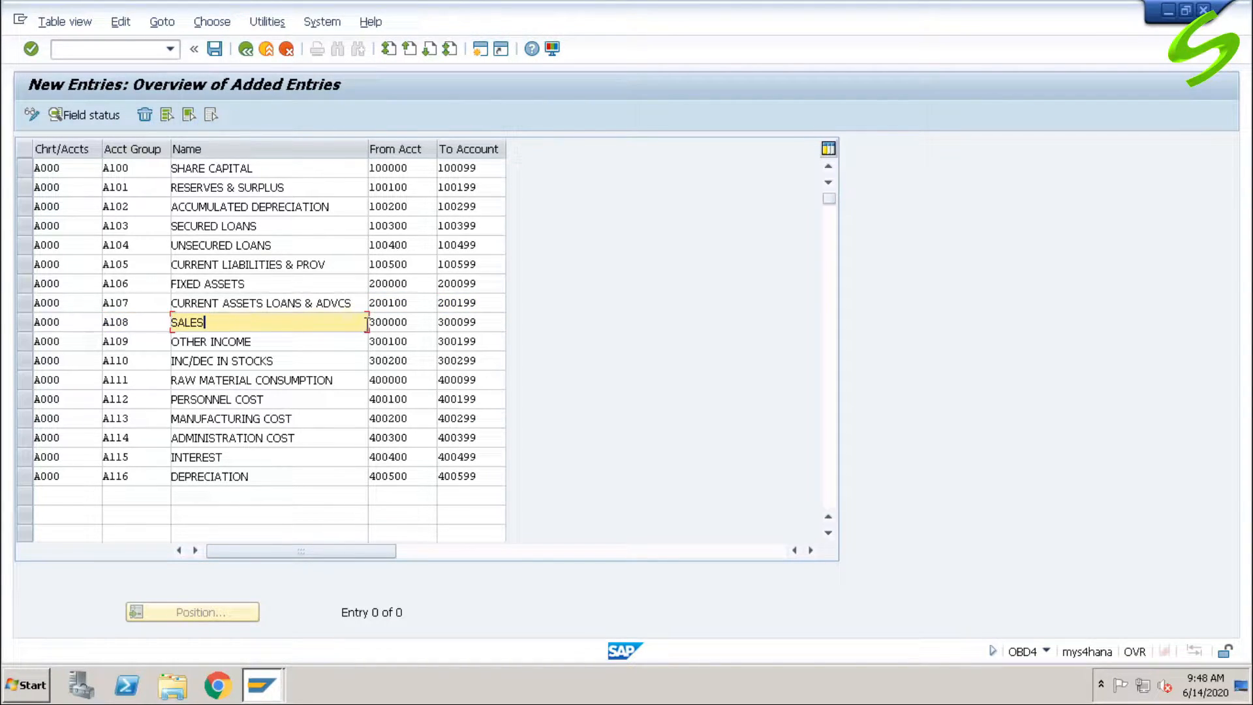
click(415, 324)
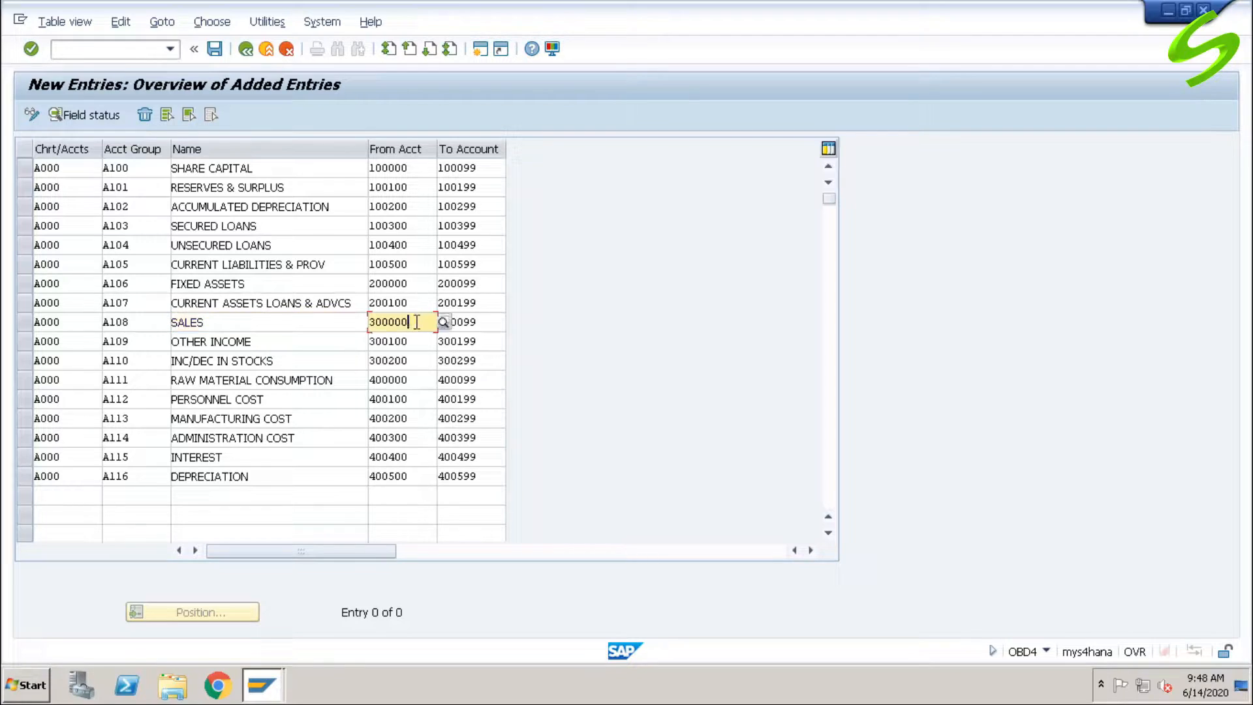
click(485, 323)
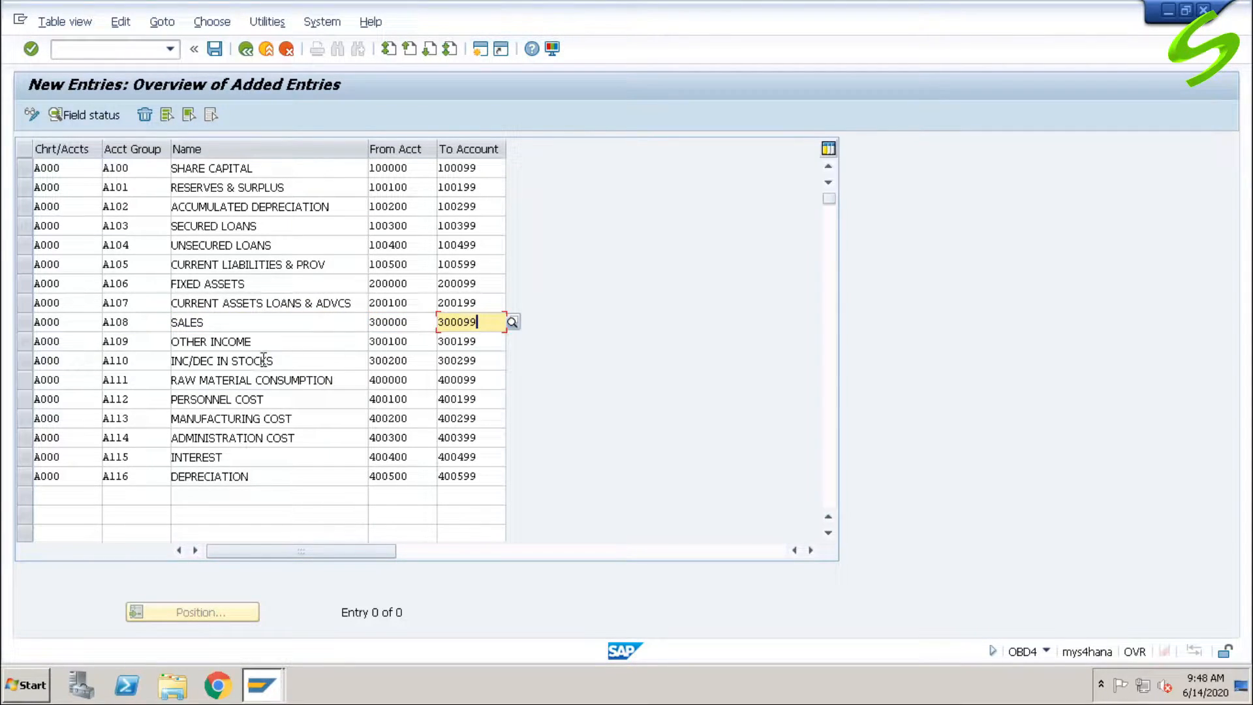
Review the group code, name and from/to account range of the remaining new account groups row by row, from OTHER INCOME through DEPRECIATION.
click(151, 345)
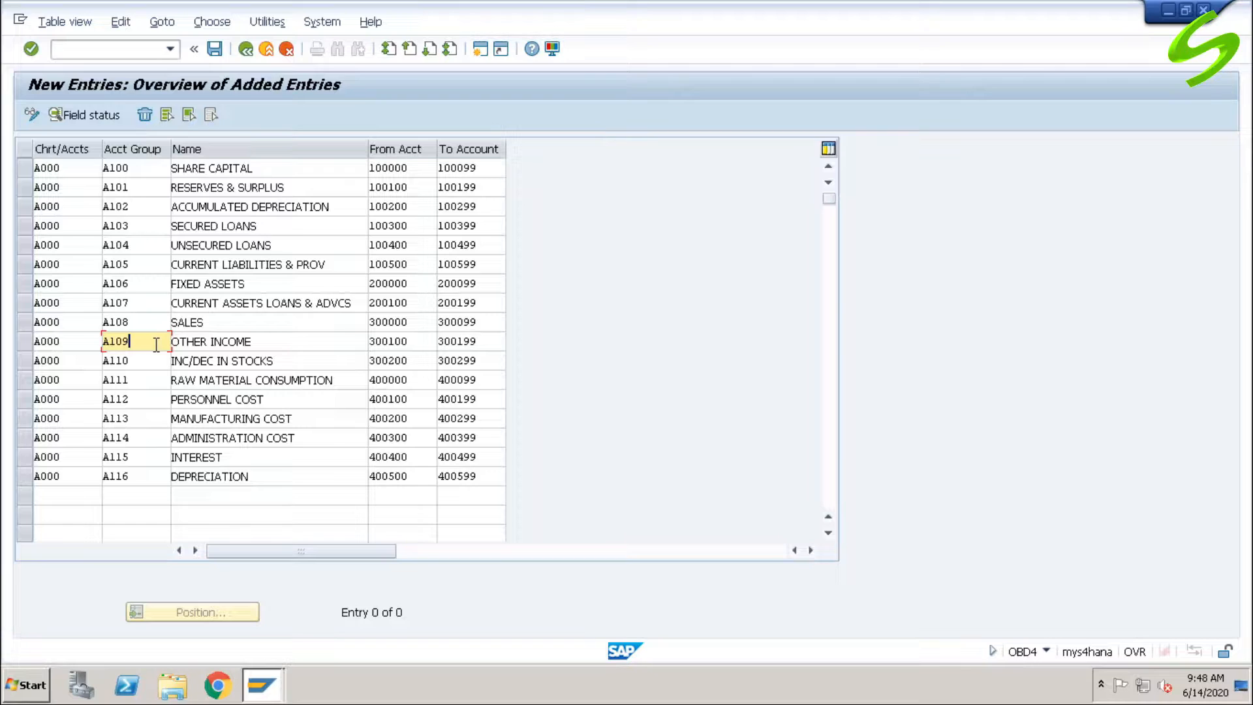
click(301, 345)
click(417, 341)
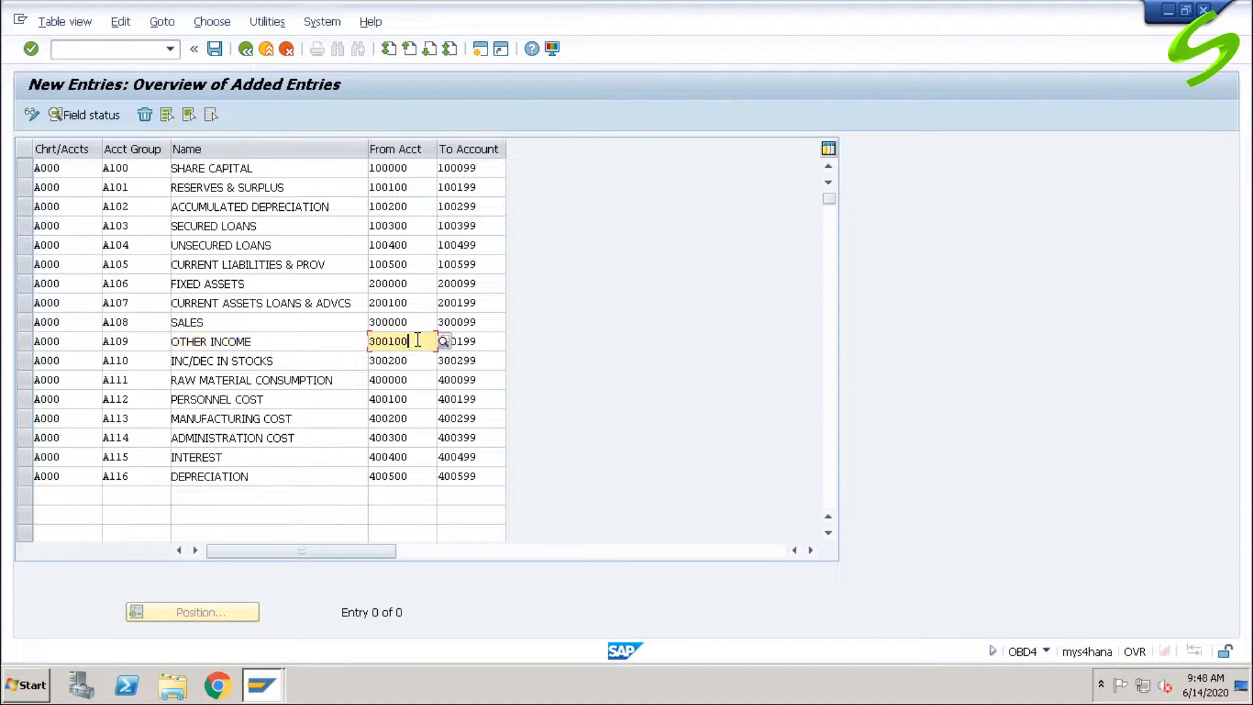
click(500, 342)
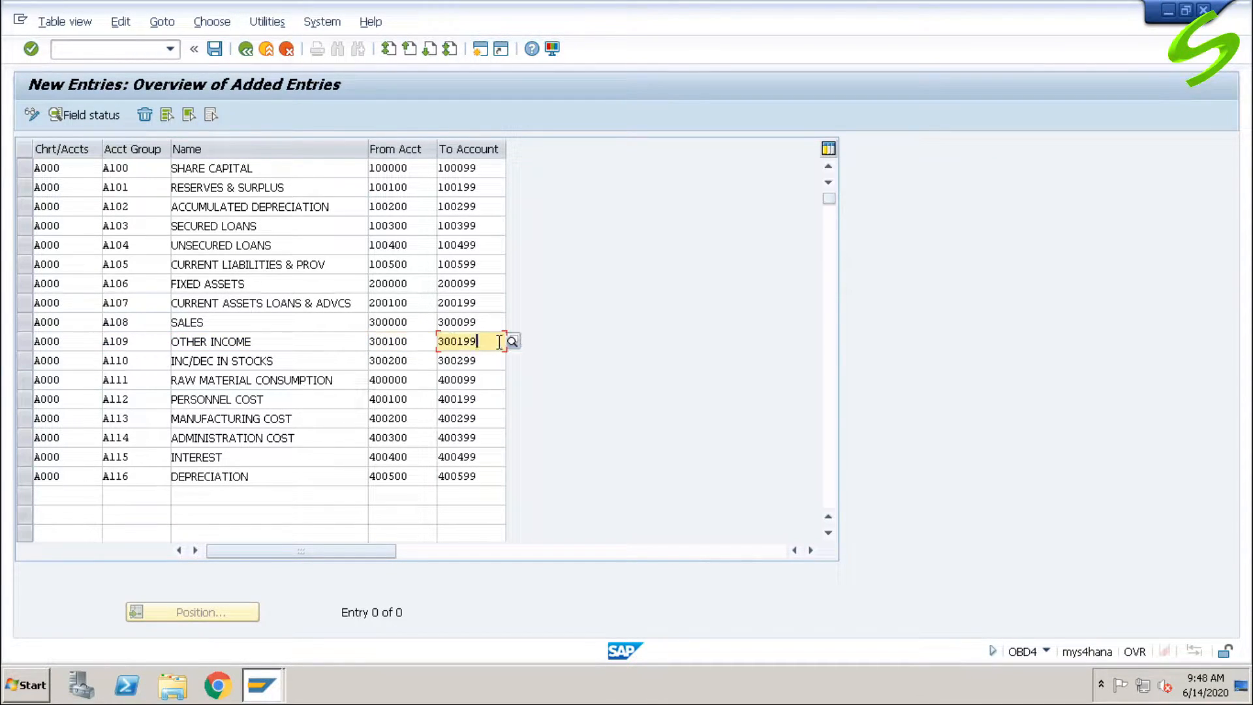
click(159, 355)
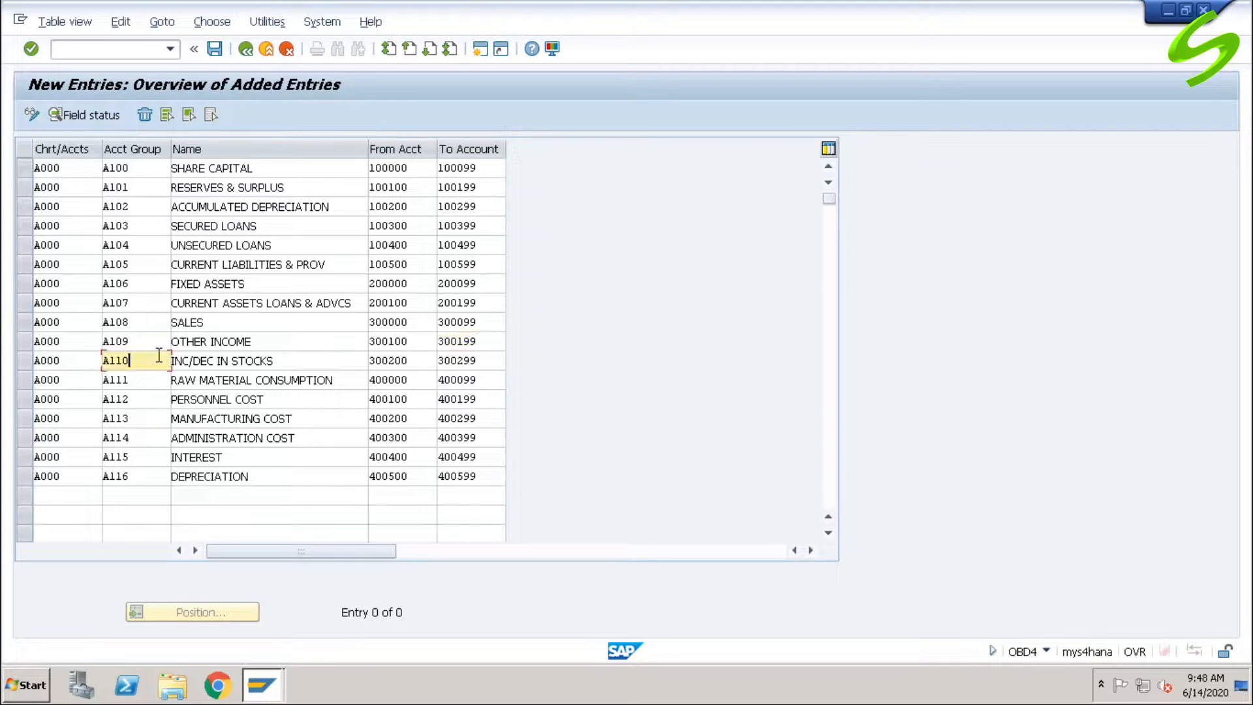
click(308, 360)
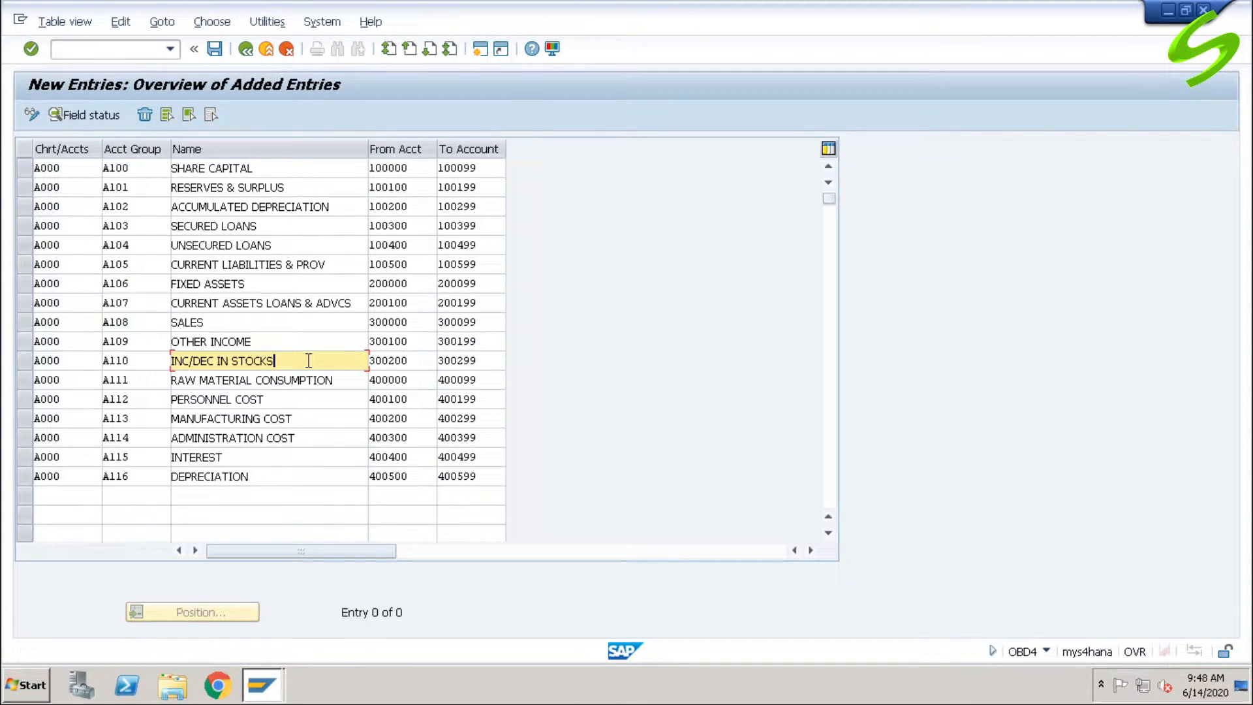
click(412, 360)
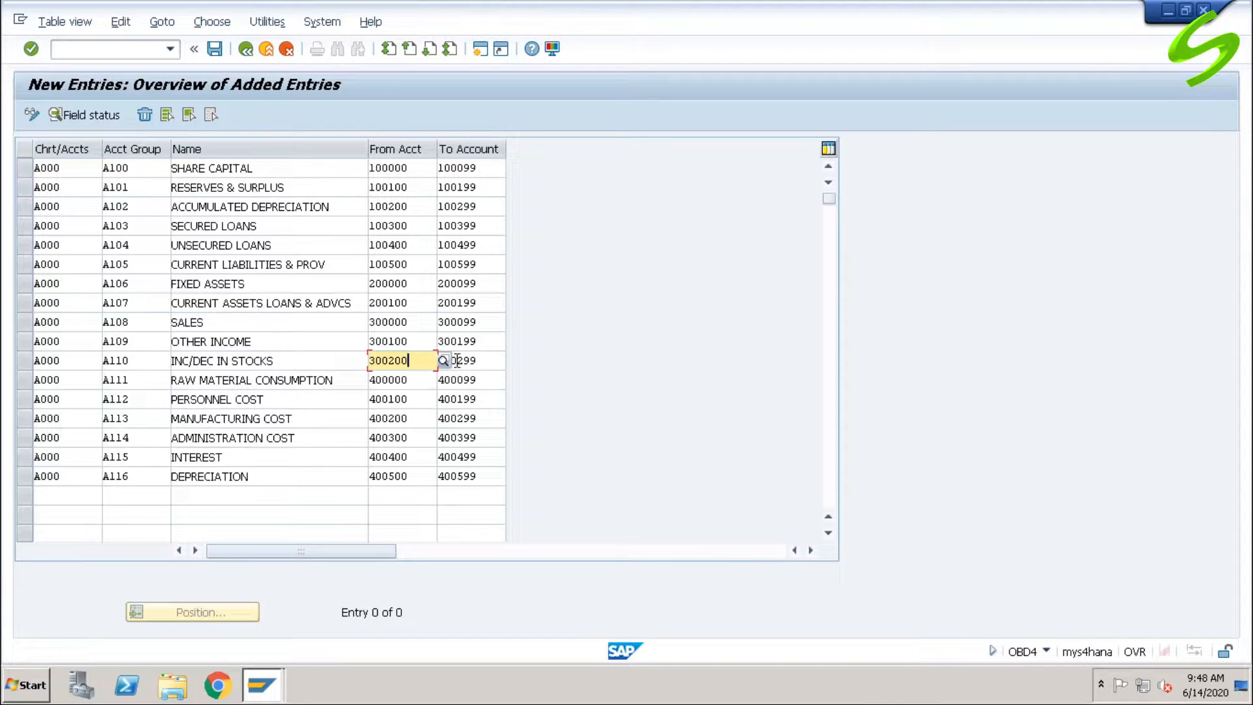
click(480, 360)
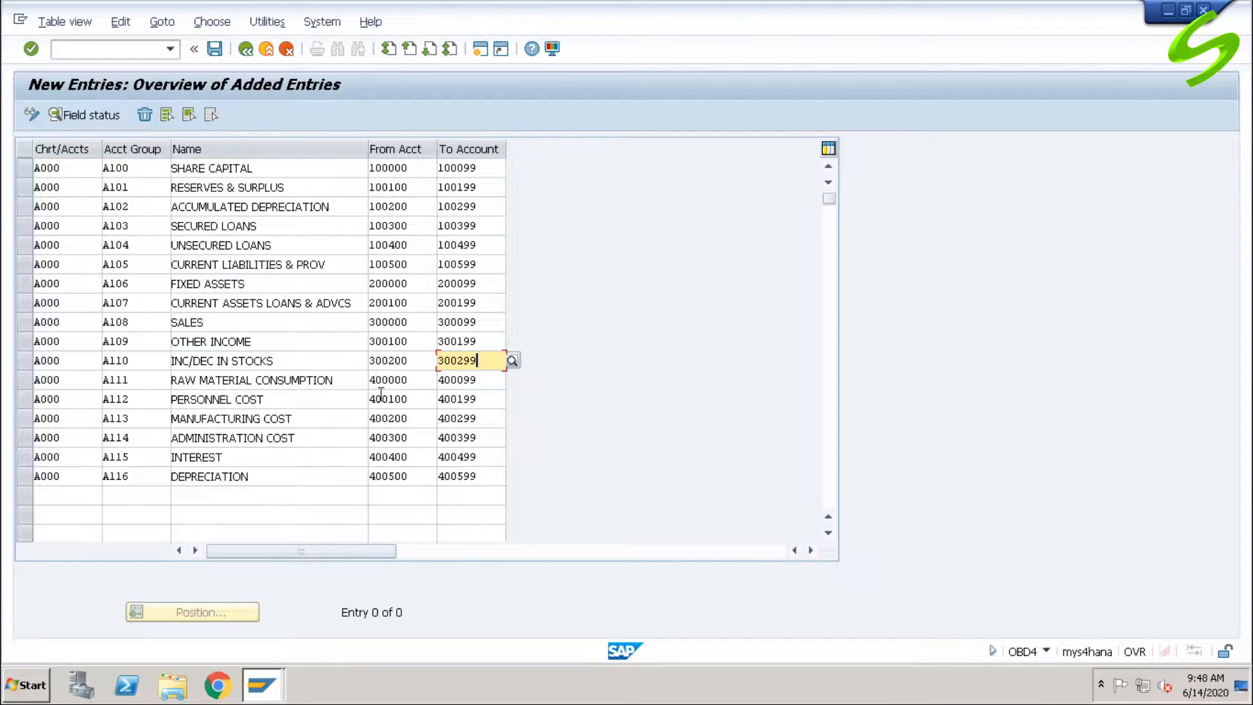
click(154, 381)
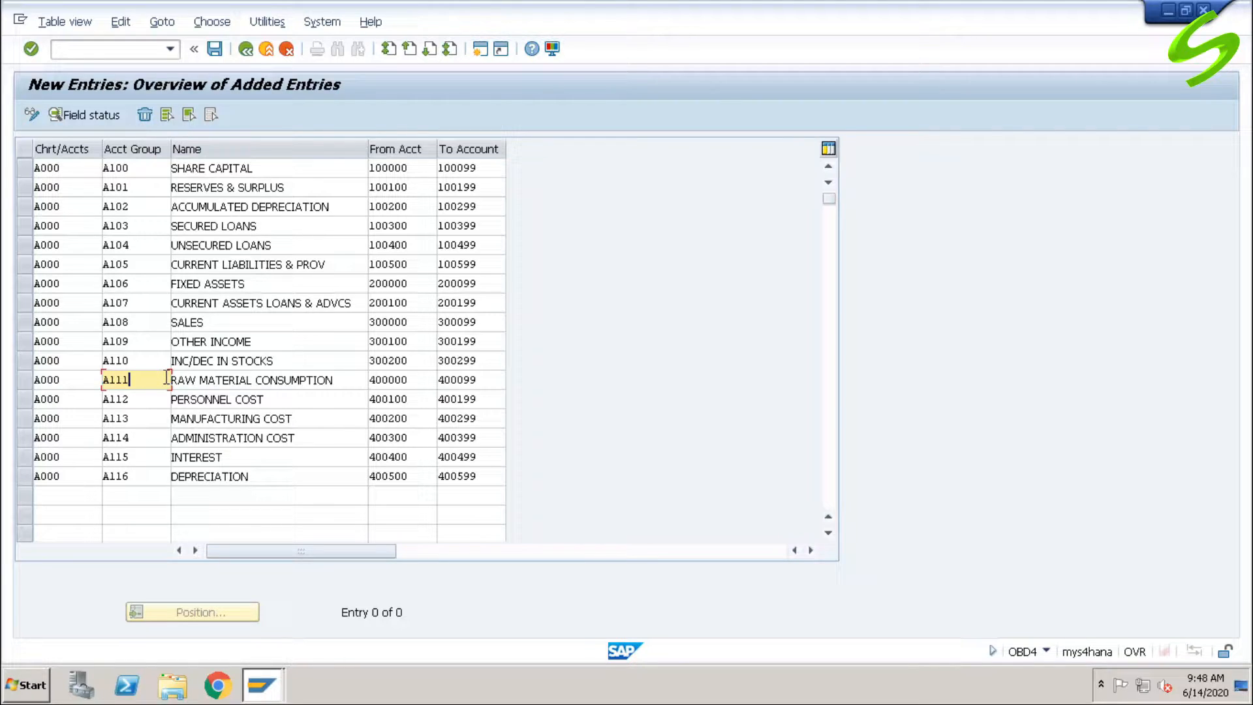
click(345, 381)
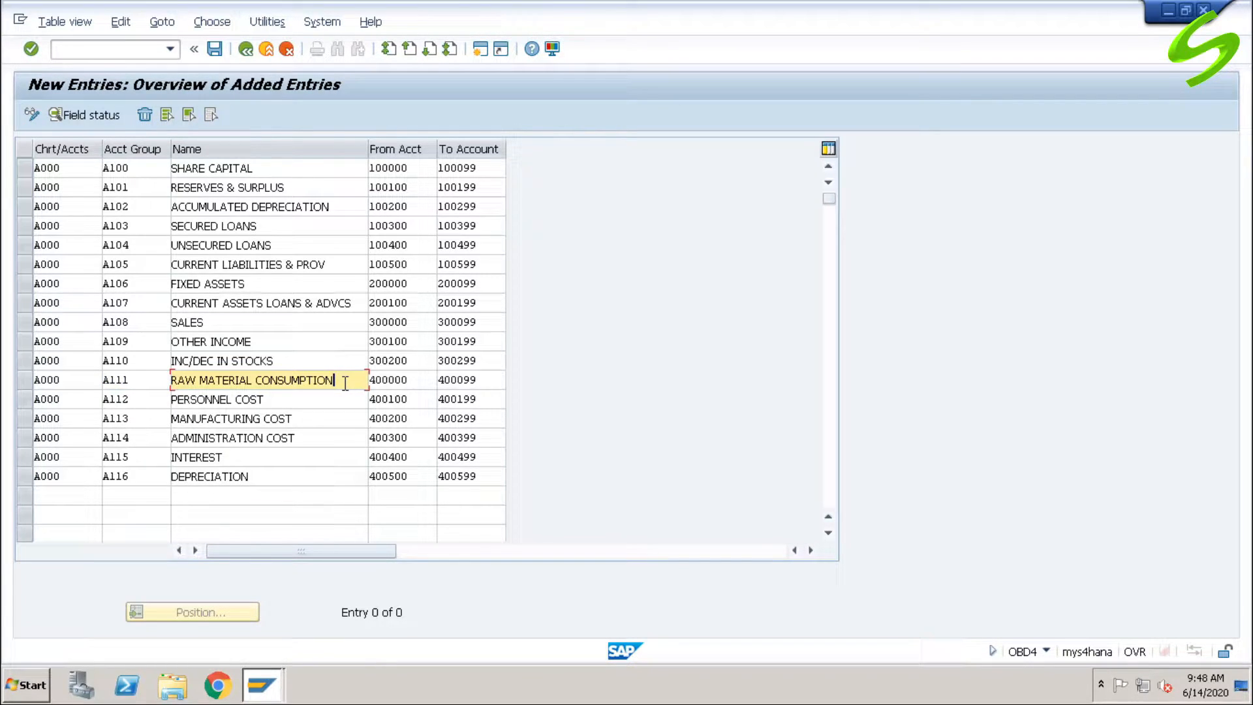
click(420, 379)
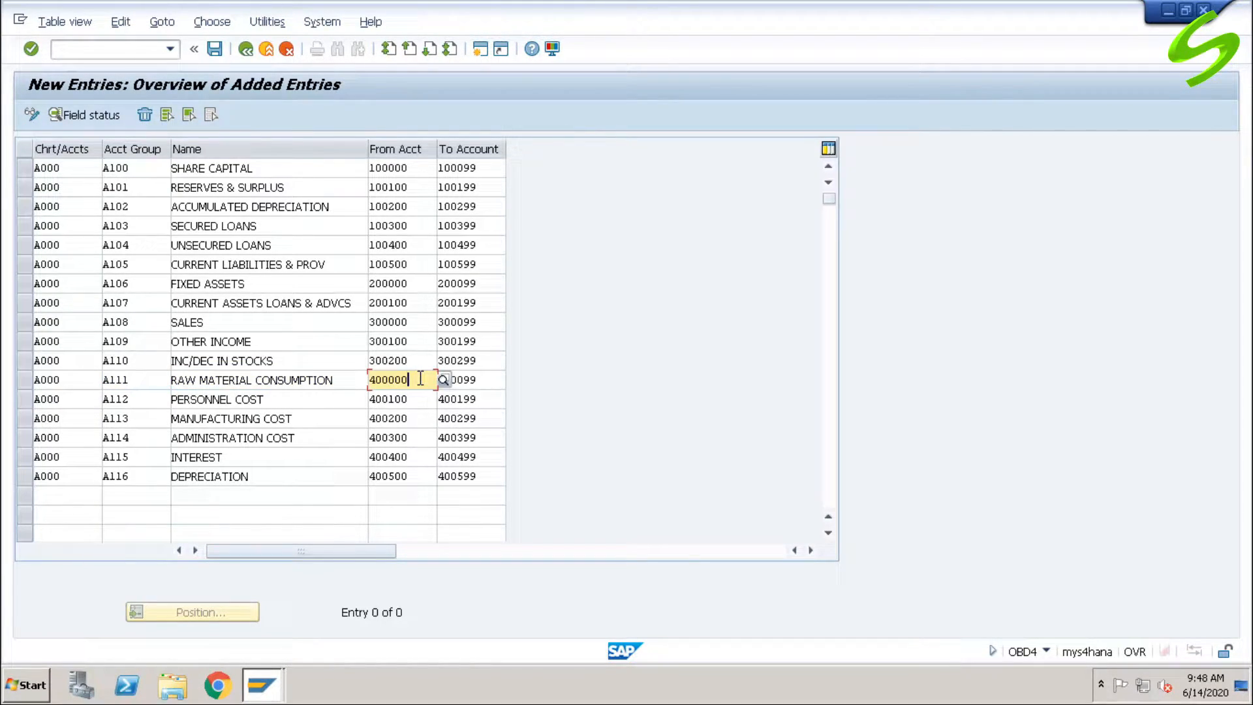
click(488, 380)
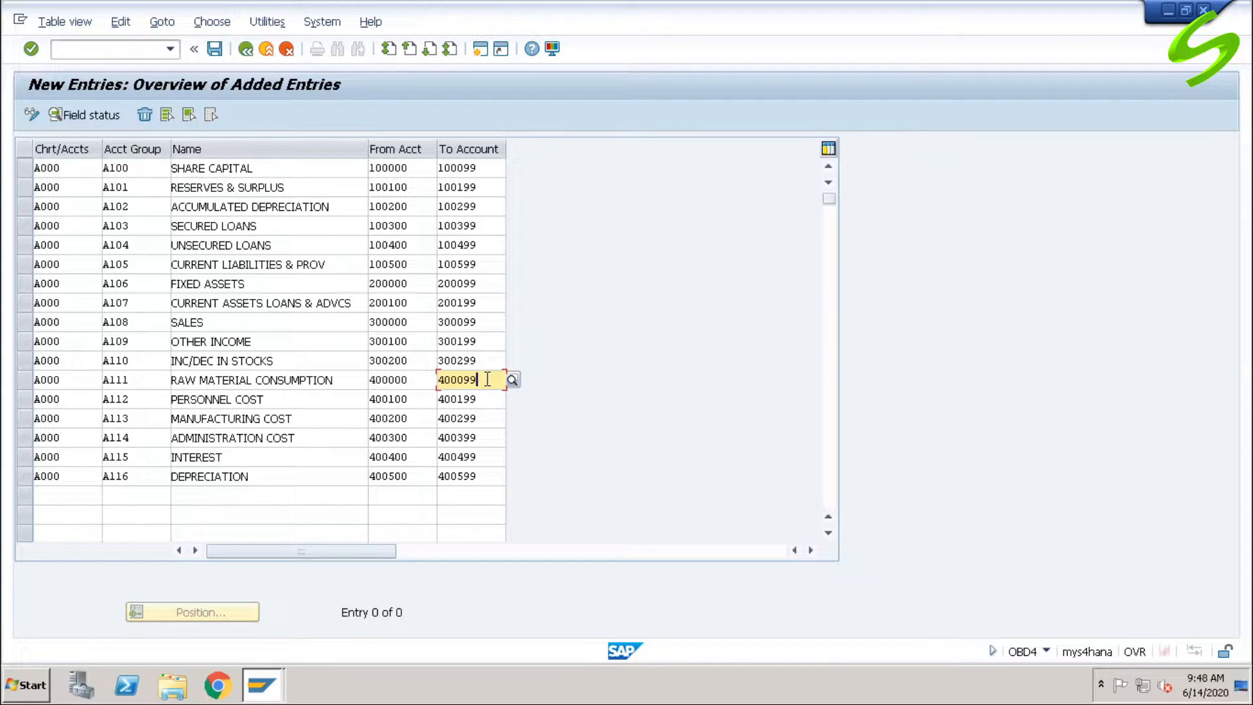
click(156, 398)
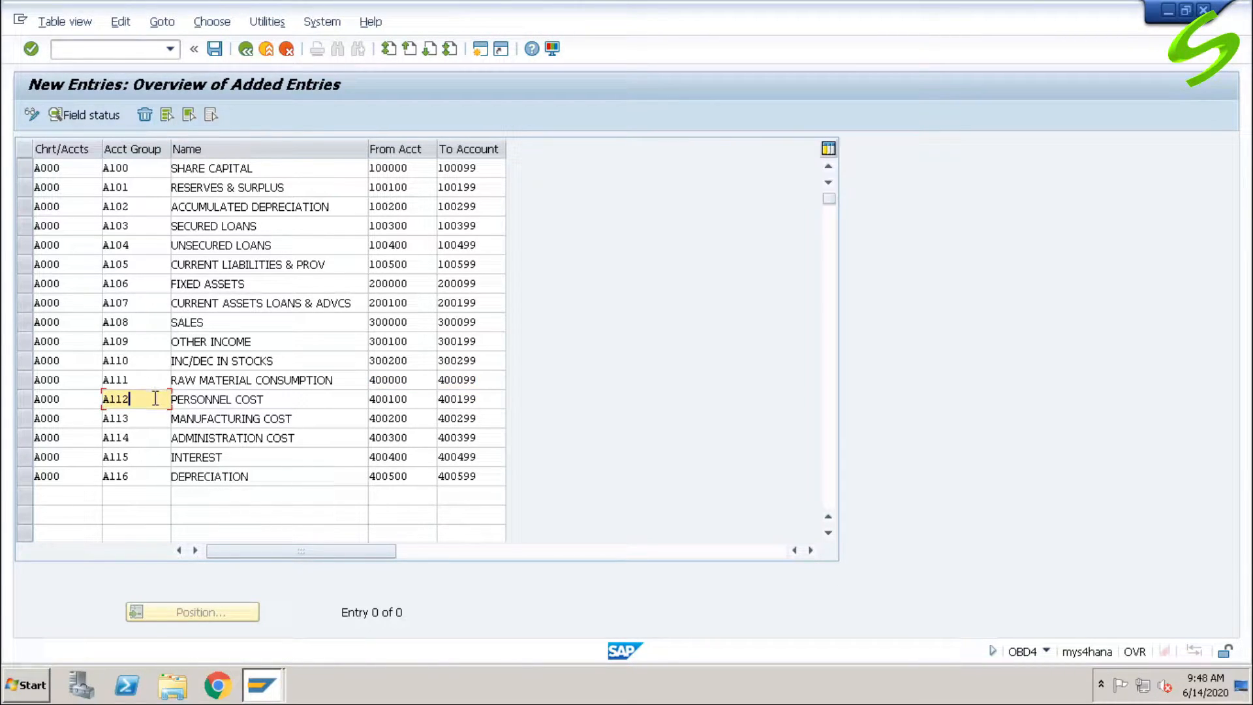
click(301, 402)
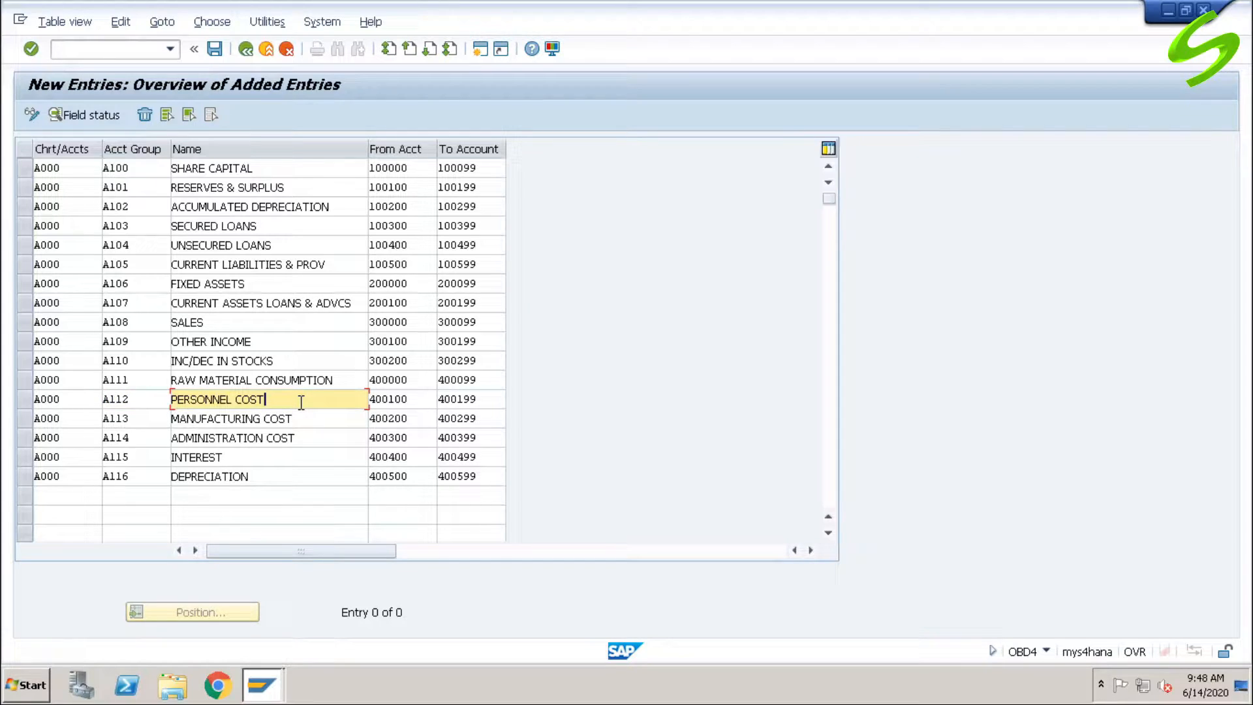
click(408, 399)
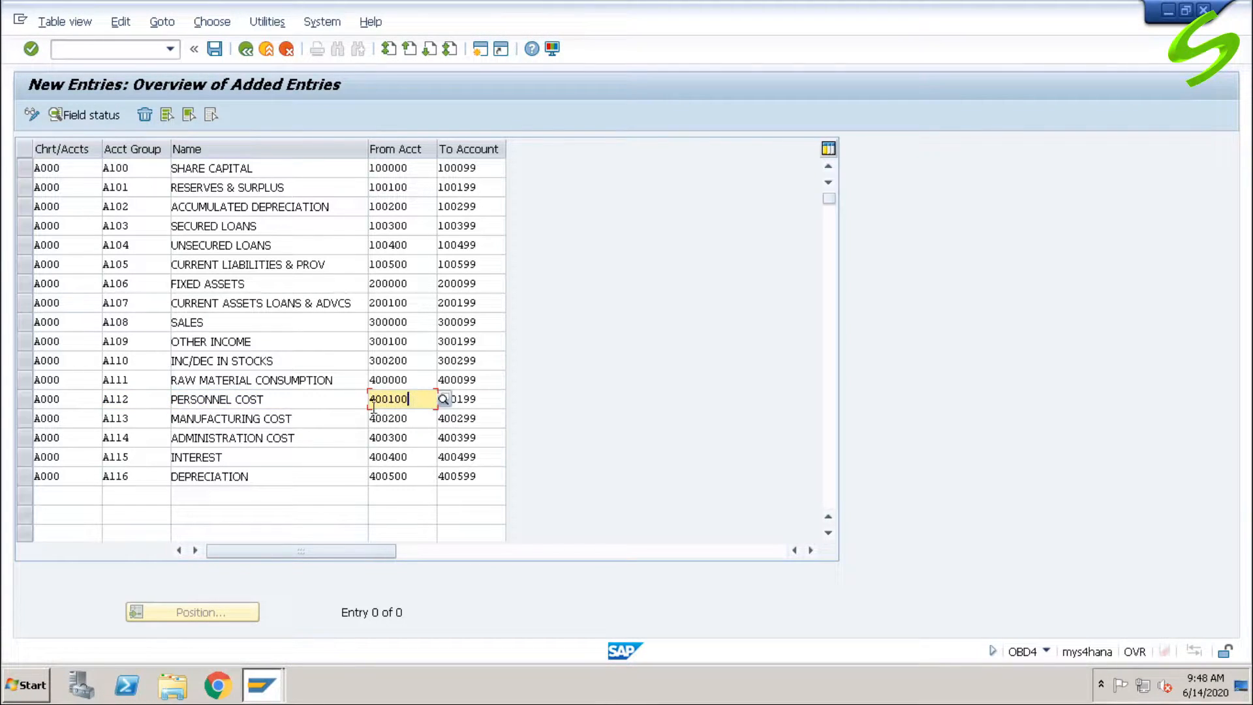
click(499, 399)
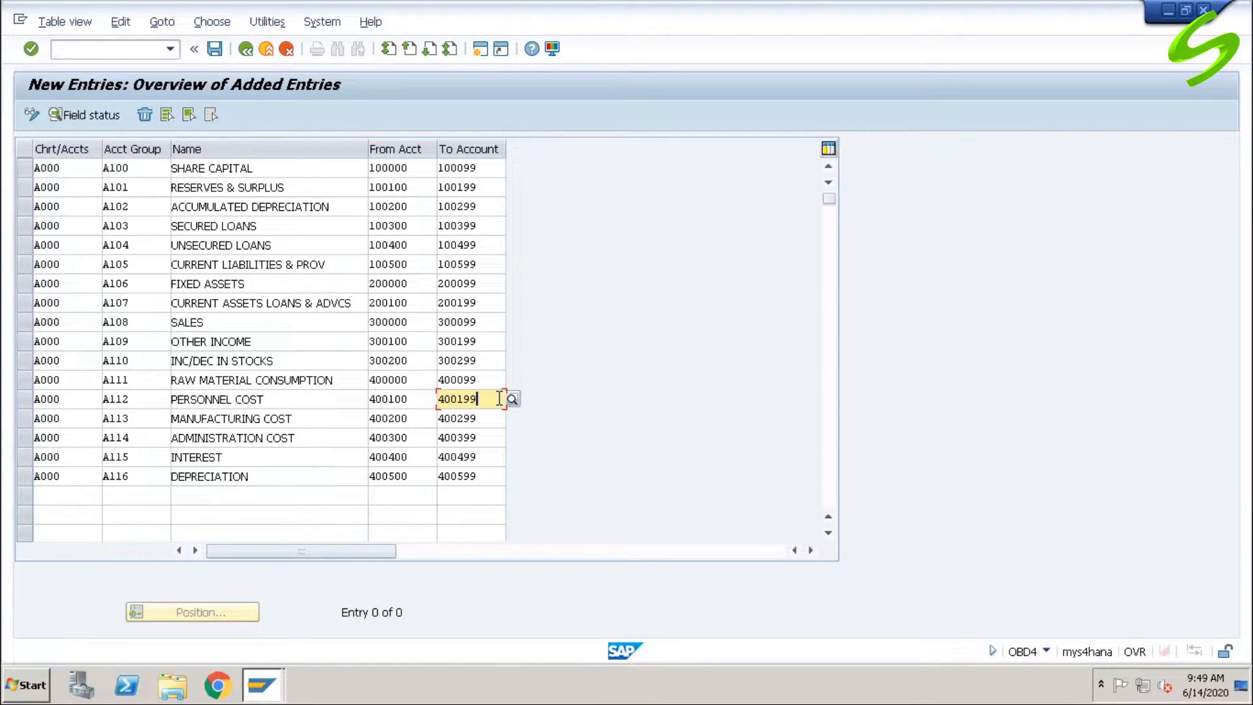
click(147, 418)
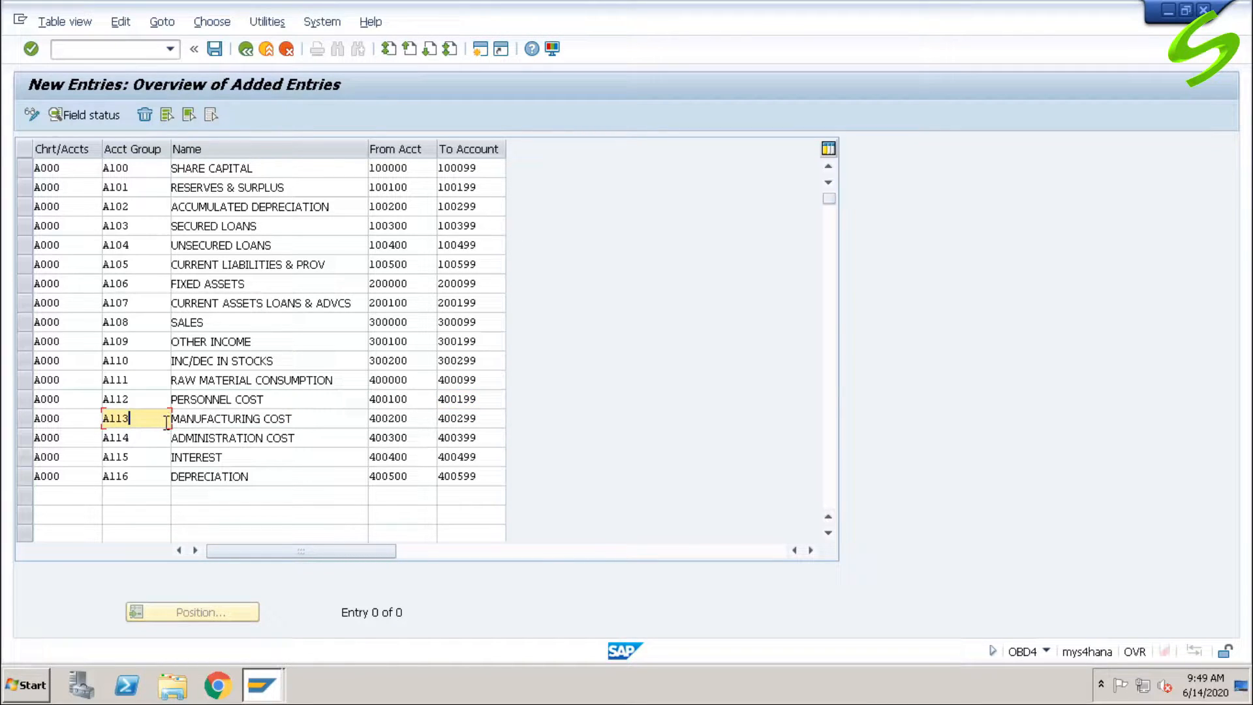
click(332, 421)
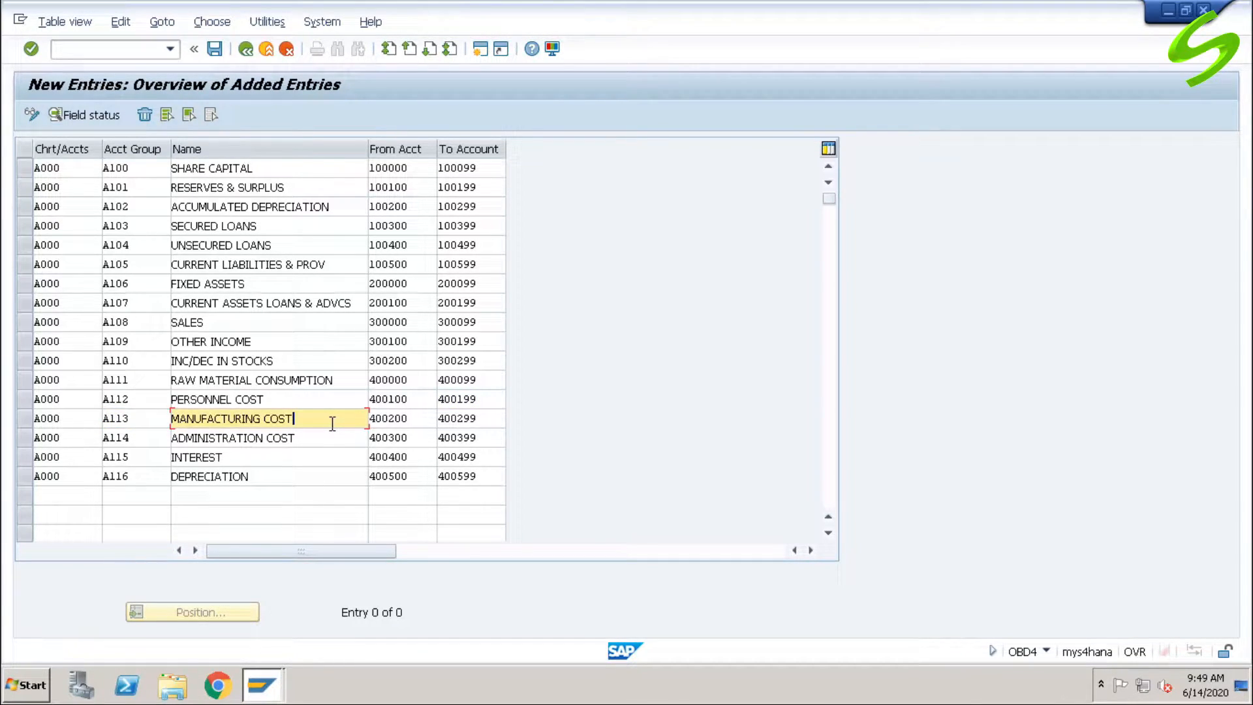
click(404, 419)
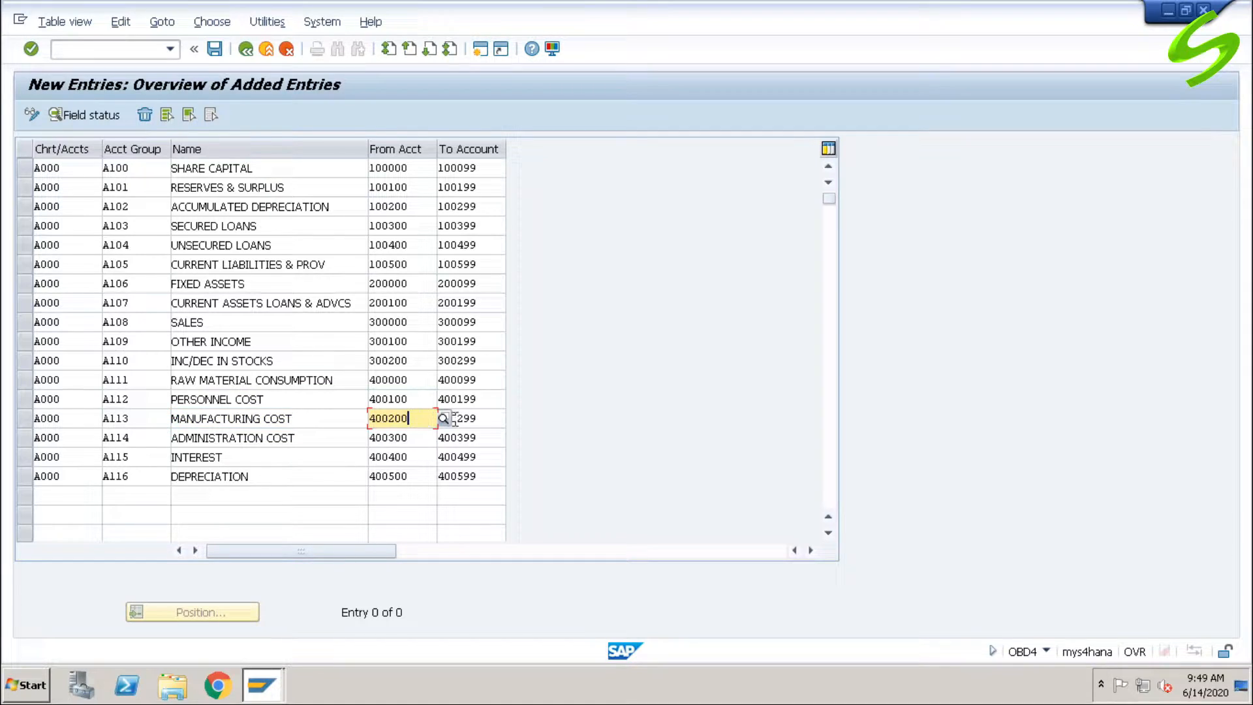
click(490, 418)
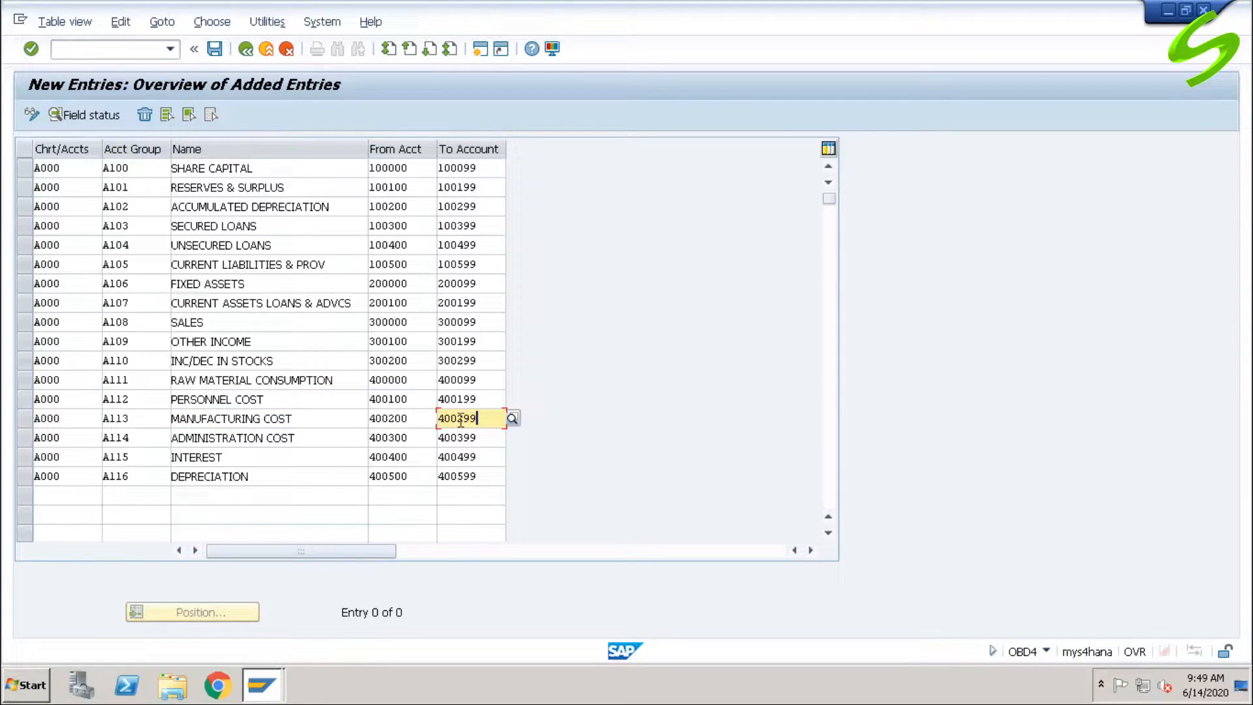
click(157, 438)
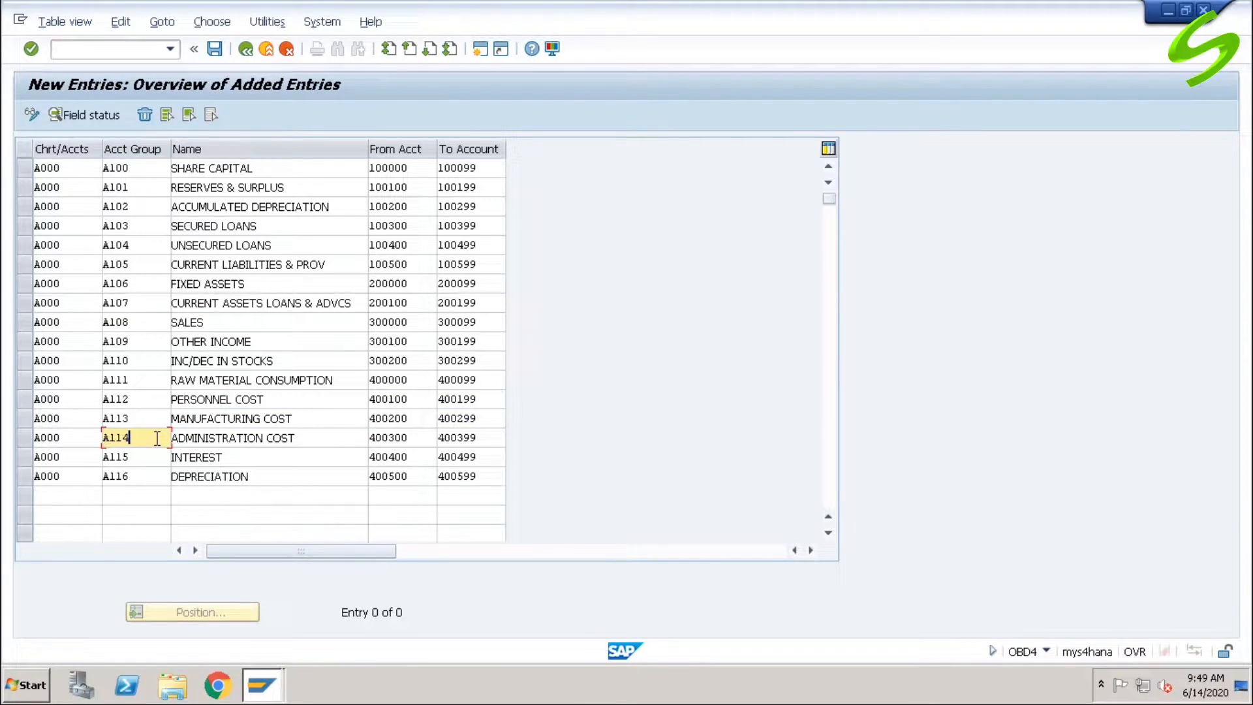
click(325, 439)
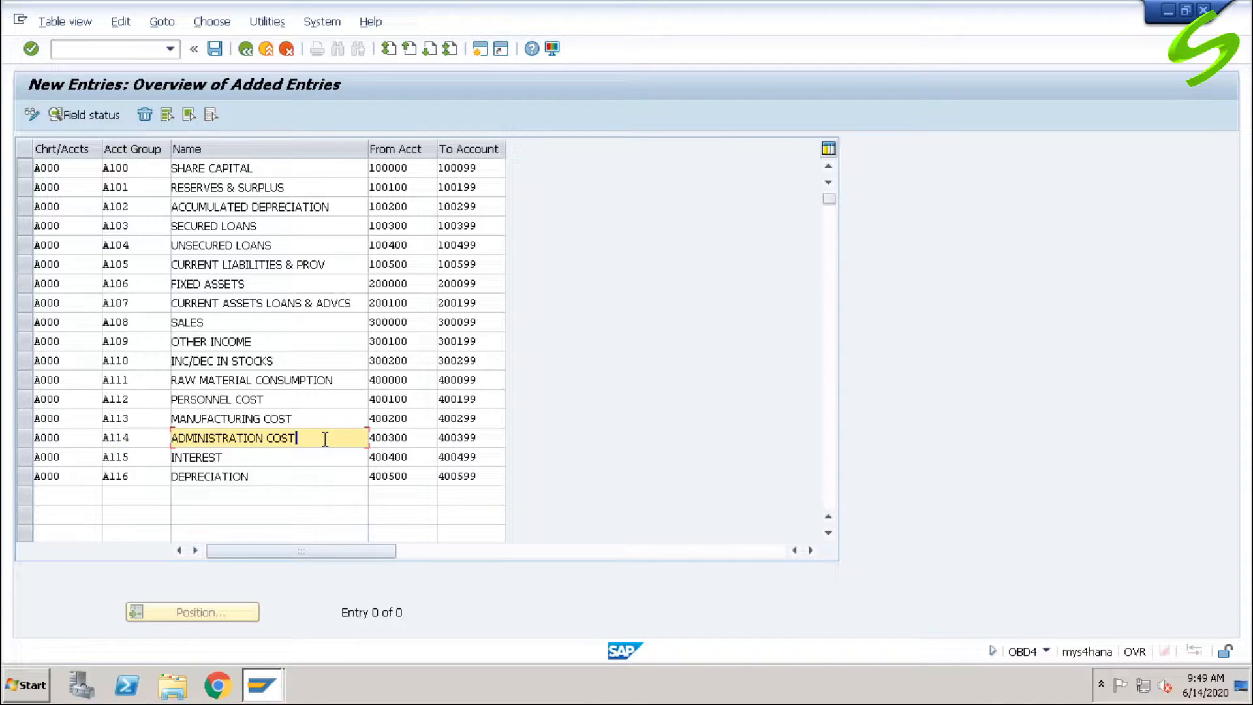
click(416, 437)
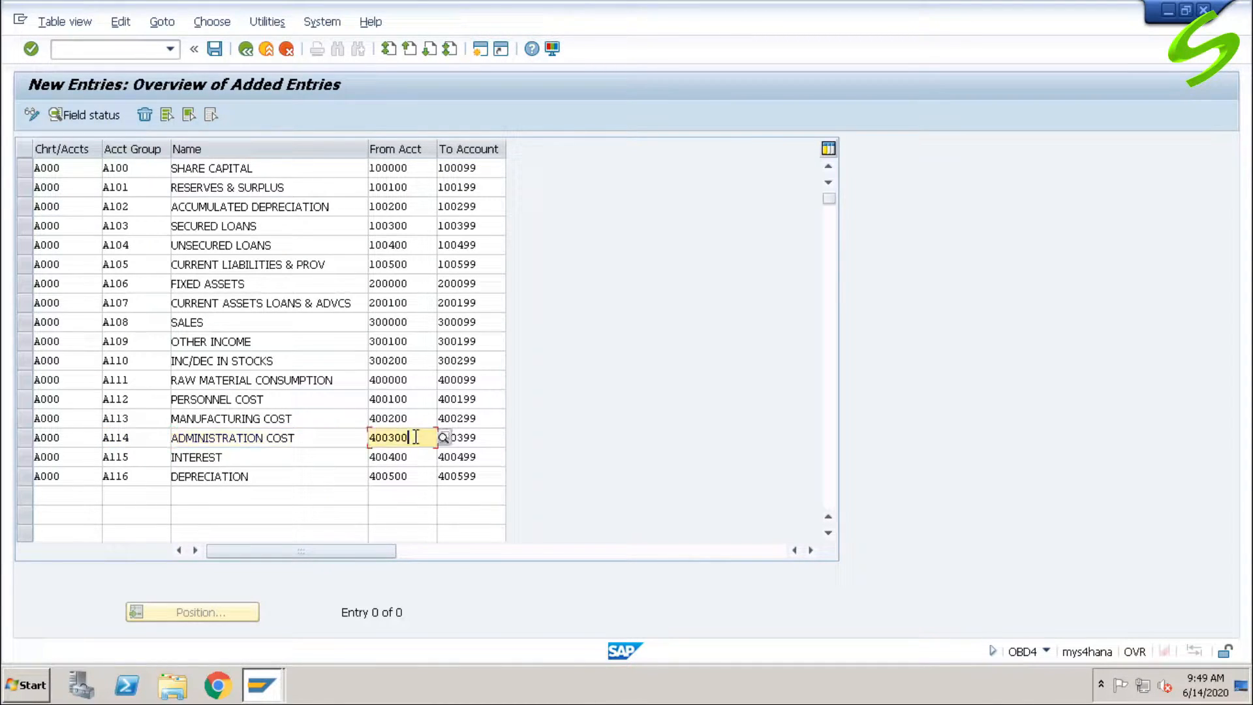
click(486, 438)
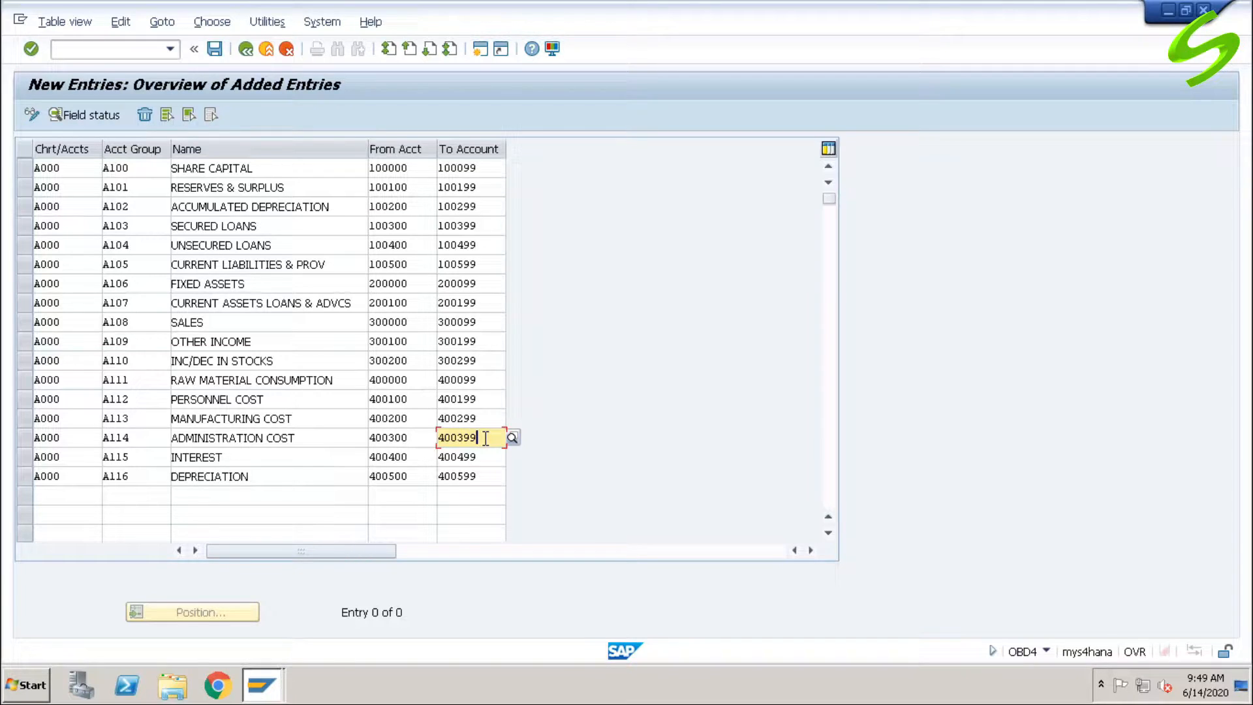
click(153, 459)
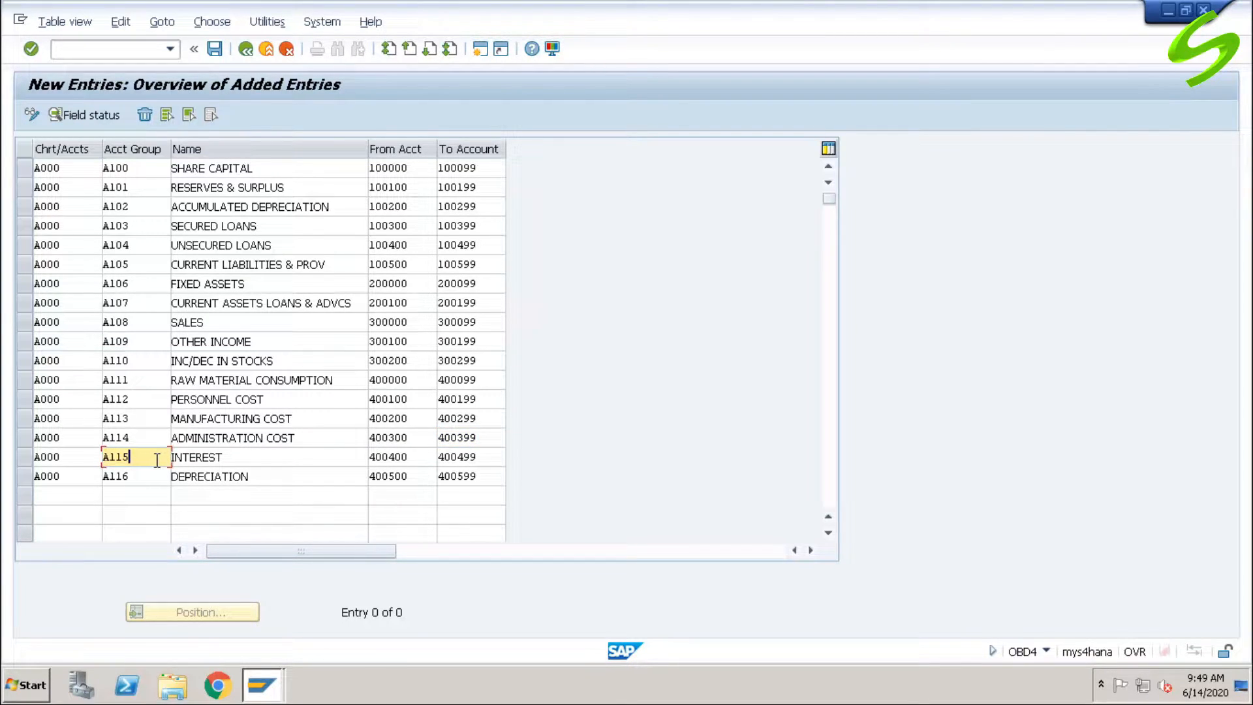
click(305, 457)
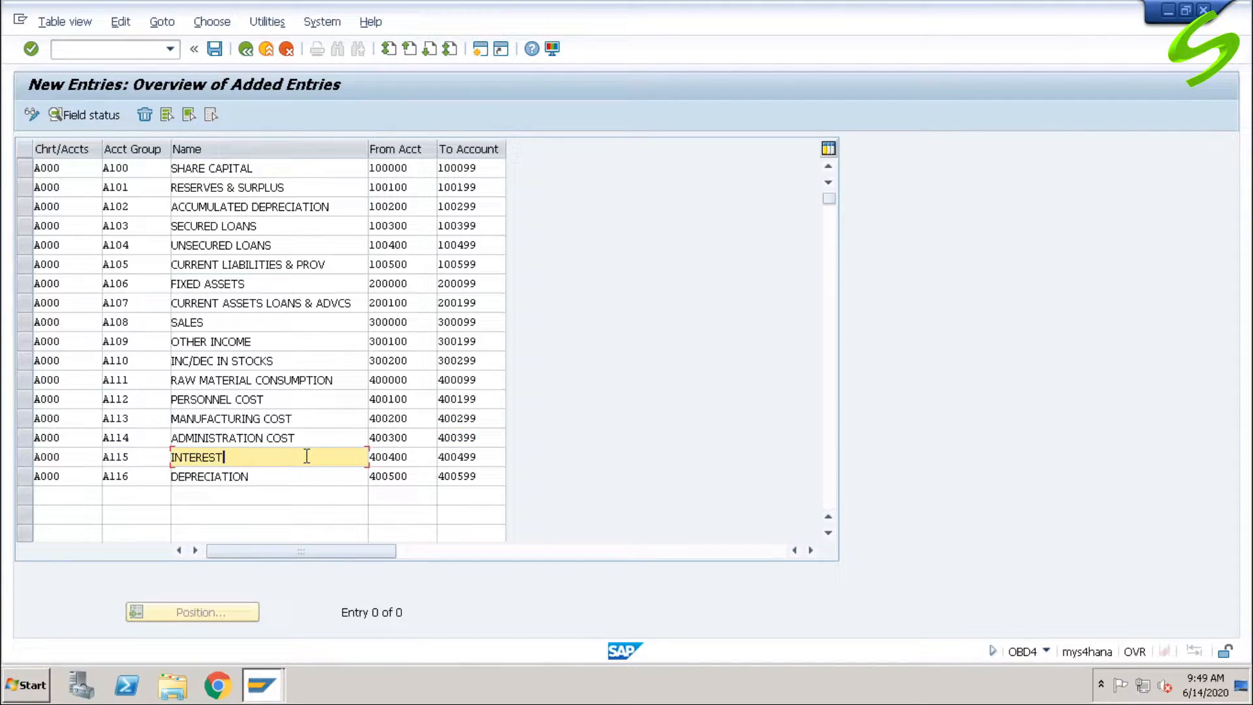
click(420, 455)
click(485, 456)
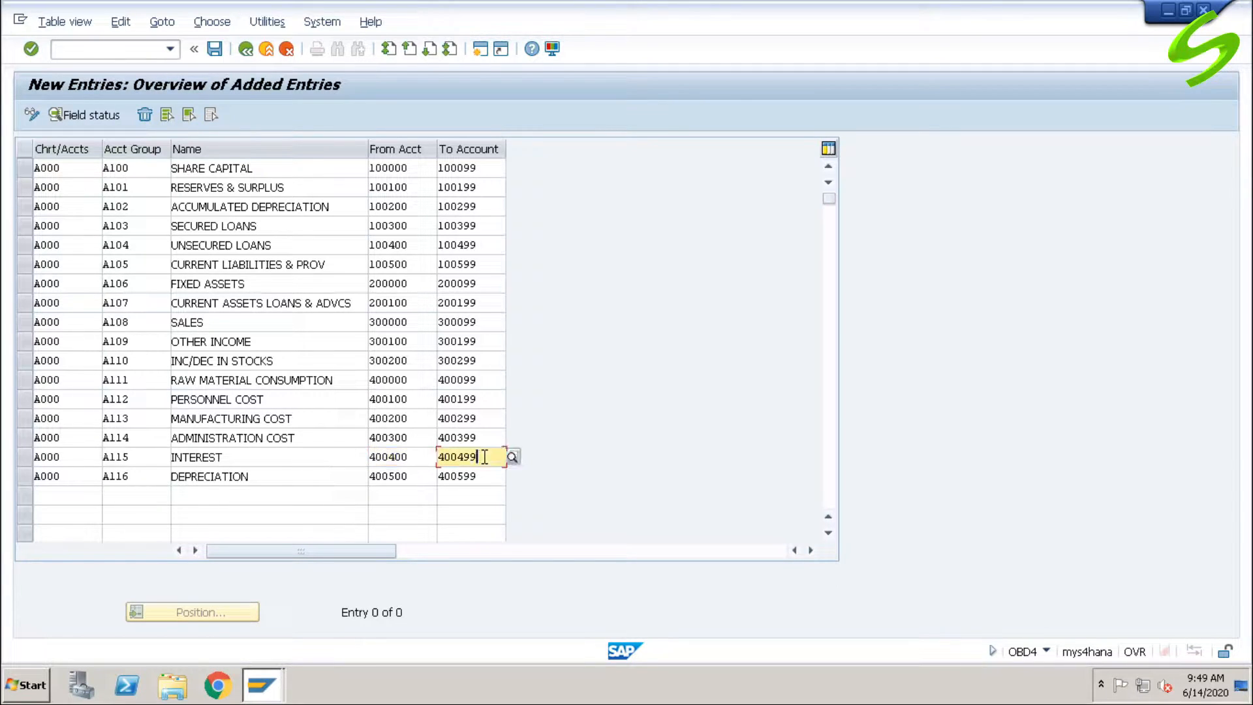
click(151, 475)
click(286, 476)
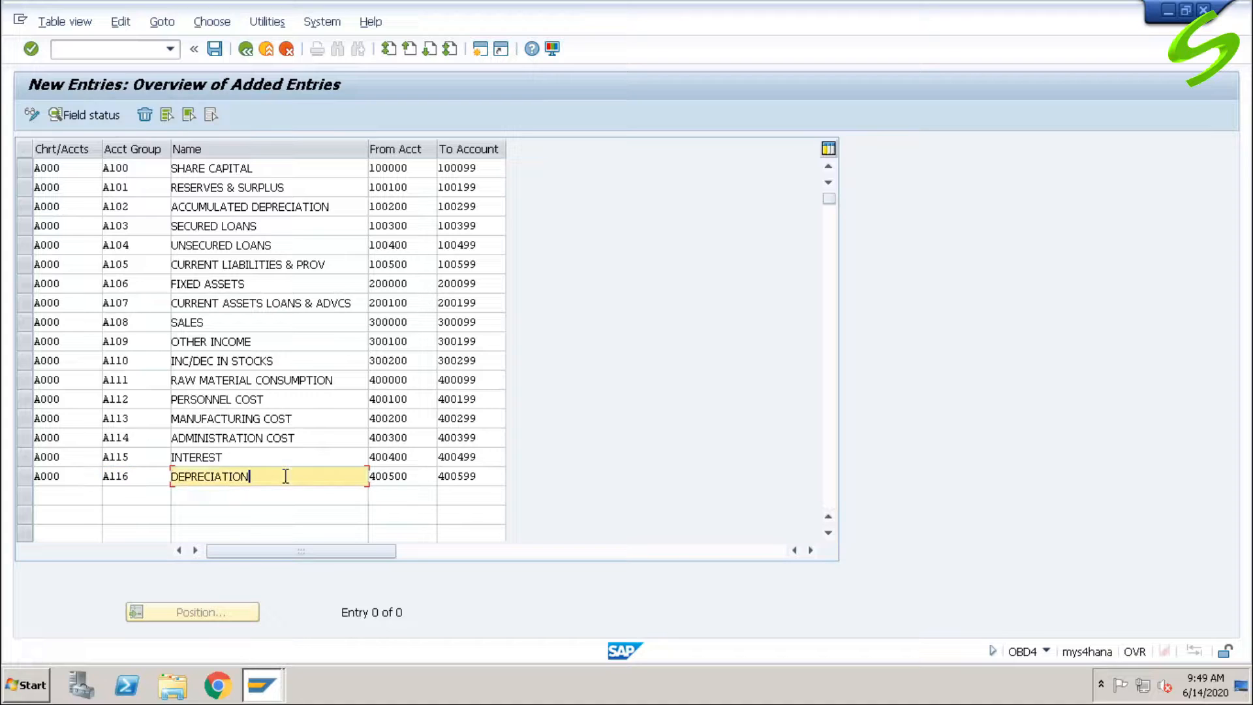
click(415, 476)
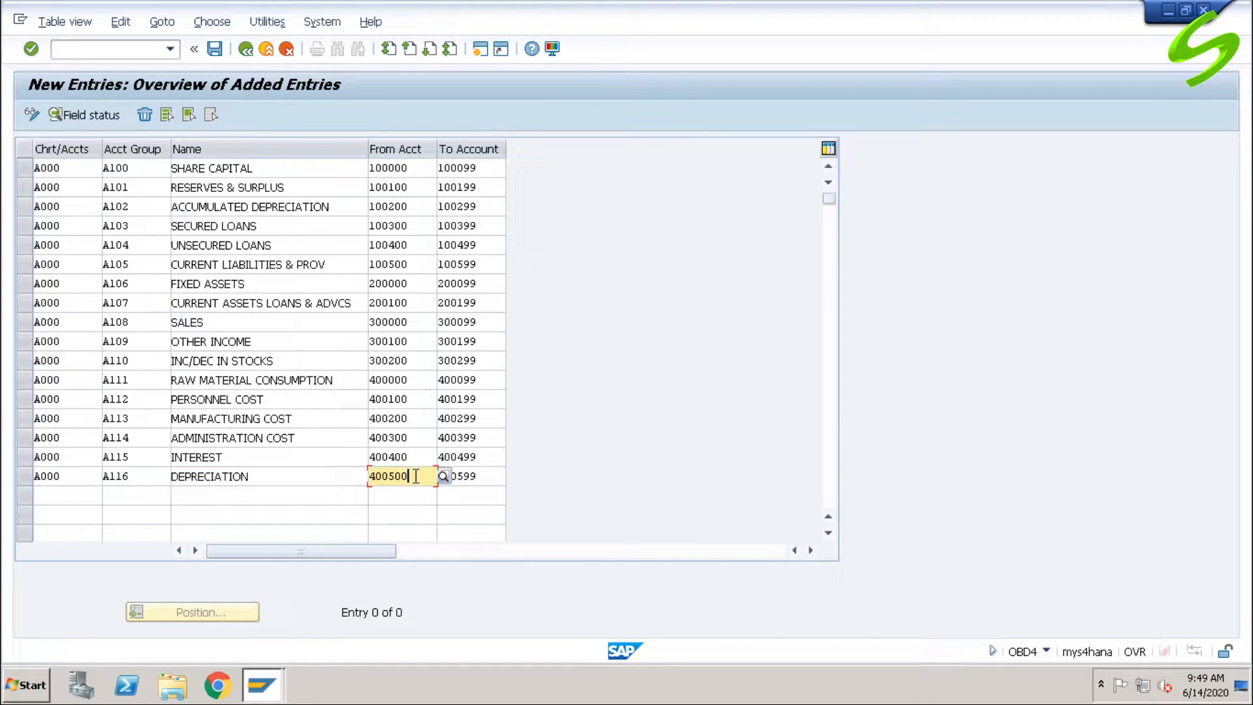
click(490, 476)
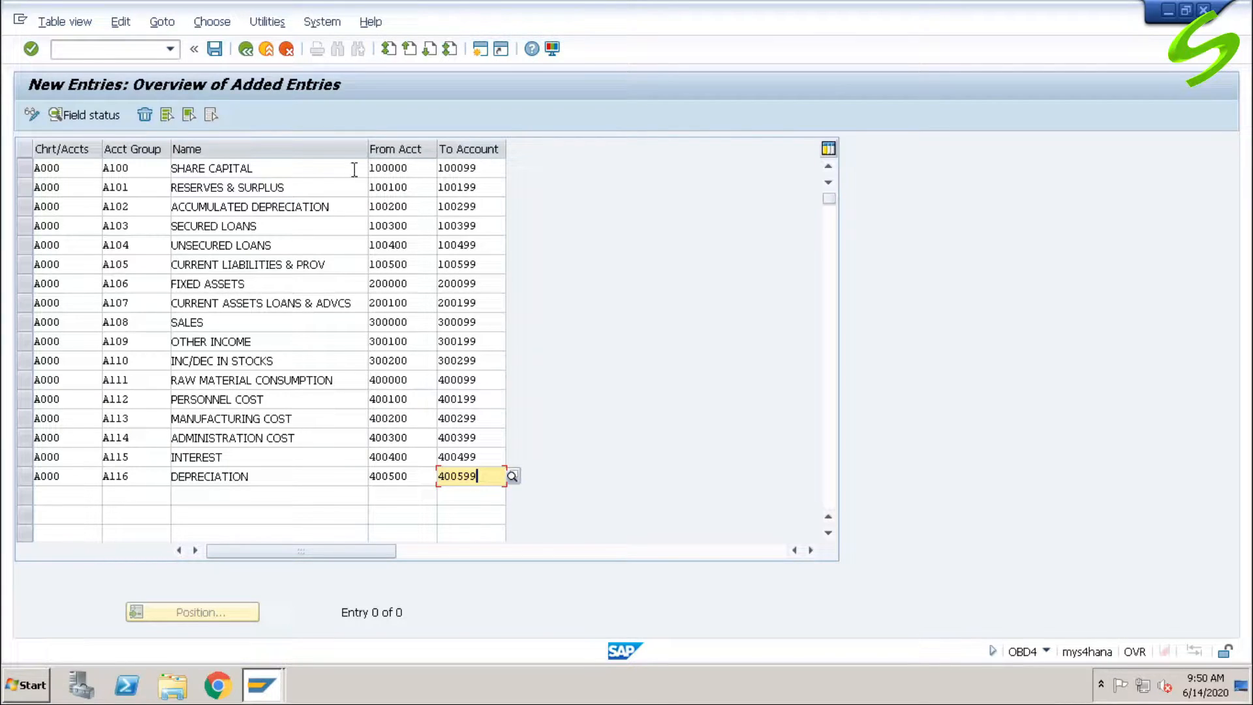
Validate the new account group entries A100 to A116 and save them under the proposed customizing request.
key(Return)
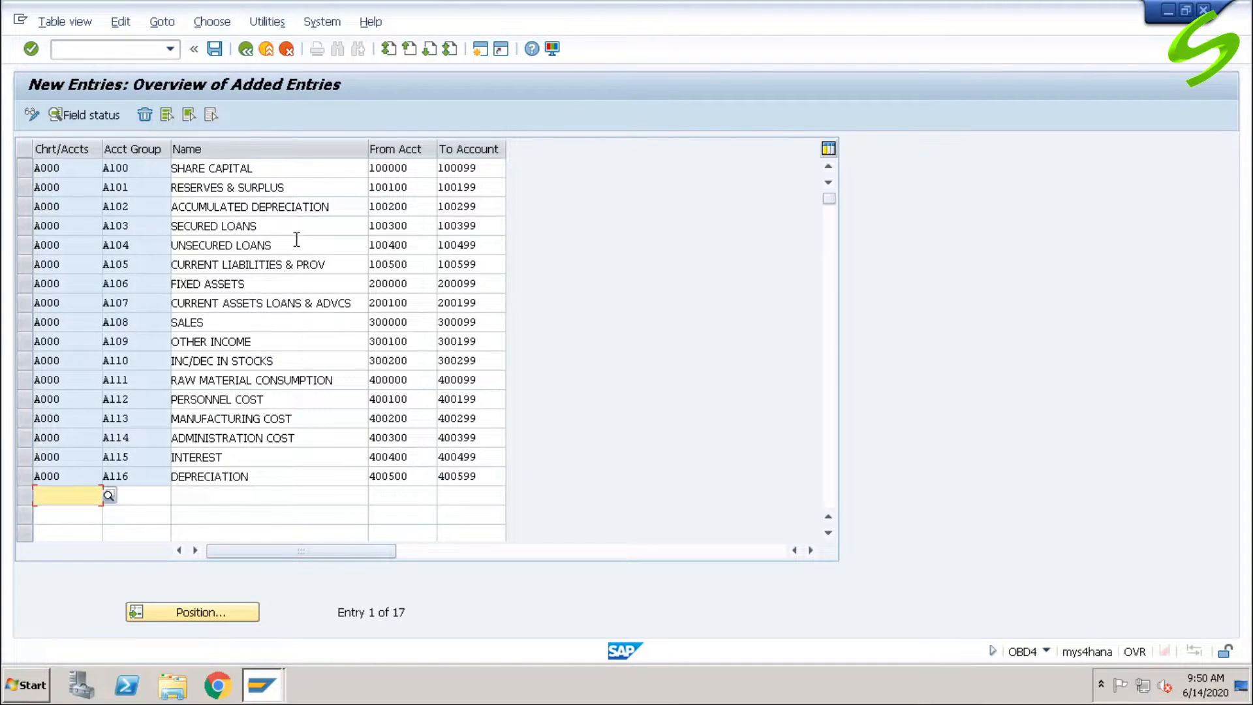
click(215, 49)
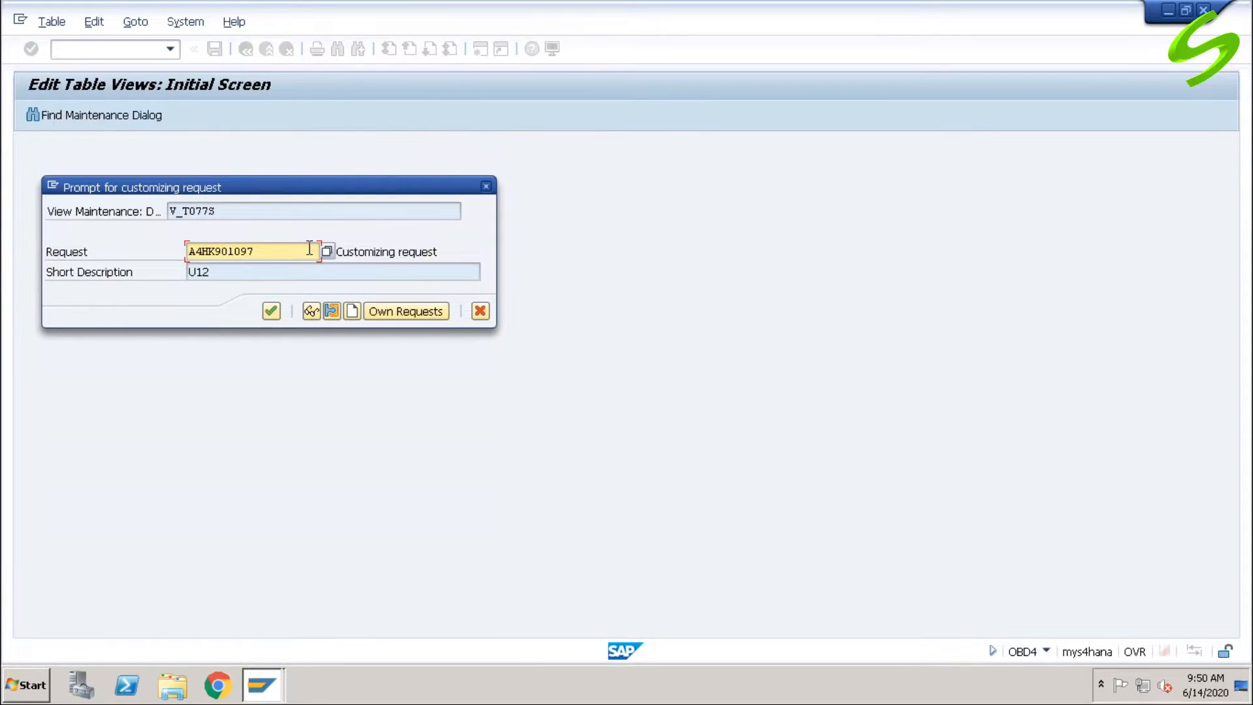
click(272, 310)
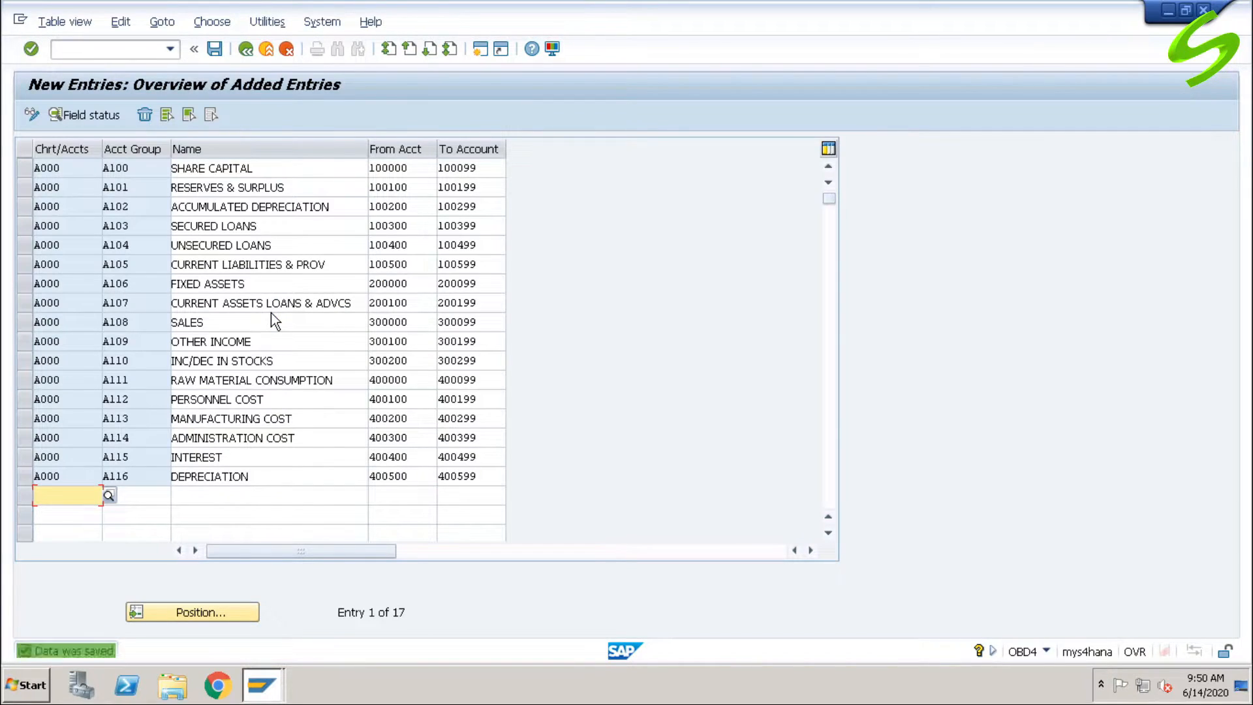
Return to the G/L account groups overview and position the list at chart of accounts A000.
click(246, 49)
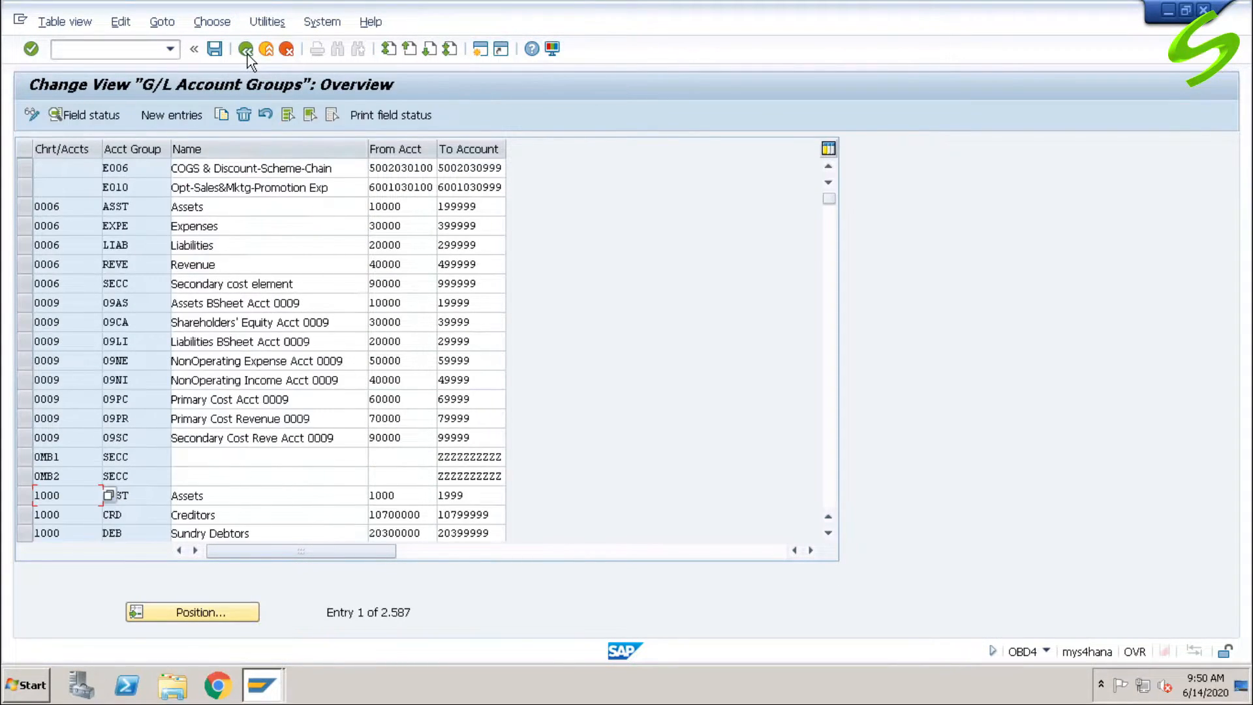
click(235, 611)
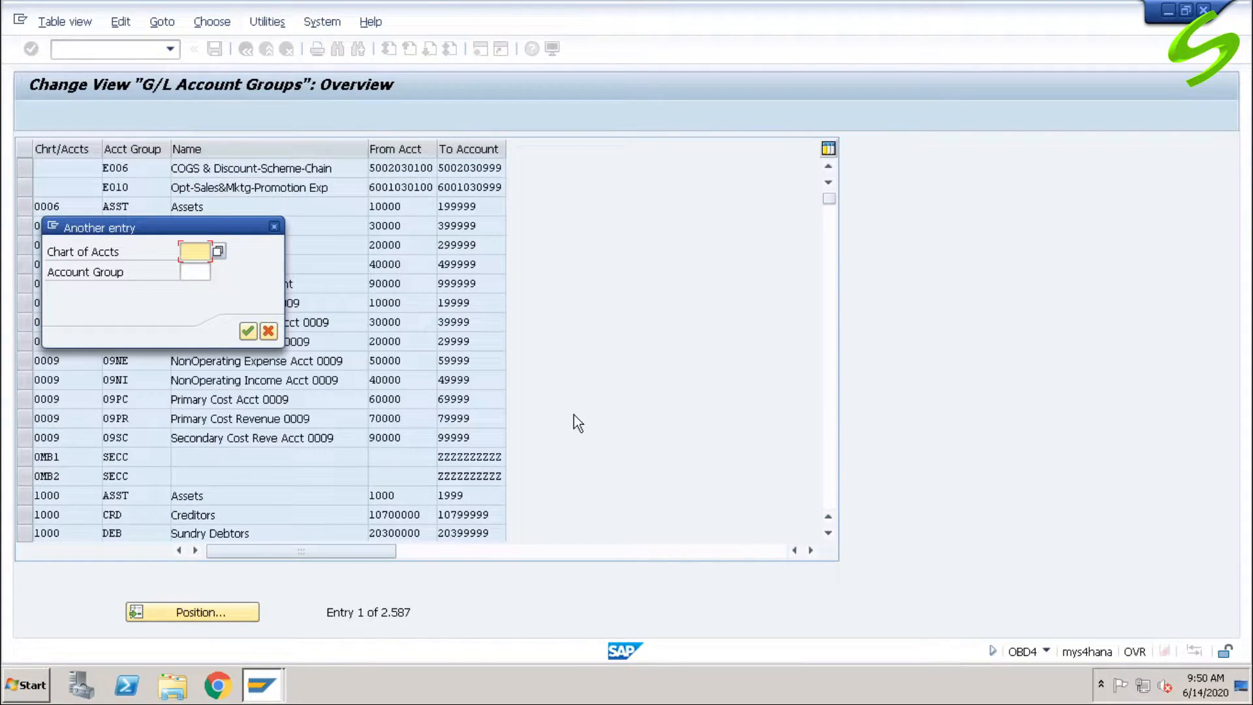
text(a000)
key(Return)
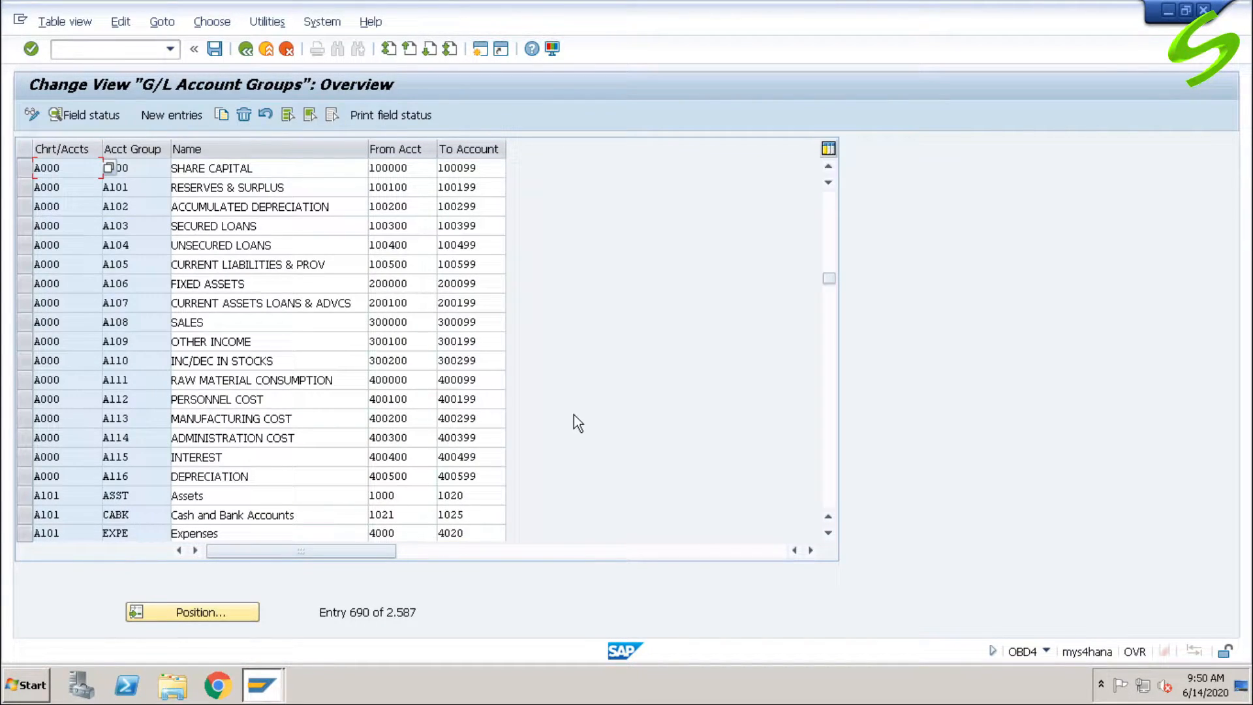
Open the field status of account group A101 RESERVES & SURPLUS and review its account control, account management and document entry fields.
click(153, 168)
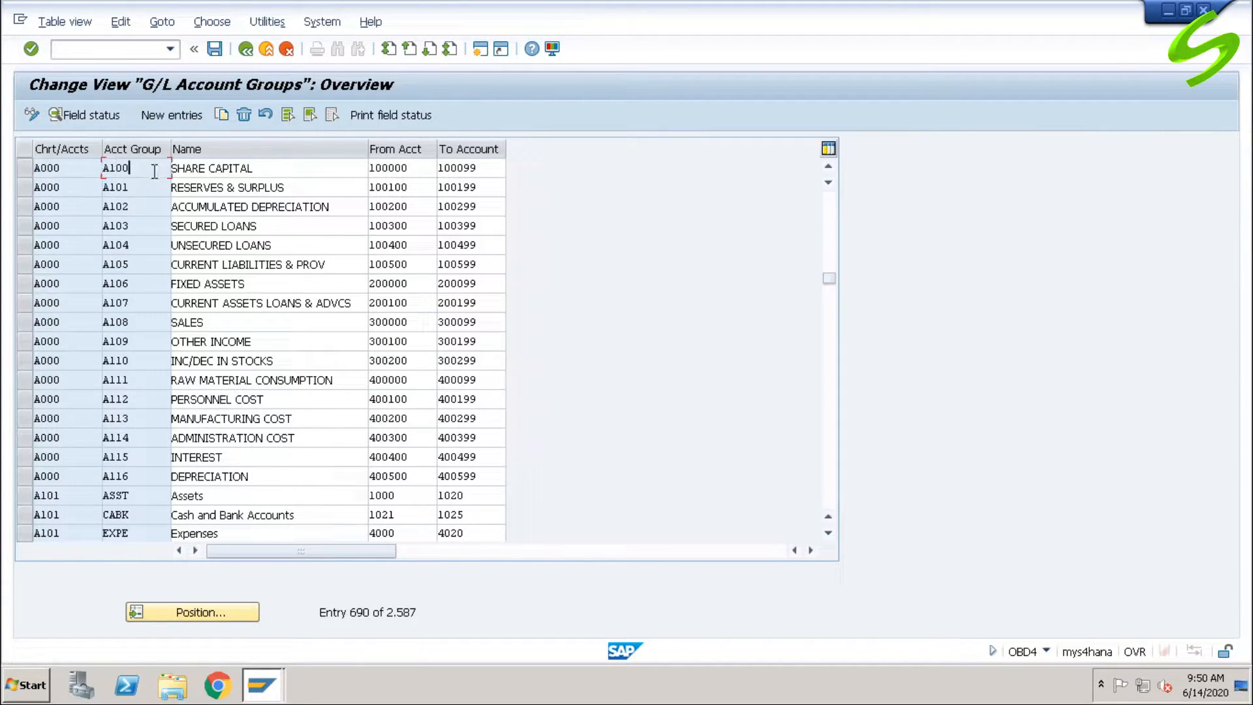
click(26, 189)
click(96, 115)
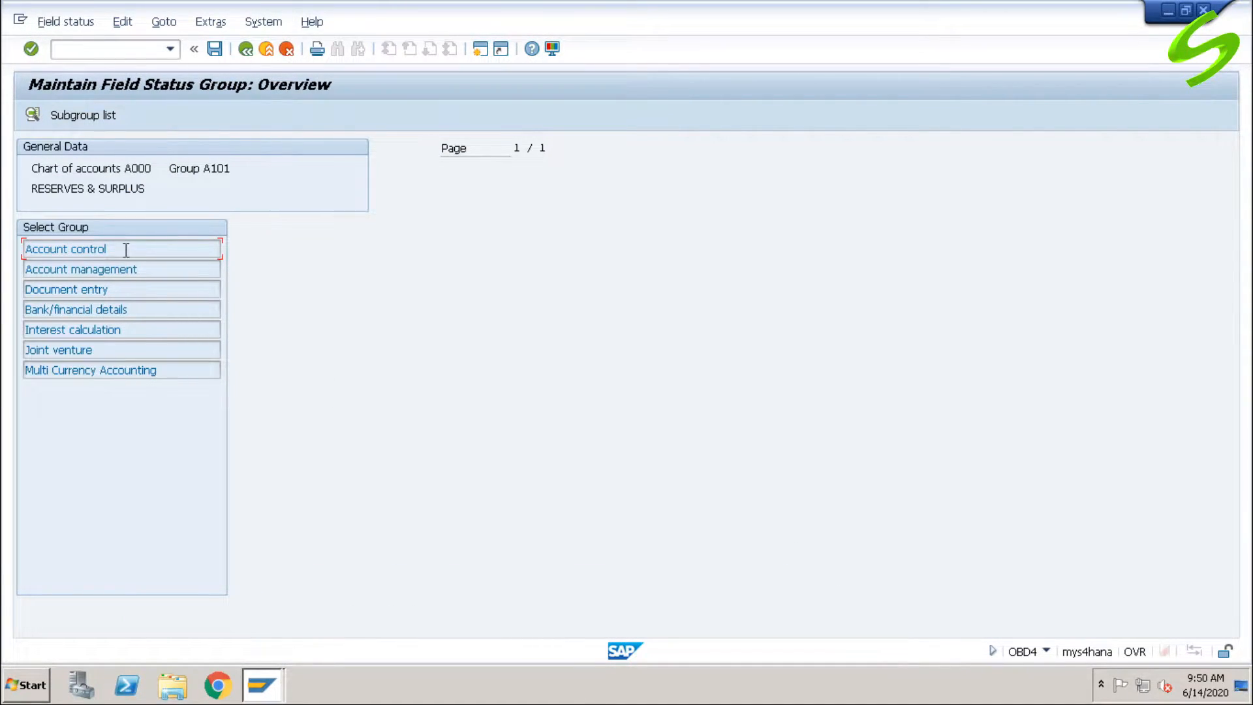
double_click(124, 250)
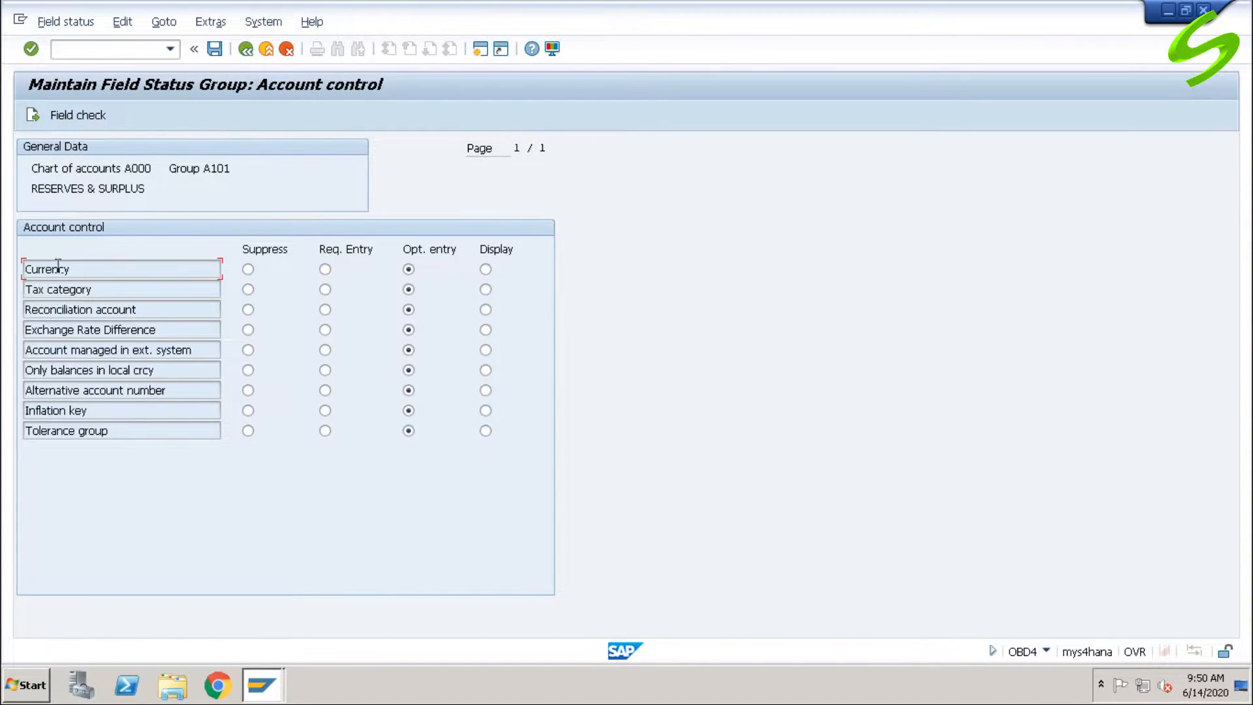
click(95, 274)
click(33, 117)
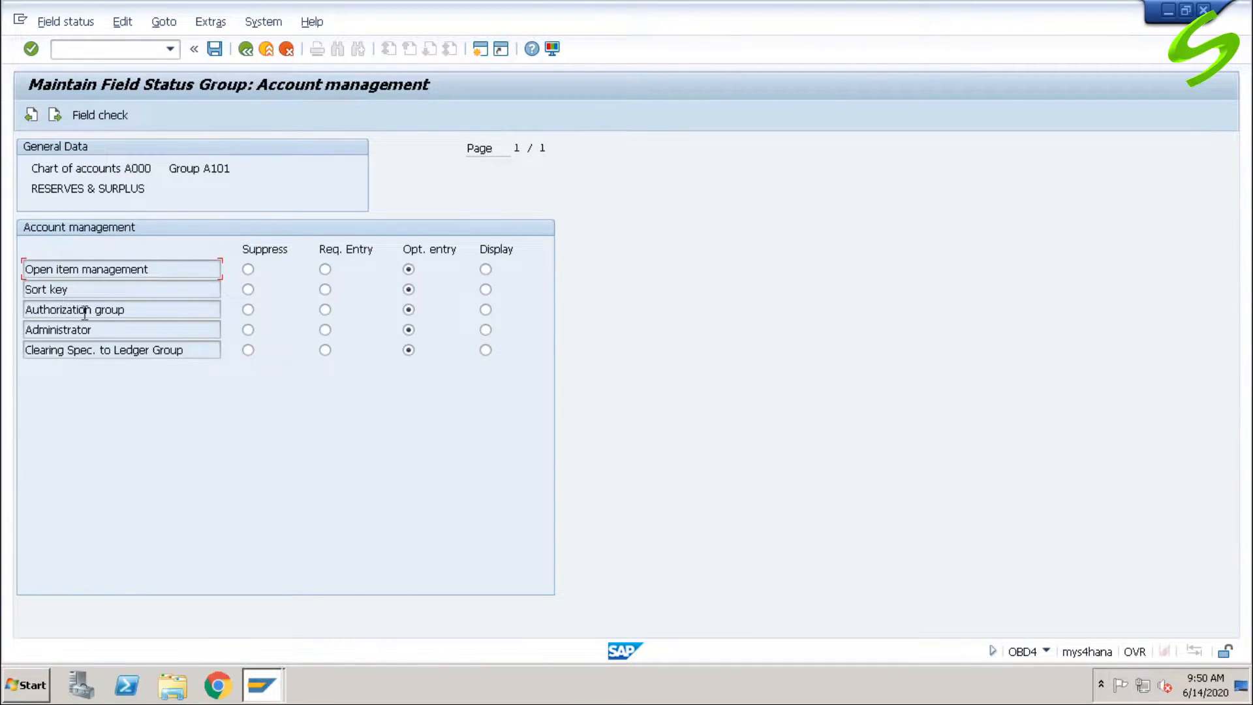
click(54, 116)
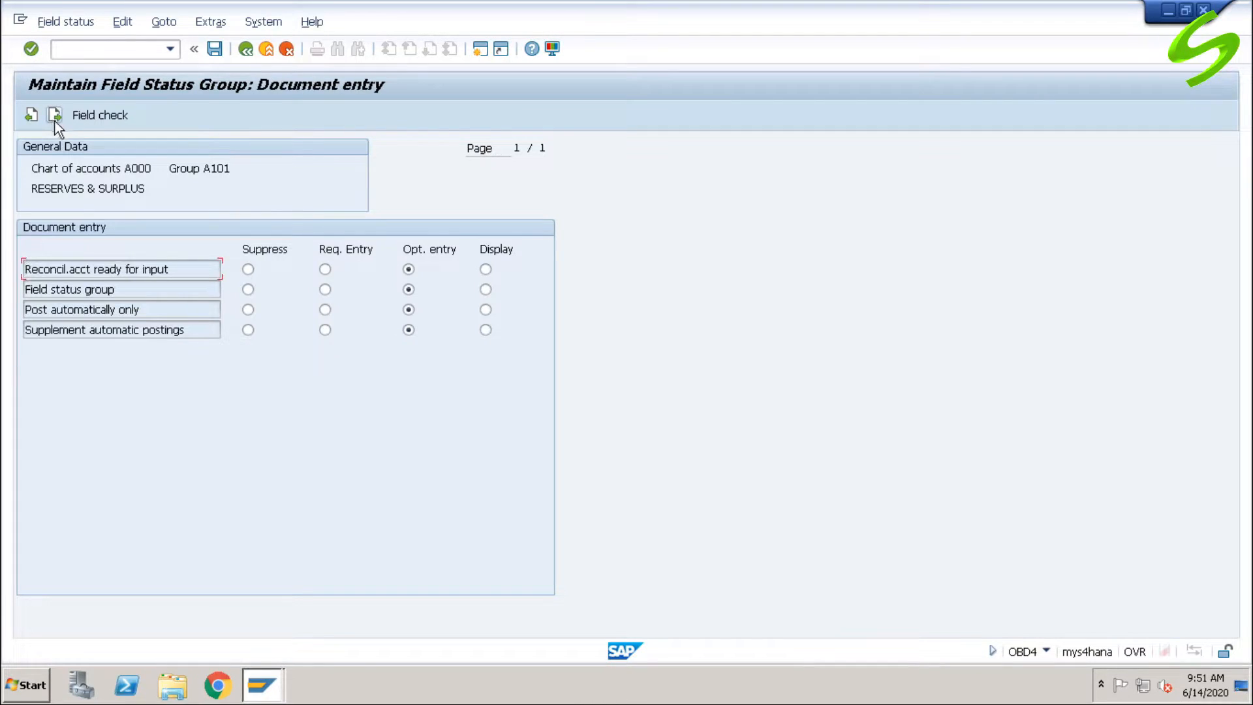
drag(134, 288, 26, 289)
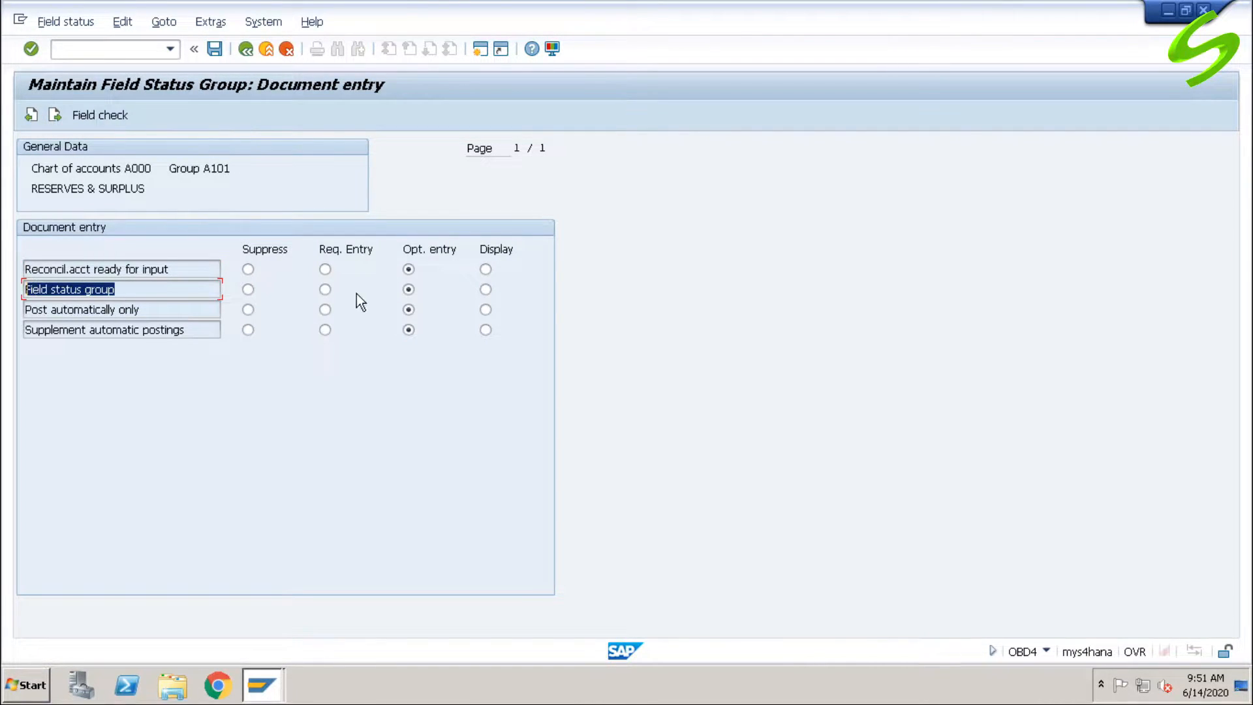
In the account control fields of group A101, set Inflation key to Suppress and Tolerance group to Display.
click(32, 117)
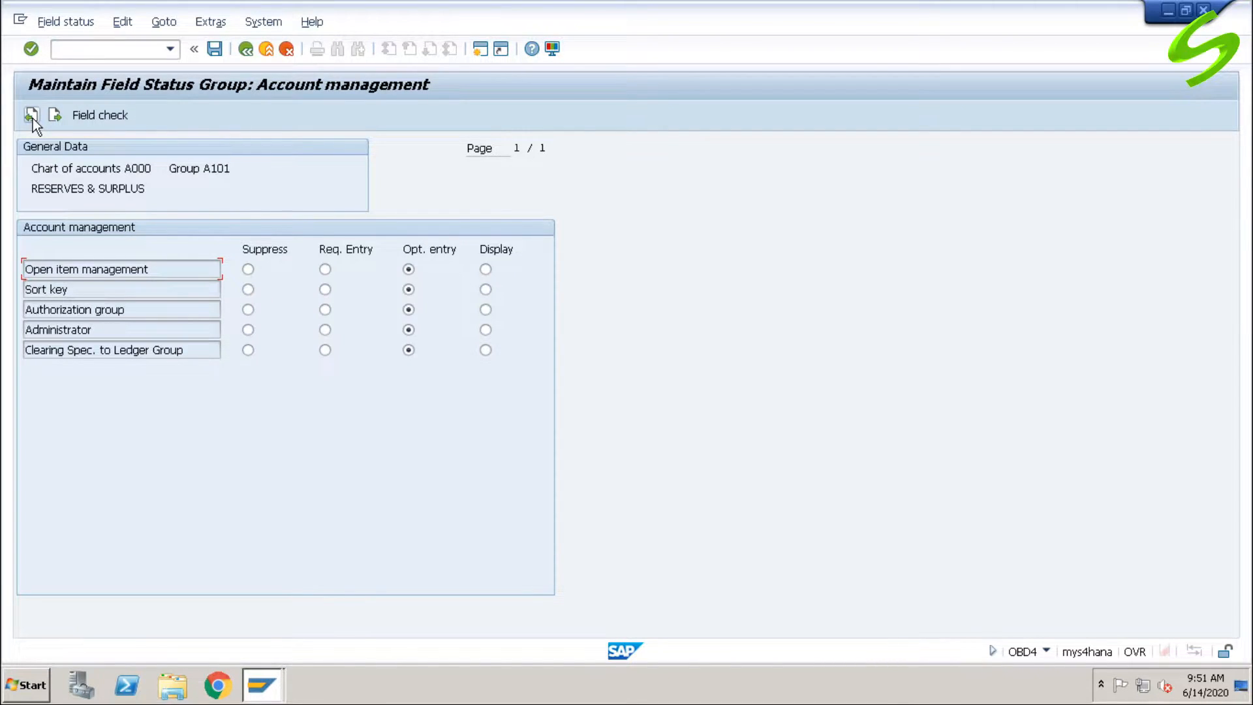
click(32, 117)
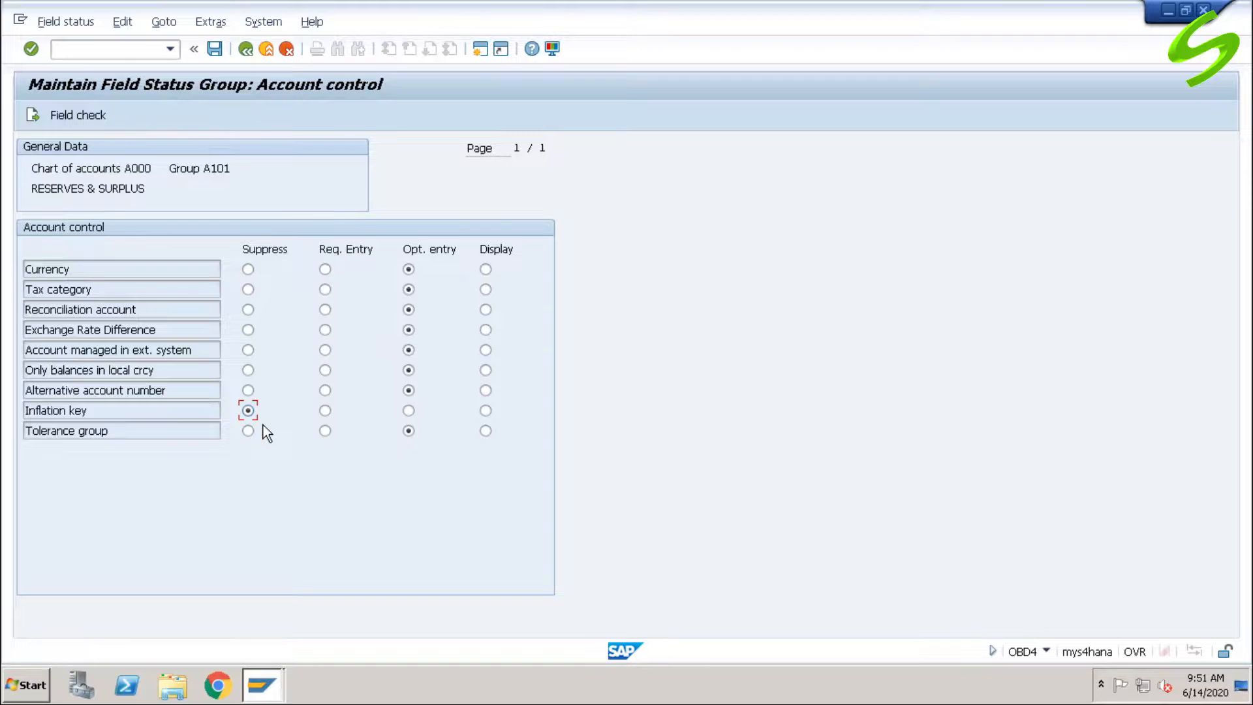
click(485, 431)
click(33, 114)
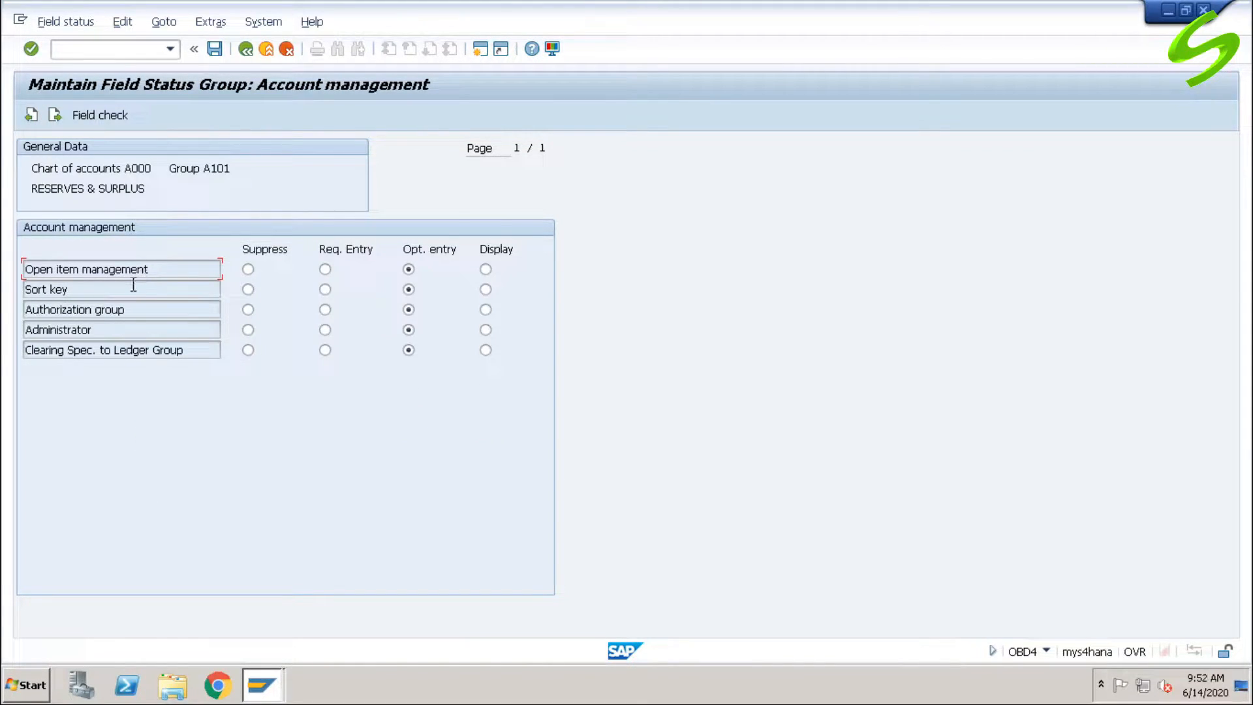
In account management, set Sort key to required entry and Authorization group to optional entry, and save the field status.
click(324, 289)
click(409, 310)
click(214, 49)
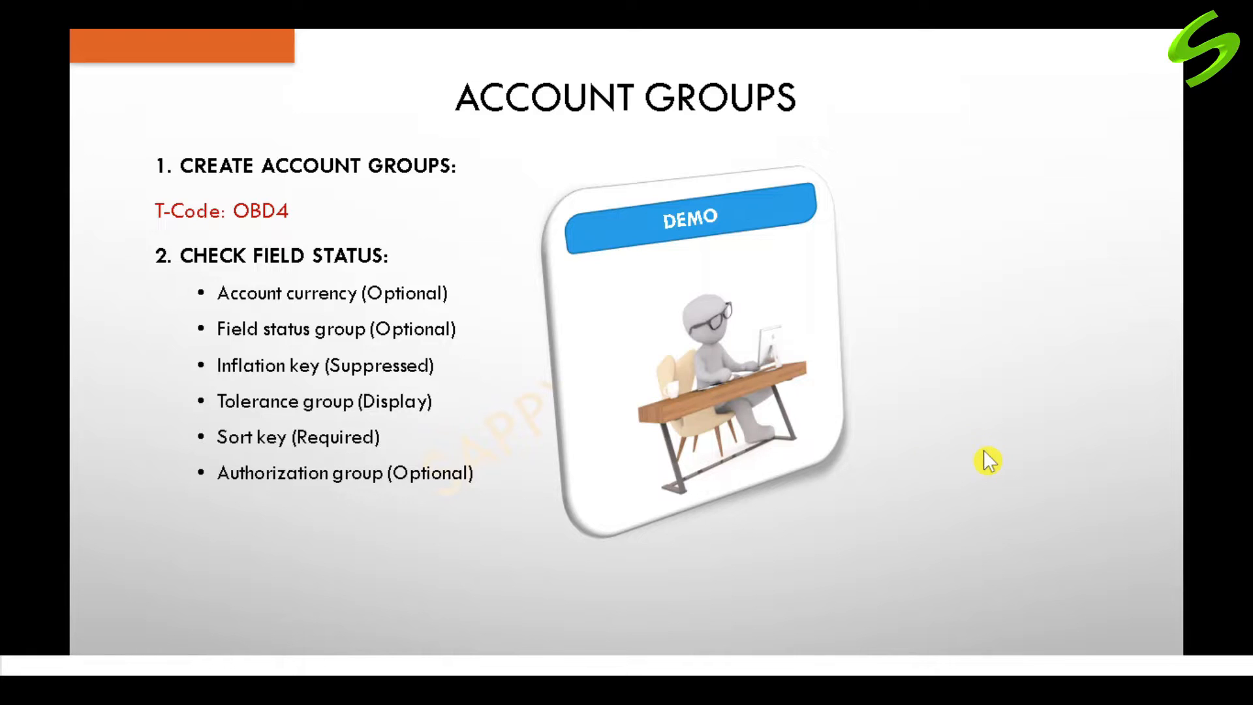
click(985, 451)
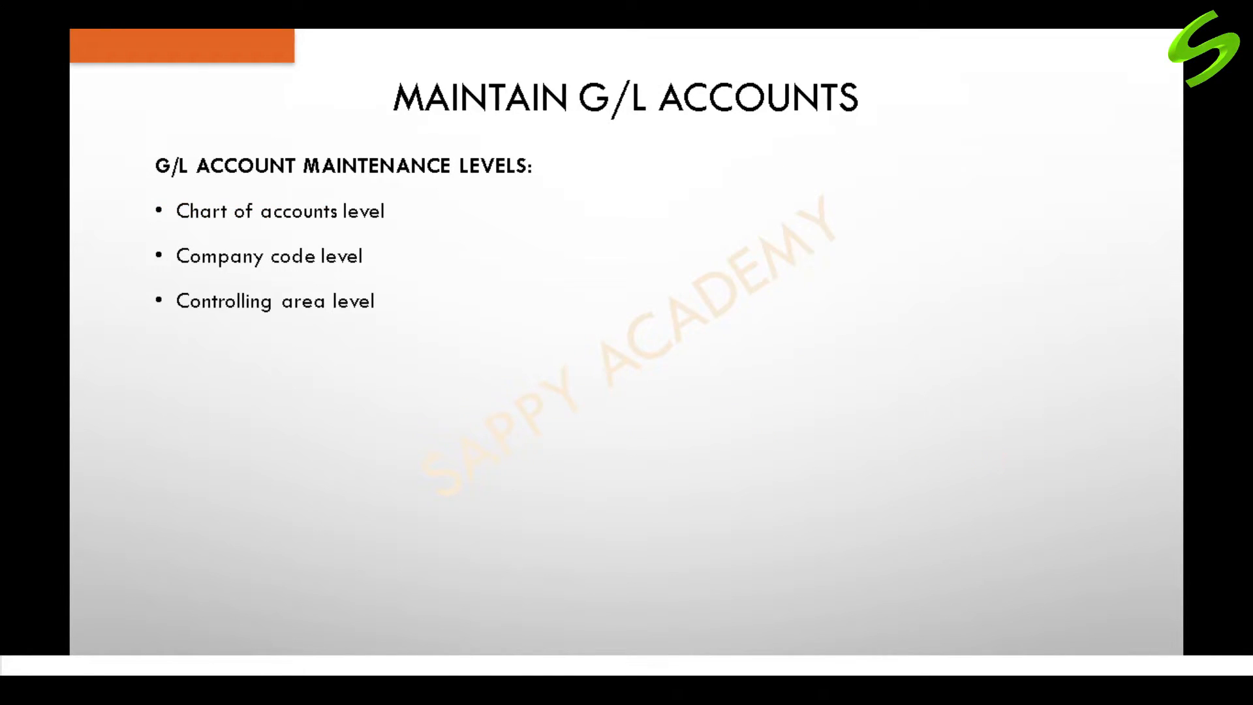
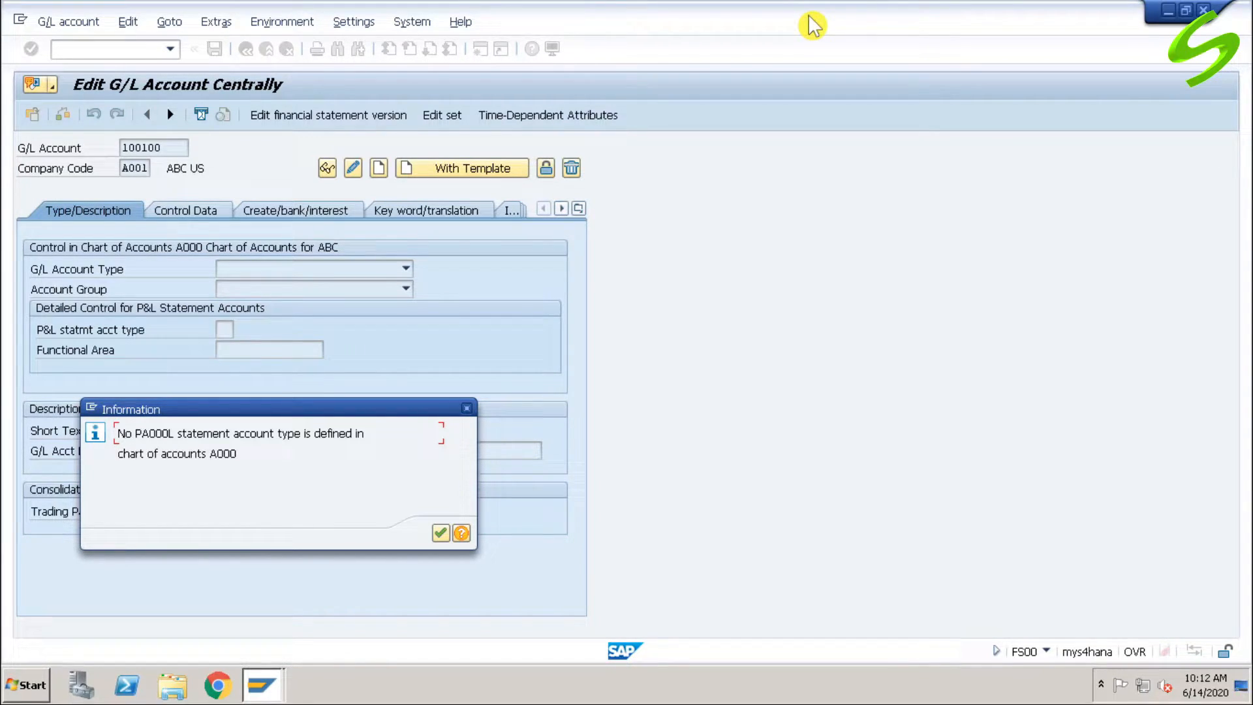
Dismiss the information message and open the SAP Reference IMG through transaction SPRO.
key(Return)
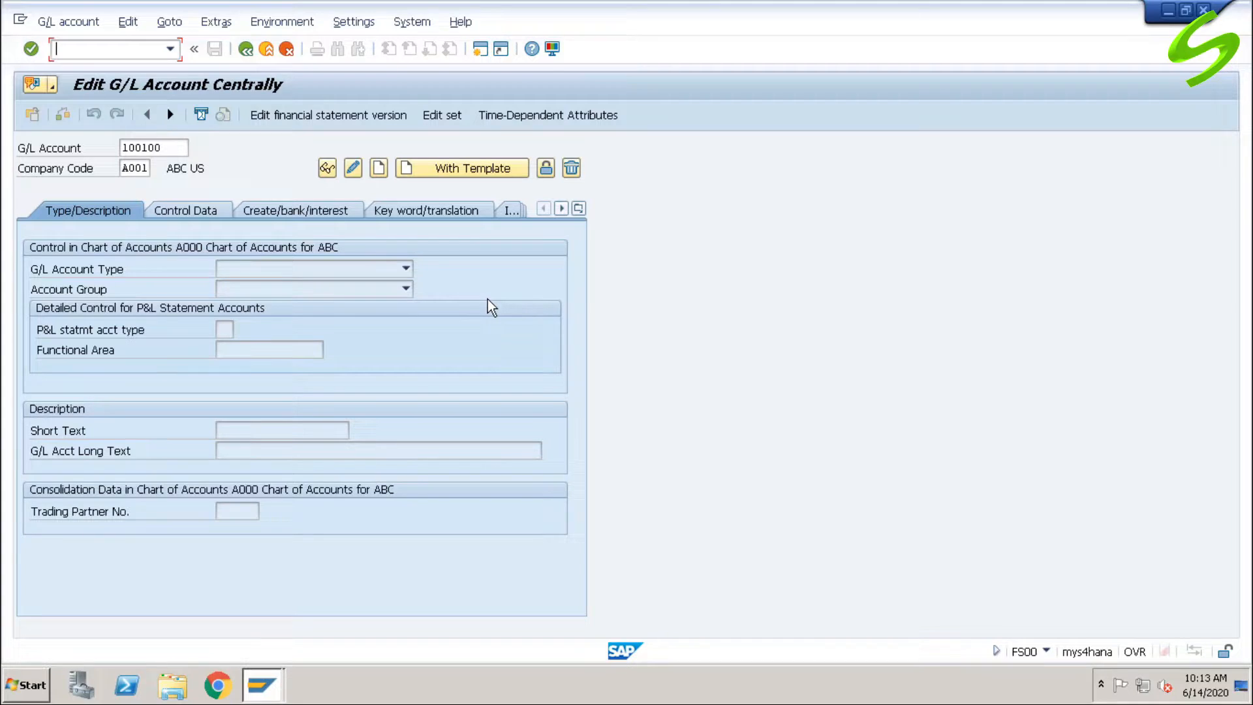
text(/nspro)
key(Return)
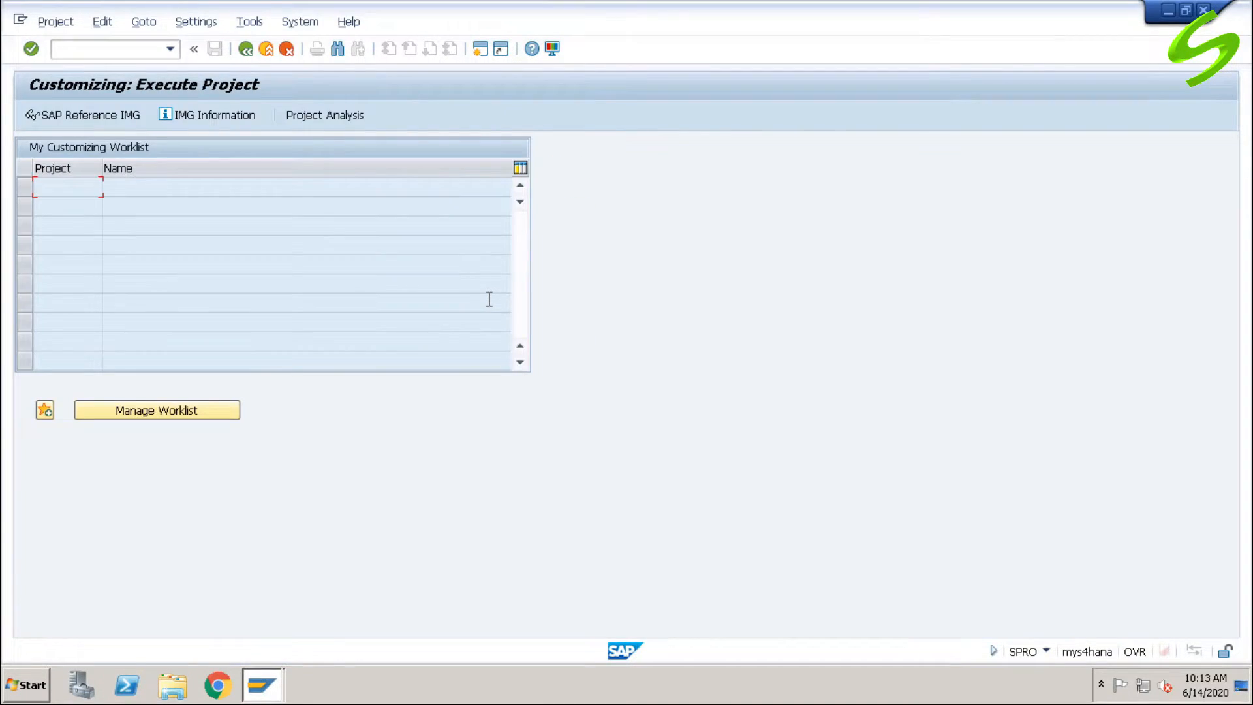
click(95, 117)
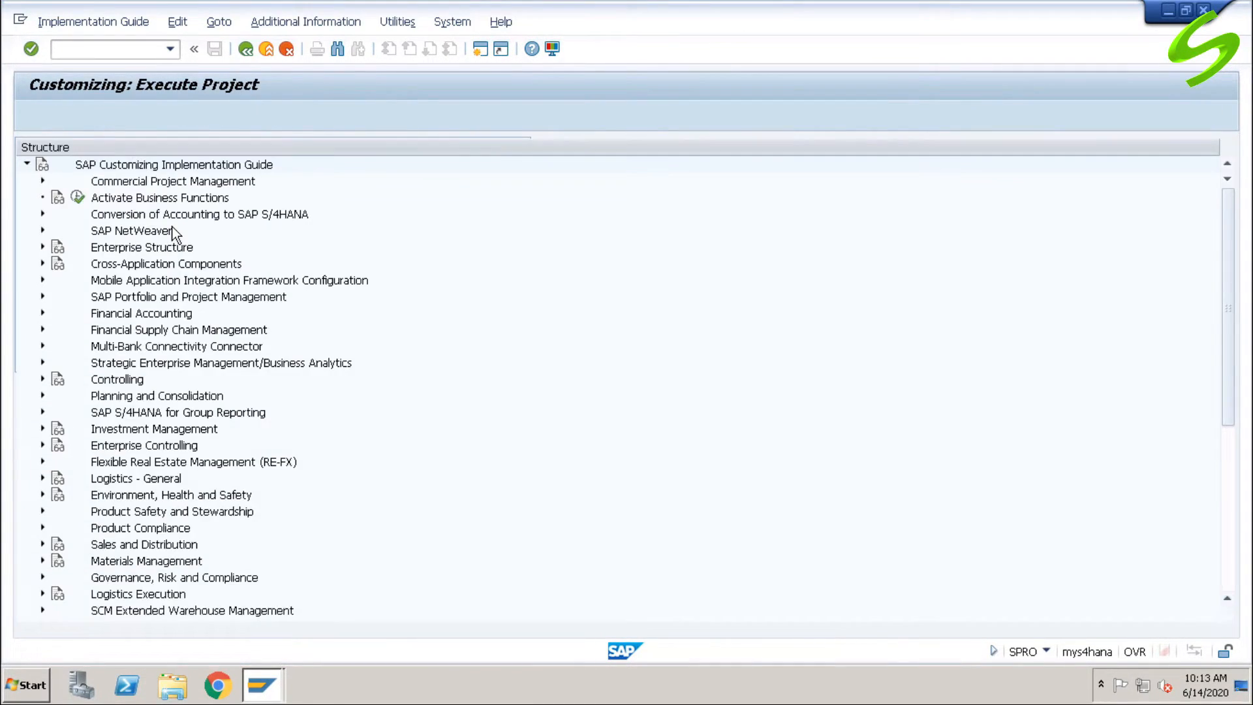
Open Define Retained Earnings Account under General Ledger Accounting, Master Data, G/L Accounts, Preparations, for chart of accounts A000.
click(43, 313)
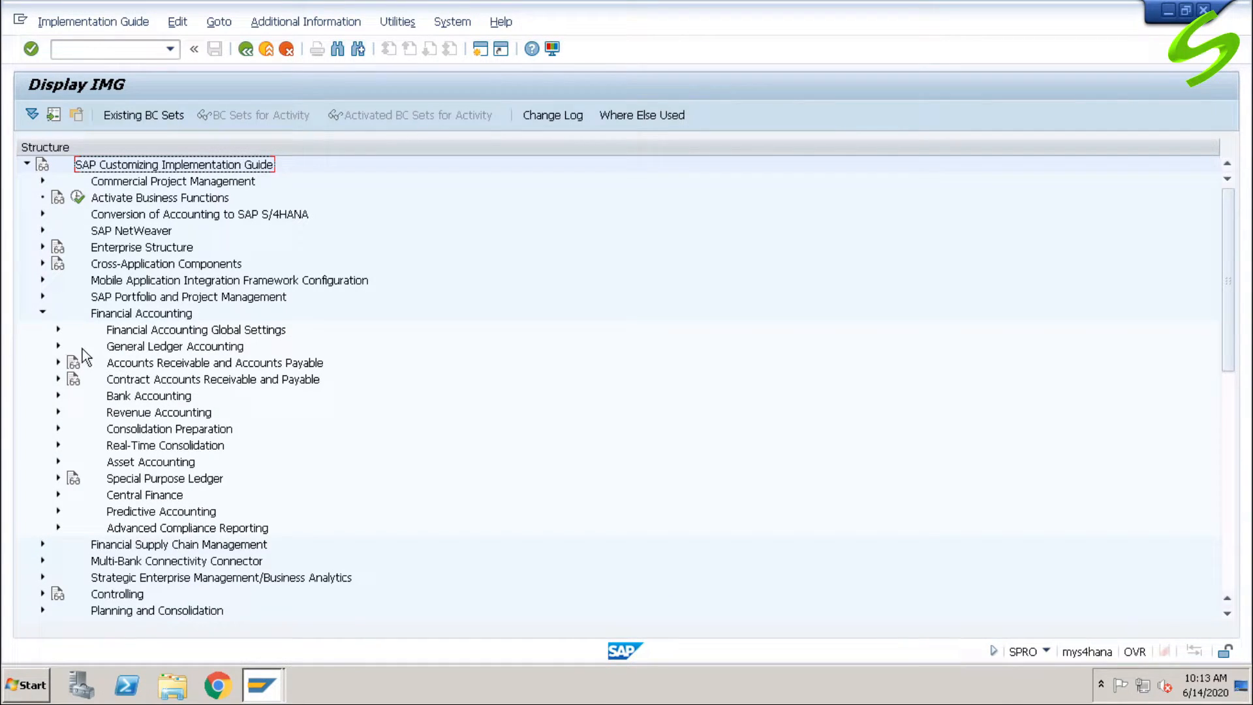
click(59, 346)
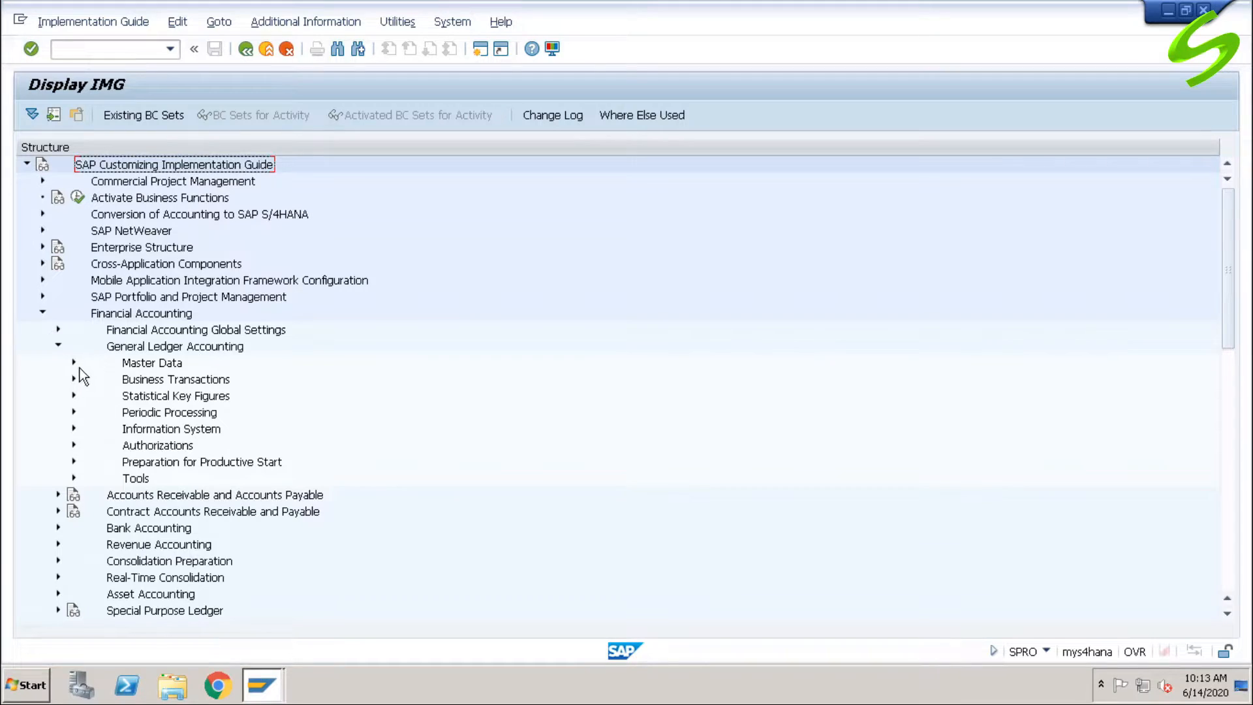
click(74, 363)
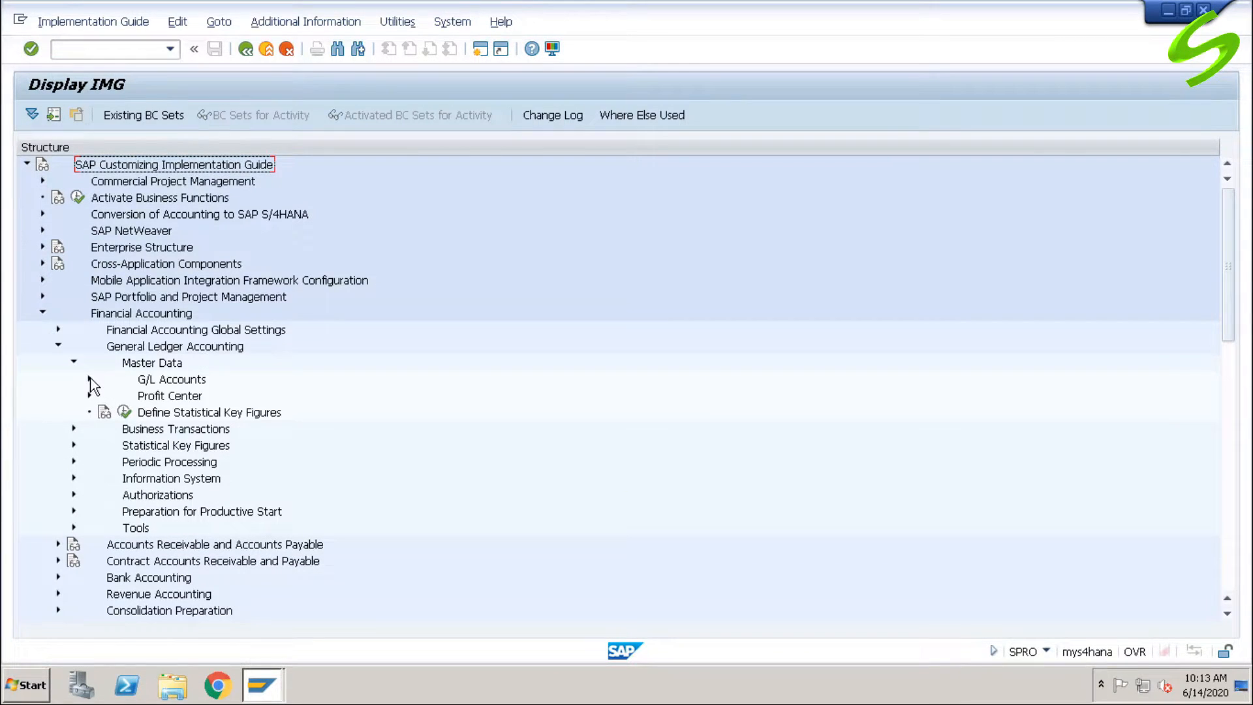
click(90, 380)
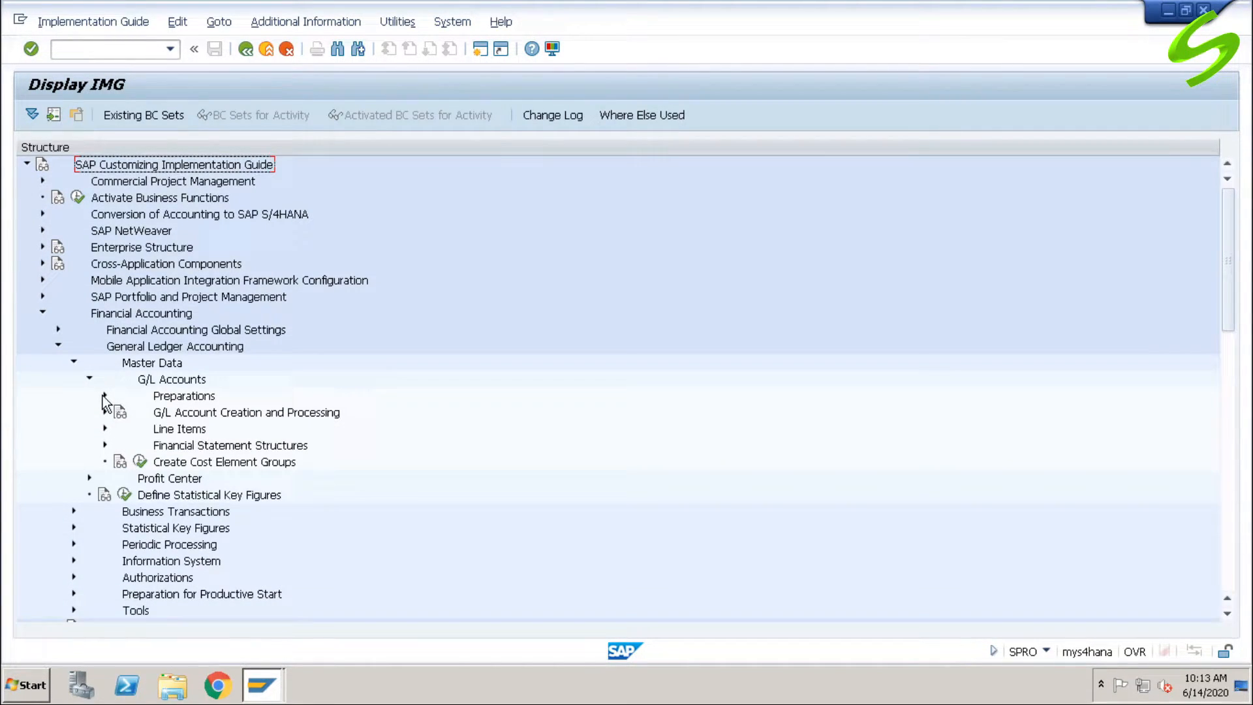
click(104, 396)
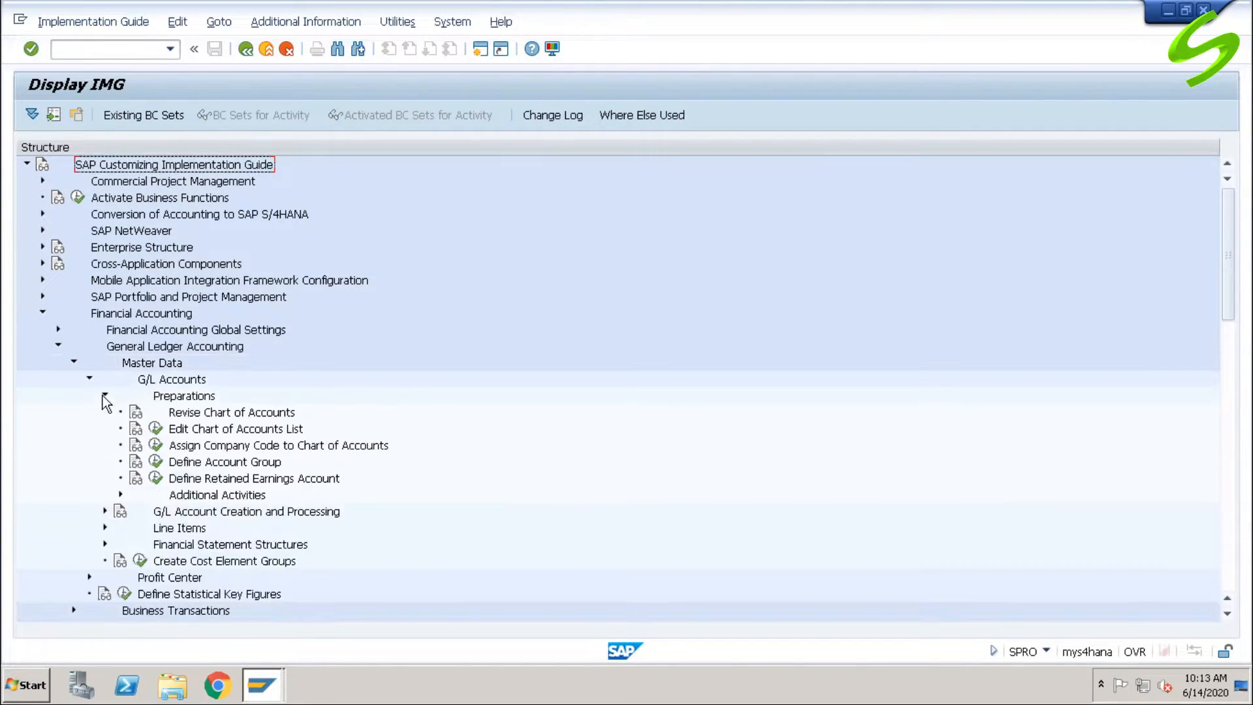
click(217, 483)
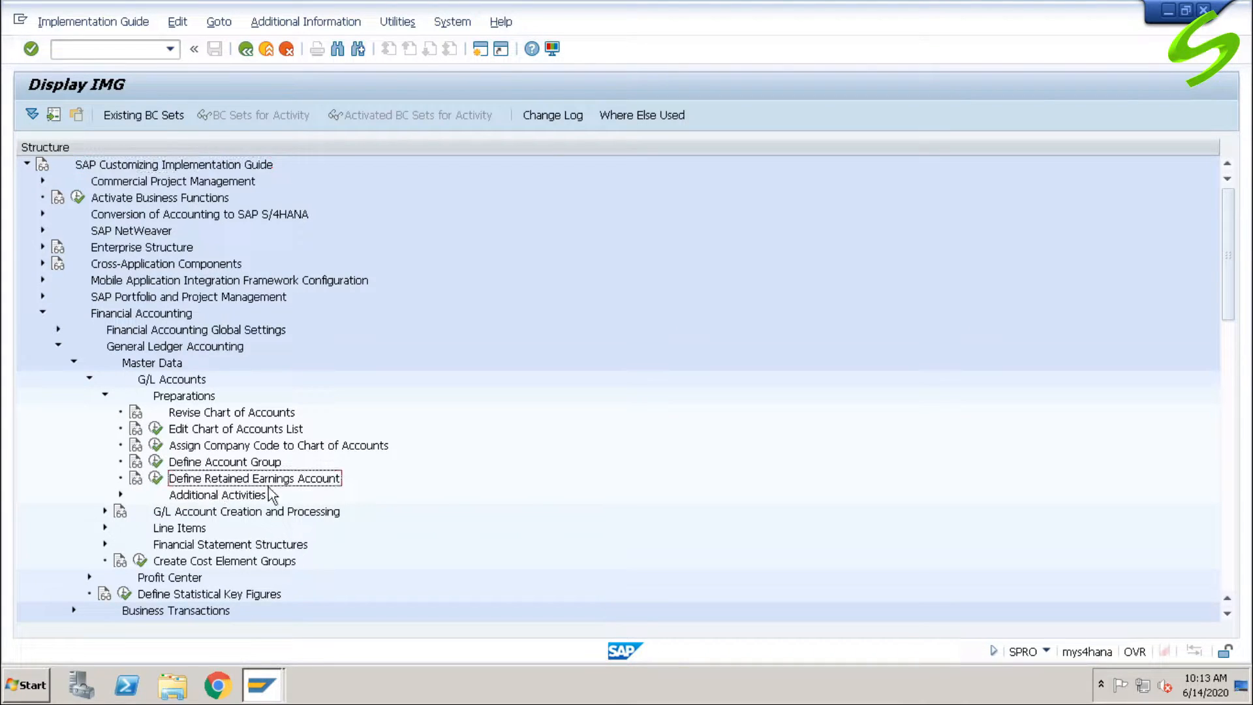
click(155, 477)
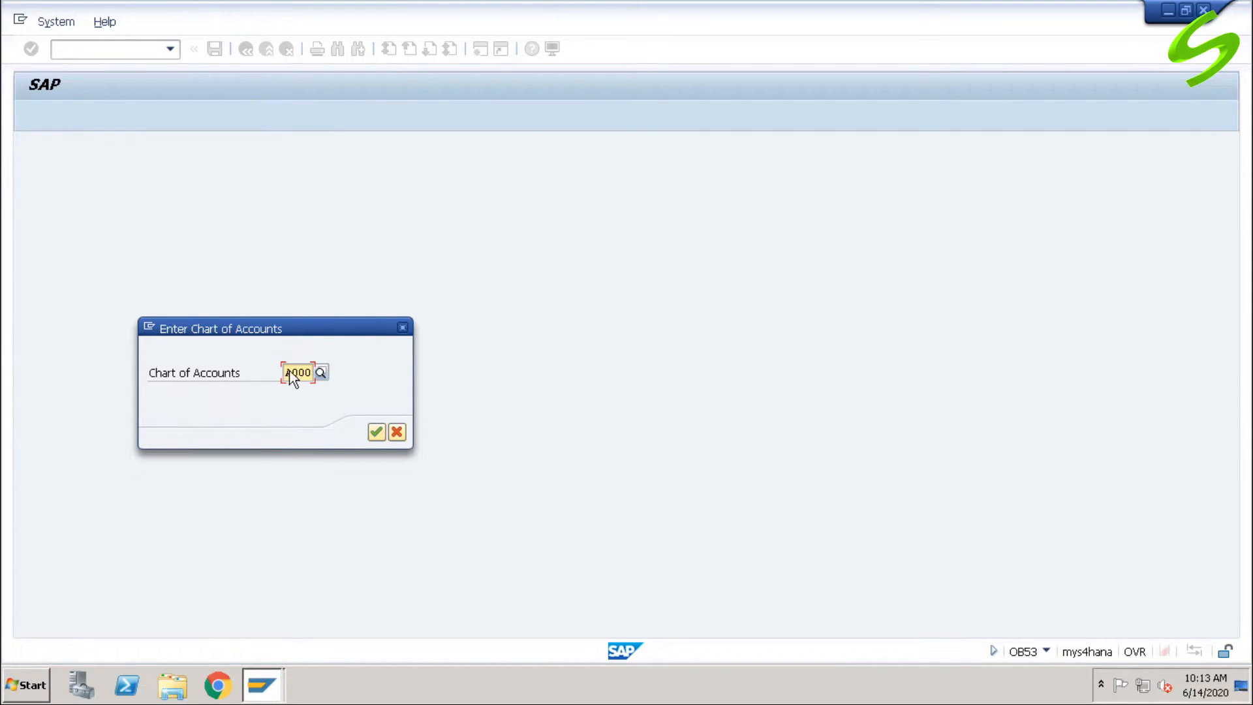
click(377, 433)
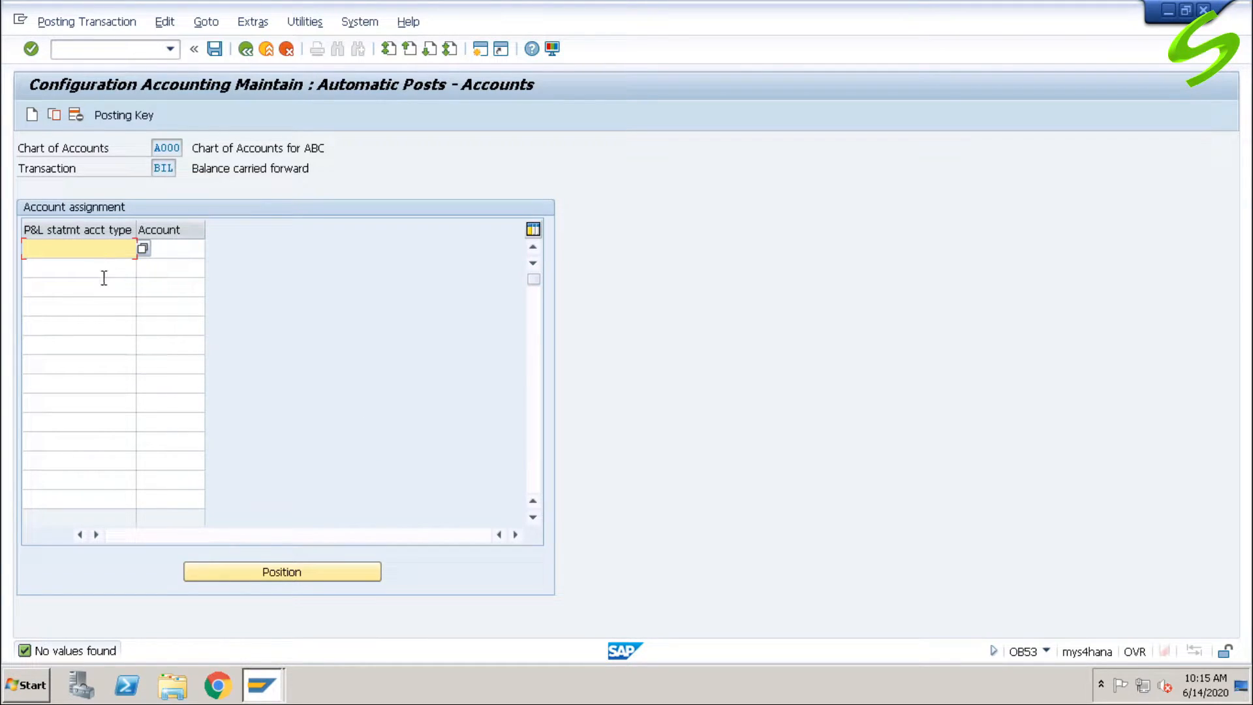
Assign account 100100 to P&L statement account type X and save the entry under the proposed customizing request.
text(X)
key(Tab)
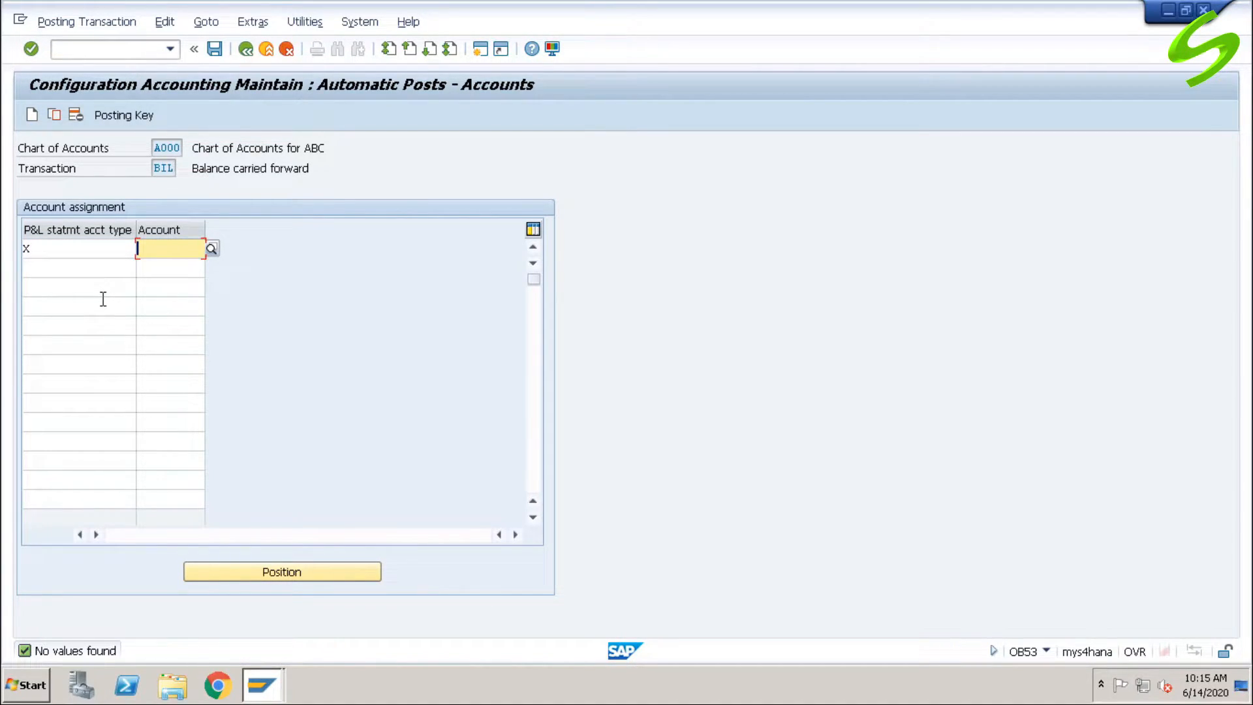
text(100100)
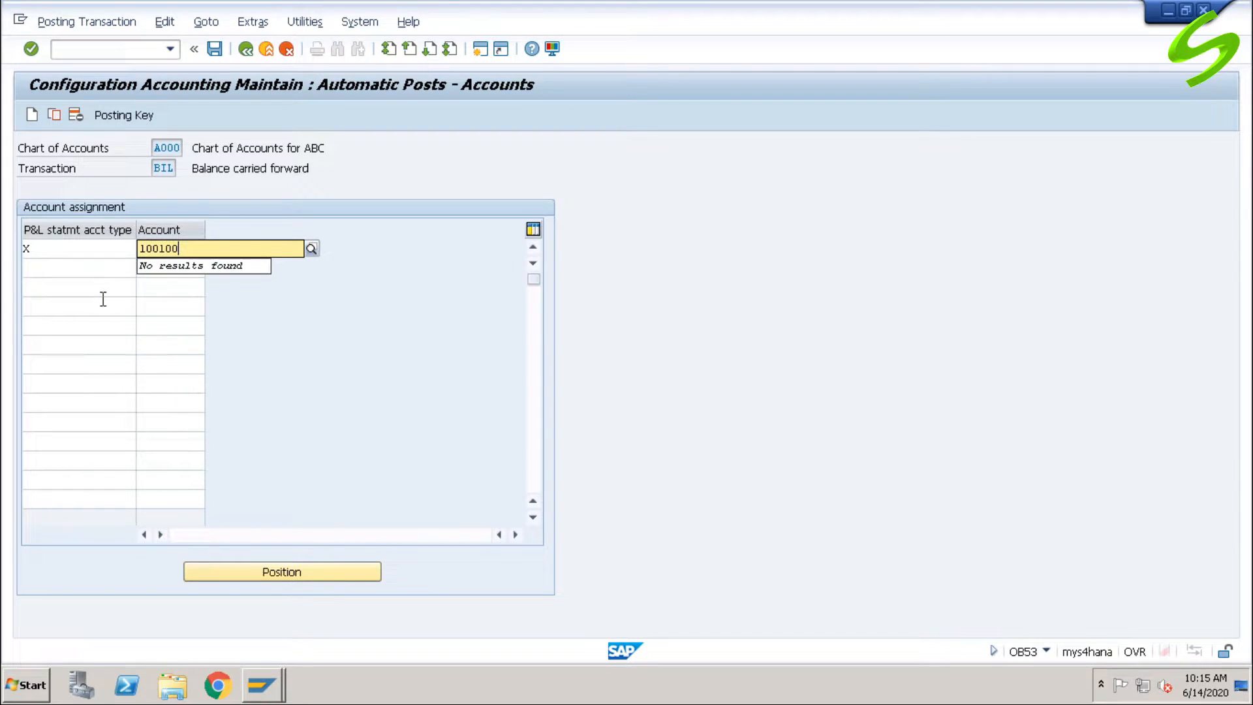
key(Return)
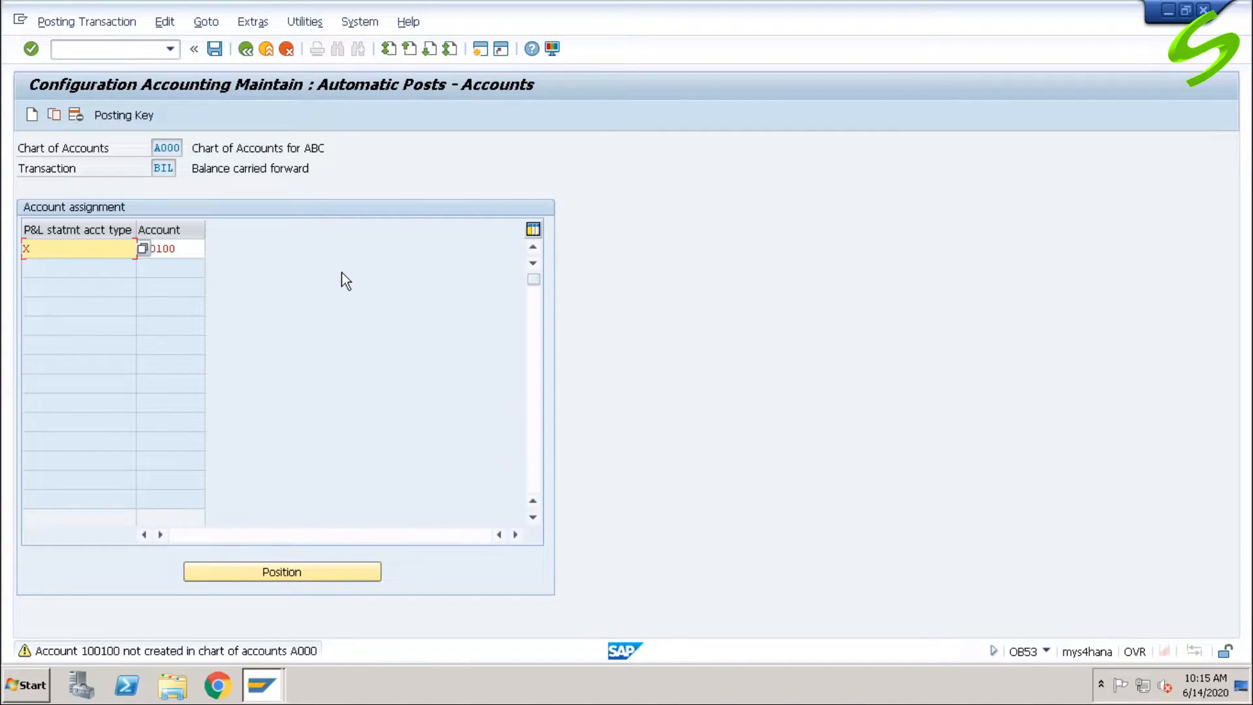
key(Return)
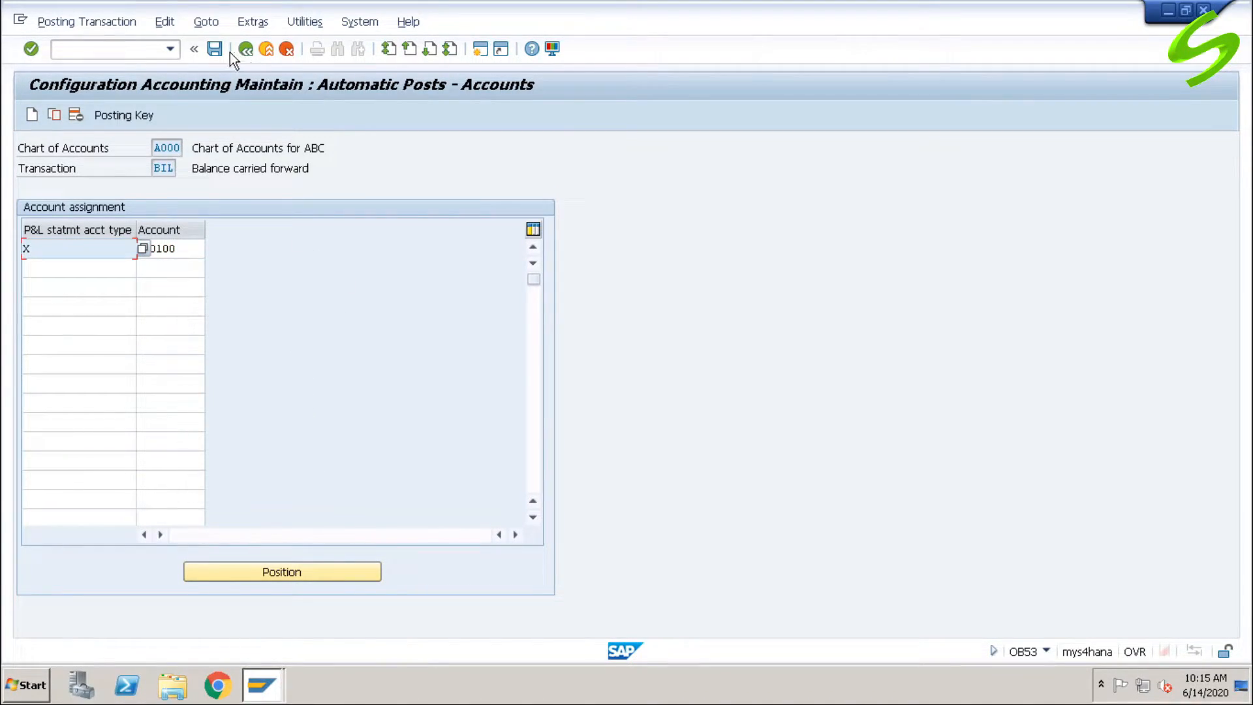
click(217, 48)
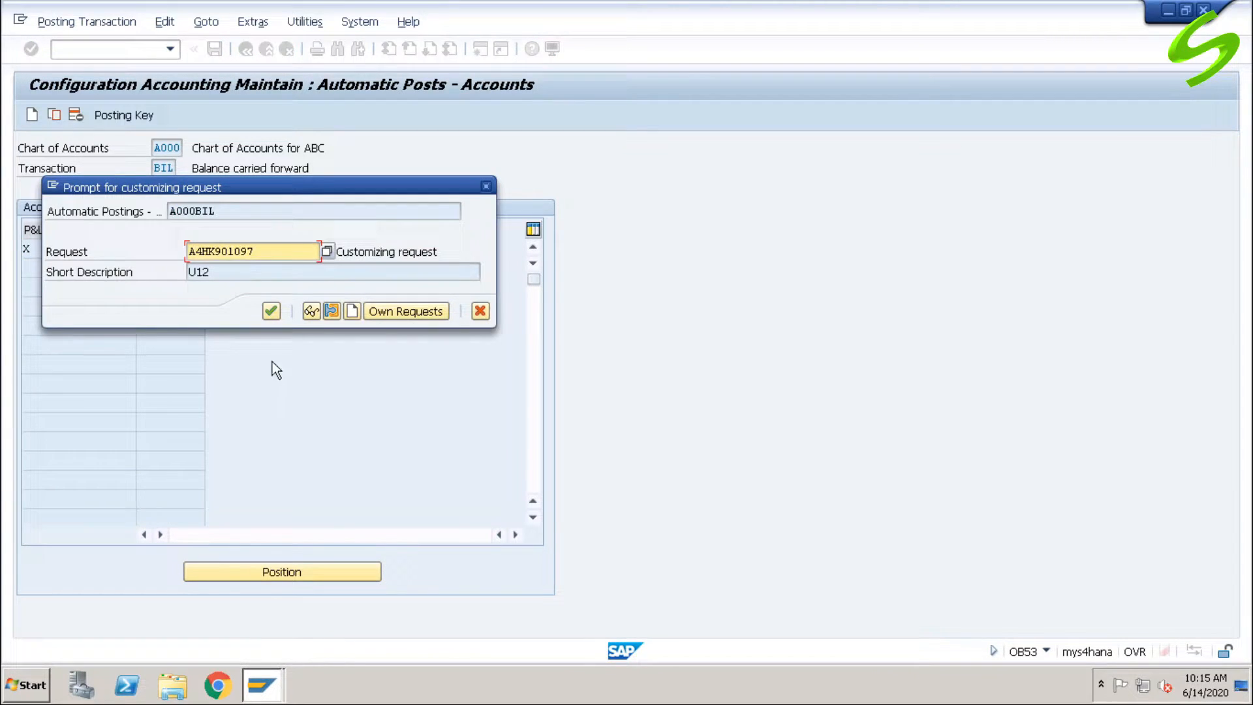
click(270, 311)
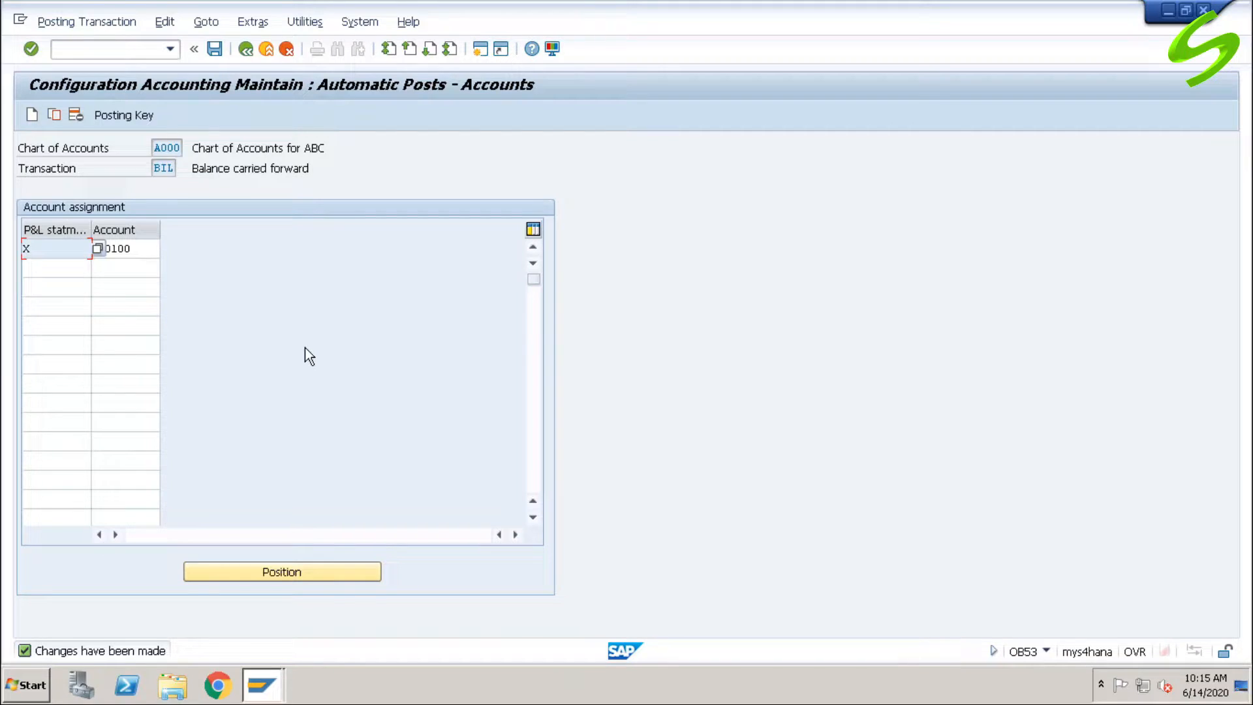
Try to create G/L account 100100 for company code A001 in transaction FS00.
click(144, 50)
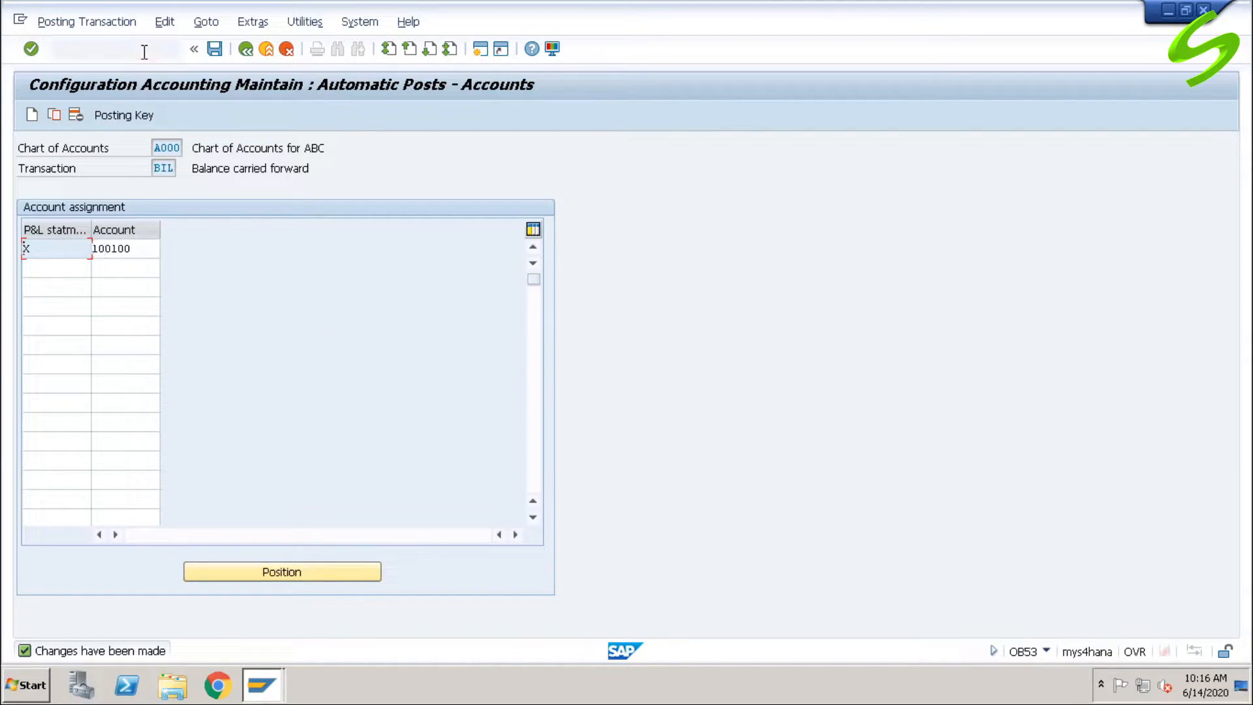
text(/n)
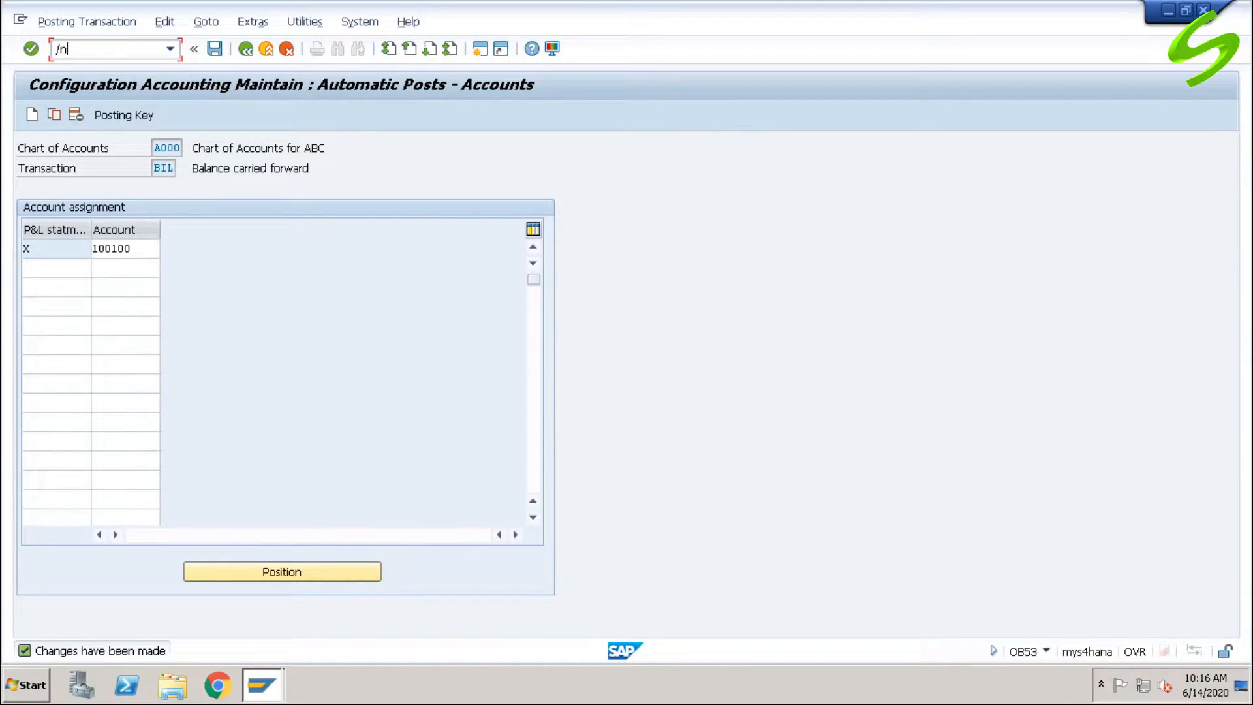
text(fp)
key(BackSpace)
key(BackSpace)
text(fs00)
key(Return)
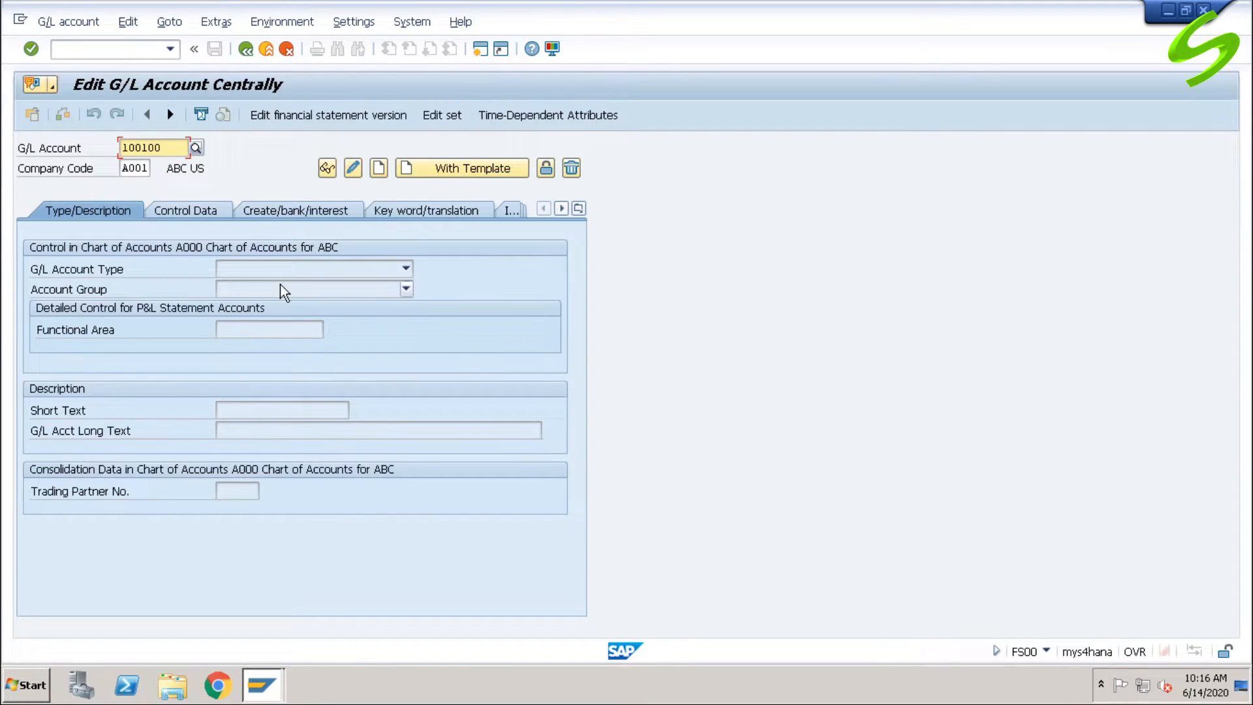
click(378, 168)
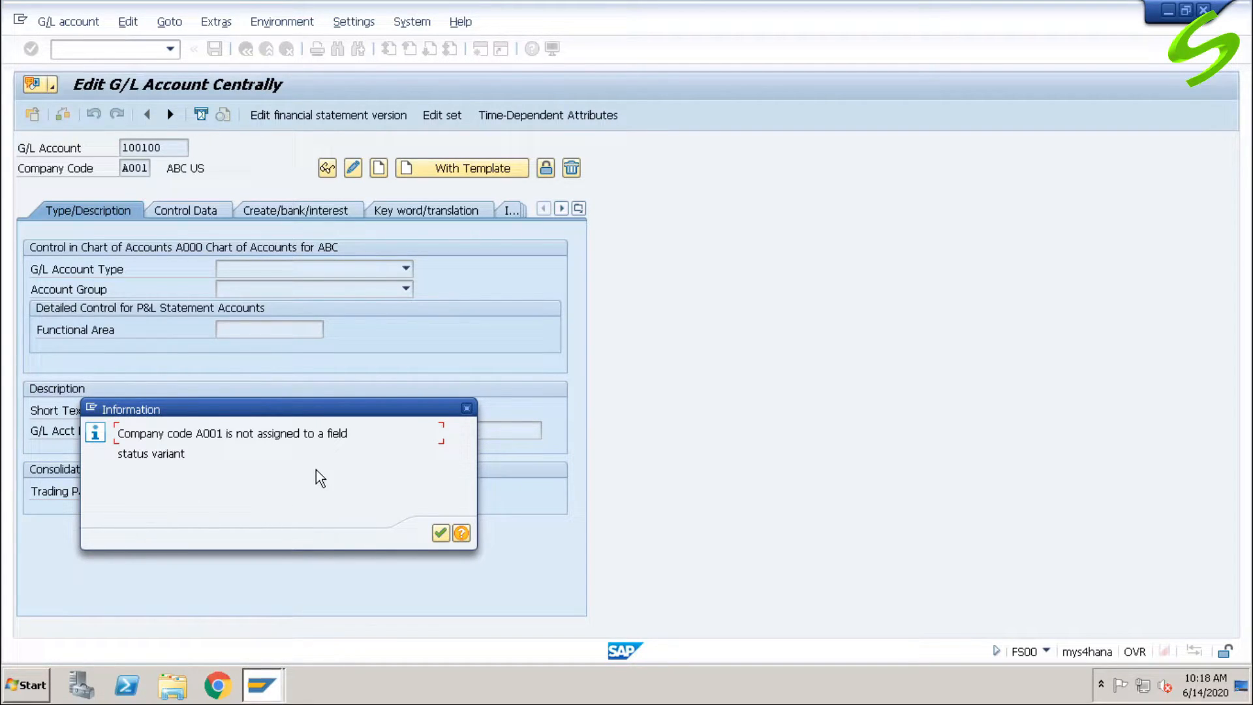
click(440, 533)
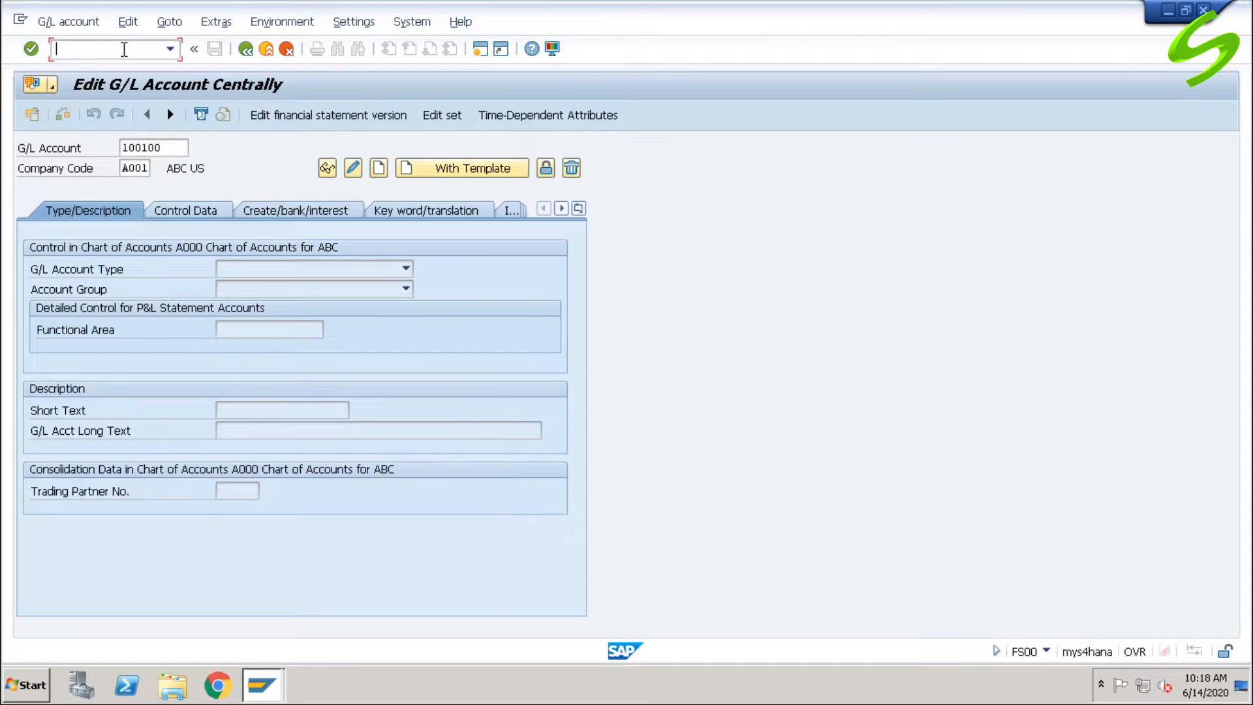
Open the company code global data in transaction OBY6 and display the details of company code A001.
text(/noby6)
key(Return)
click(288, 617)
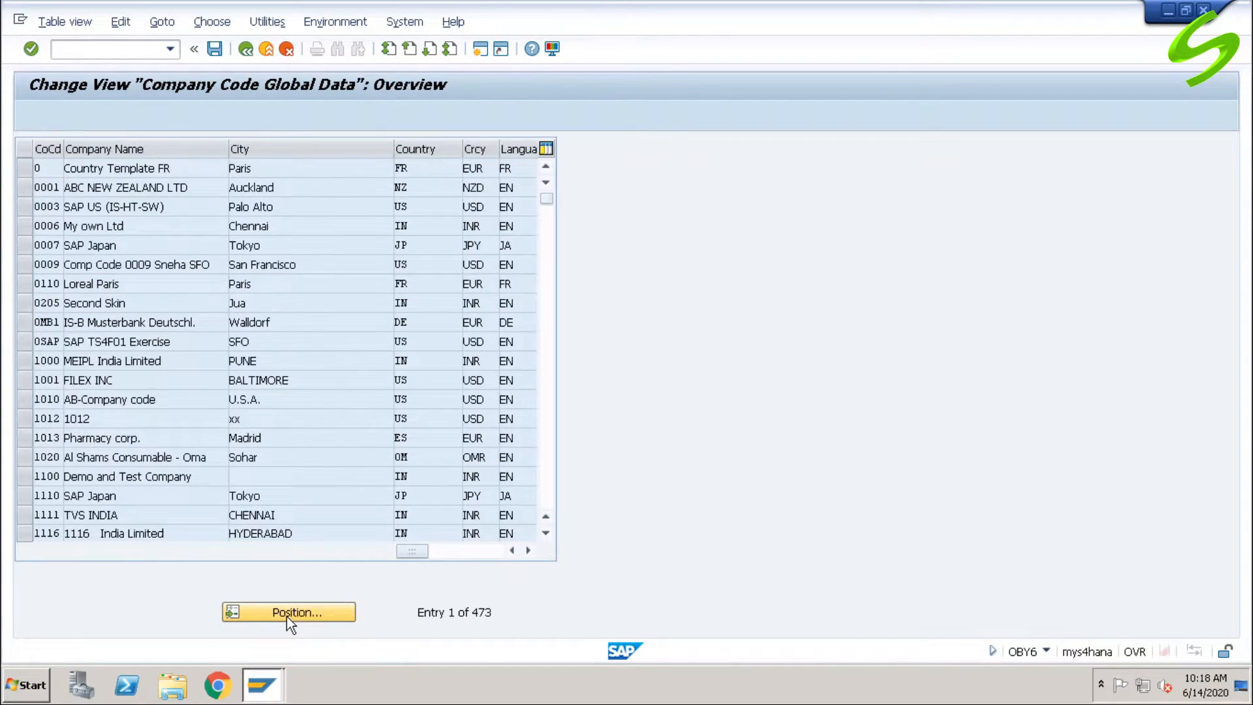
text(a001)
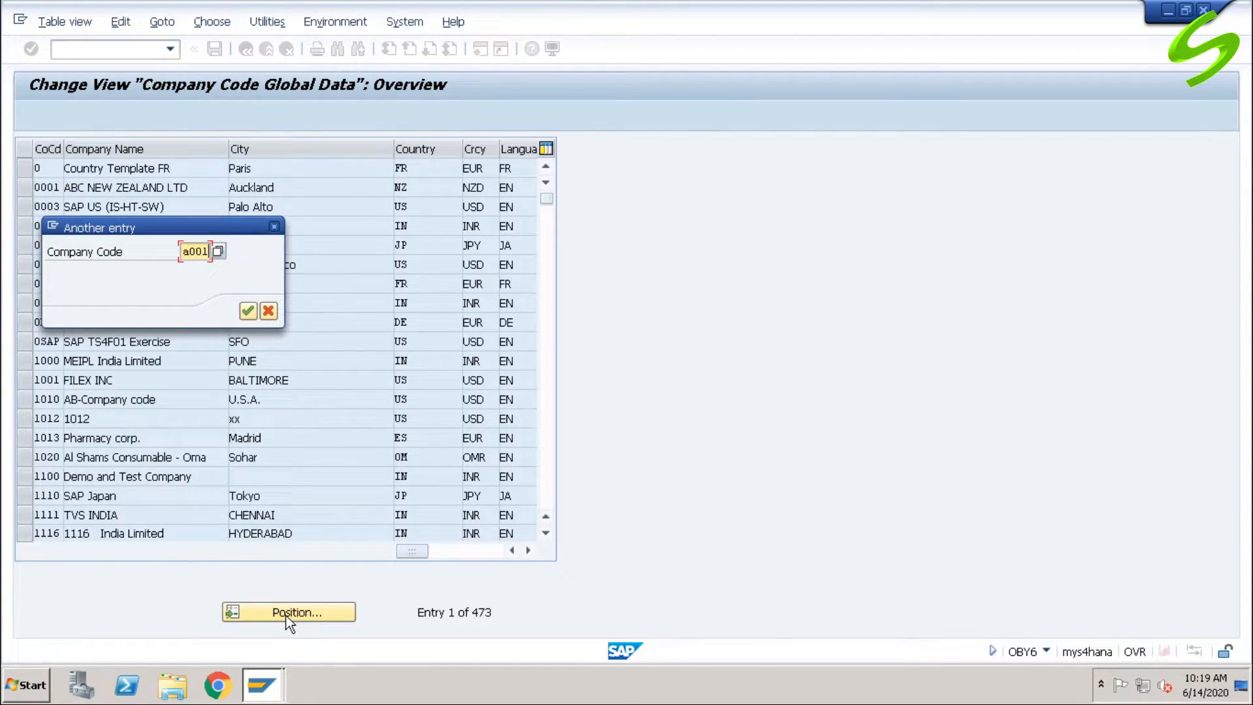
key(Return)
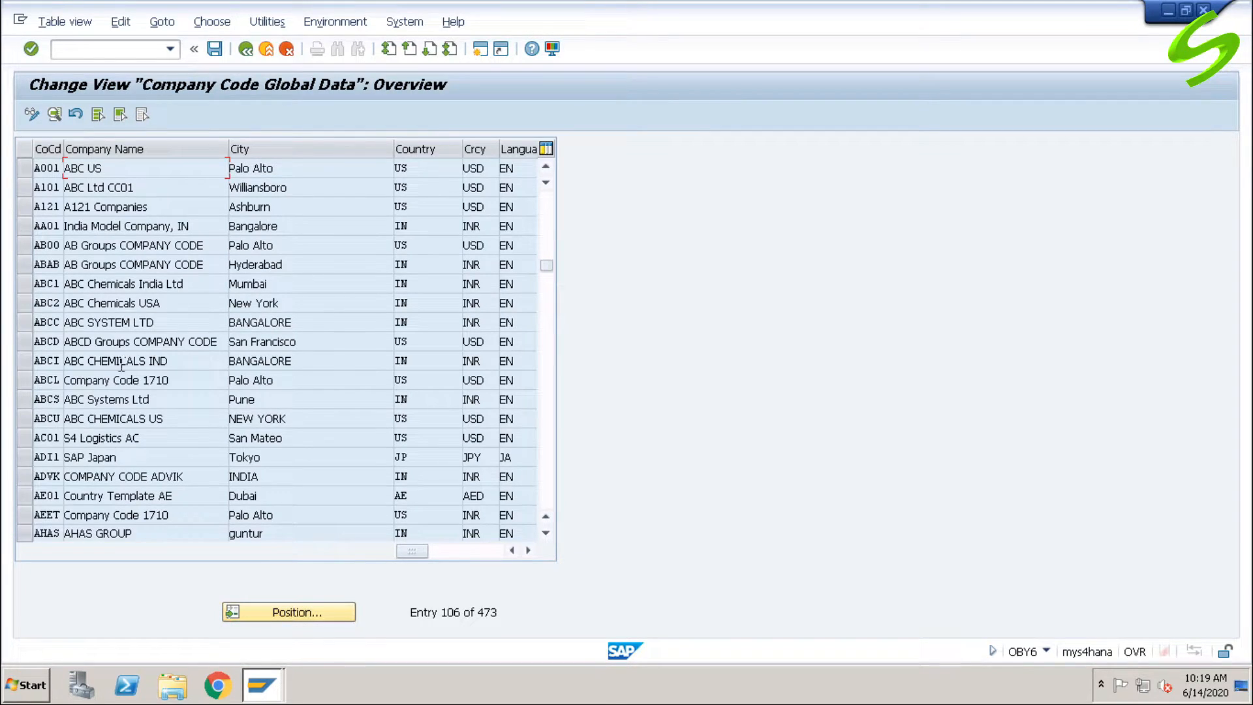
double_click(123, 168)
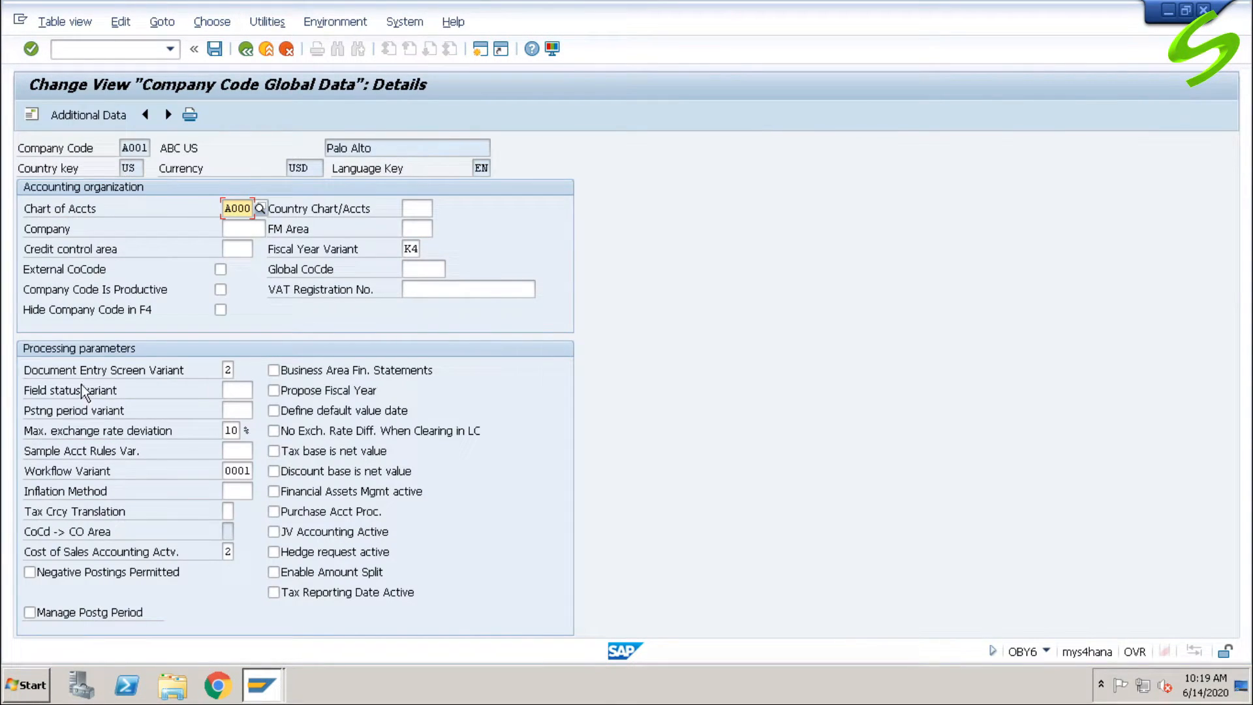
Assign field status variant 0001 to company code A001 and save under the proposed customizing request.
click(238, 389)
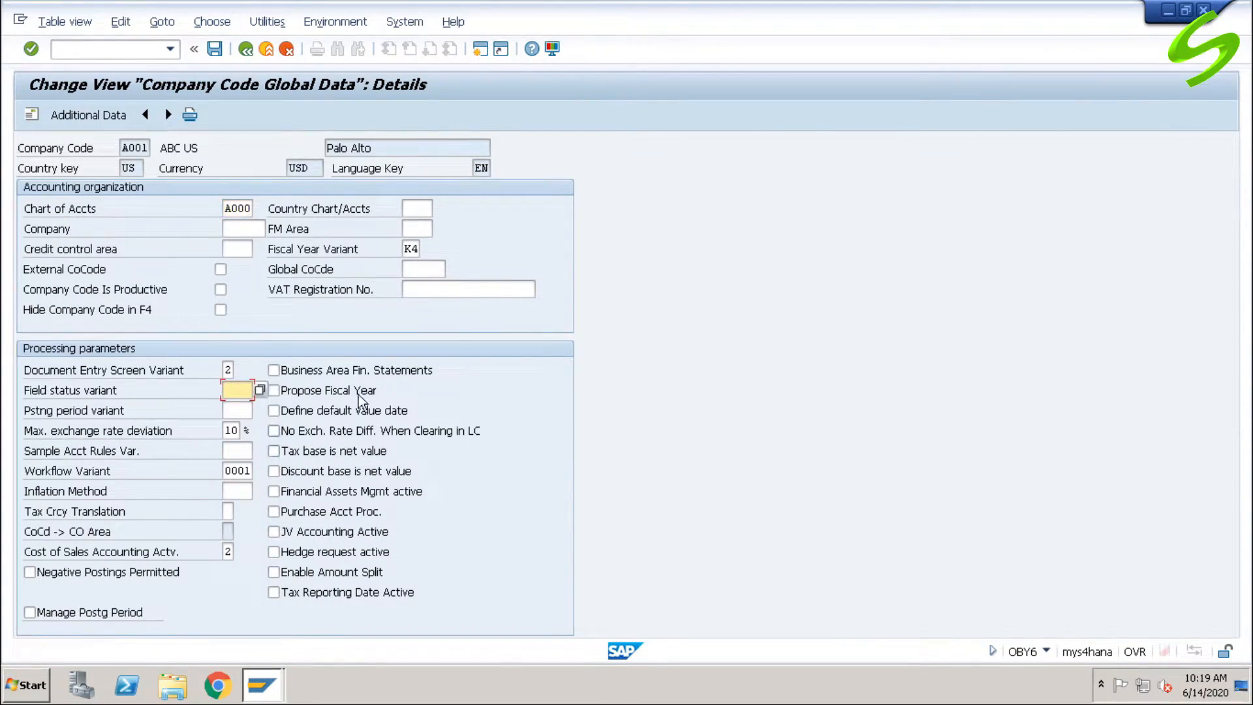
click(259, 390)
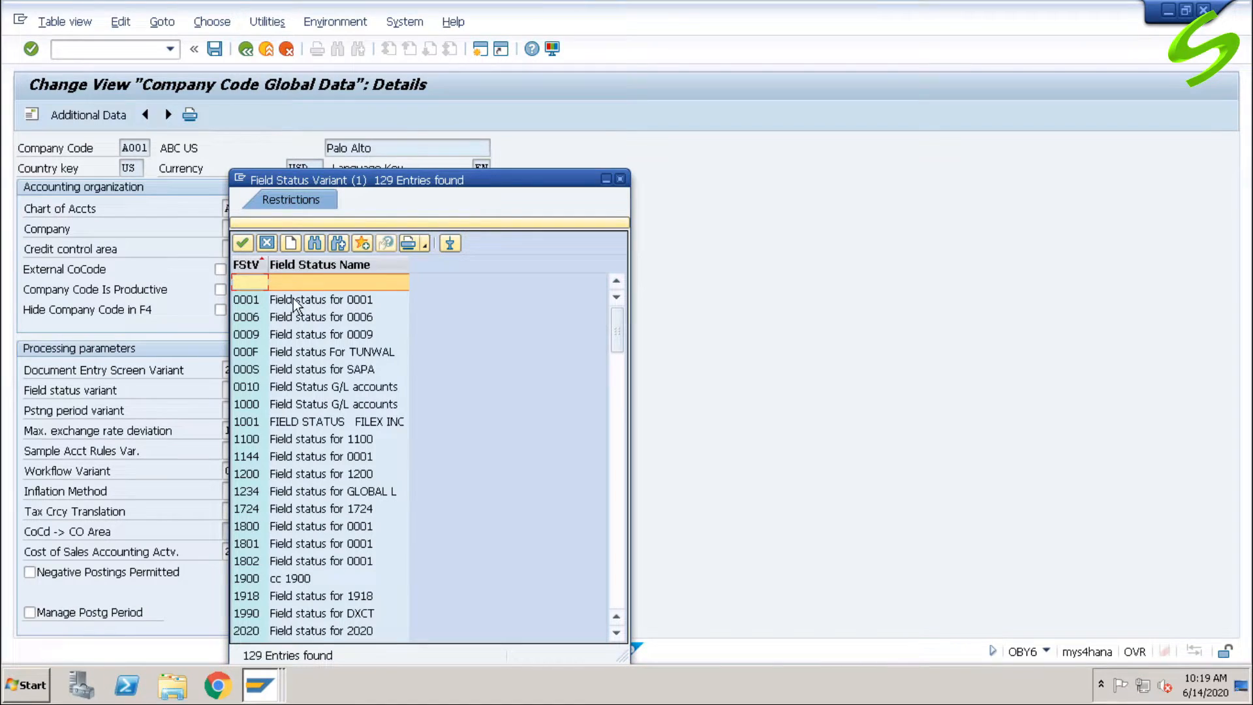
click(345, 306)
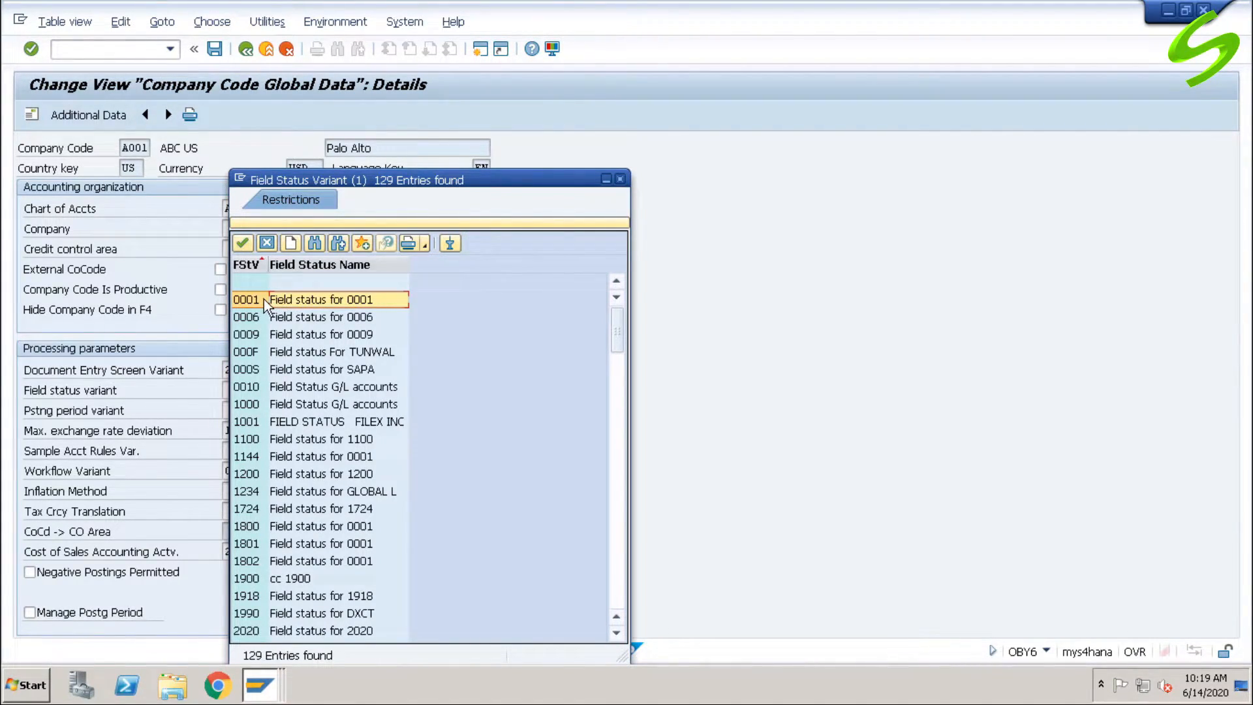
double_click(347, 303)
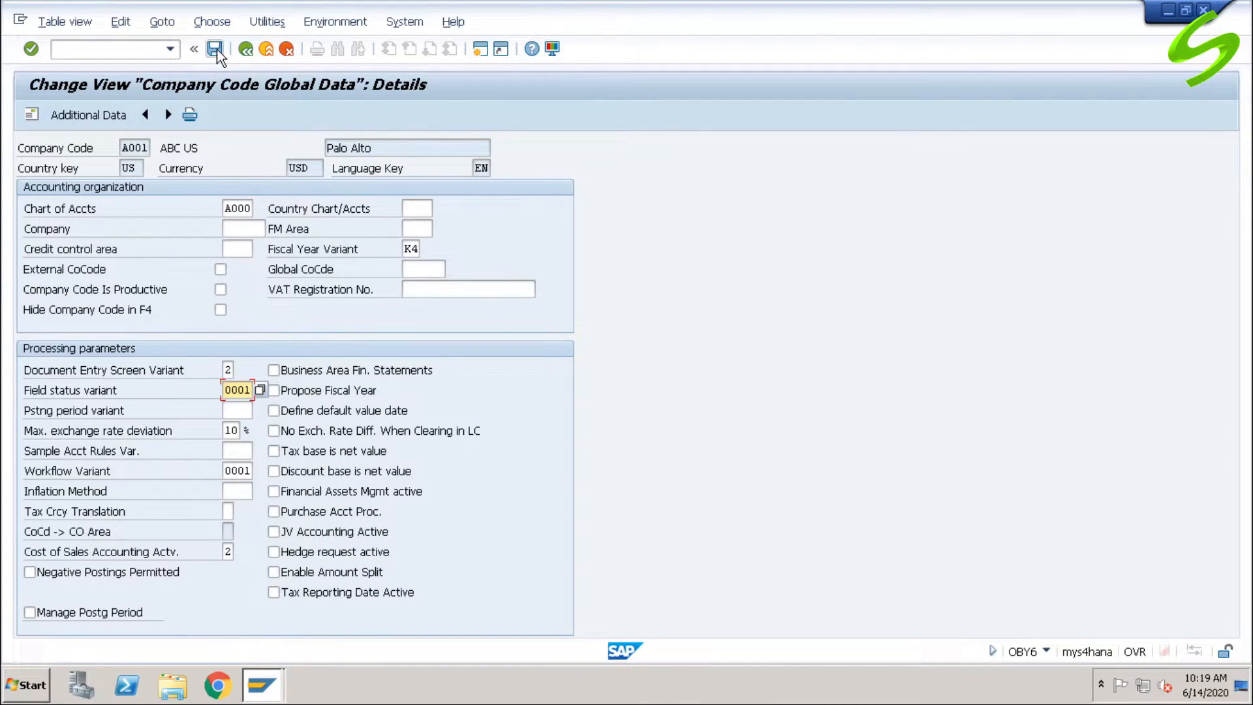
click(214, 49)
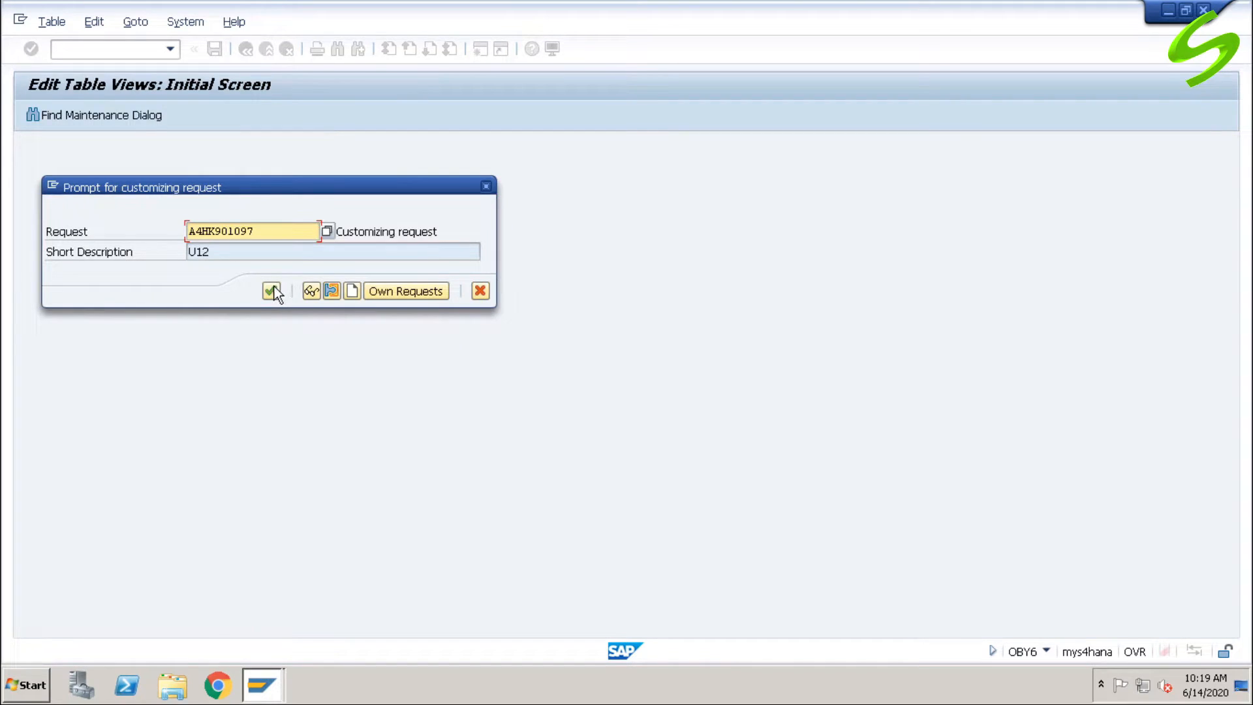
click(272, 291)
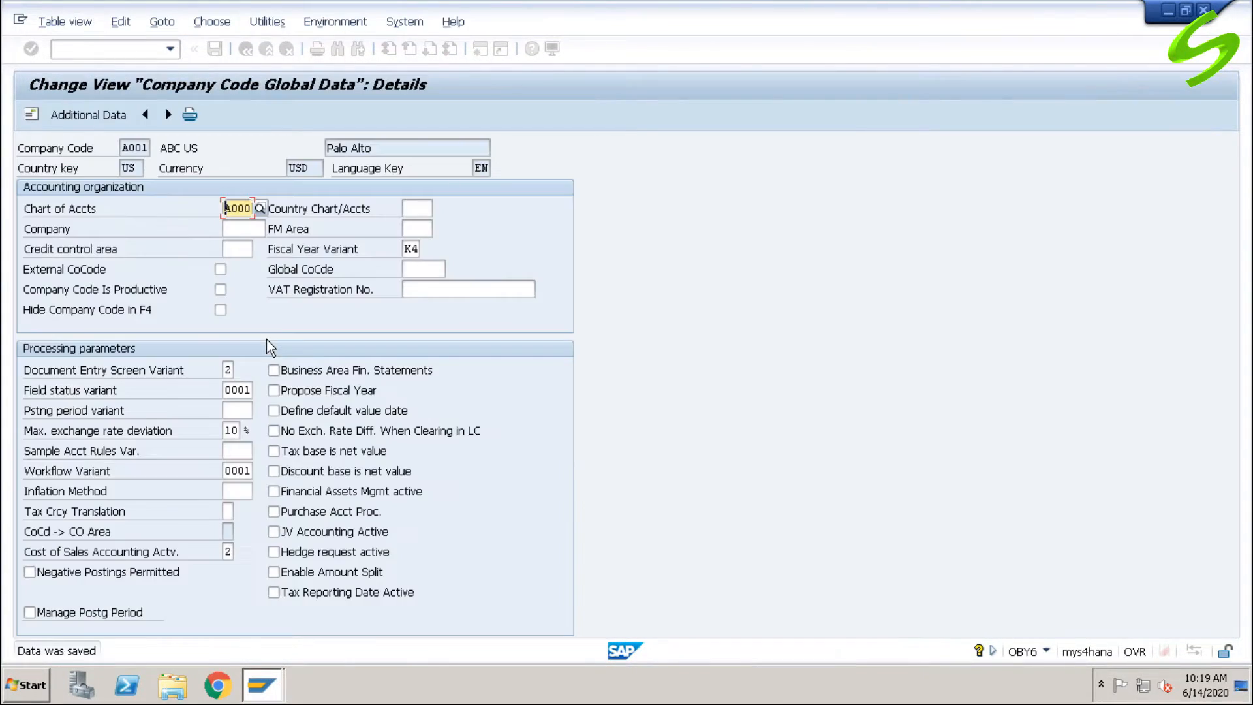
Start creating G/L account 100100 for company code A001 in transaction FS00.
click(136, 48)
text(/nfs0)
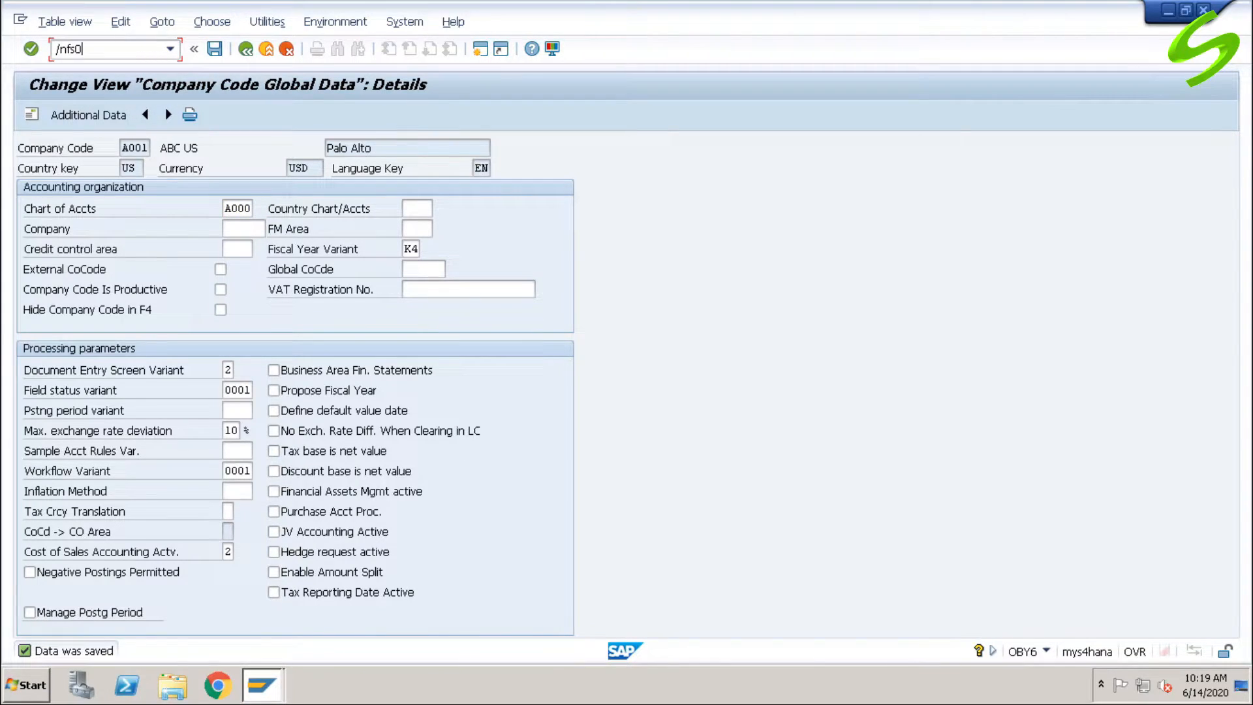
text(0)
key(Return)
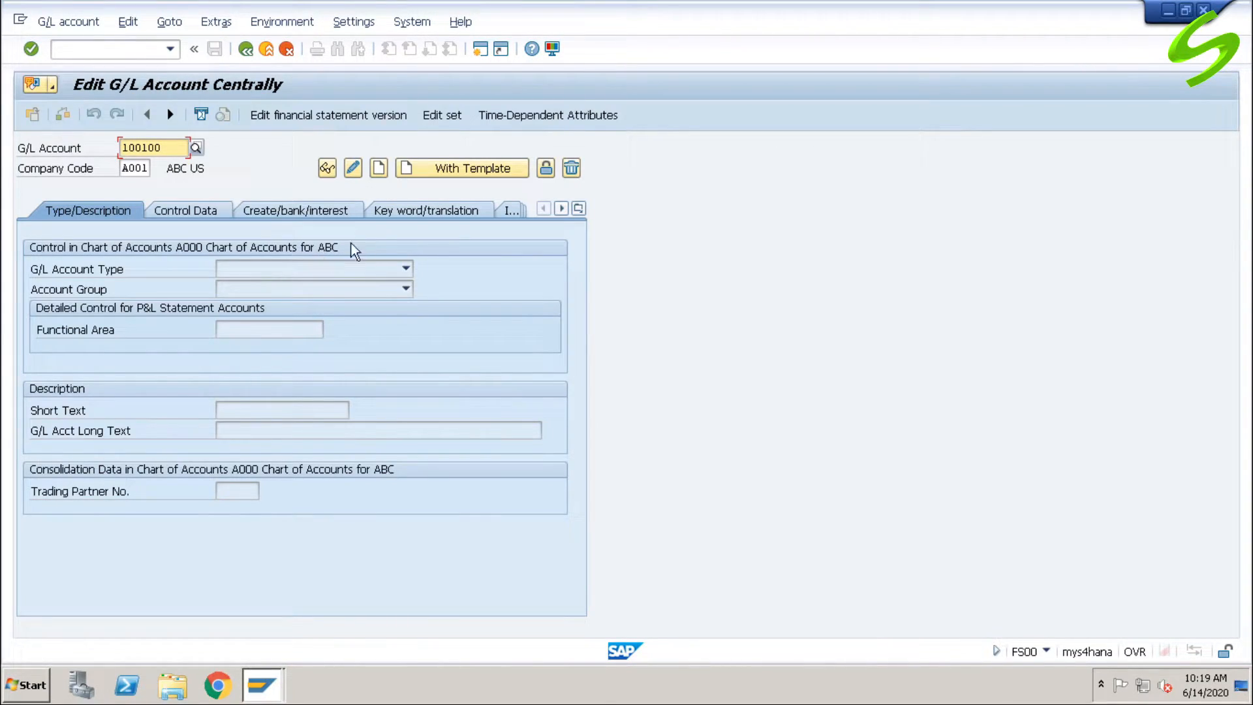
click(379, 169)
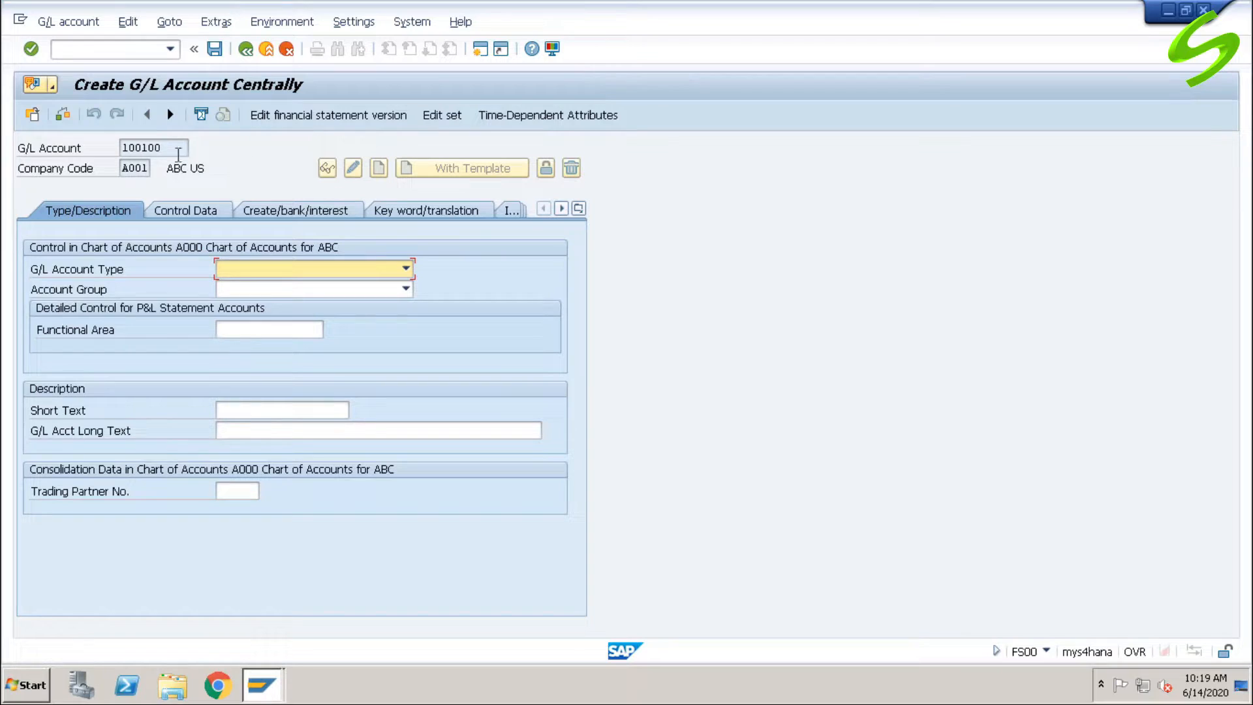
Switch to transaction FSP0 and start creating G/L account 100100 in chart of accounts A000.
click(141, 51)
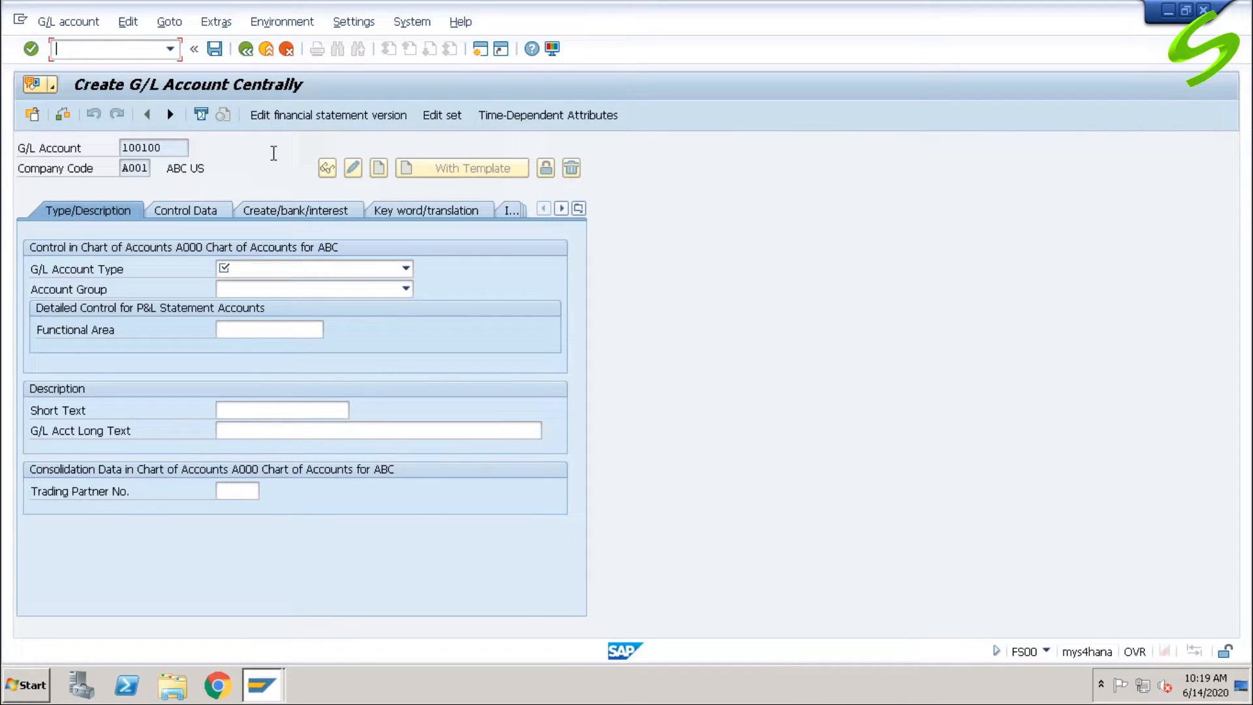
text(/nfsp1)
key(Return)
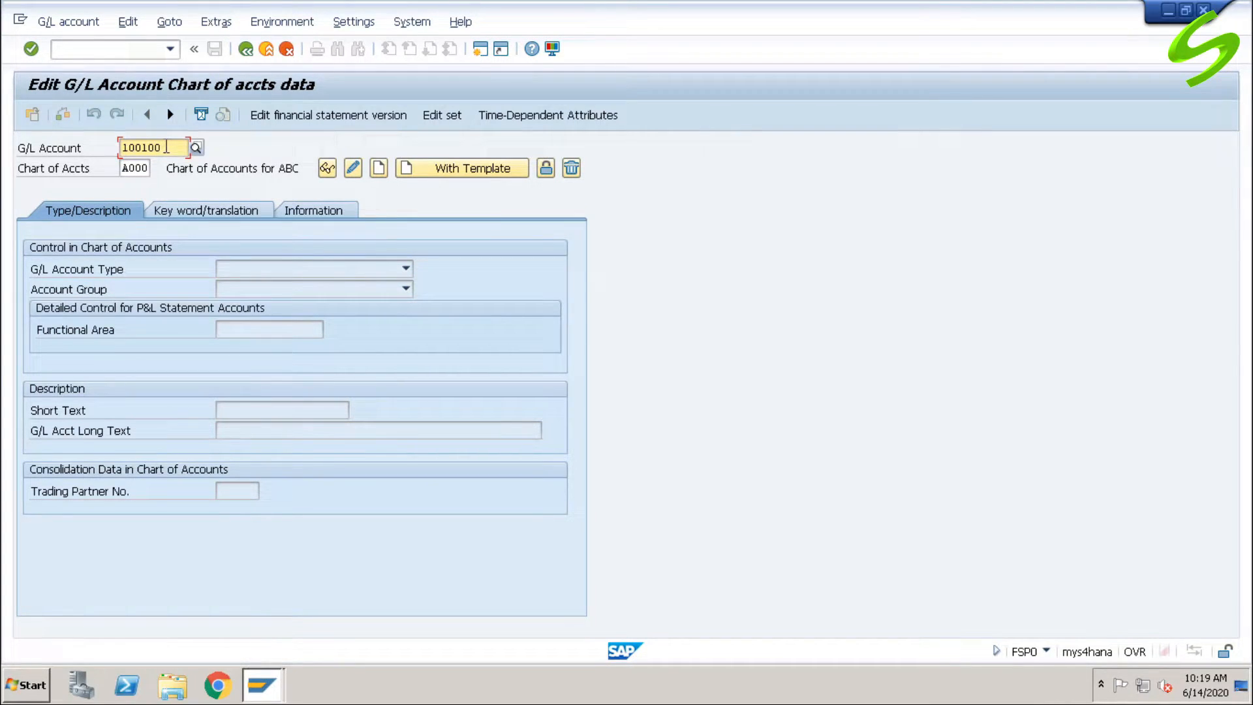
drag(166, 148, 94, 147)
drag(123, 168, 149, 168)
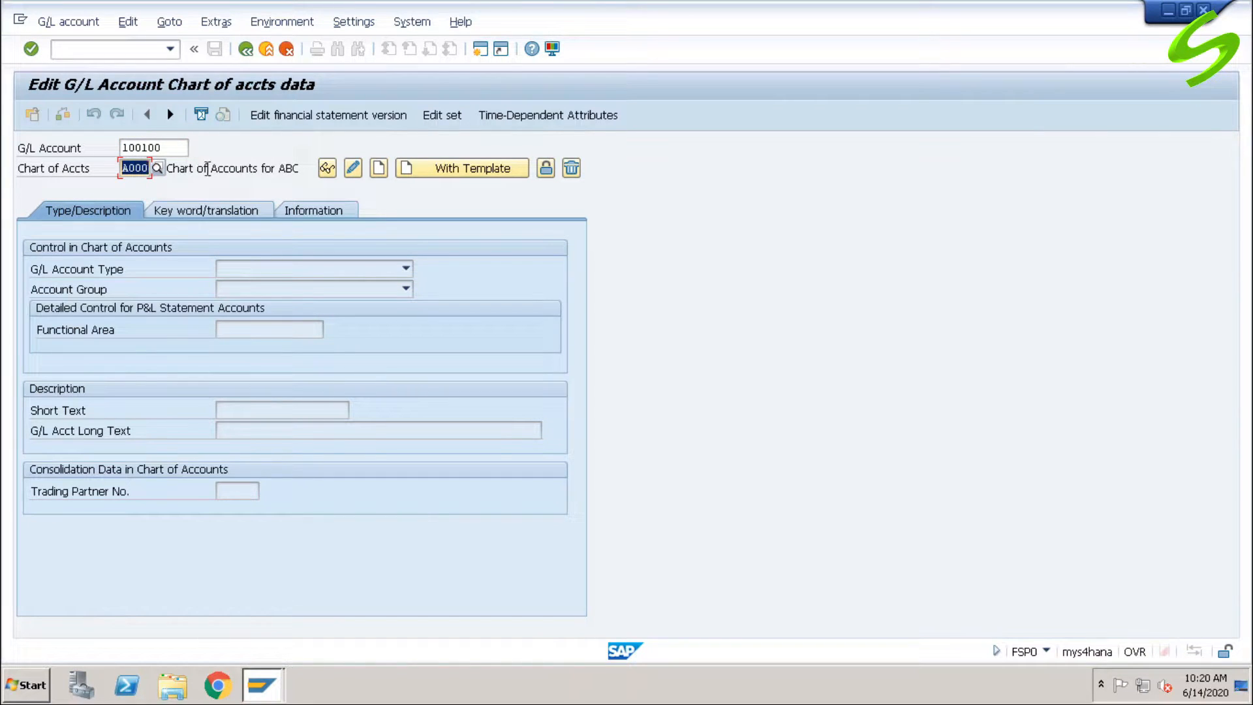
click(379, 168)
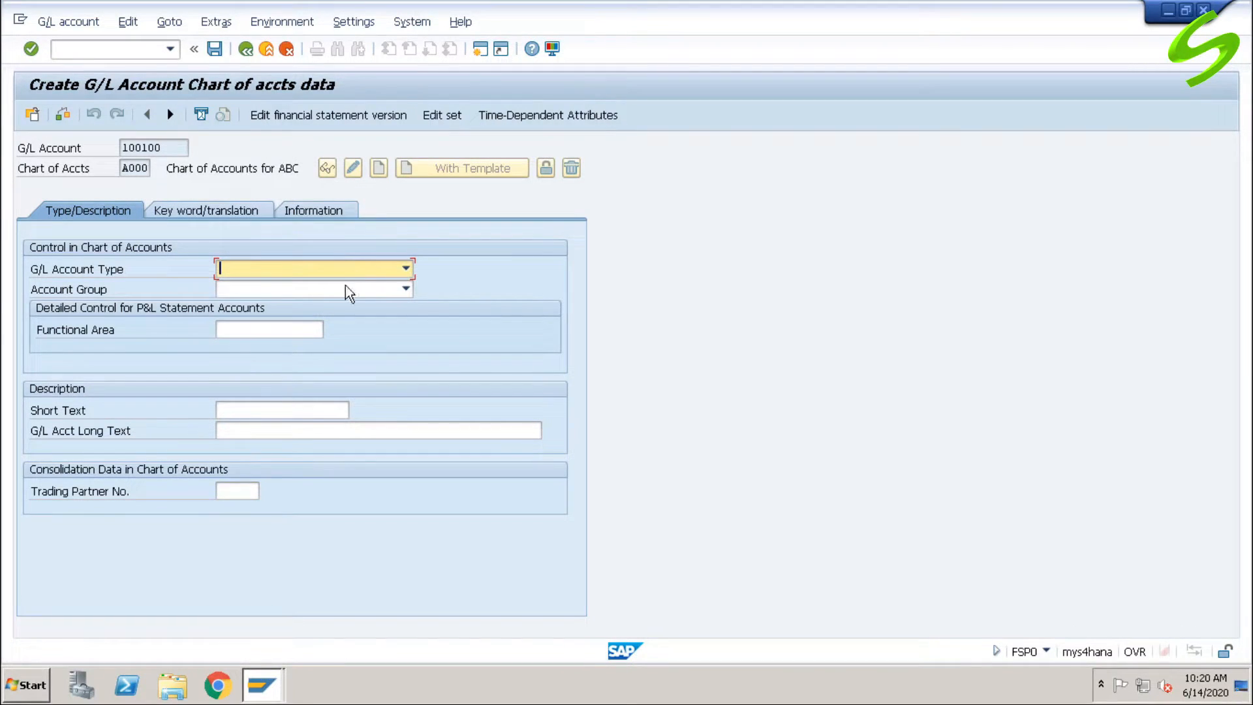
Set account 100100's type to X Balance Sheet Account and its account group to A101 RESERVES & SURPLUS.
click(406, 268)
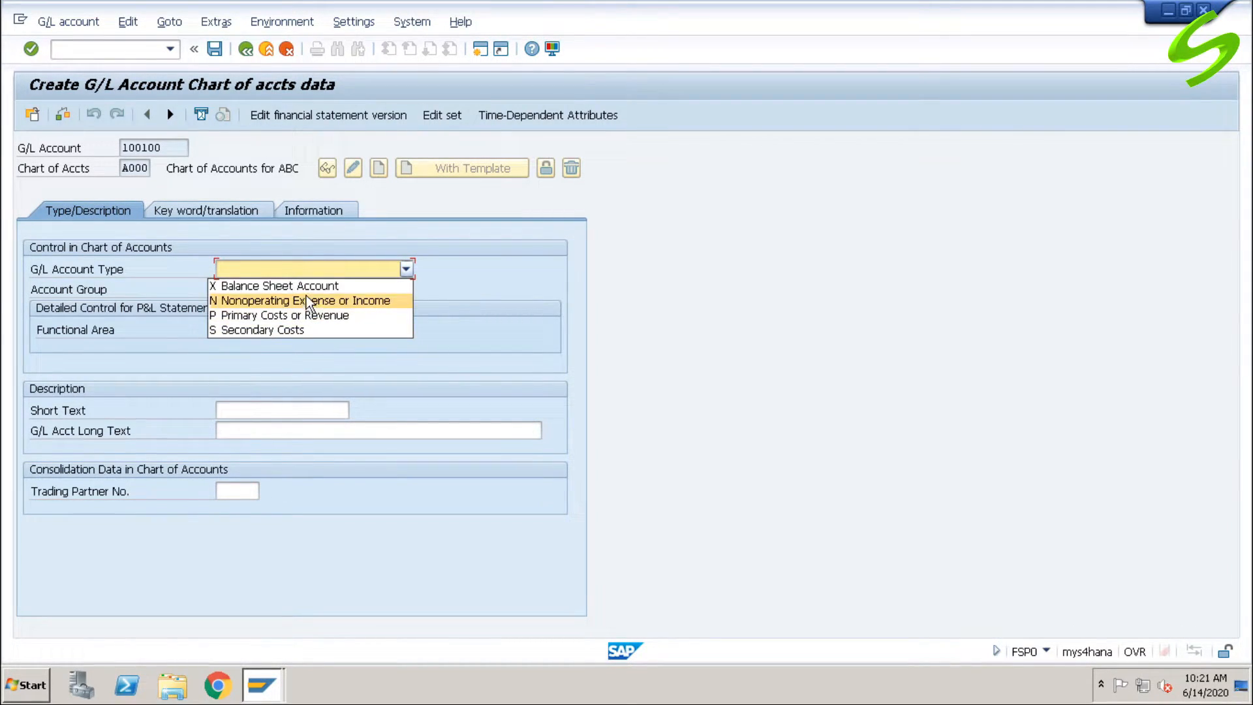
click(311, 286)
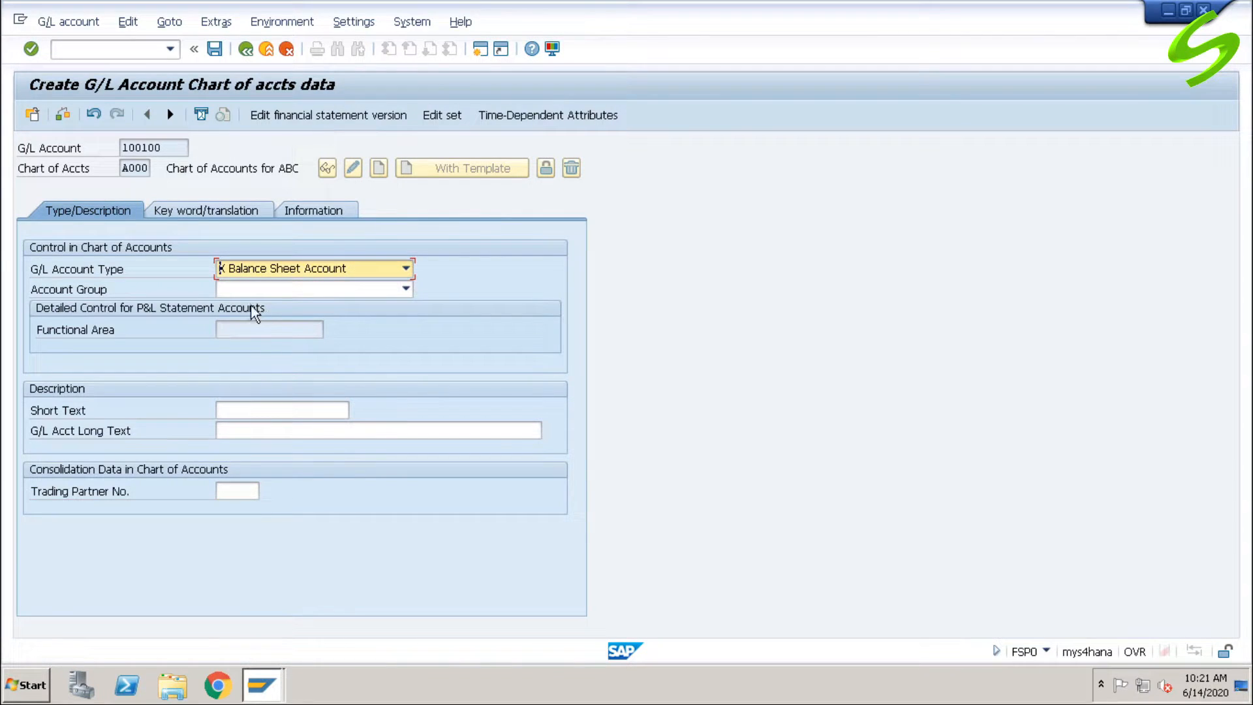
click(293, 290)
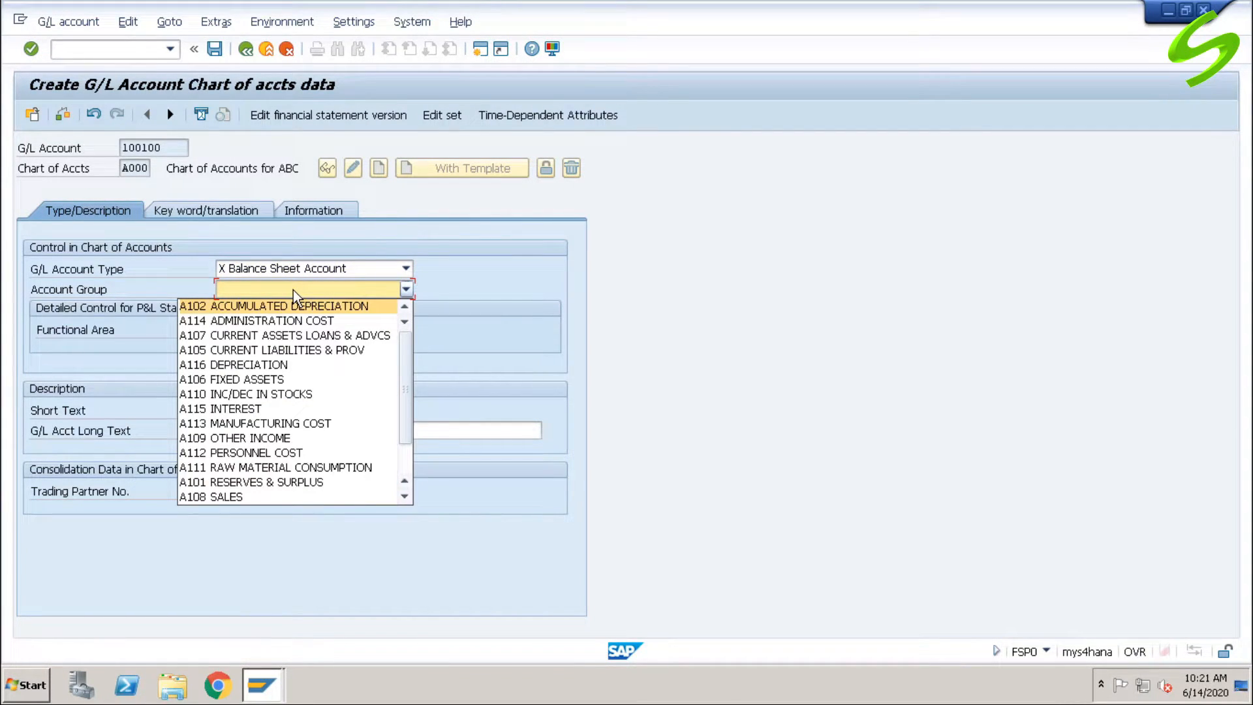
scroll(320, 497, down, 2)
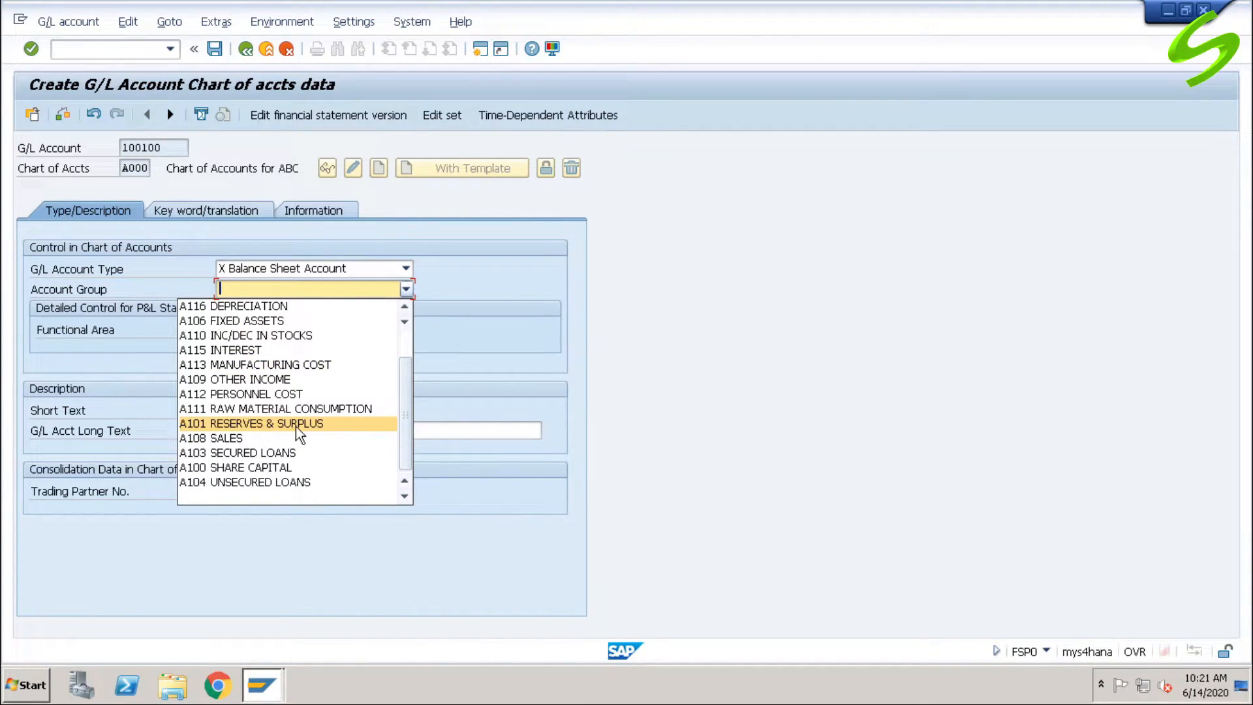
click(296, 423)
click(351, 261)
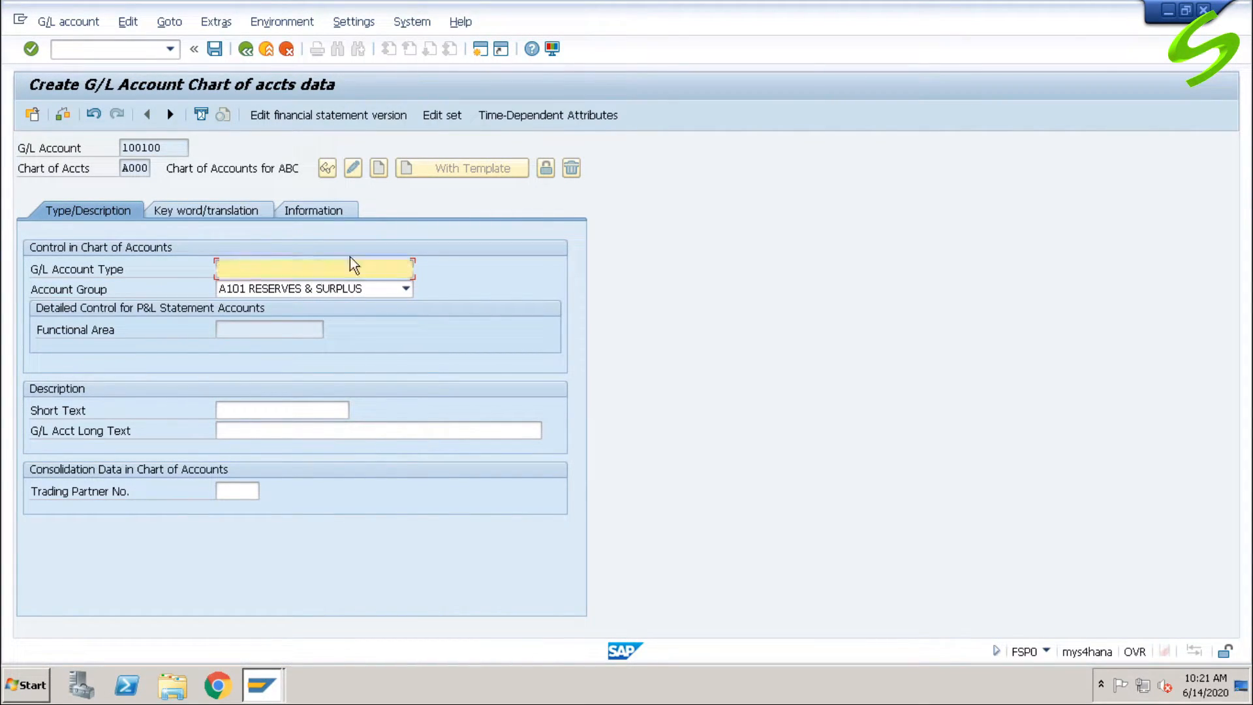
click(327, 291)
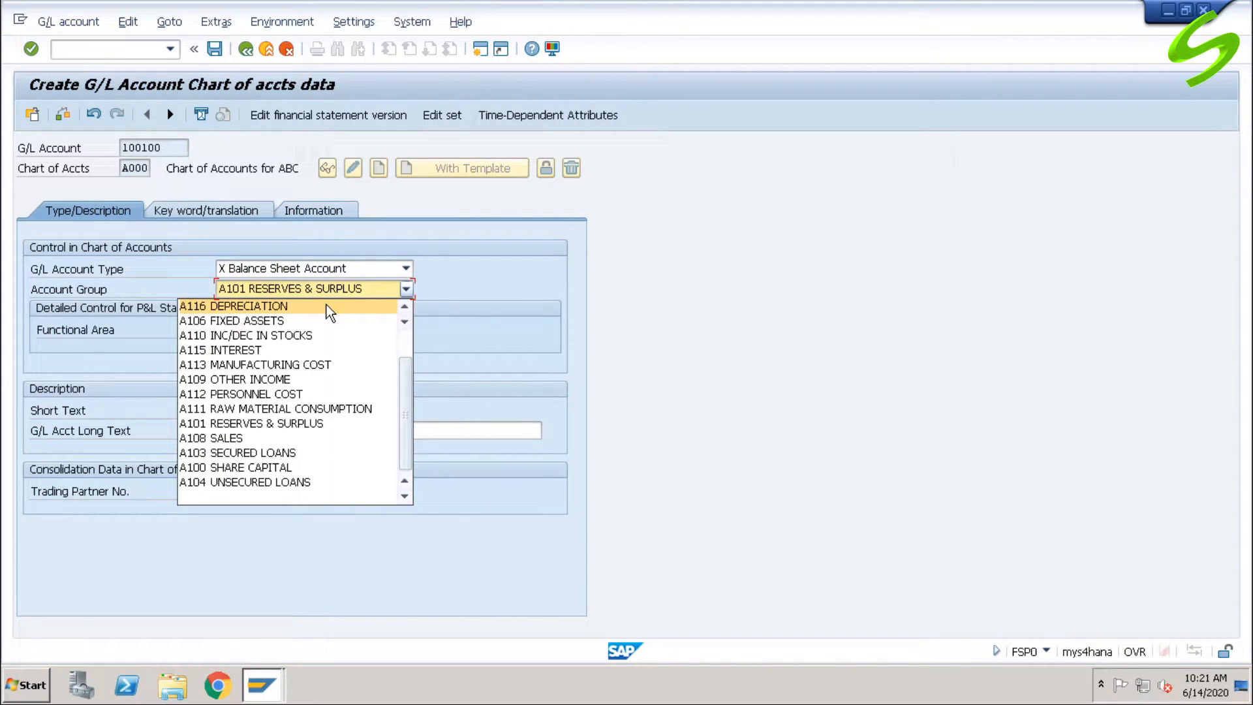
drag(406, 431, 406, 421)
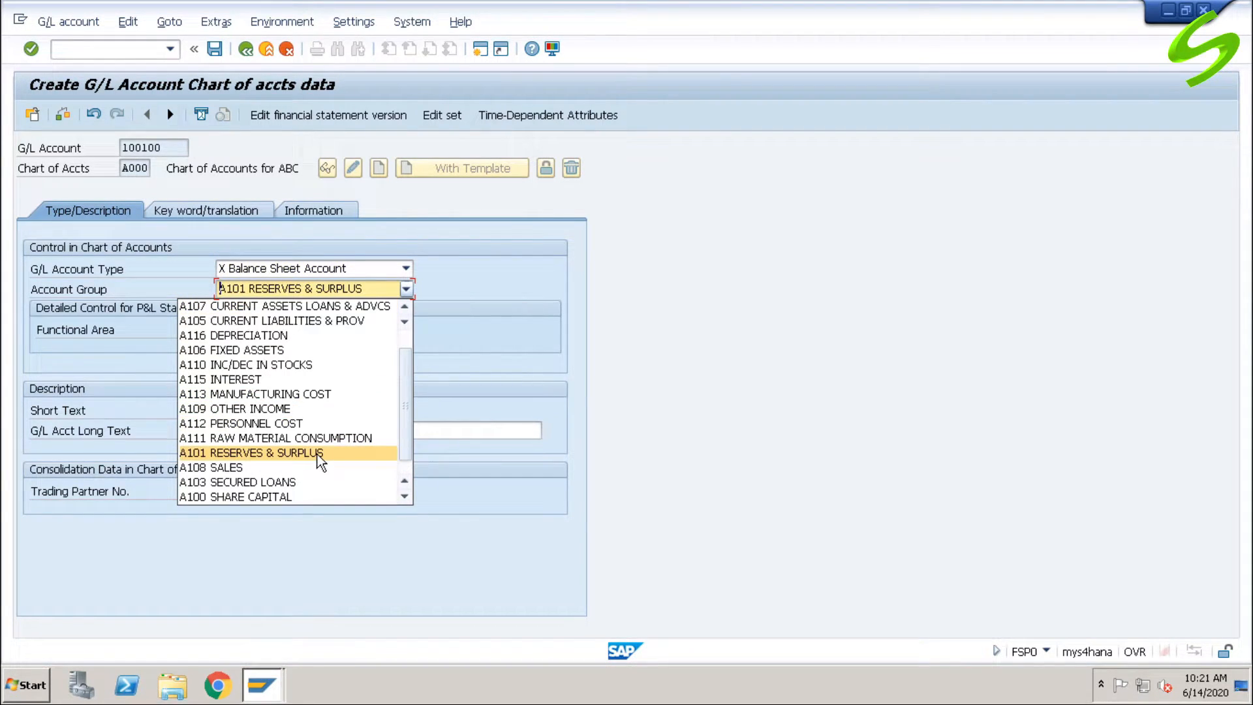
click(151, 149)
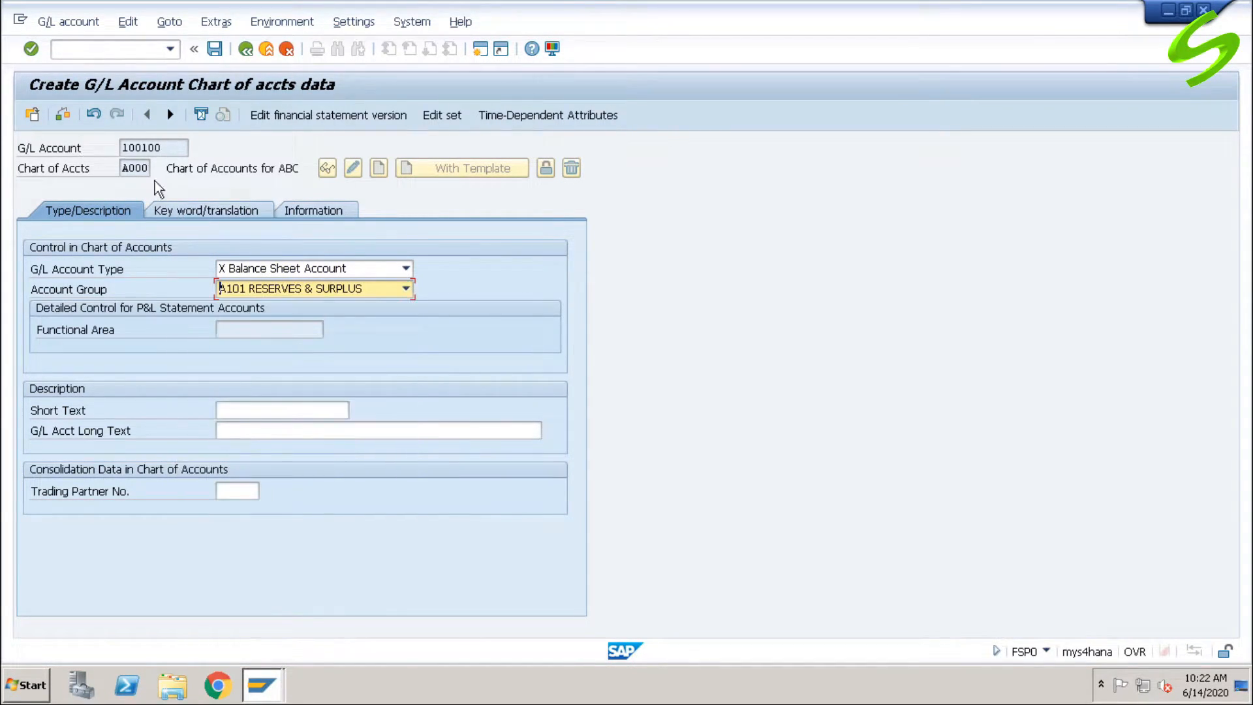
Try account group A108 SALES for account 100100, then leave the account creation without saving.
click(324, 294)
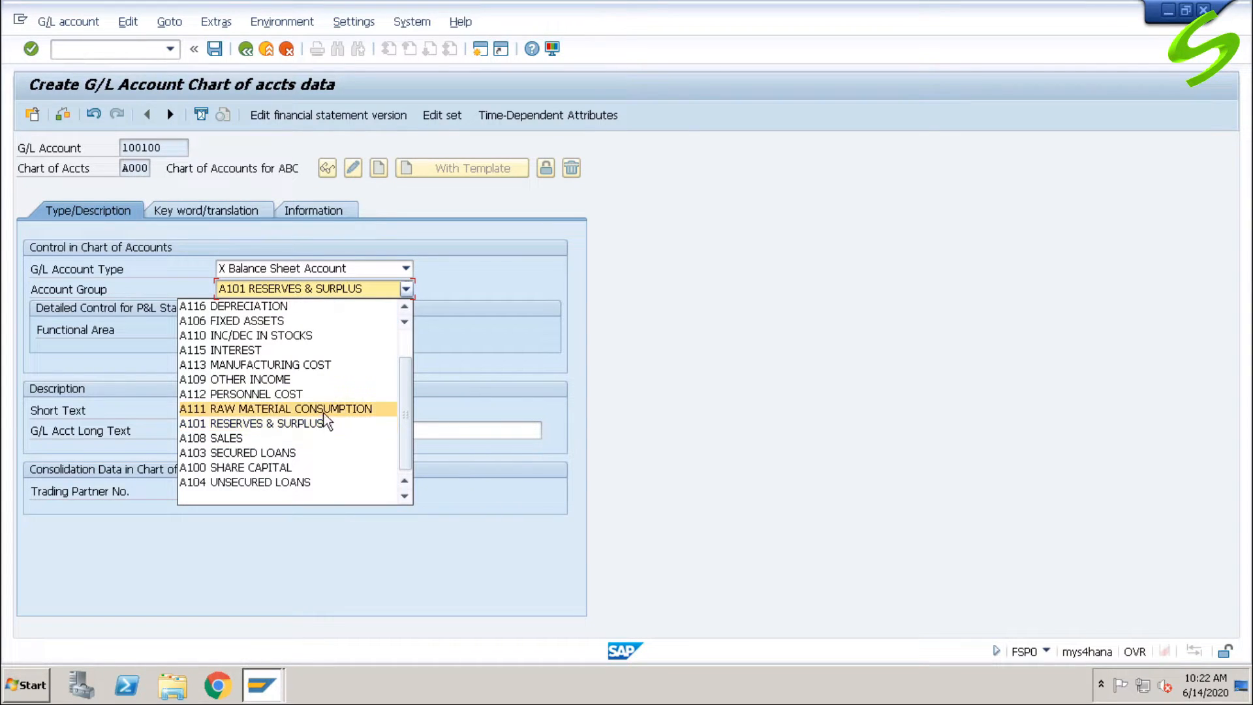
click(303, 439)
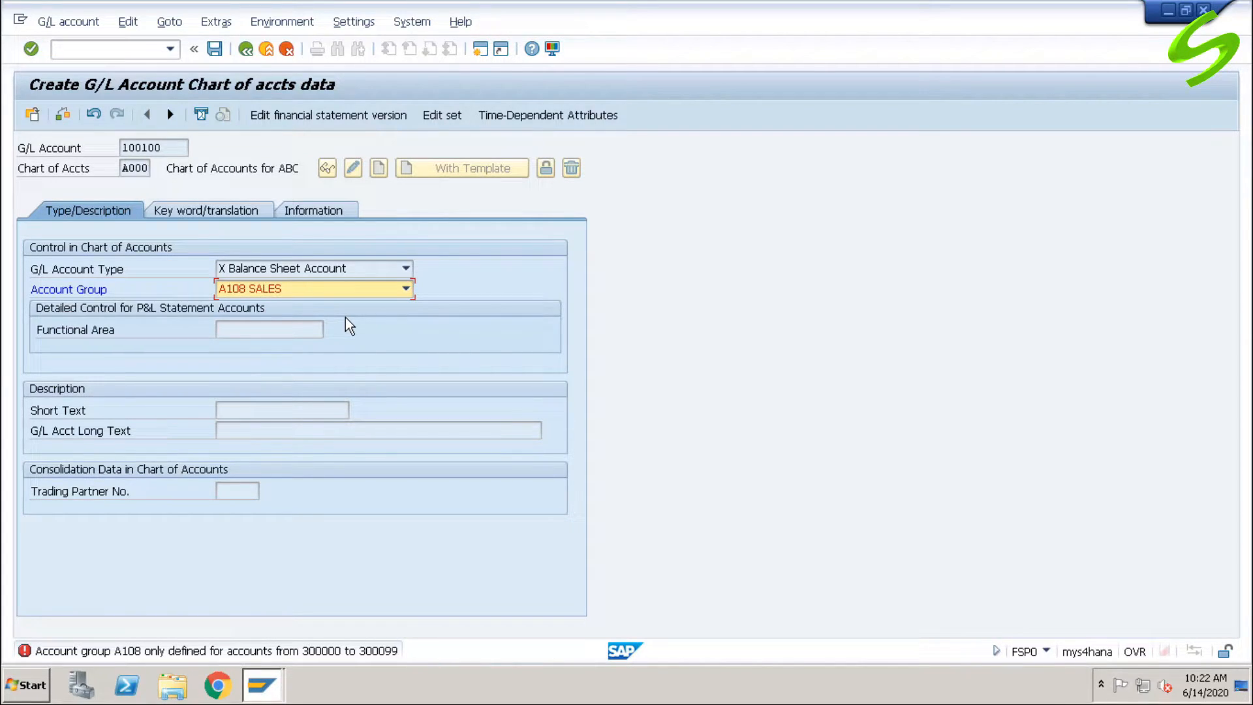
key(F3)
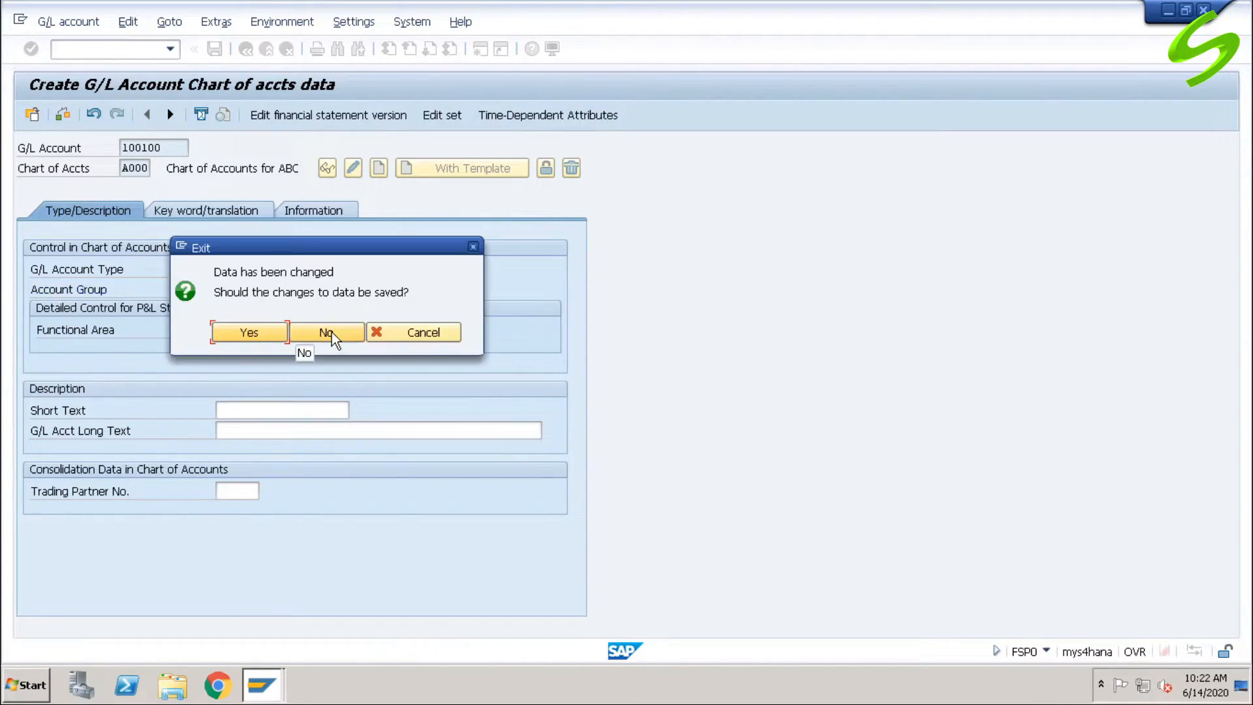
click(326, 332)
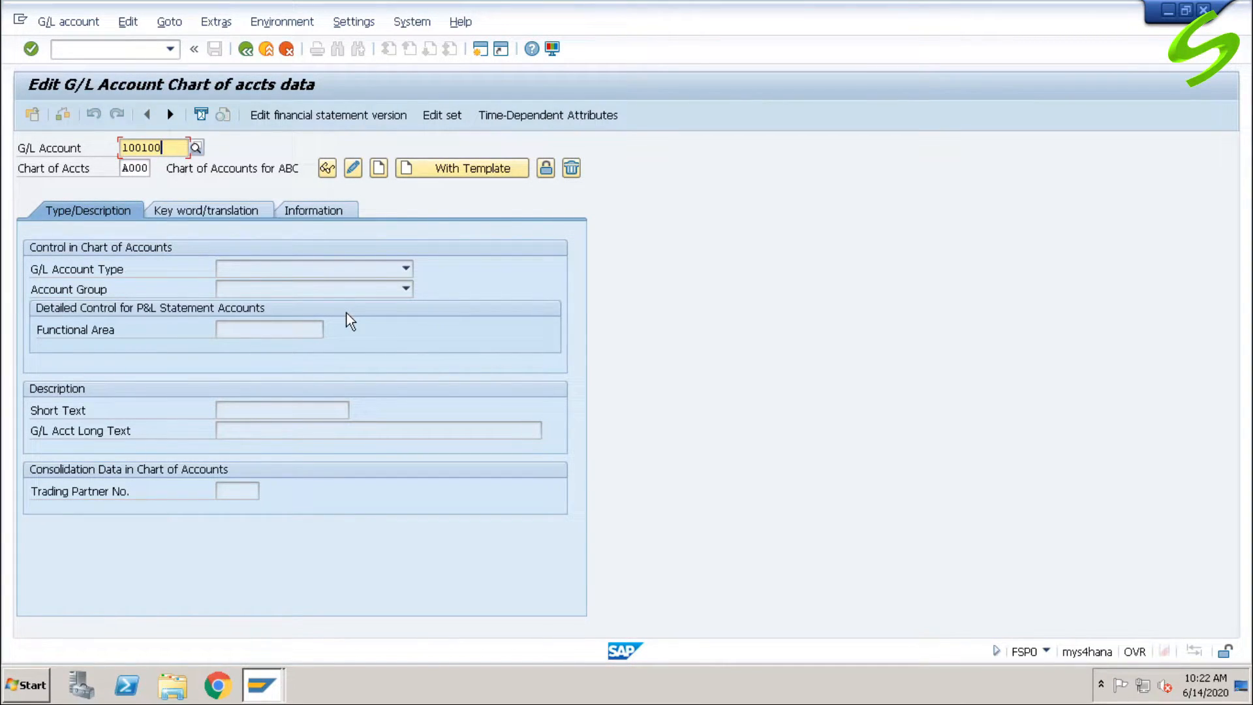
Try to create G/L account 1001000 as X Balance Sheet Account in account group A101 RESERVES & SURPLUS.
text(0)
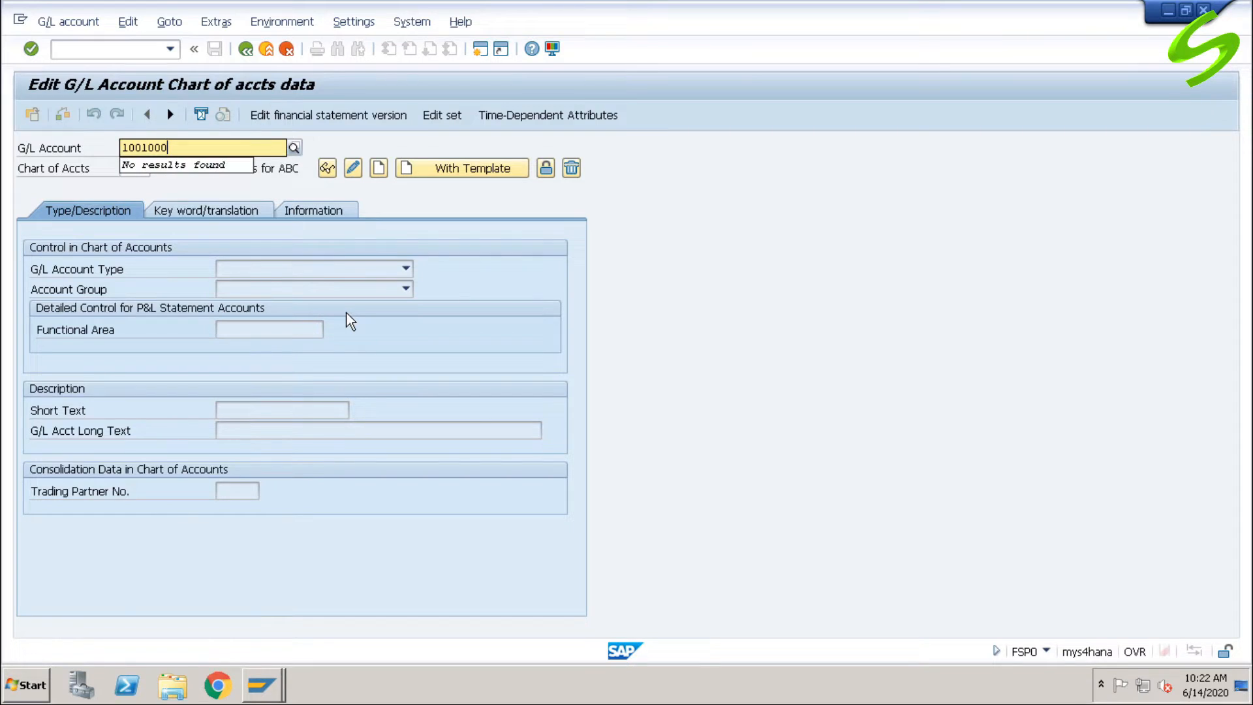
key(F5)
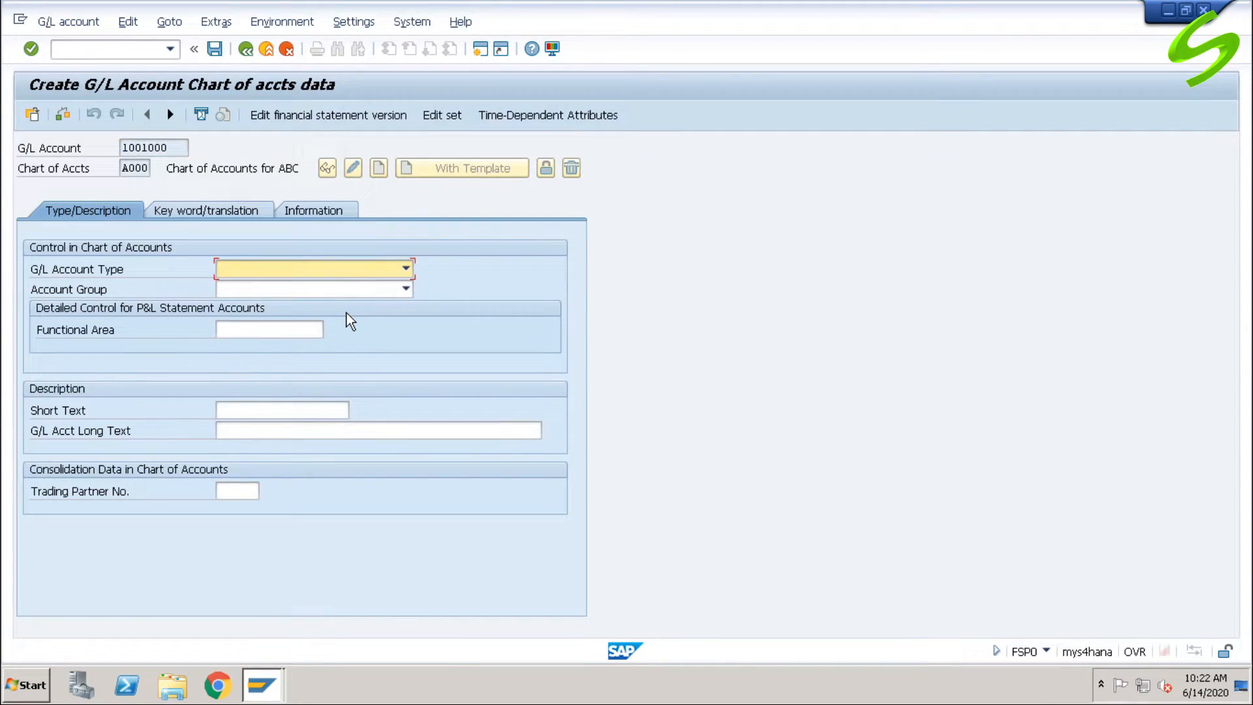
click(257, 269)
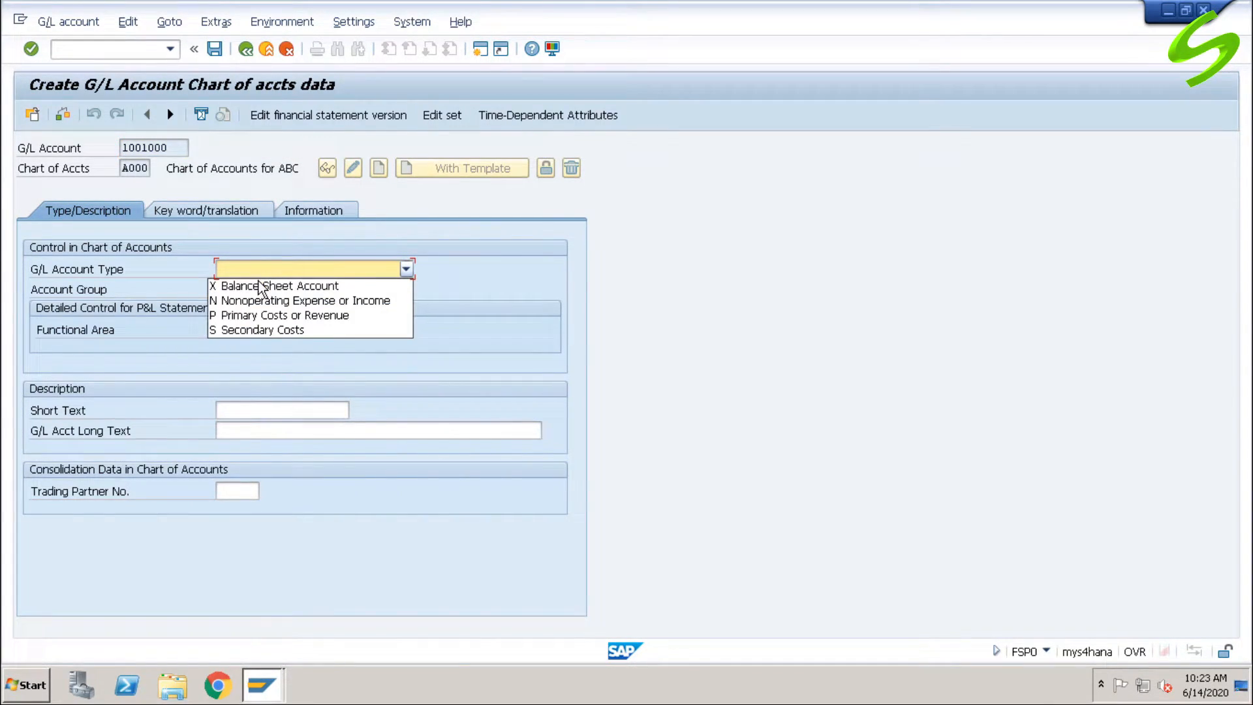
click(286, 286)
click(285, 293)
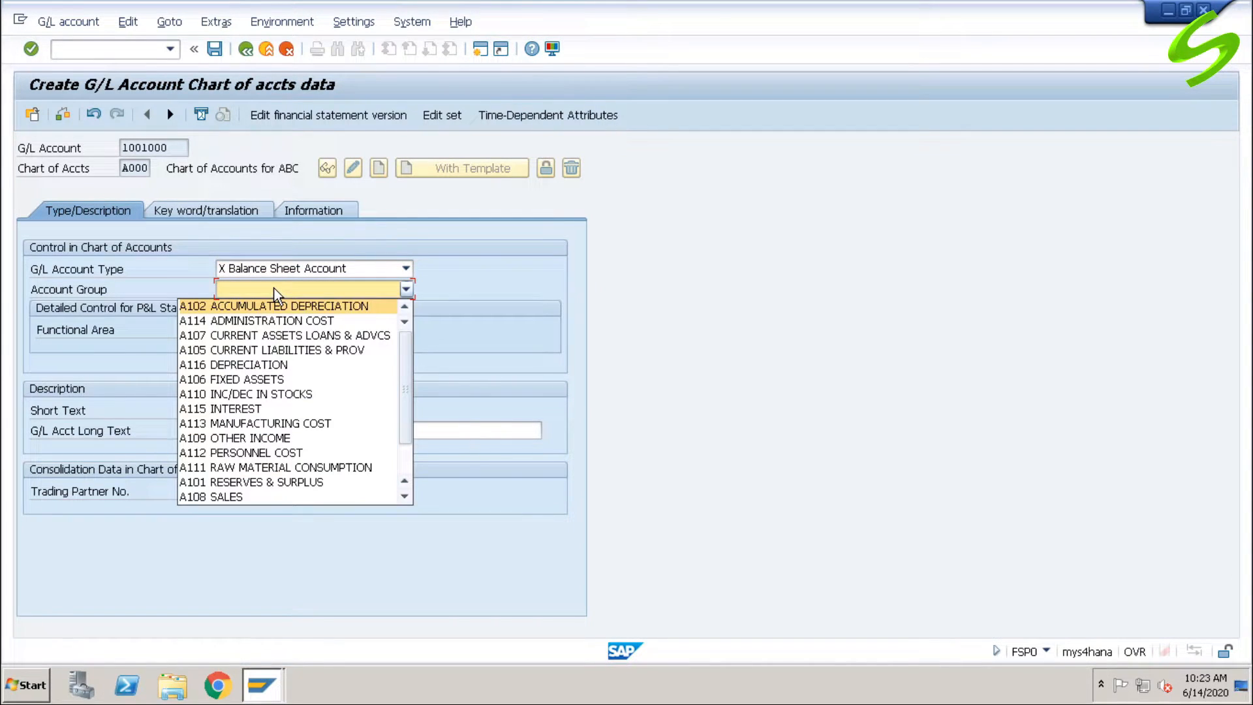
scroll(320, 424, down, 2)
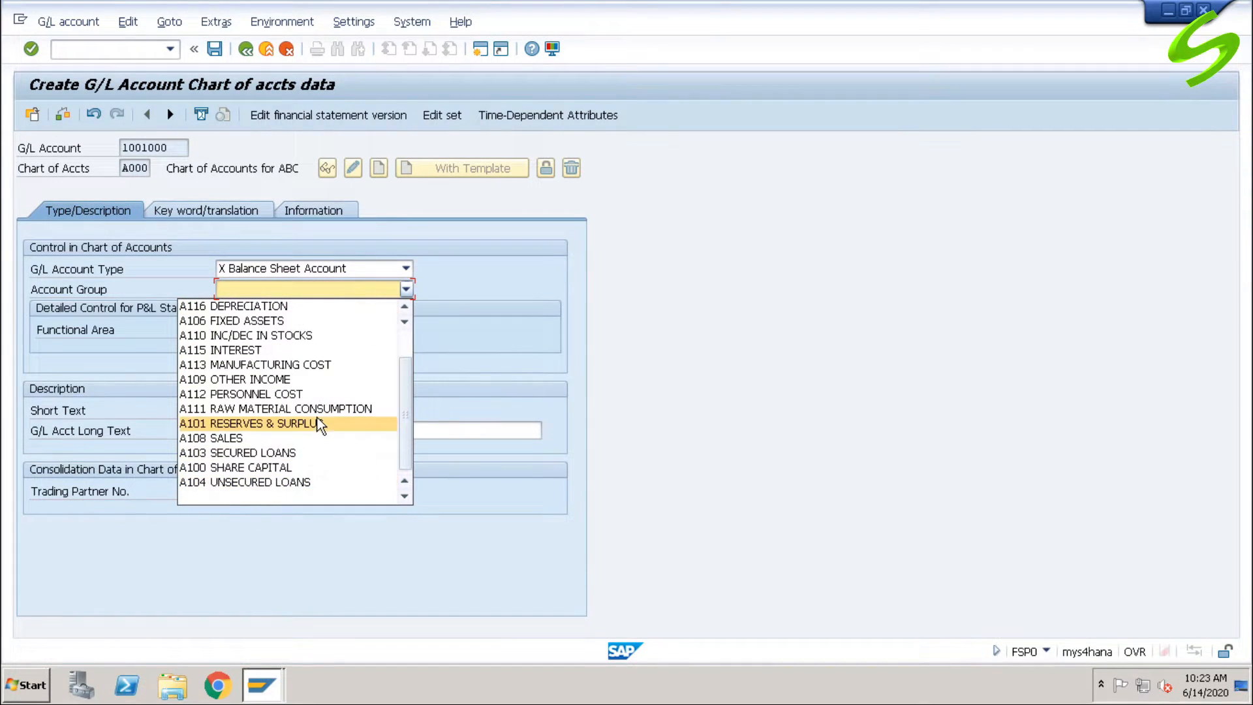
click(301, 427)
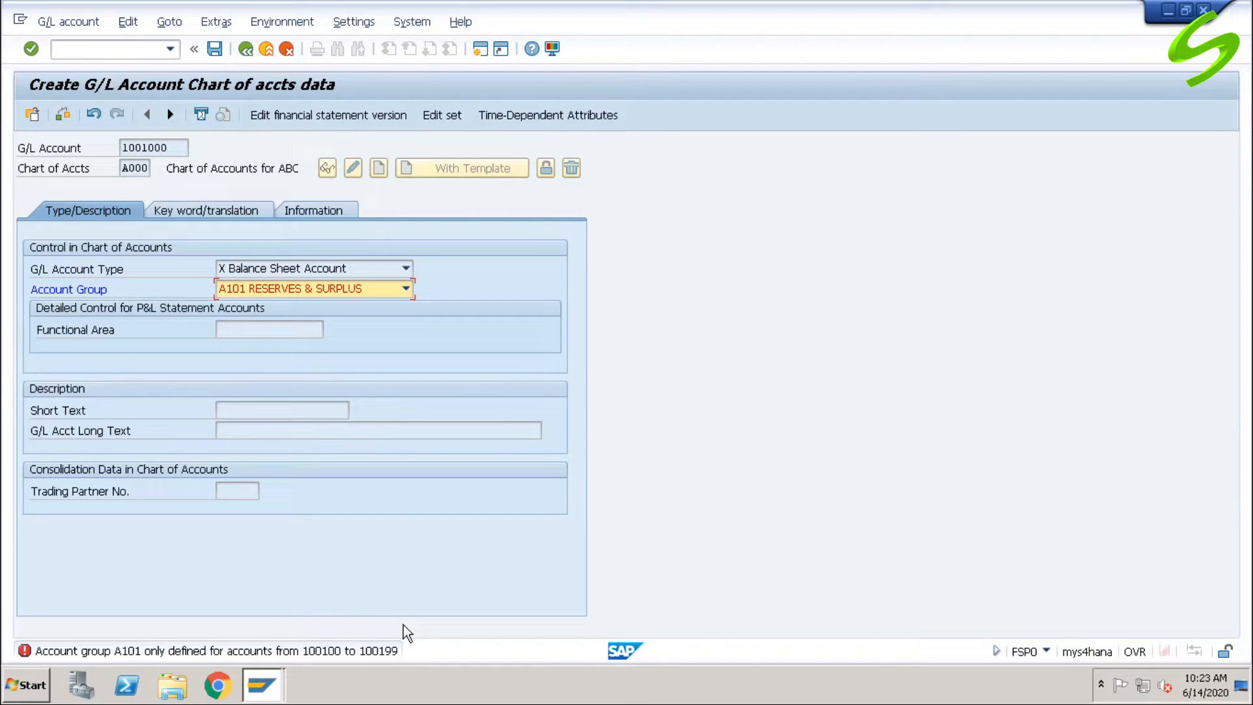
Leave the creation of G/L account 1001000 without saving the changes.
double_click(175, 146)
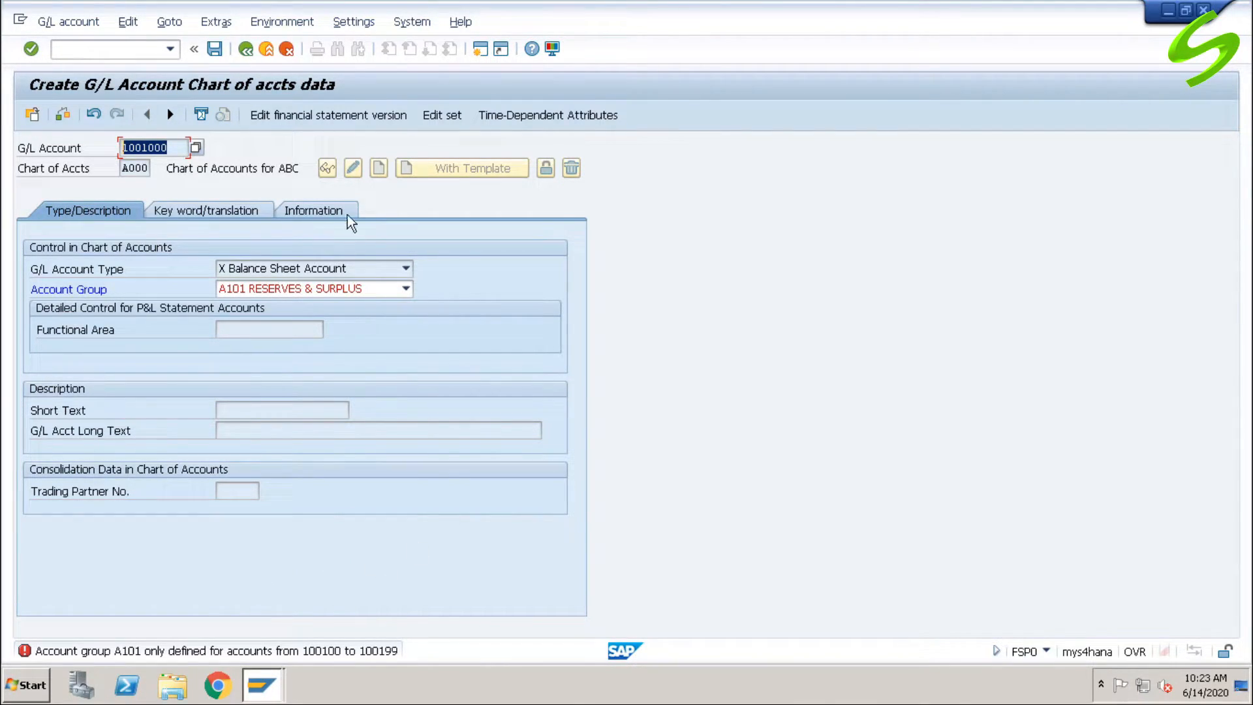
key(Return)
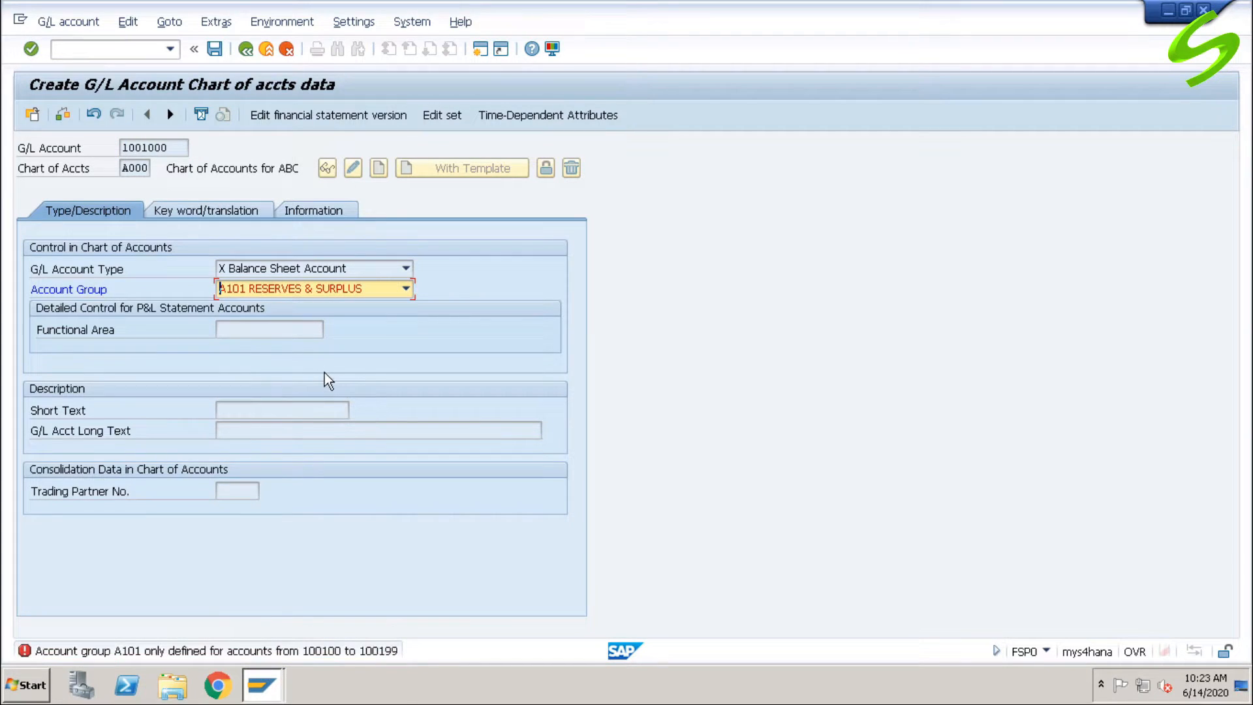
click(267, 49)
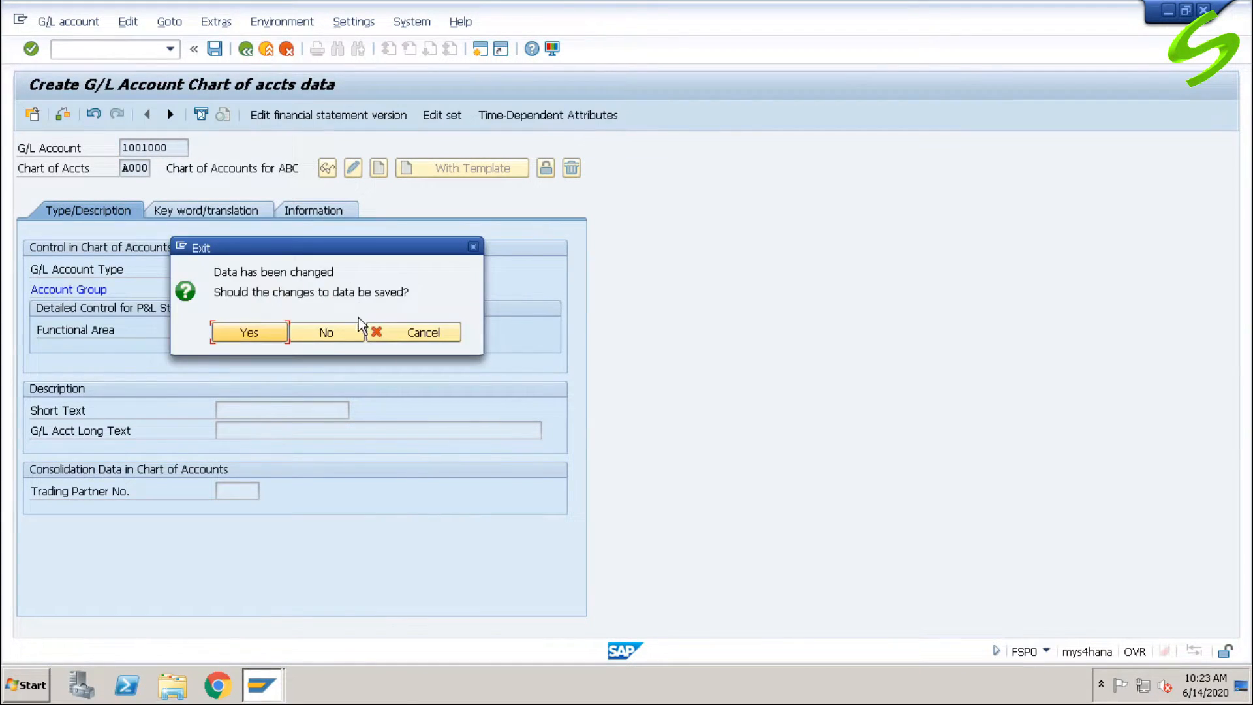
click(344, 333)
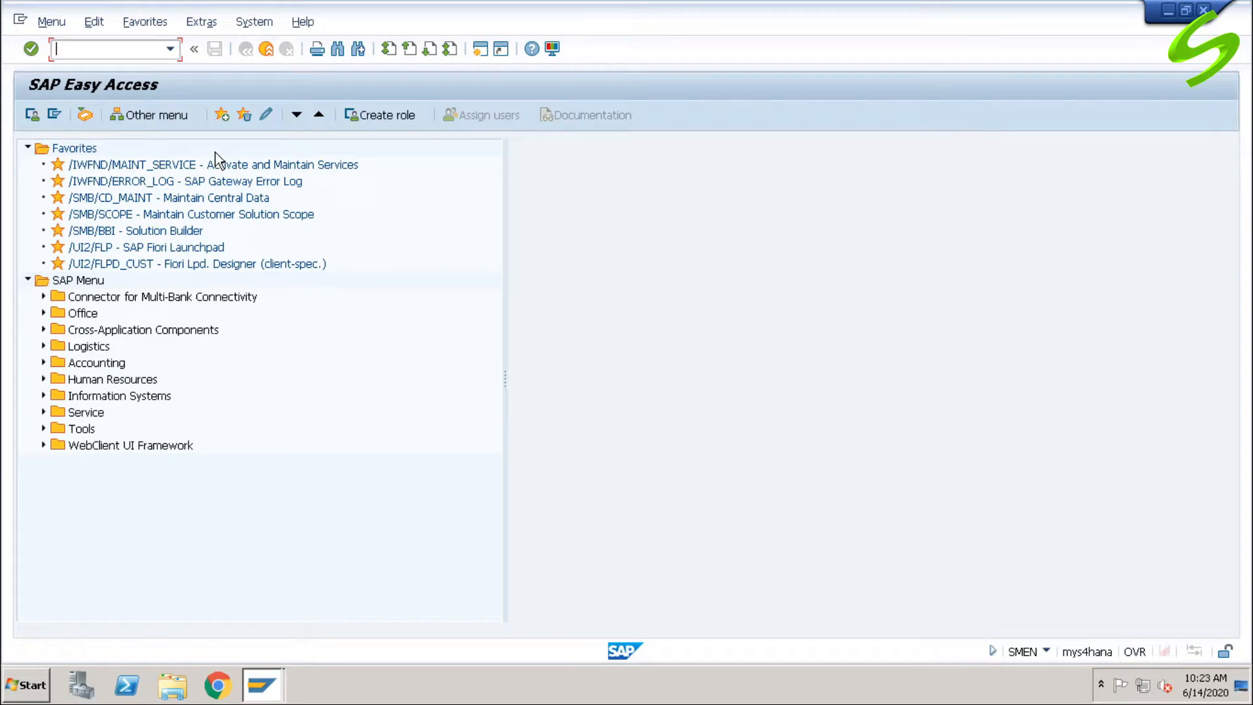
Reopen transaction FSP0 and start creating G/L account 100100 in chart of accounts A000.
text(fsp0)
key(Return)
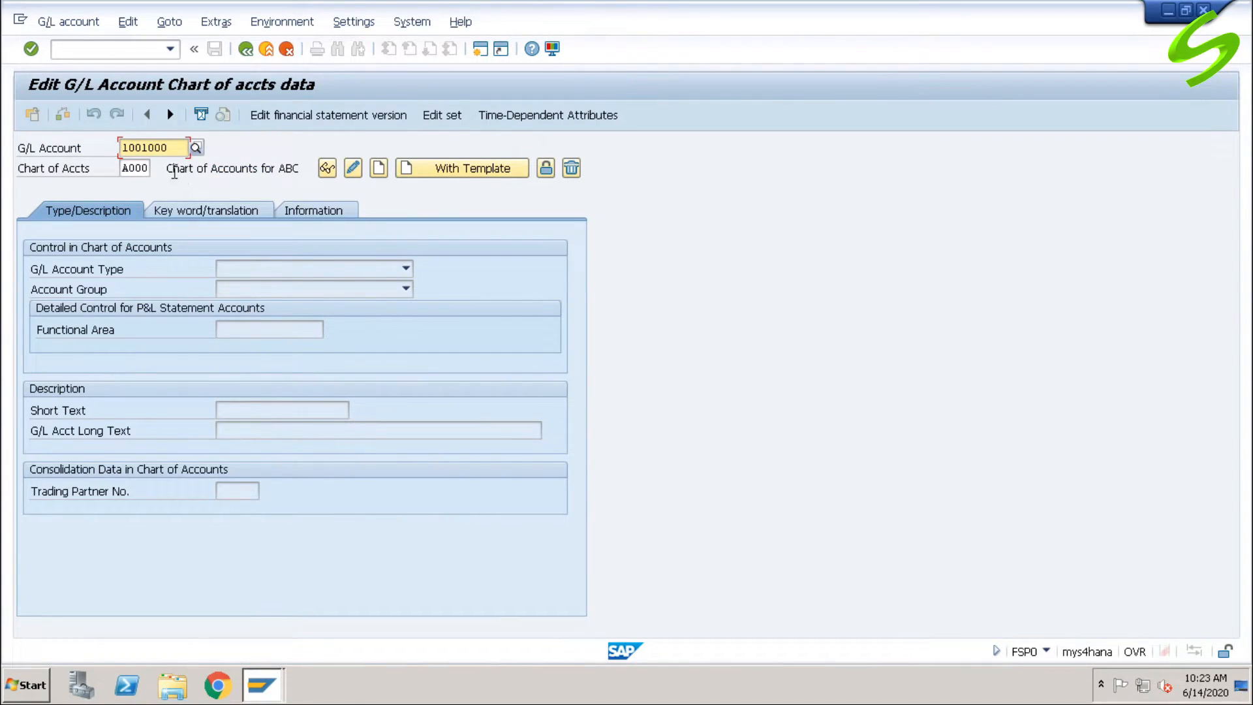
click(180, 149)
key(BackSpace)
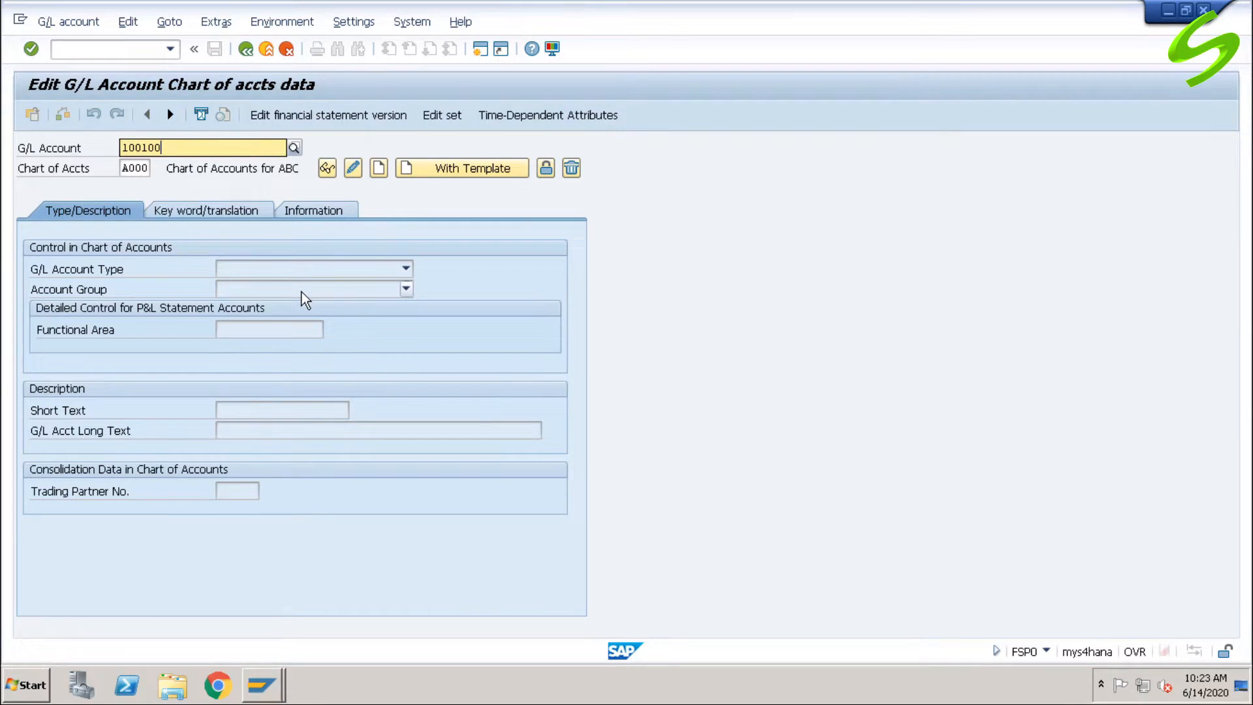
key(Return)
click(379, 168)
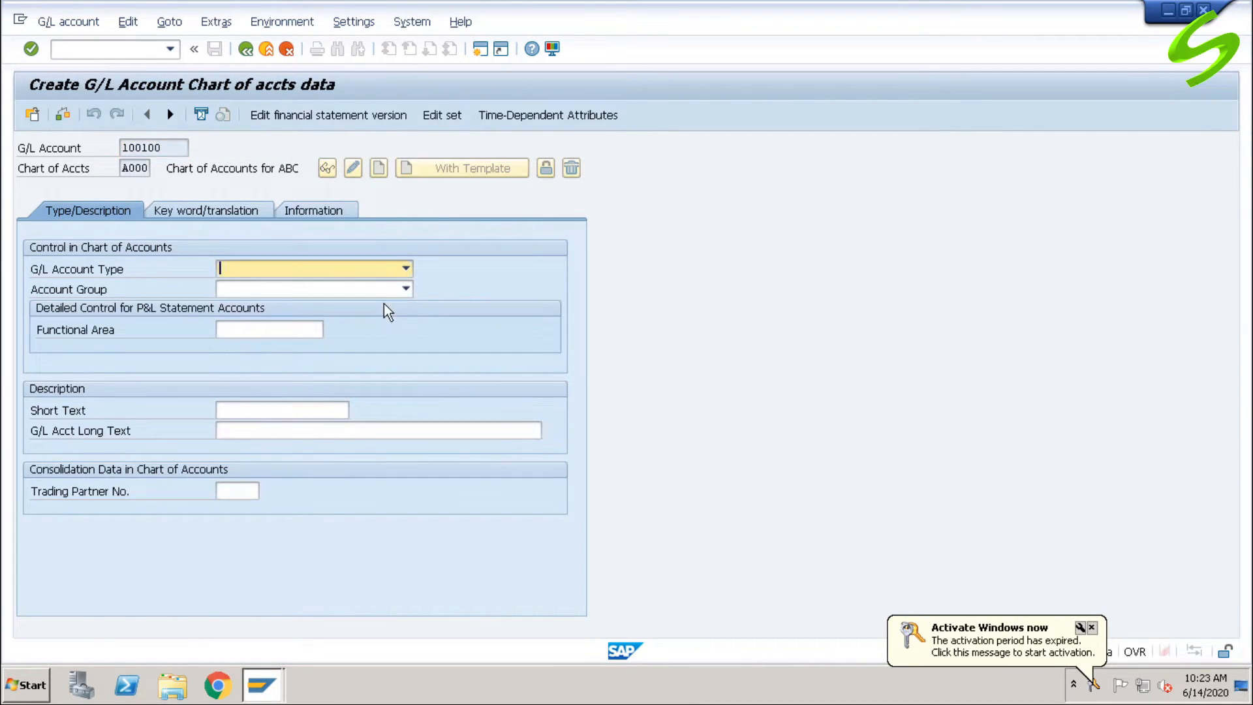
Set the G/L account type to X Balance Sheet Account and the account group to A101 RESERVES & SURPLUS.
click(270, 270)
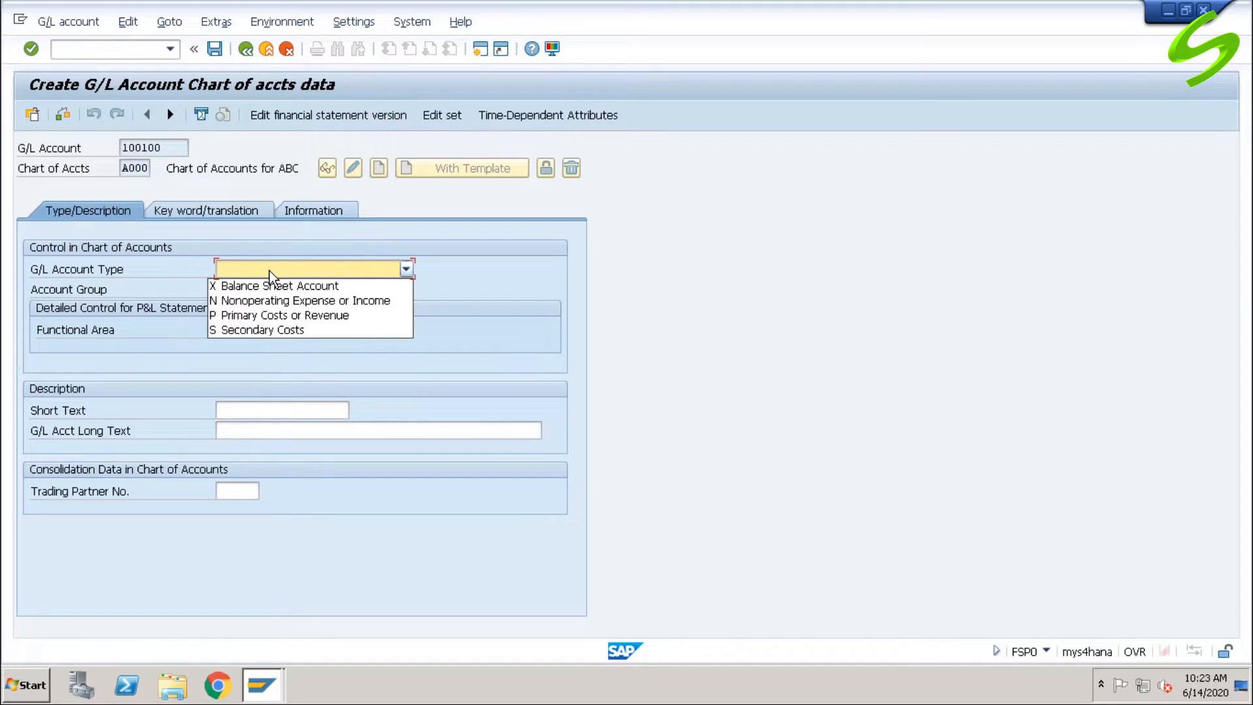
click(272, 286)
click(277, 289)
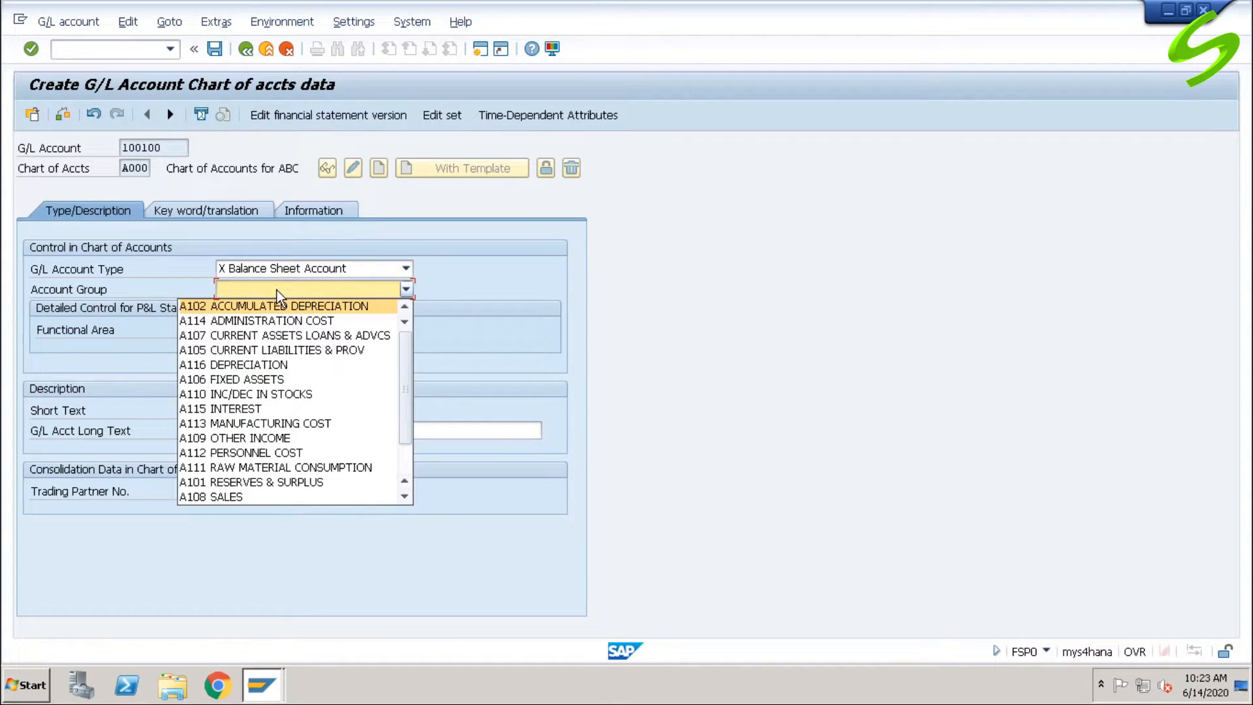
scroll(304, 467, down, 2)
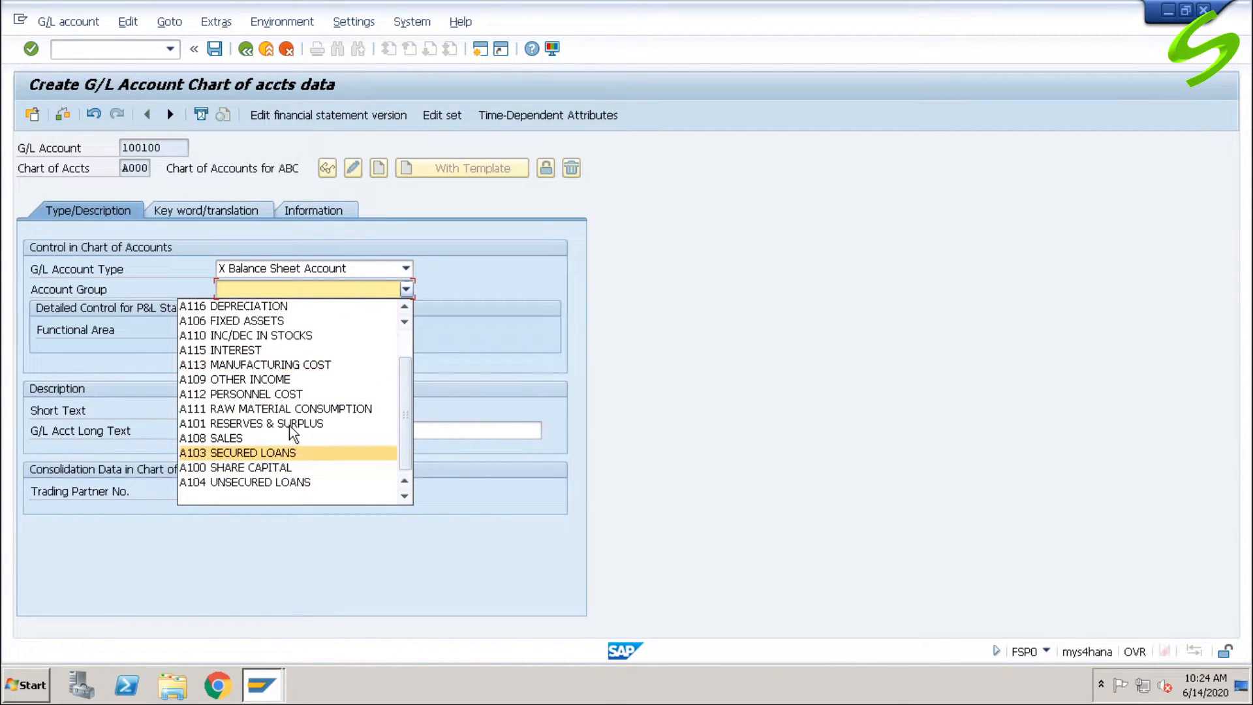
click(302, 424)
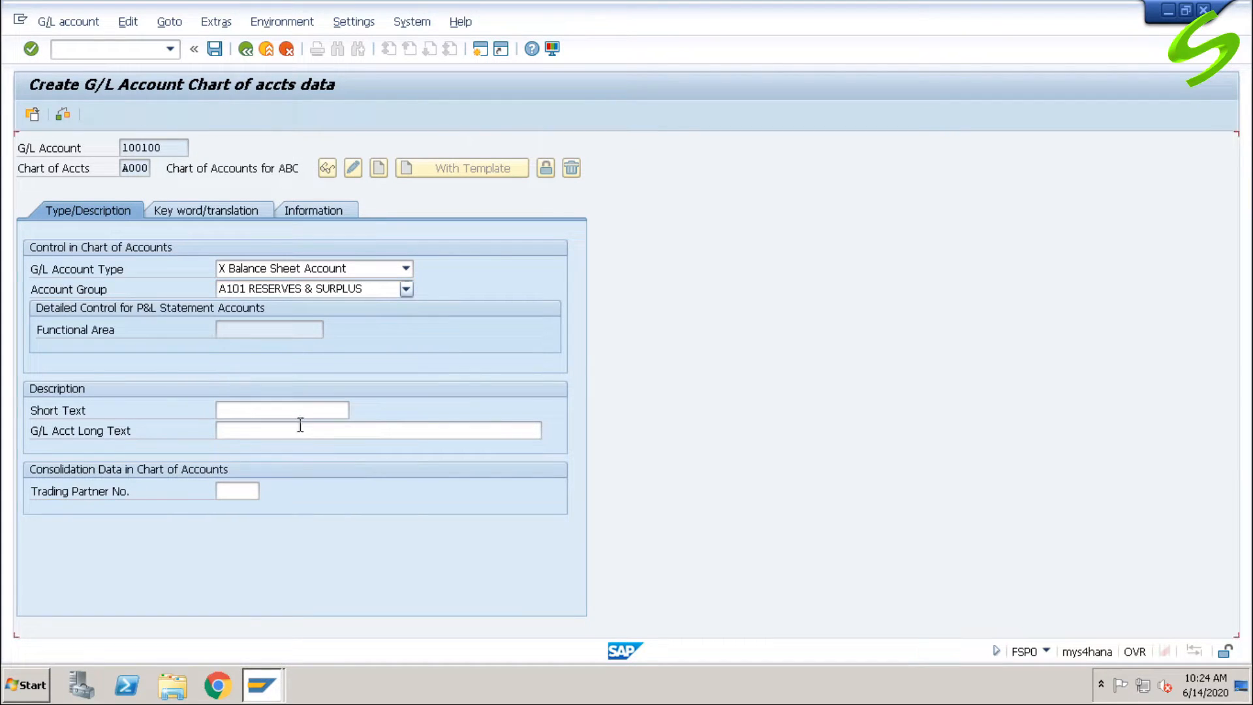
Enter the short text "Retained Earnings Ac" and the long text "Retained Earnings A/c", and save the account.
click(280, 410)
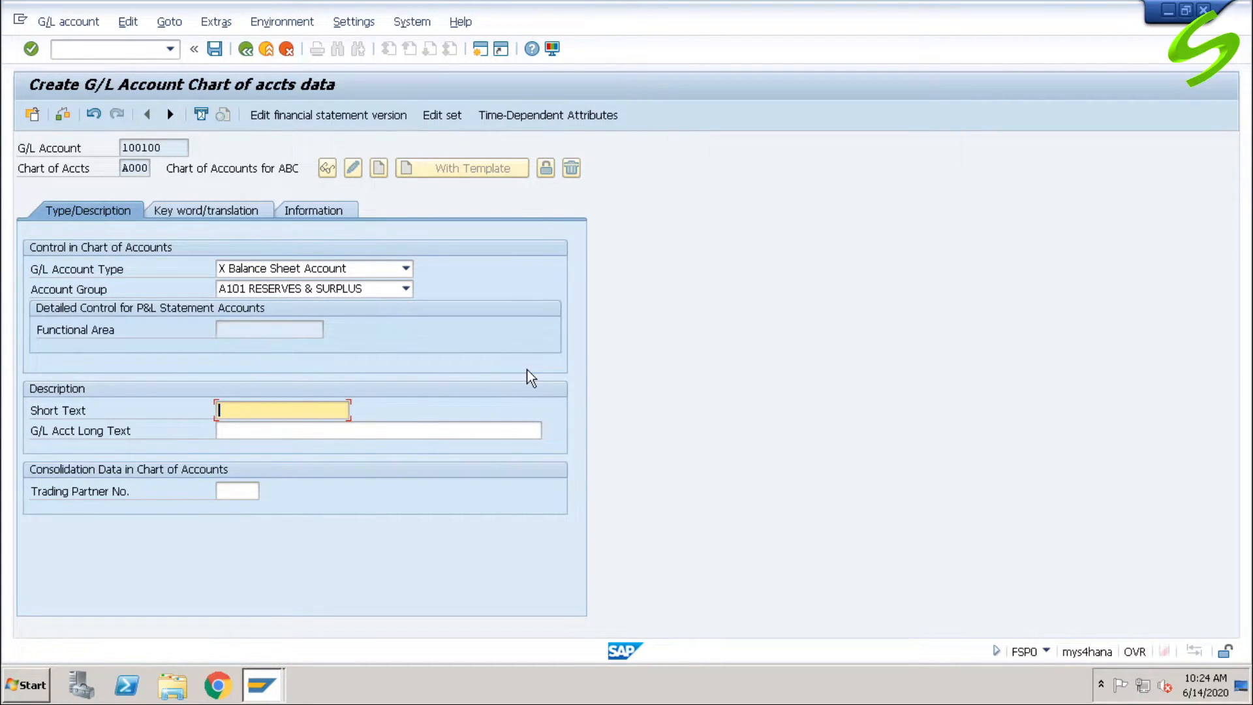
text(Retained Earnings A/)
key(BackSpace)
text(c)
key(Tab)
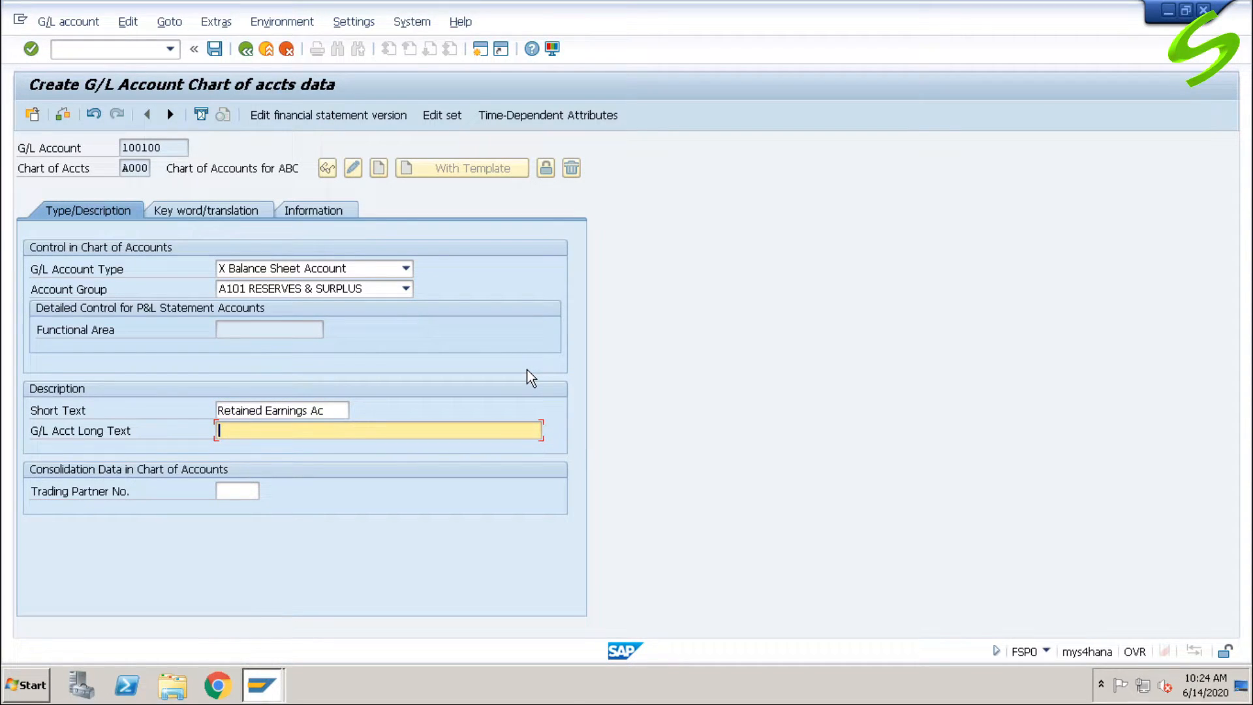
text(Retained Earnings A)
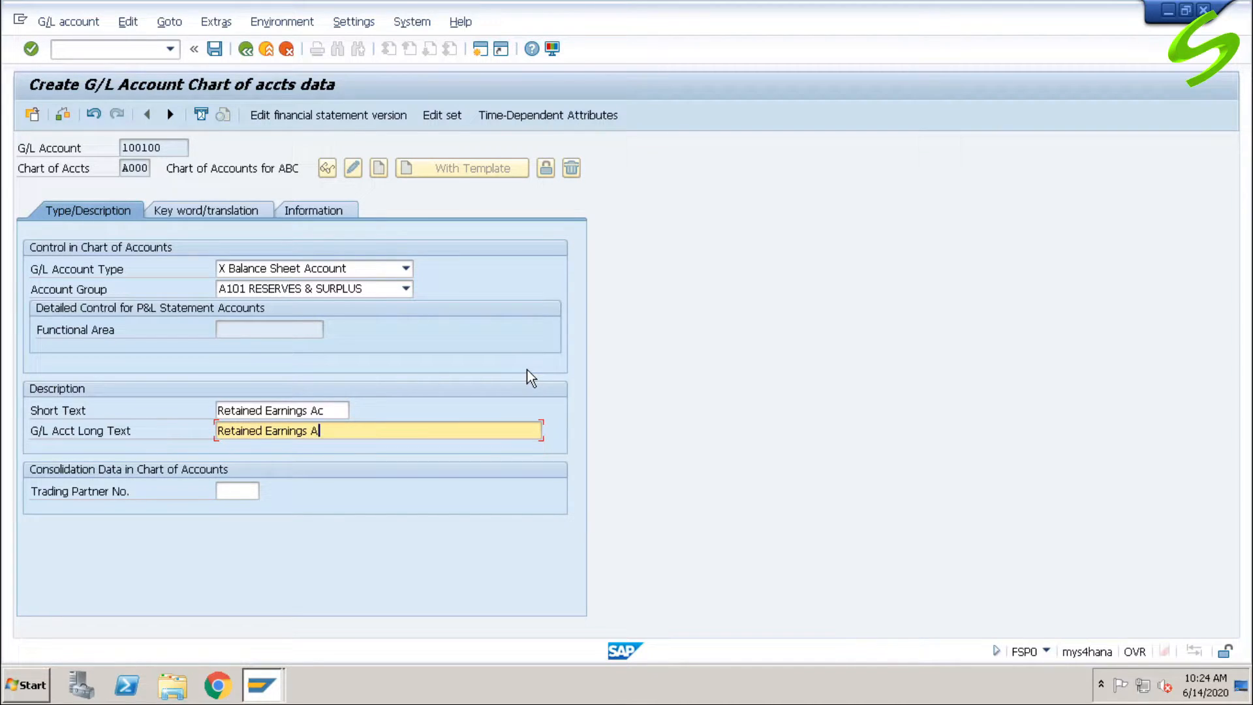
text(/c)
click(214, 48)
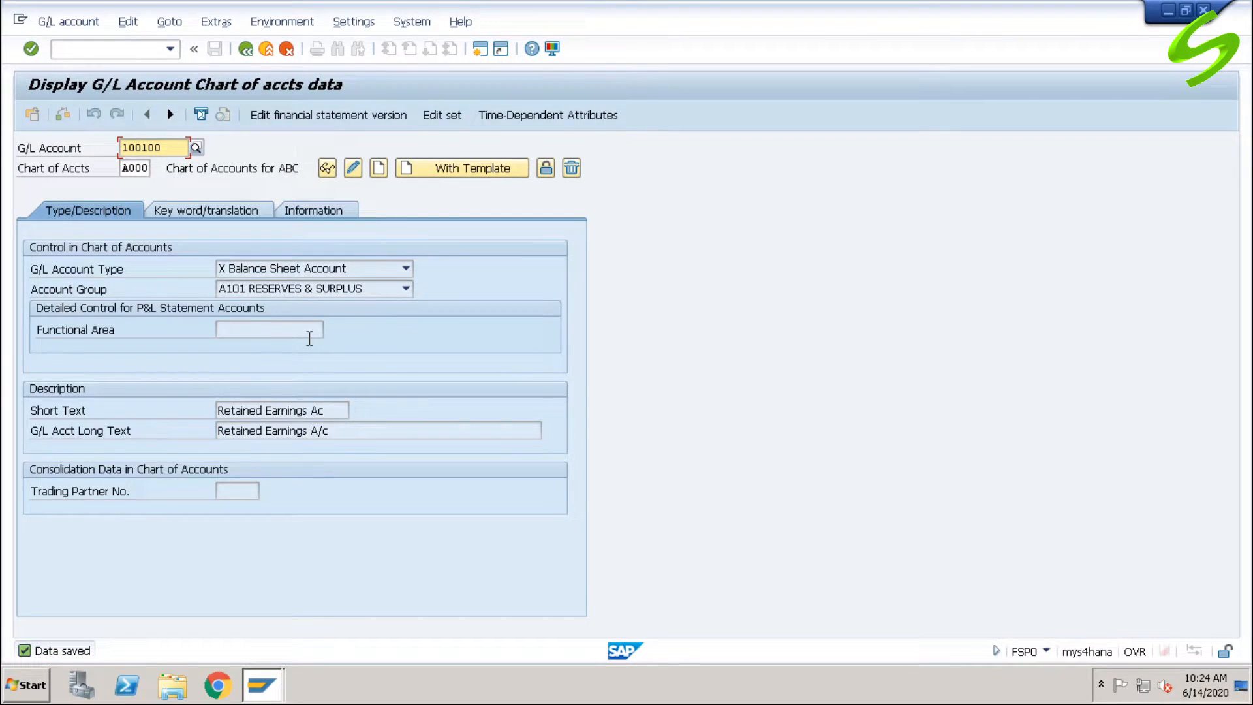
Switch to transaction FSS0 and start creating company code data for account 100100 in company code A001.
click(133, 49)
text(/nfs0)
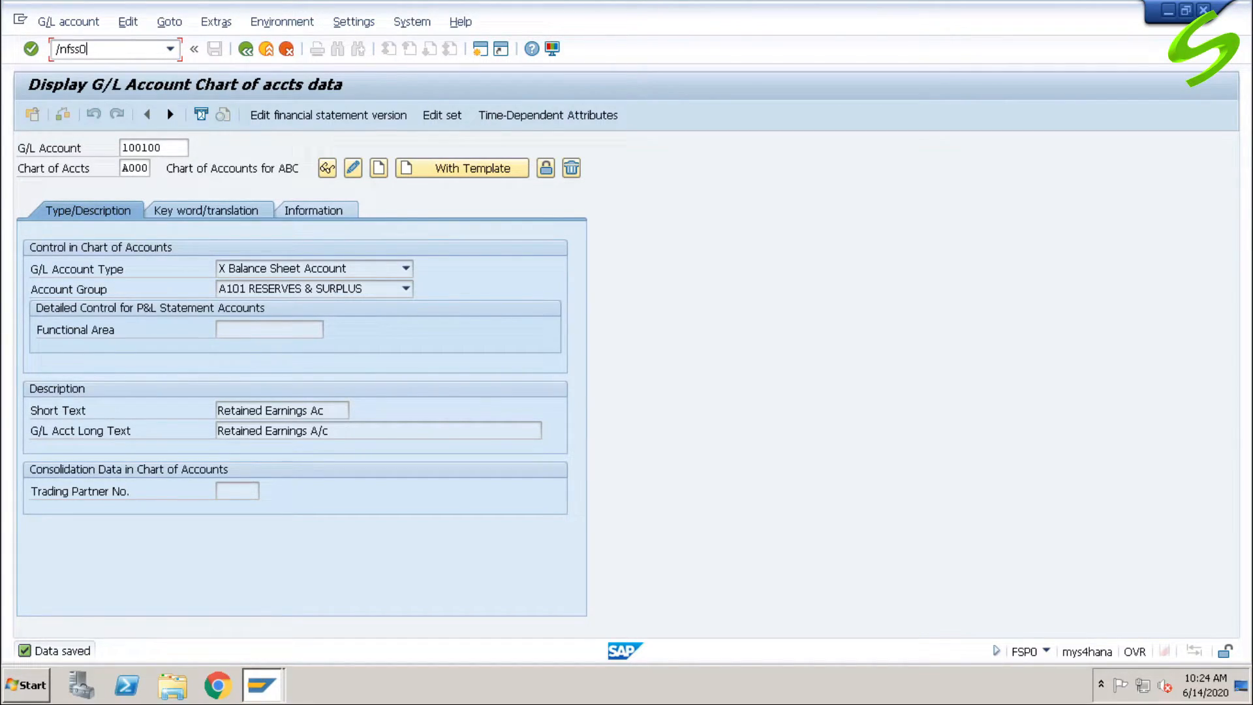
key(Return)
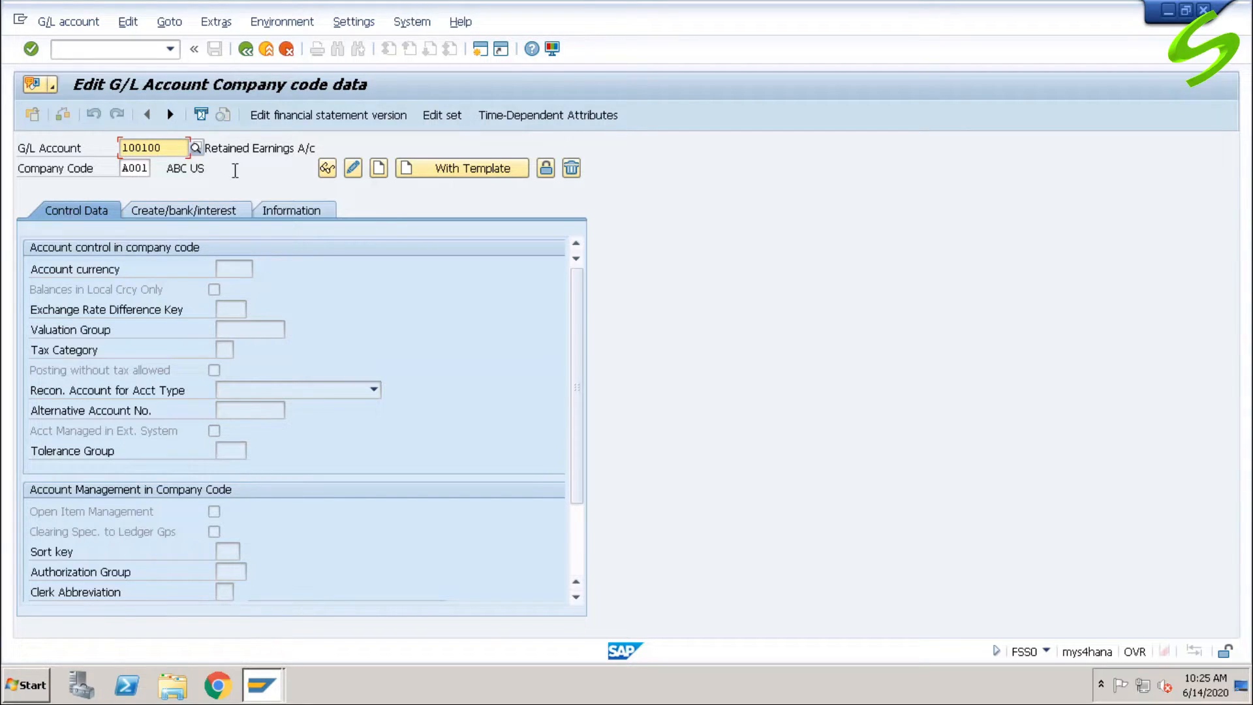
click(379, 168)
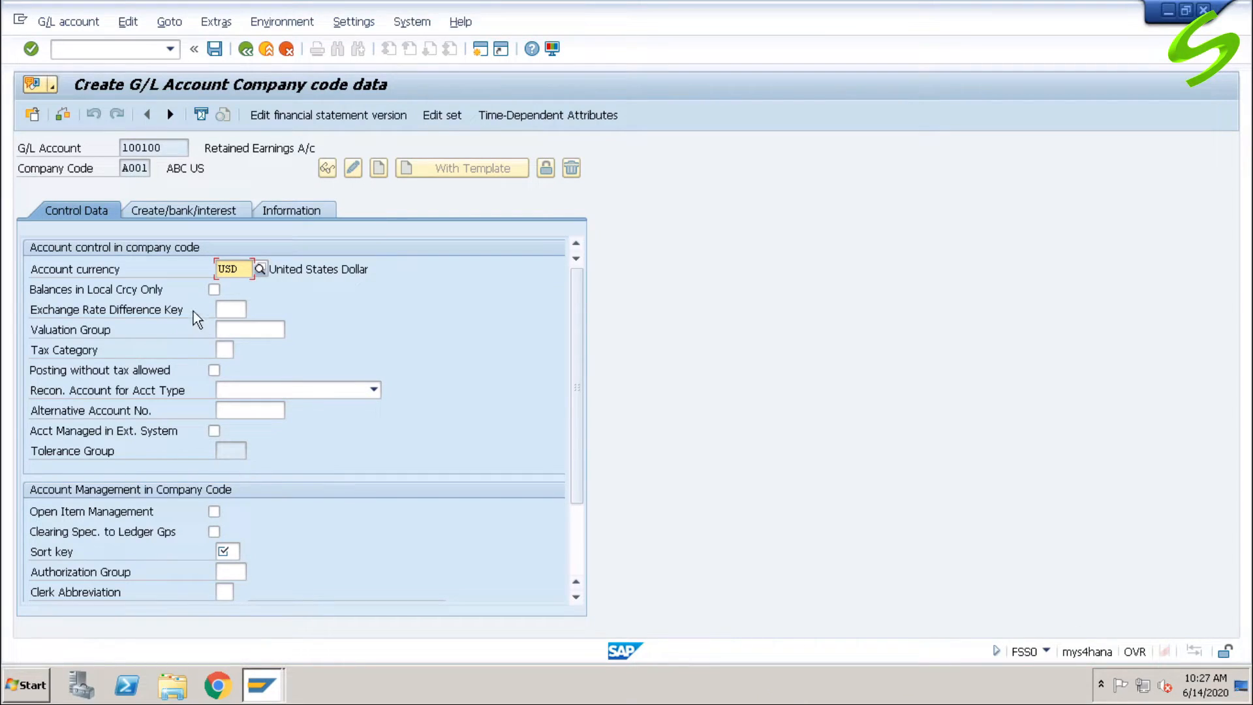
Set the tax category to * (All tax types allowed) and allow posting without tax.
click(227, 351)
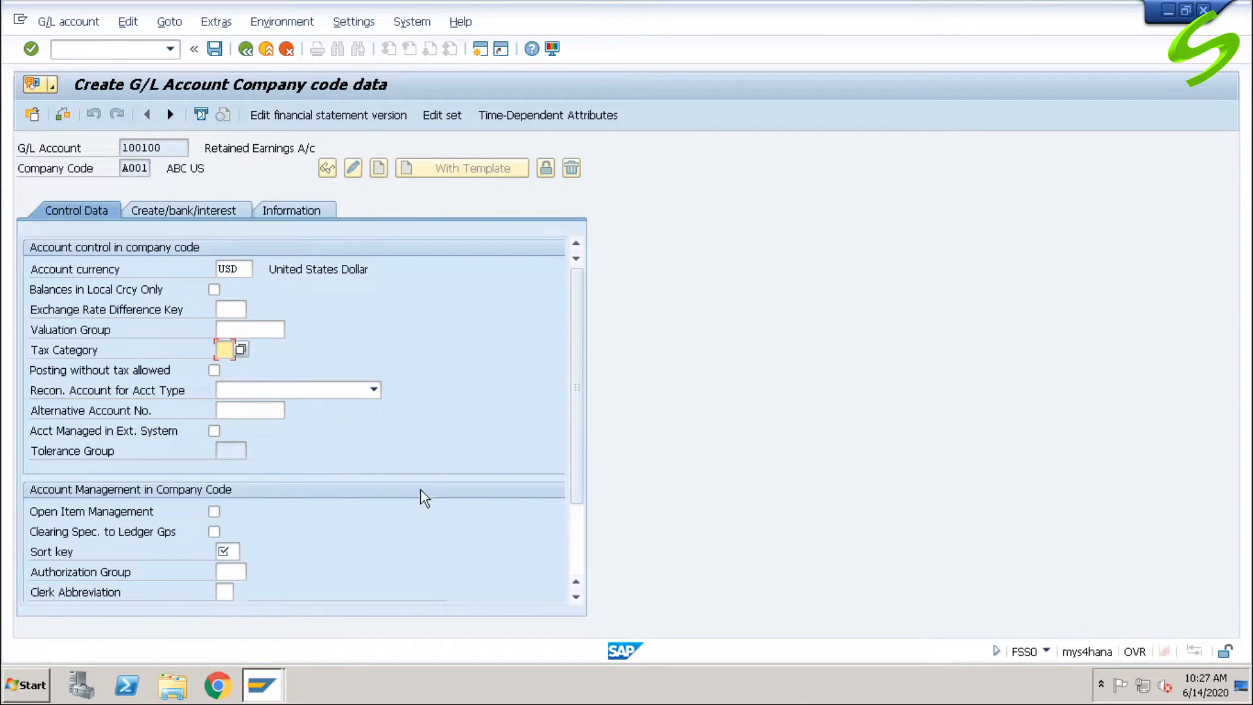
click(241, 350)
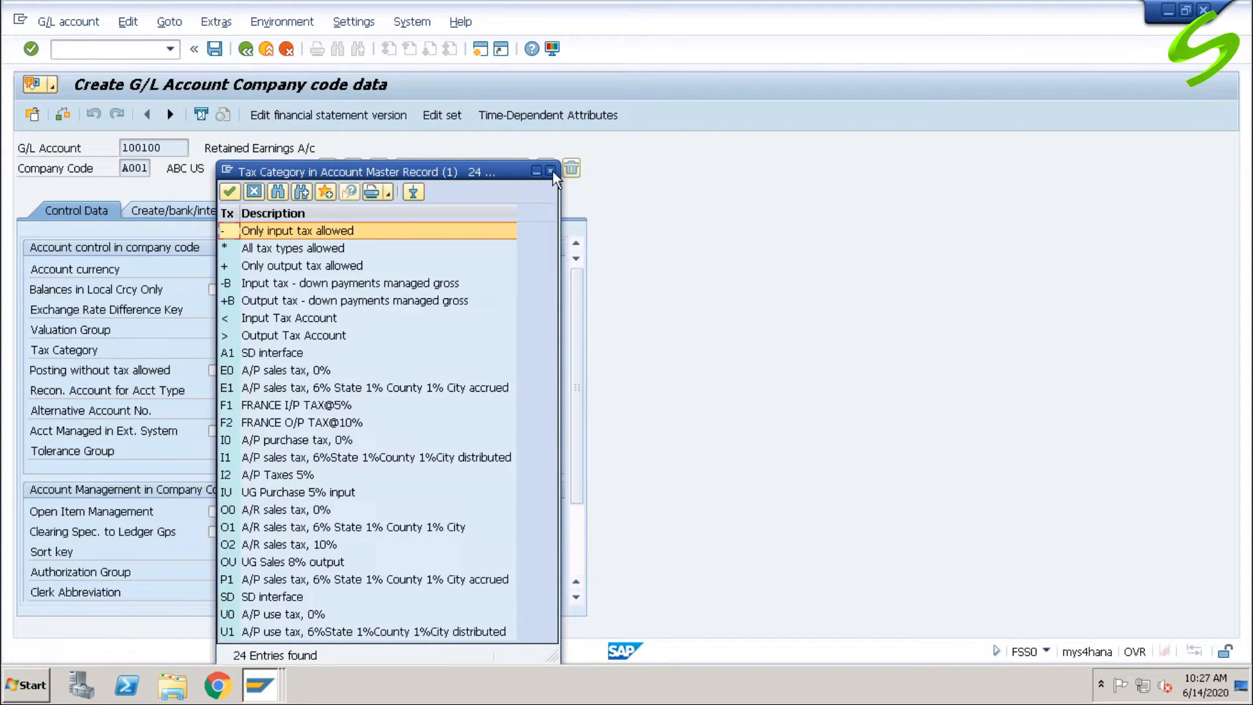
click(551, 171)
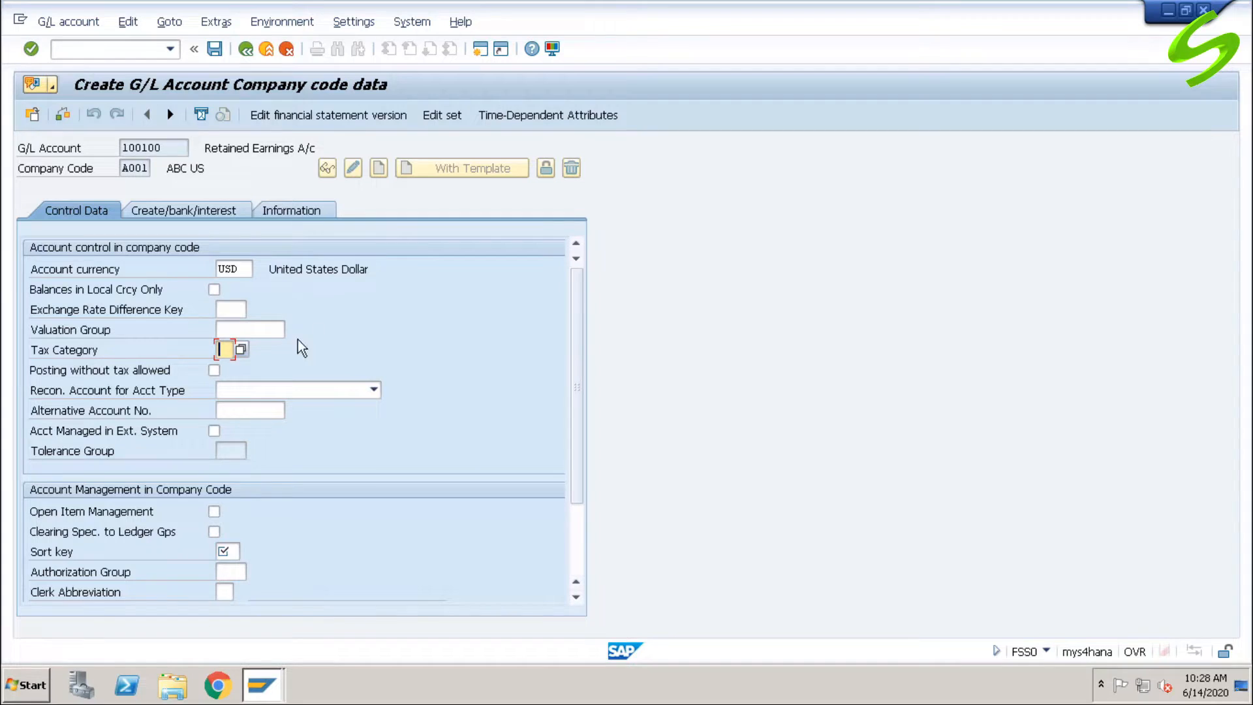
click(241, 350)
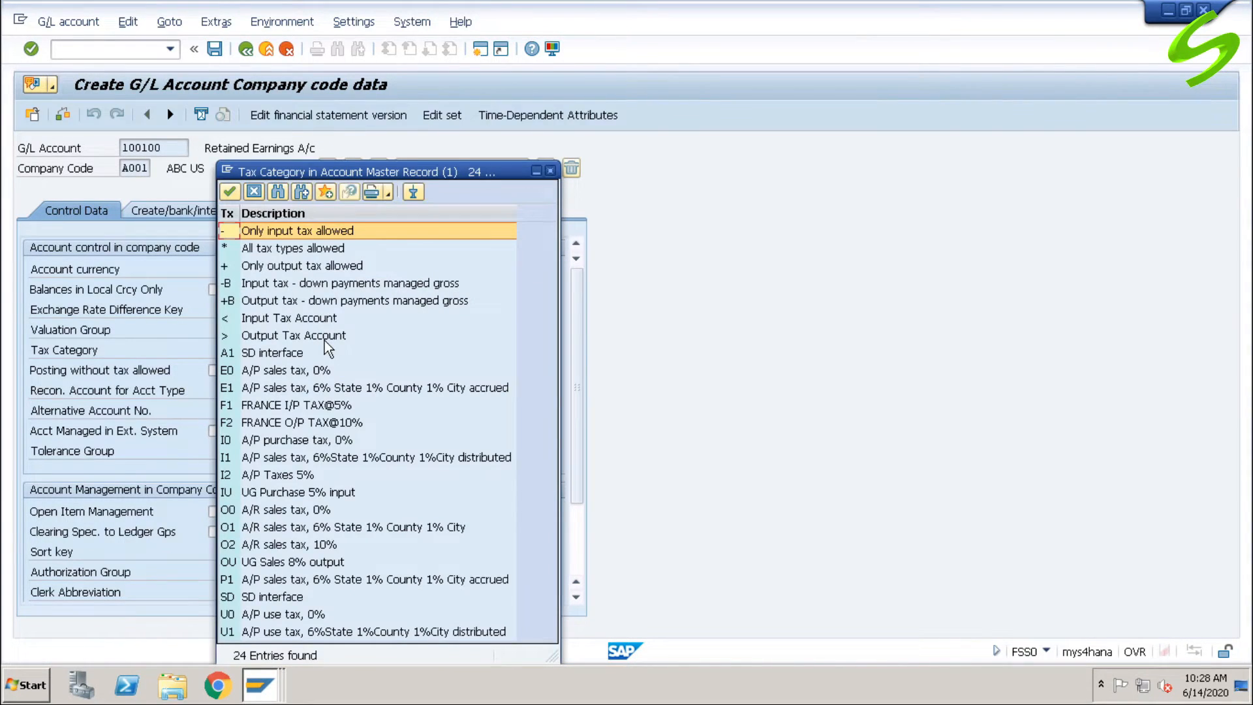
click(274, 250)
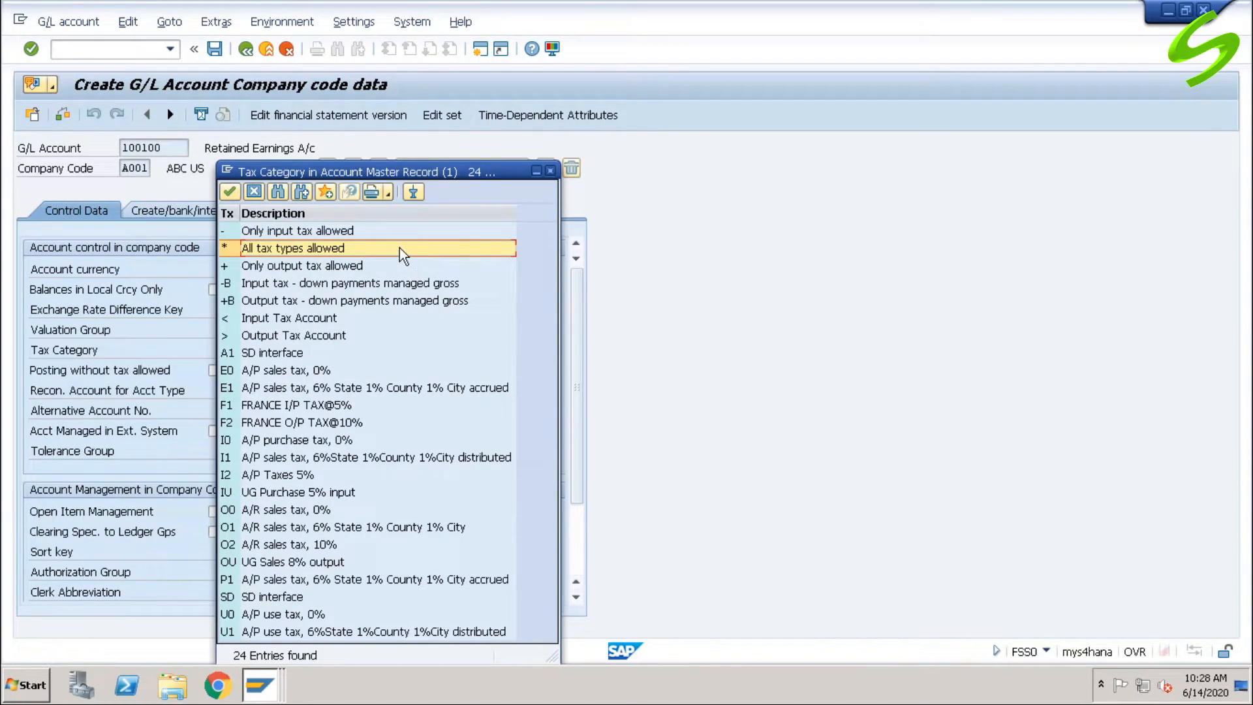
double_click(399, 248)
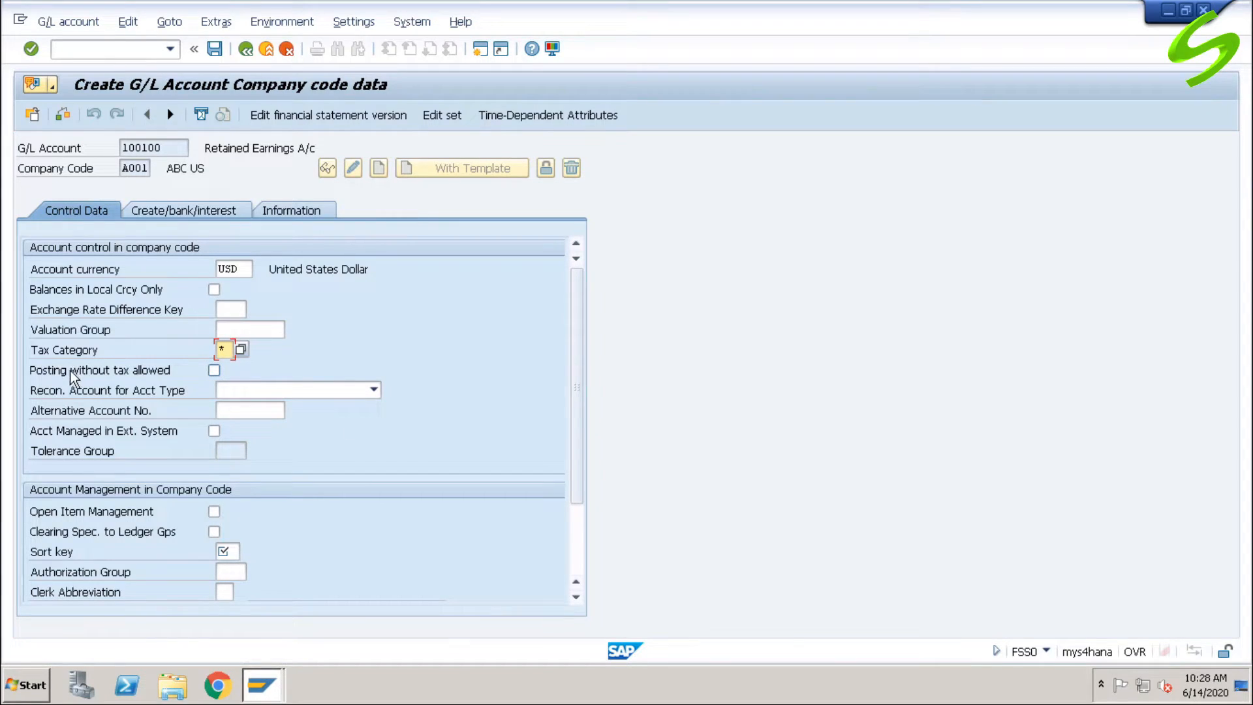
click(69, 375)
Review the available reconciliation account types without selecting one.
click(228, 410)
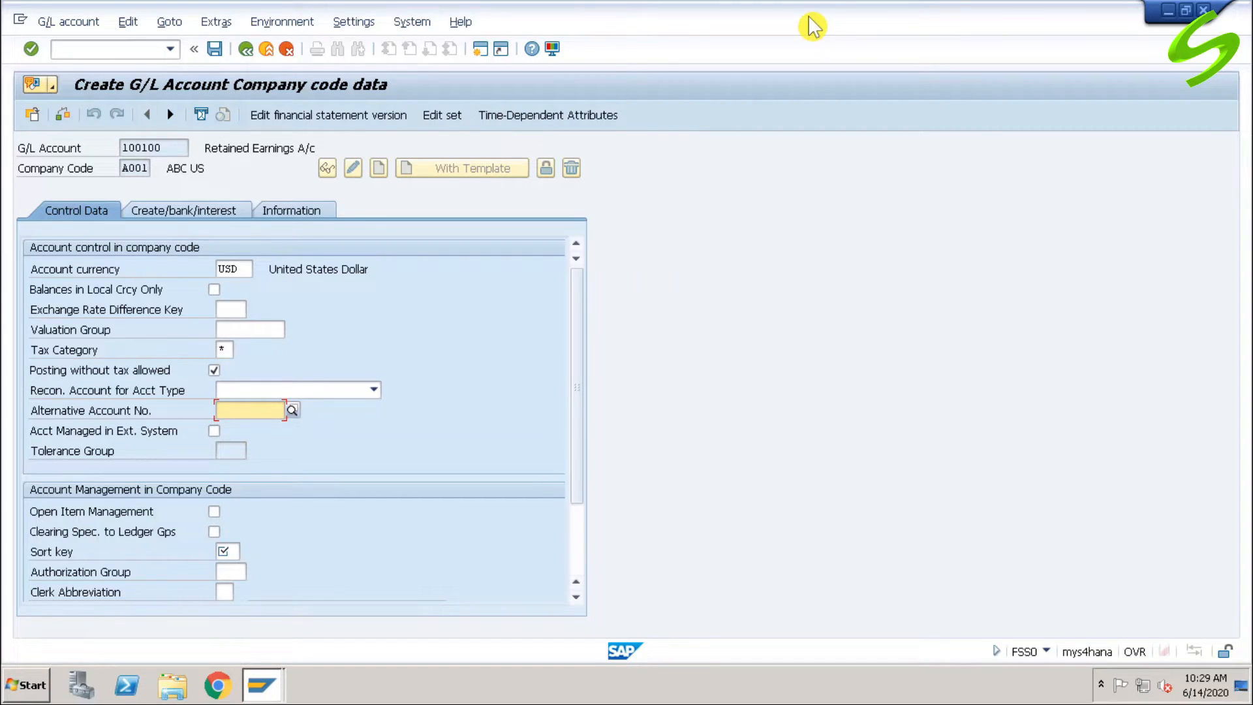
click(276, 390)
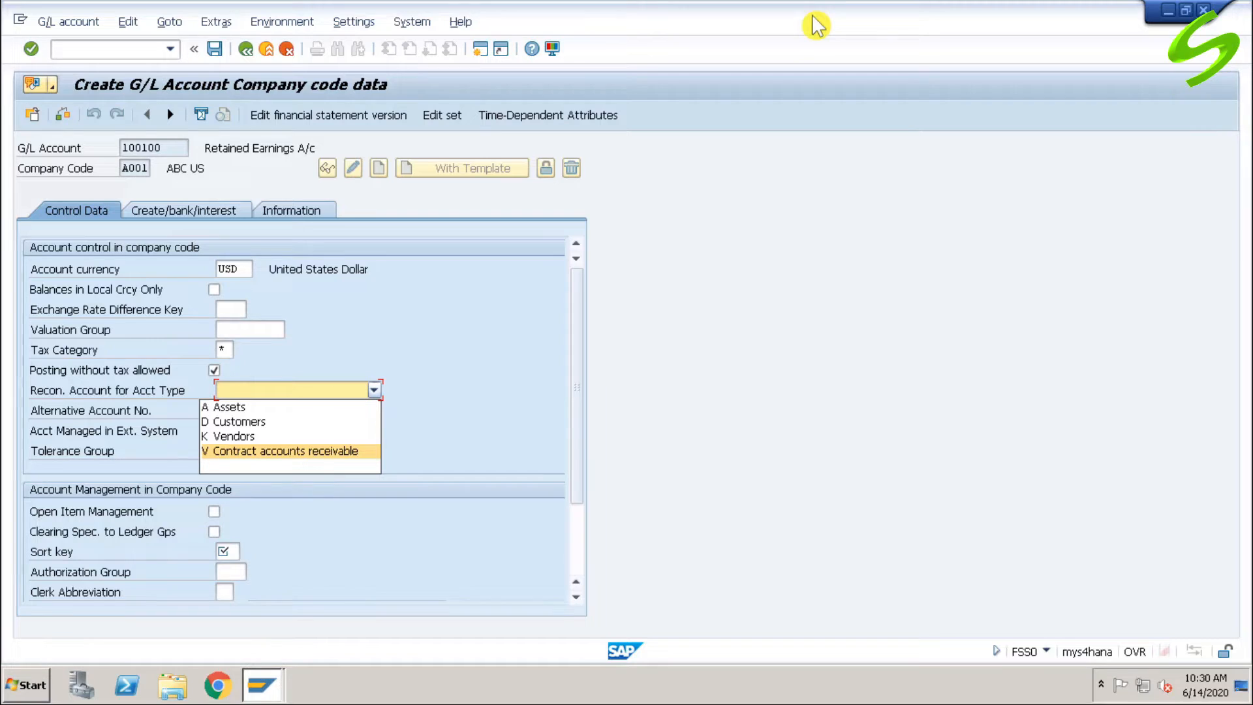
click(323, 395)
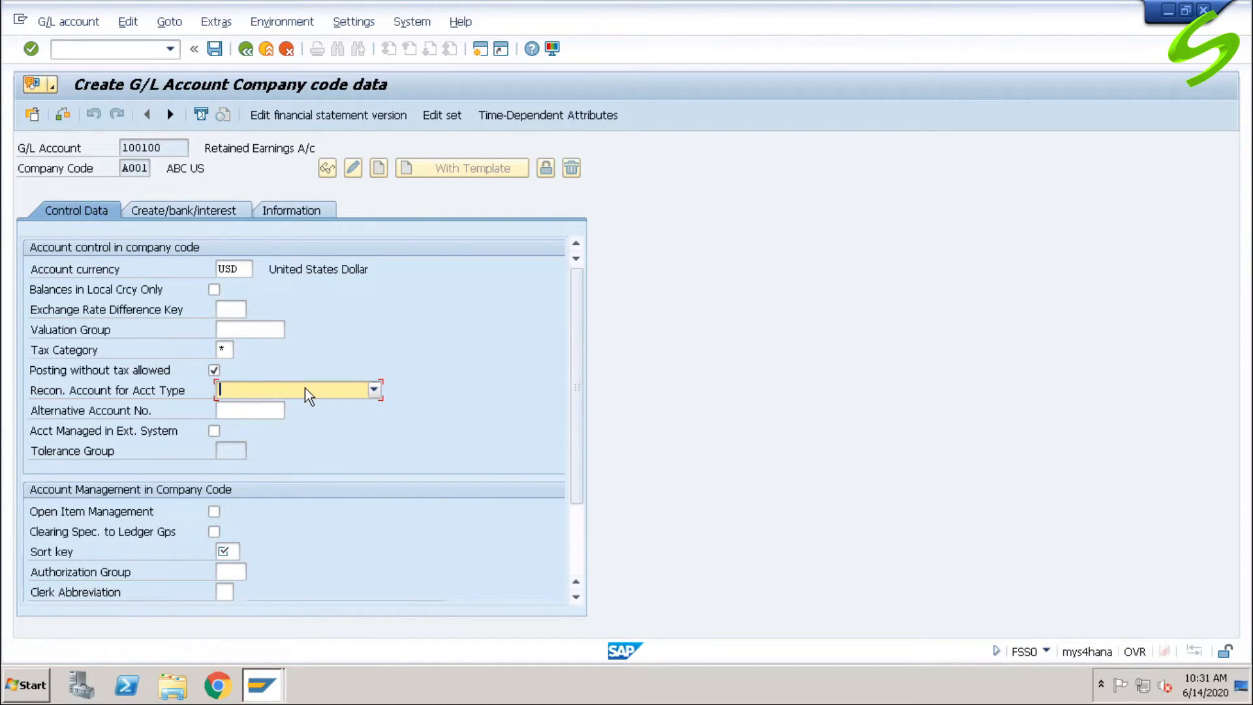
Try enabling Open Item Management for the account, then clear it again.
drag(579, 397, 582, 449)
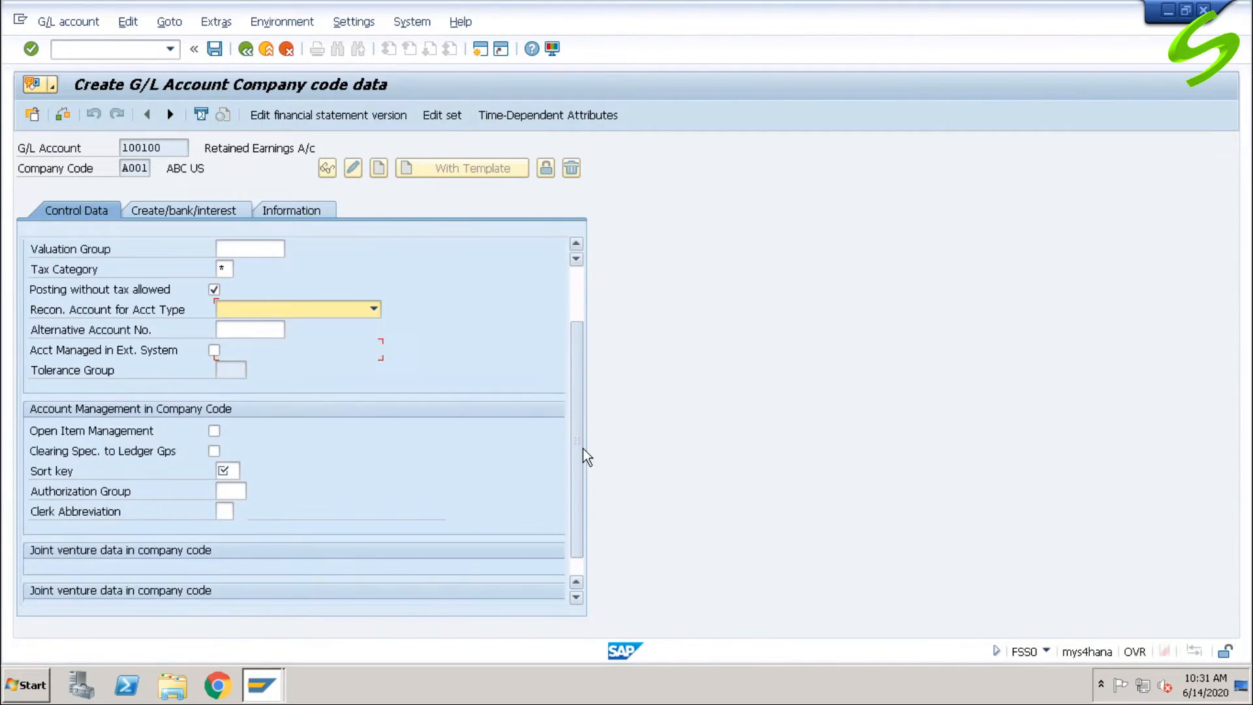
click(214, 411)
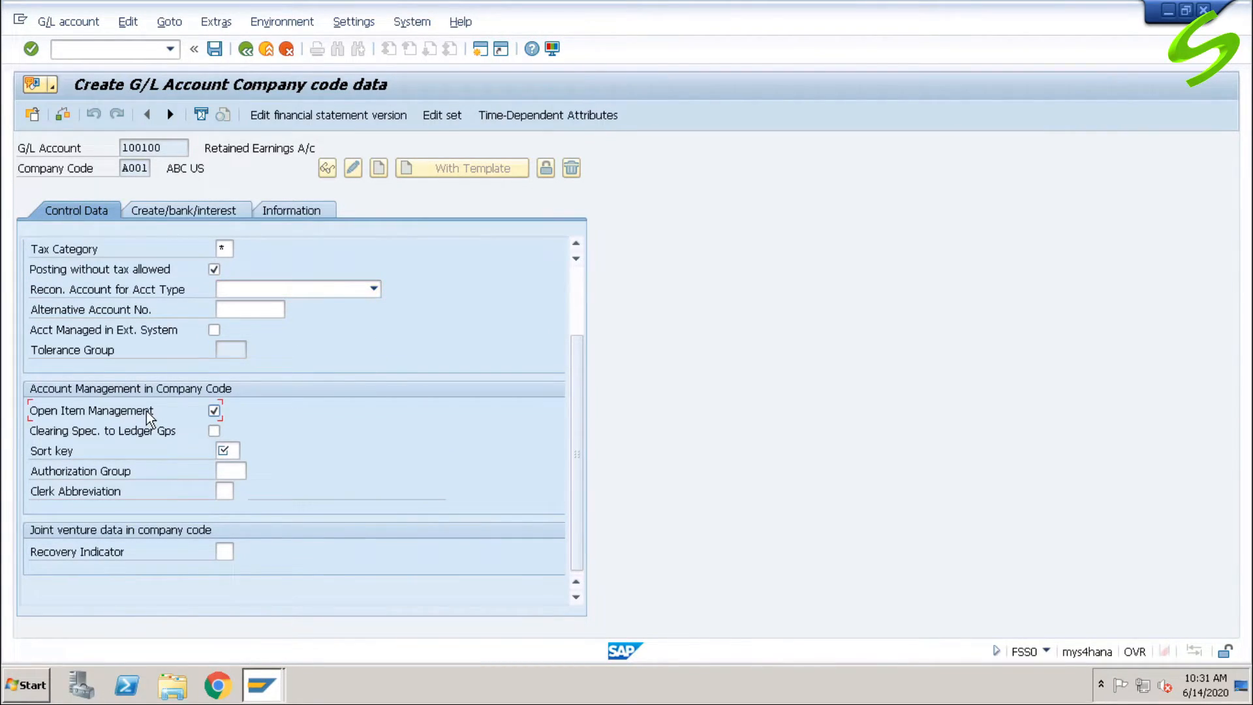
click(198, 414)
Set the account's sort key to 001 (Posting date).
click(227, 451)
click(232, 472)
click(230, 450)
click(238, 470)
click(231, 451)
click(235, 350)
click(230, 451)
click(231, 474)
drag(578, 433, 577, 391)
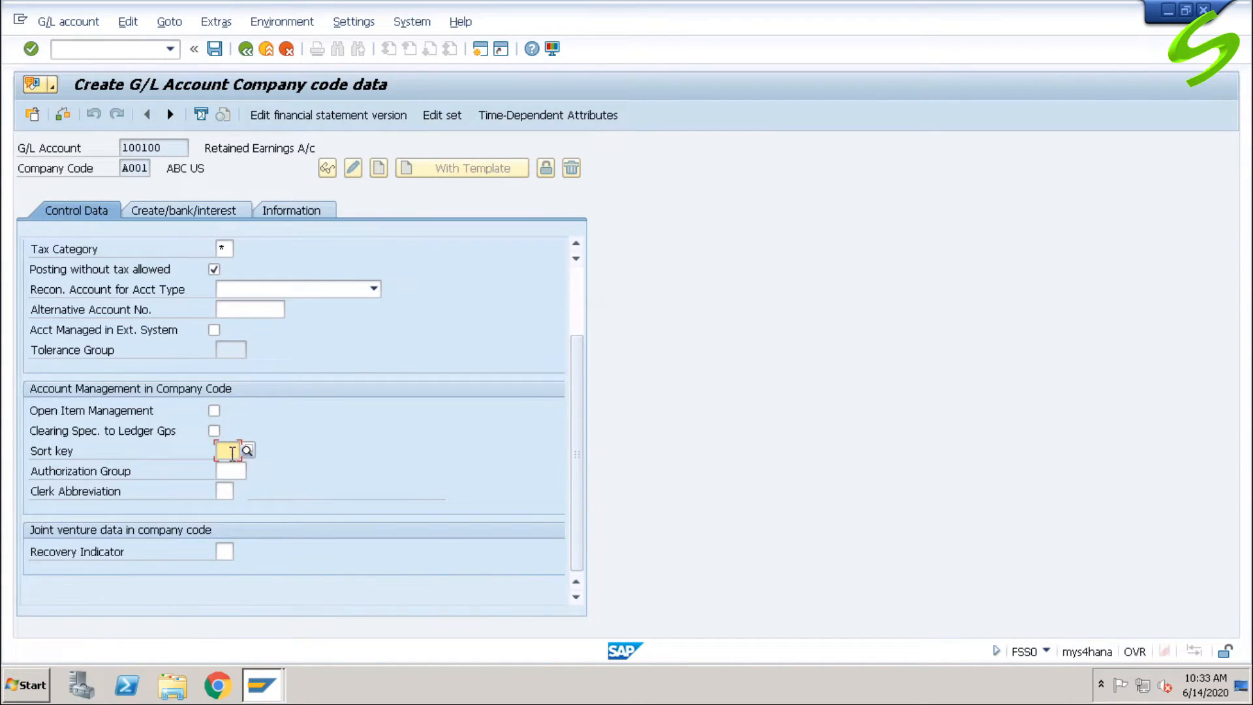
click(248, 450)
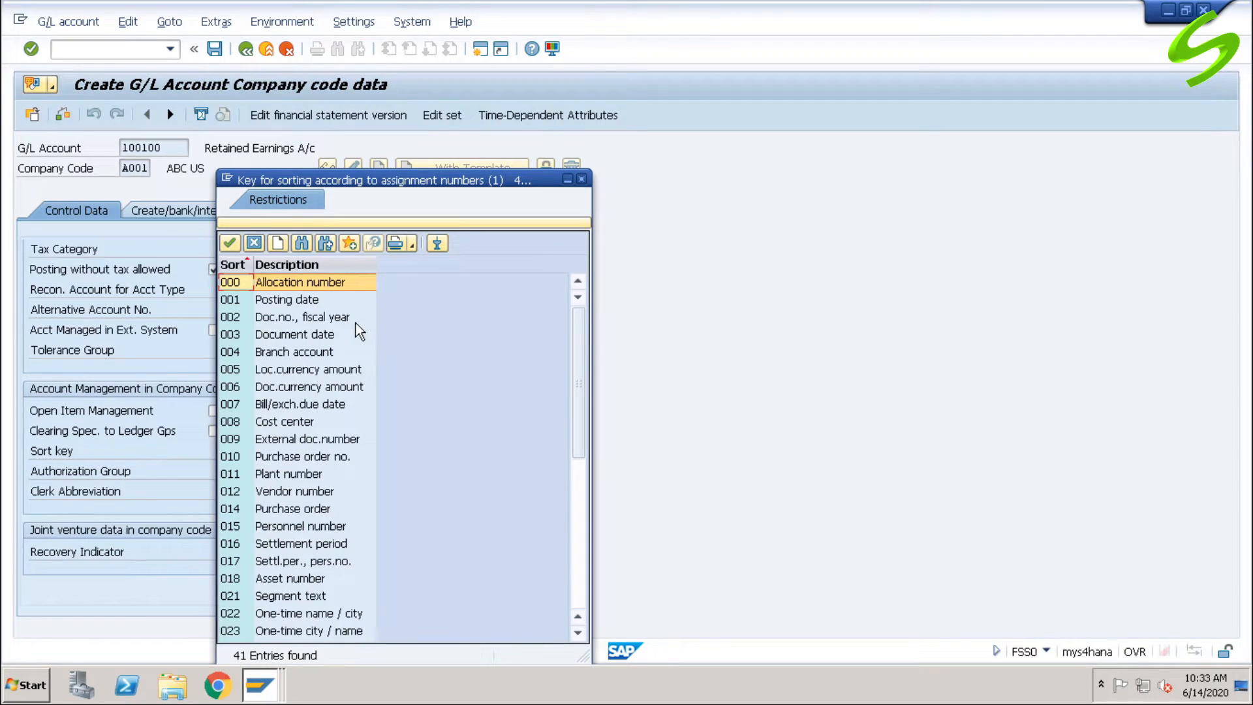
double_click(335, 301)
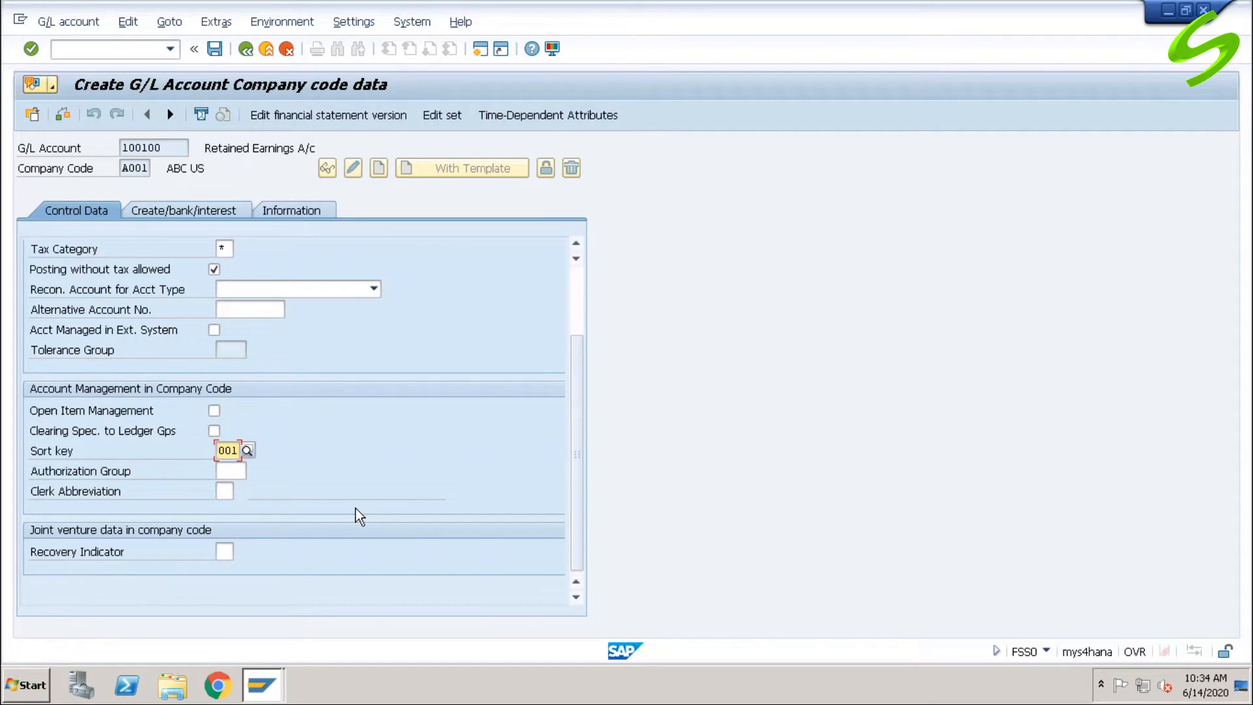
Open the account's document creation and bank settings, and try to save the company code data without a field status group.
click(185, 210)
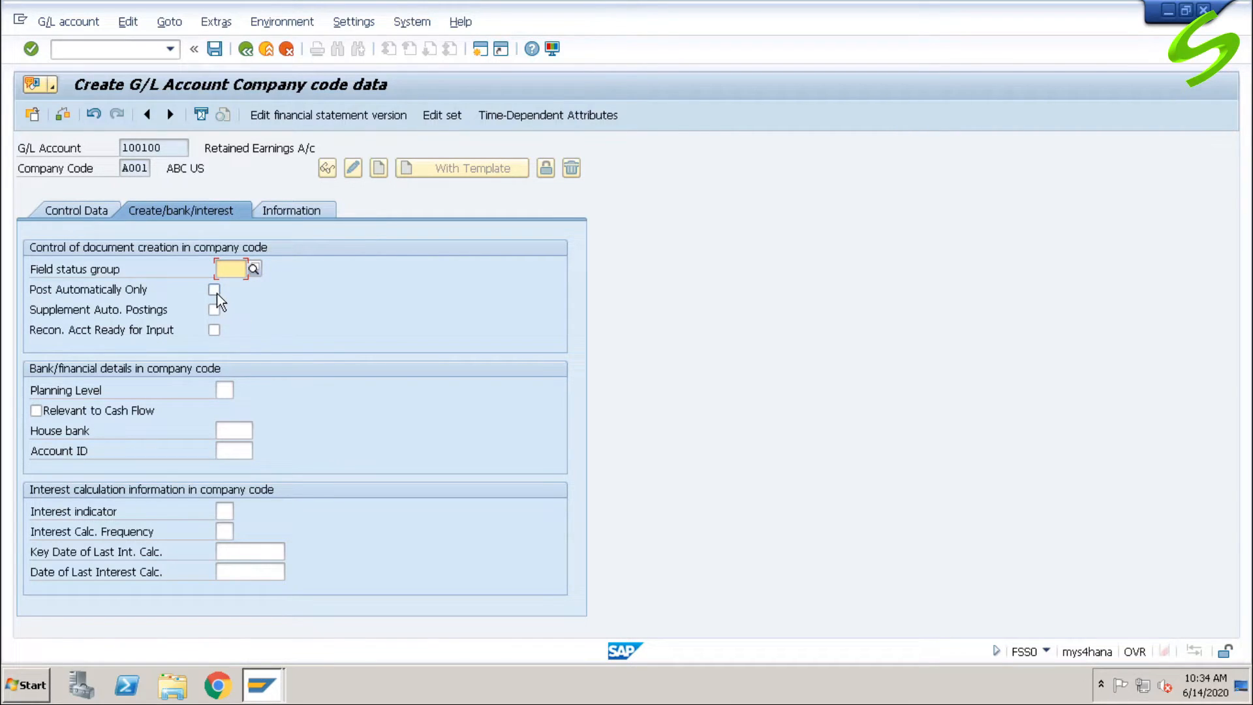
click(237, 430)
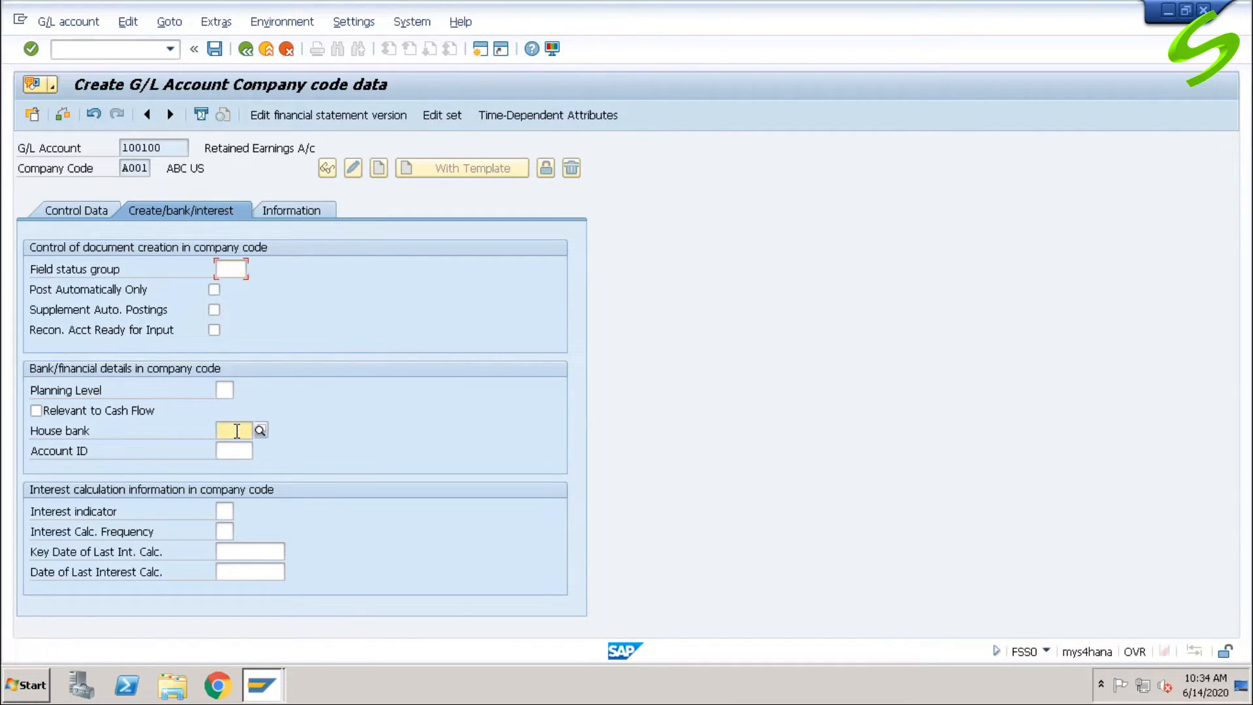
click(214, 49)
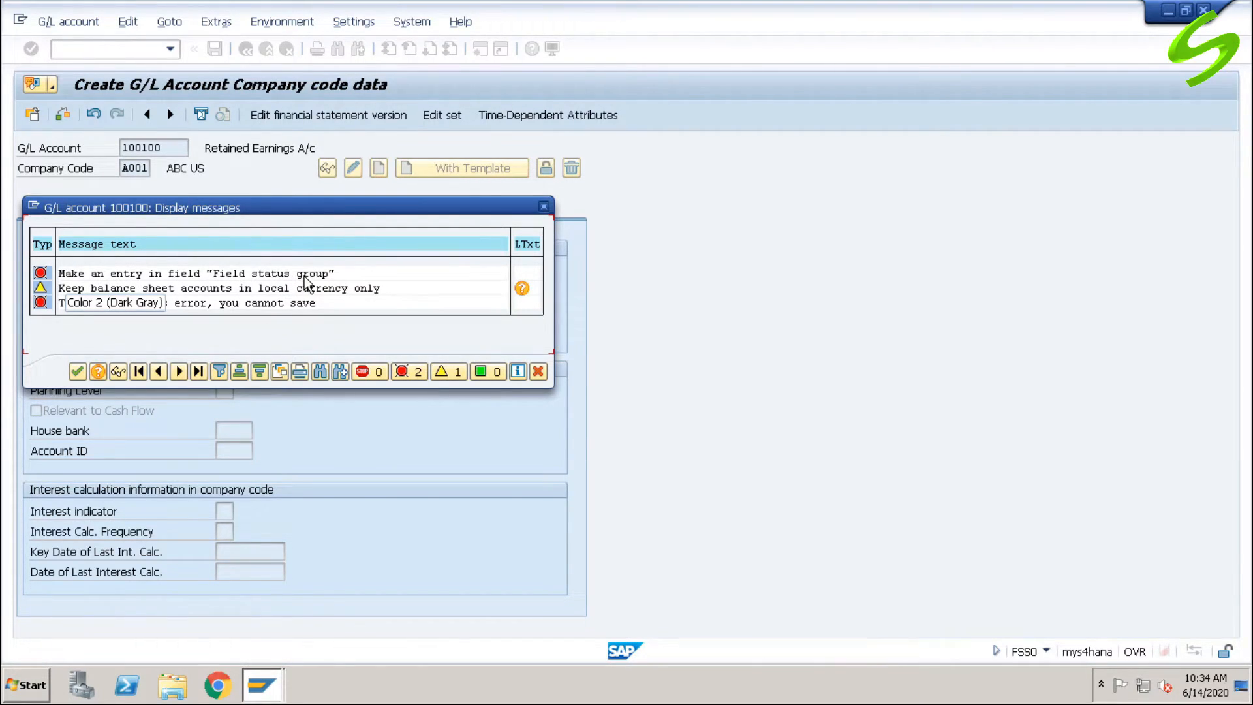
Dismiss the error messages and set the account's field status group to G001, General (with text, assignment).
click(545, 208)
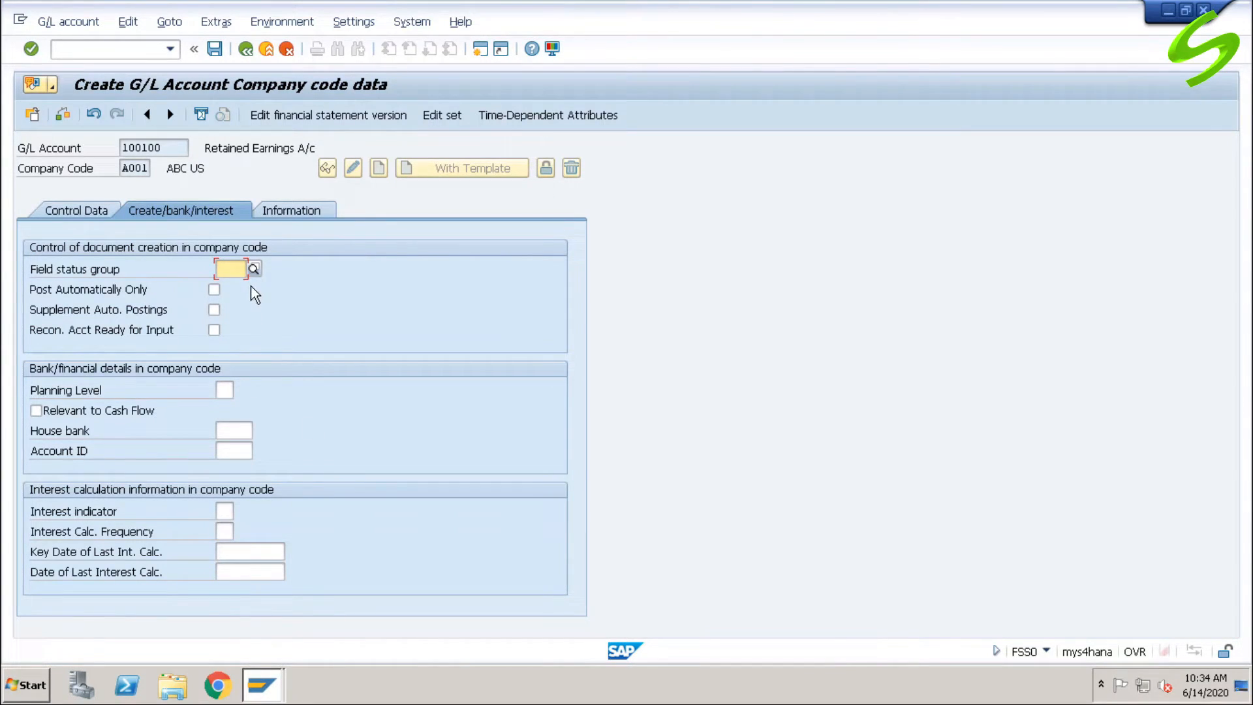
key(F4)
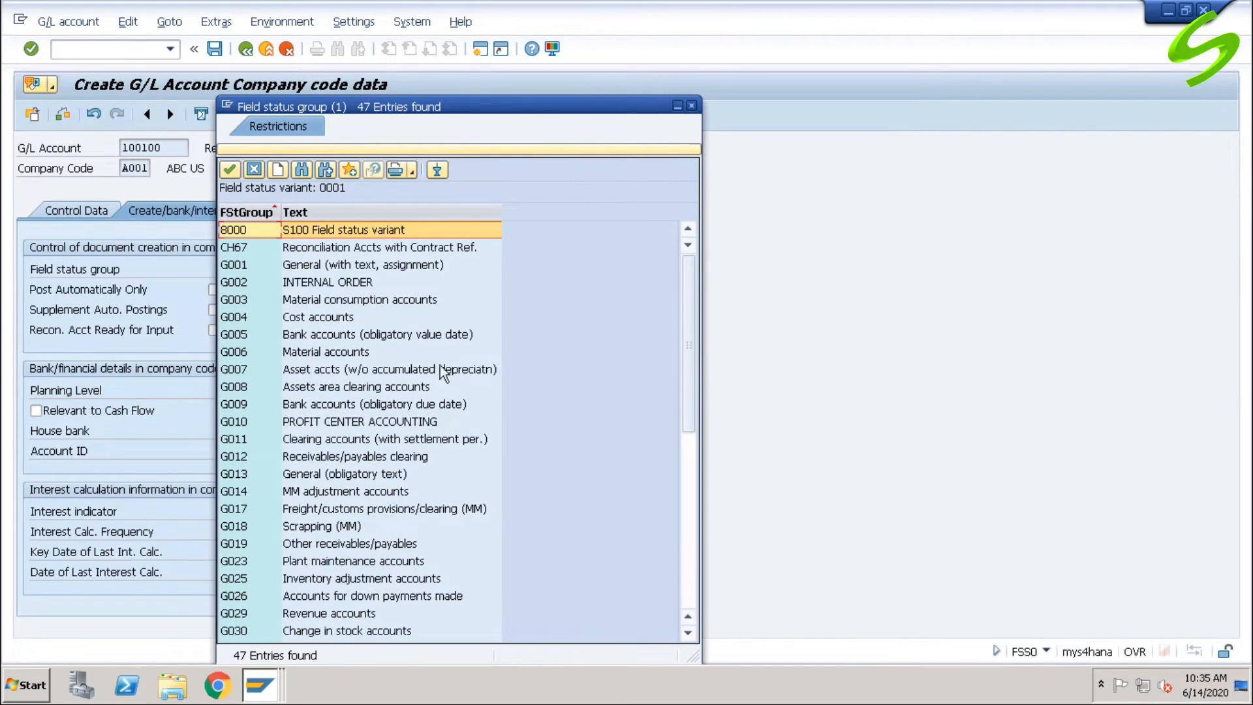
click(387, 266)
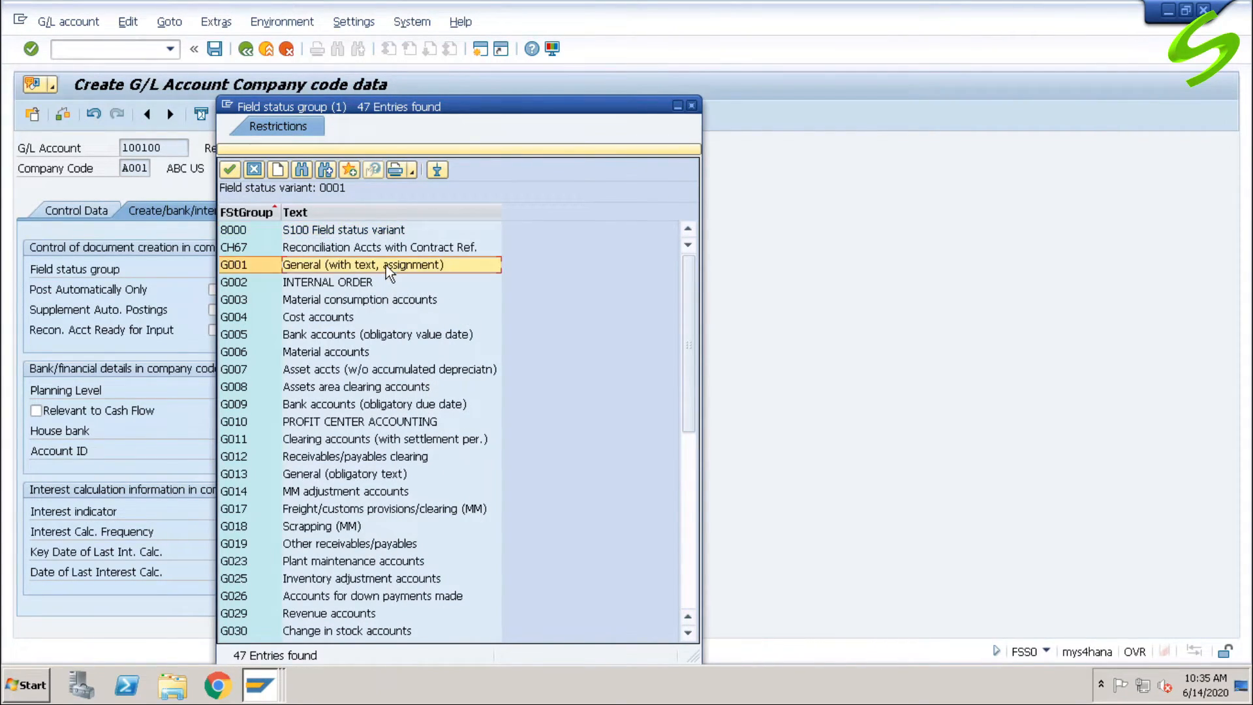
double_click(480, 264)
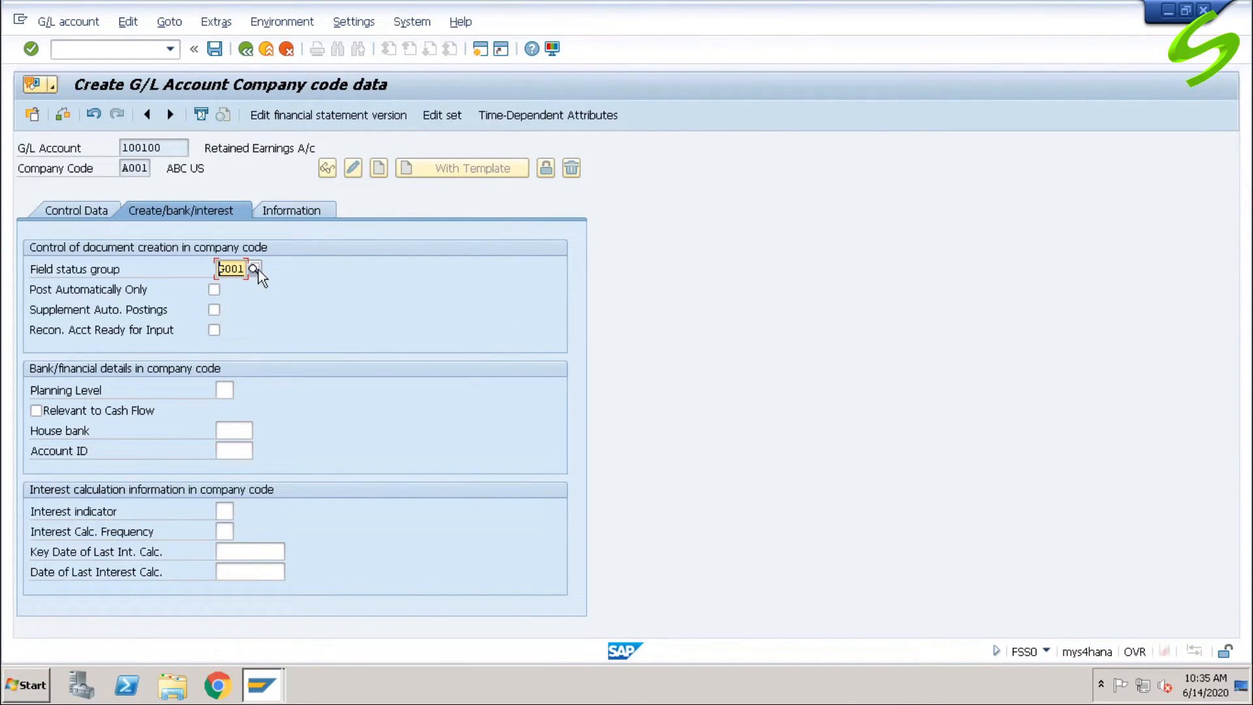
Review the available field status groups, from G001 to G006, without changing the assigned group.
click(254, 269)
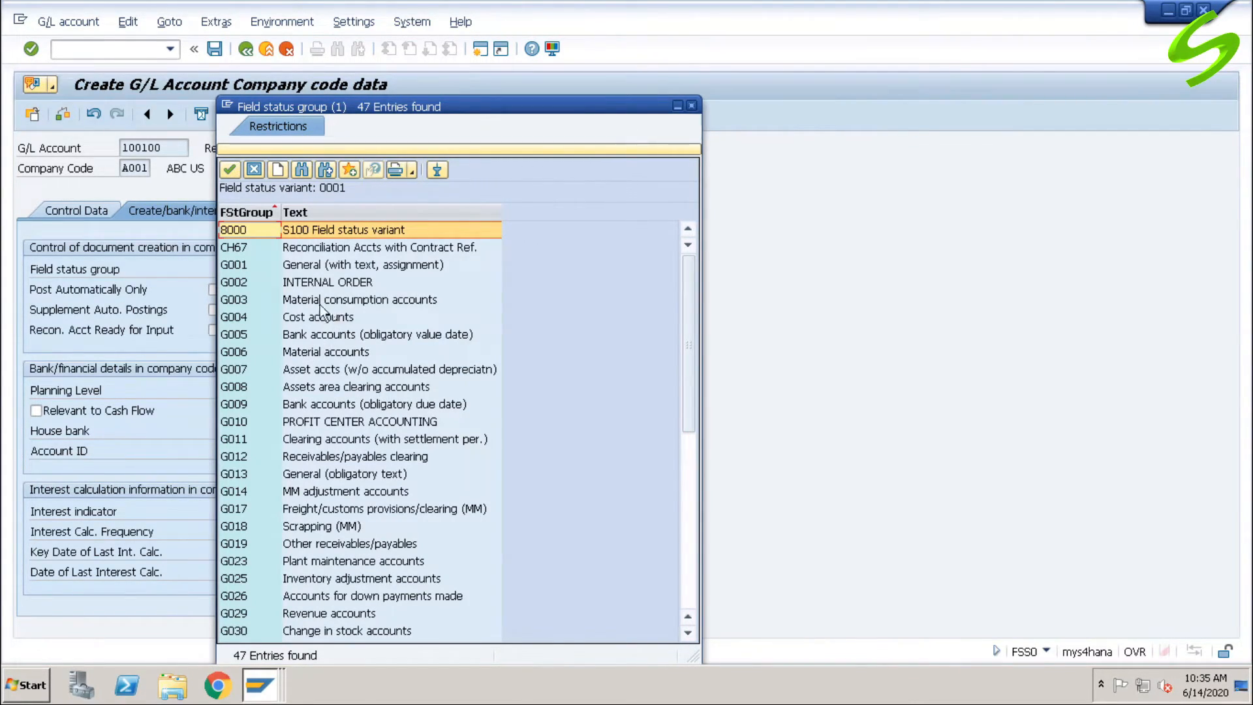
click(335, 265)
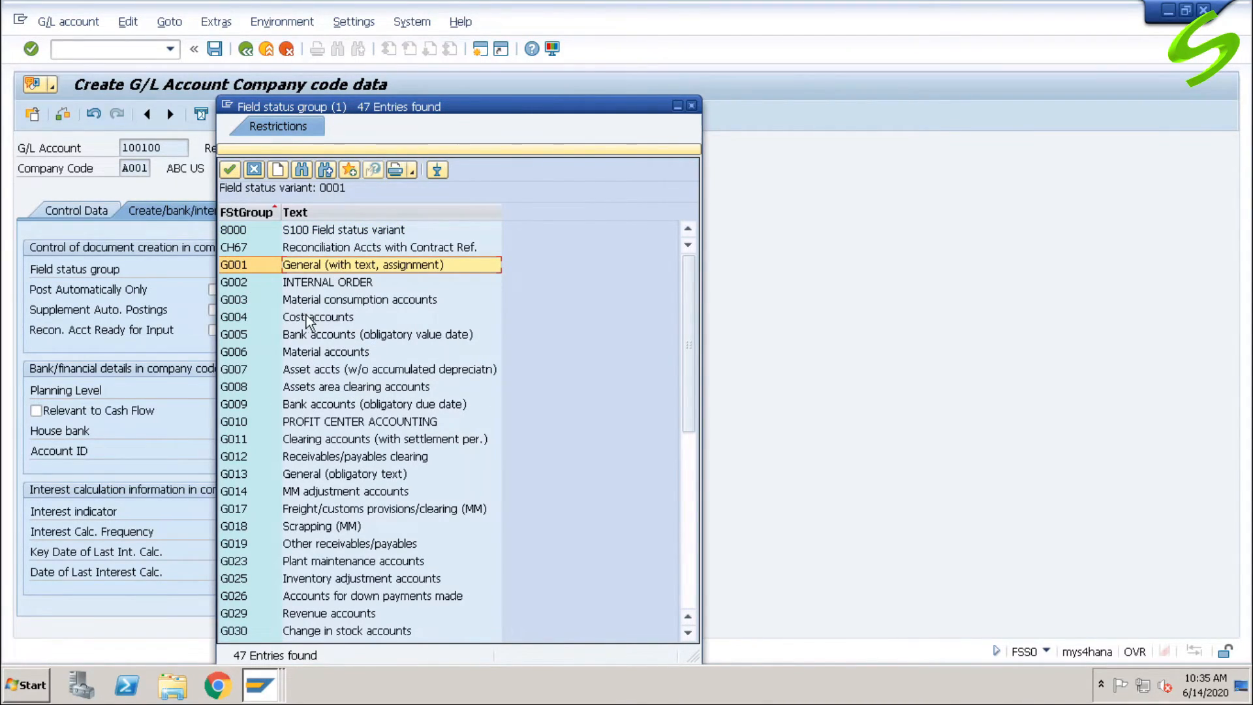
click(350, 301)
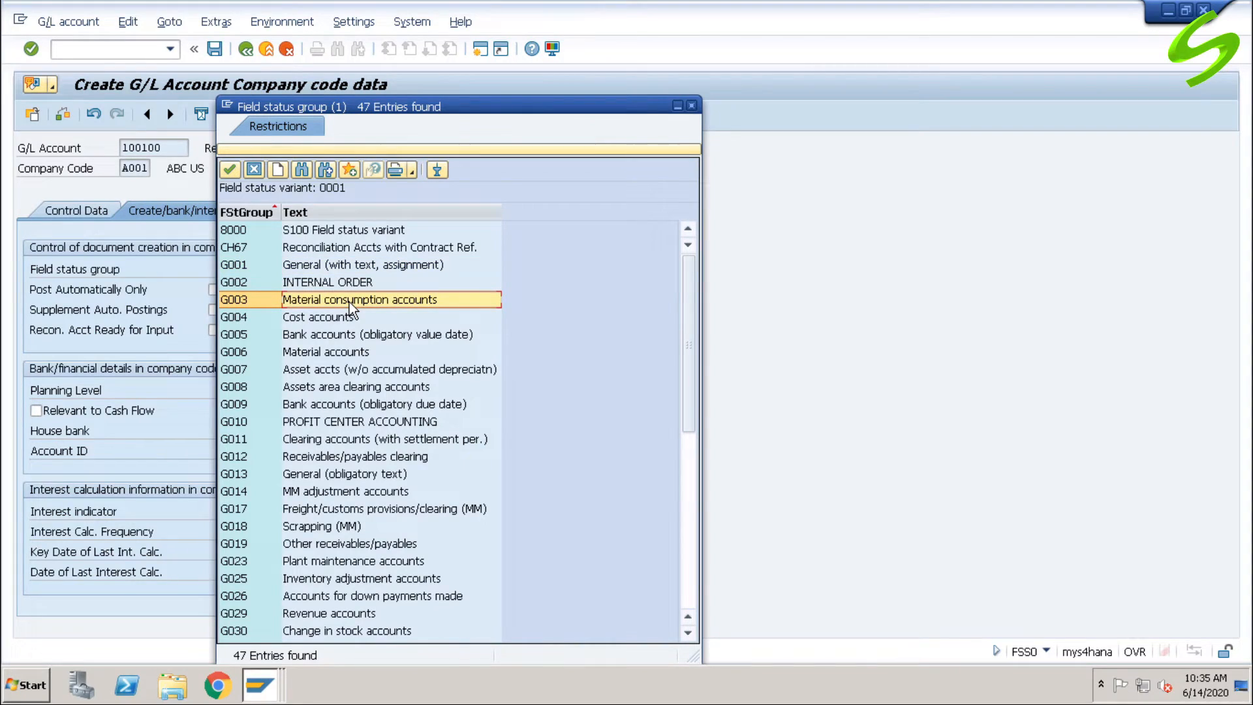
click(319, 318)
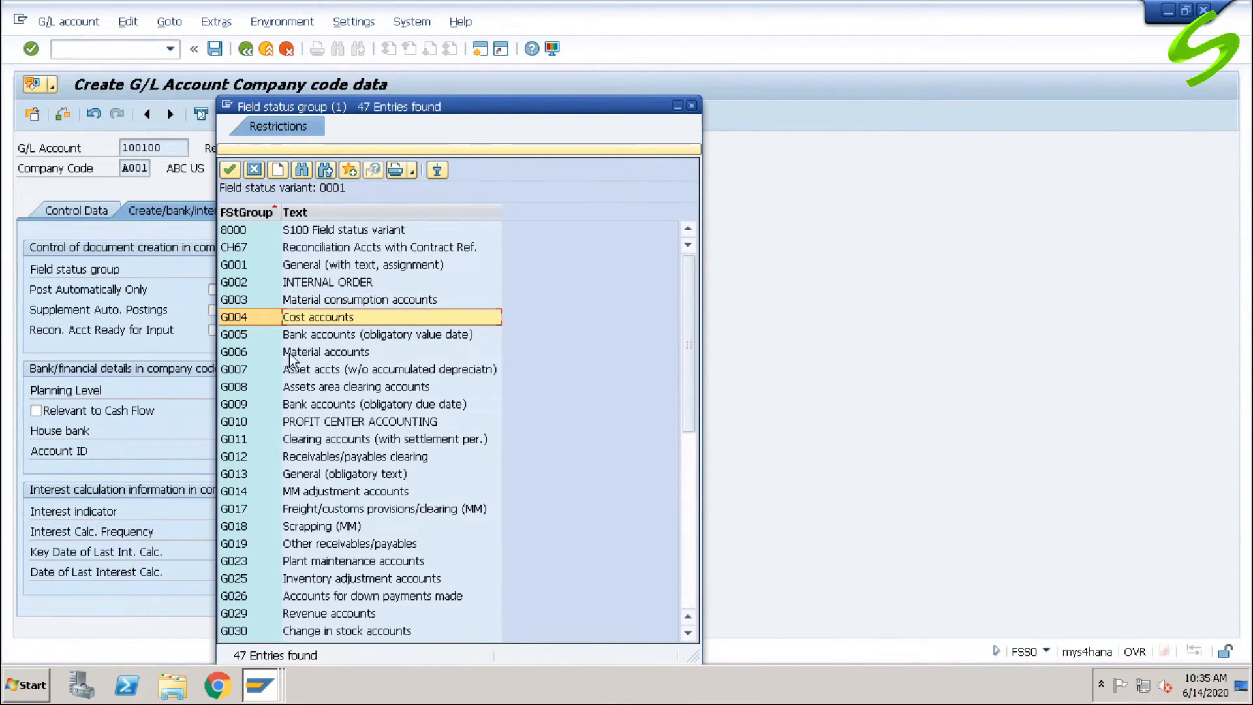
key(Down)
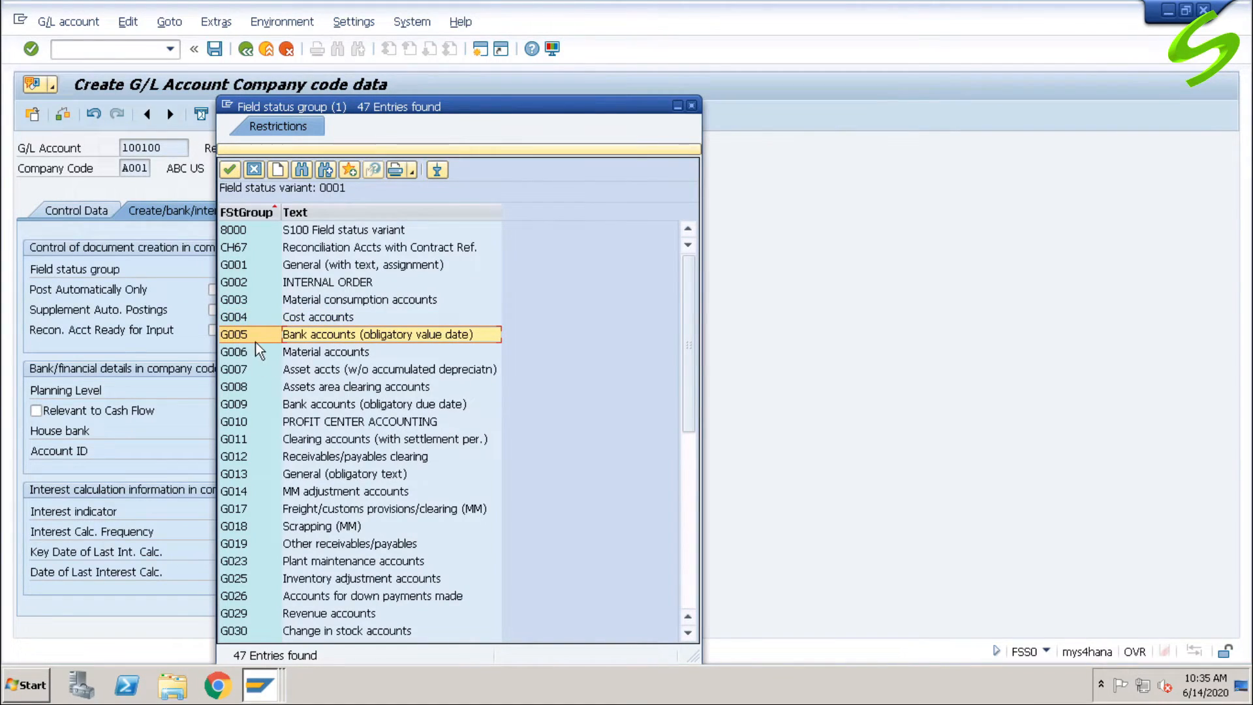
click(308, 355)
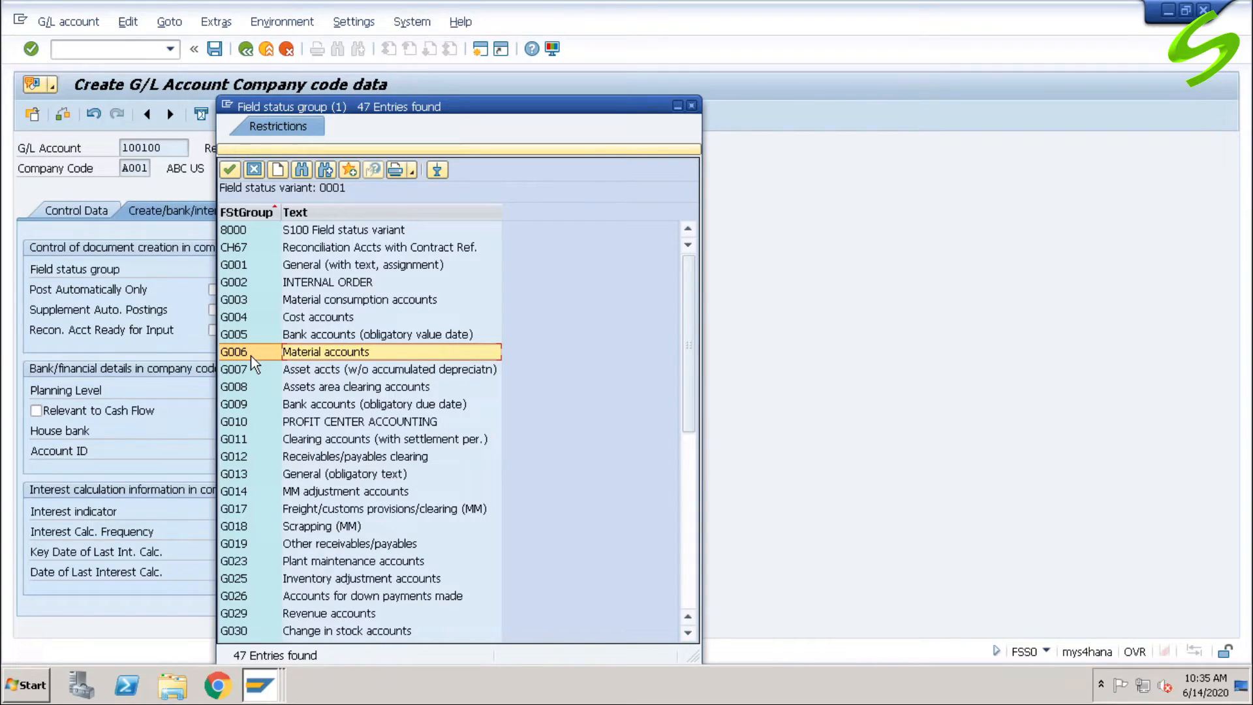
click(693, 106)
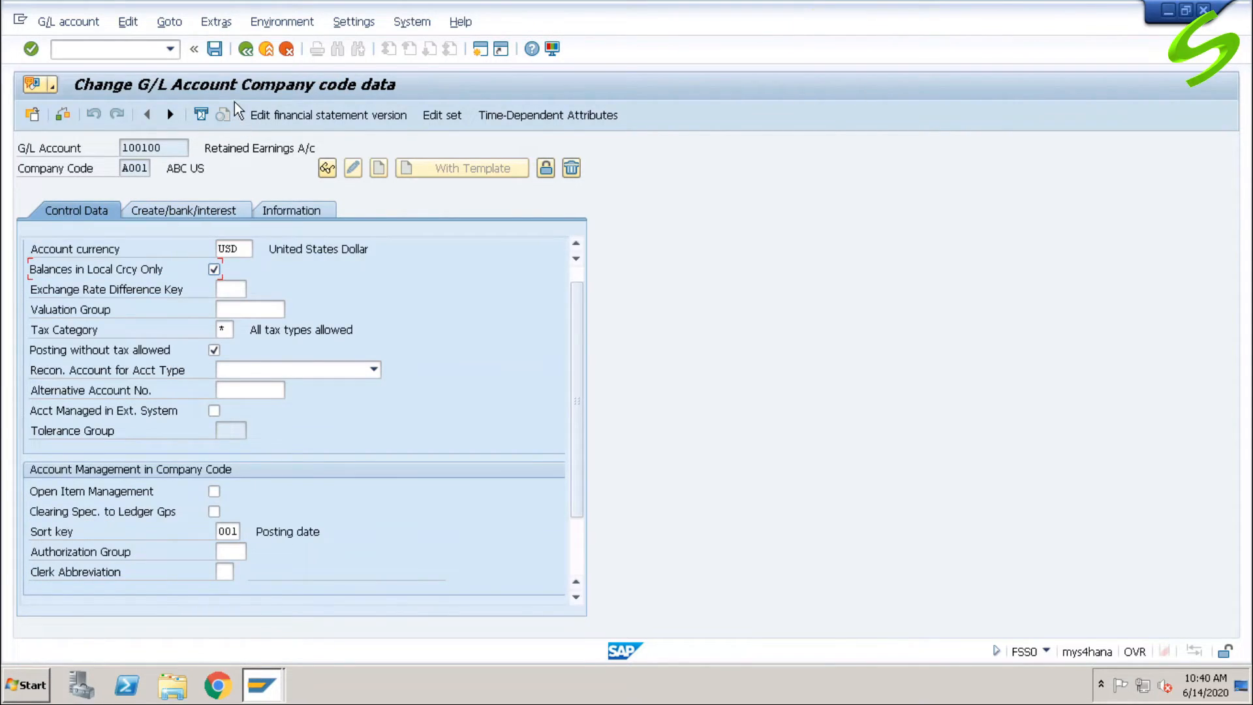
Save the company code data of account 100100 and switch to central G/L account maintenance, transaction FS00.
click(215, 50)
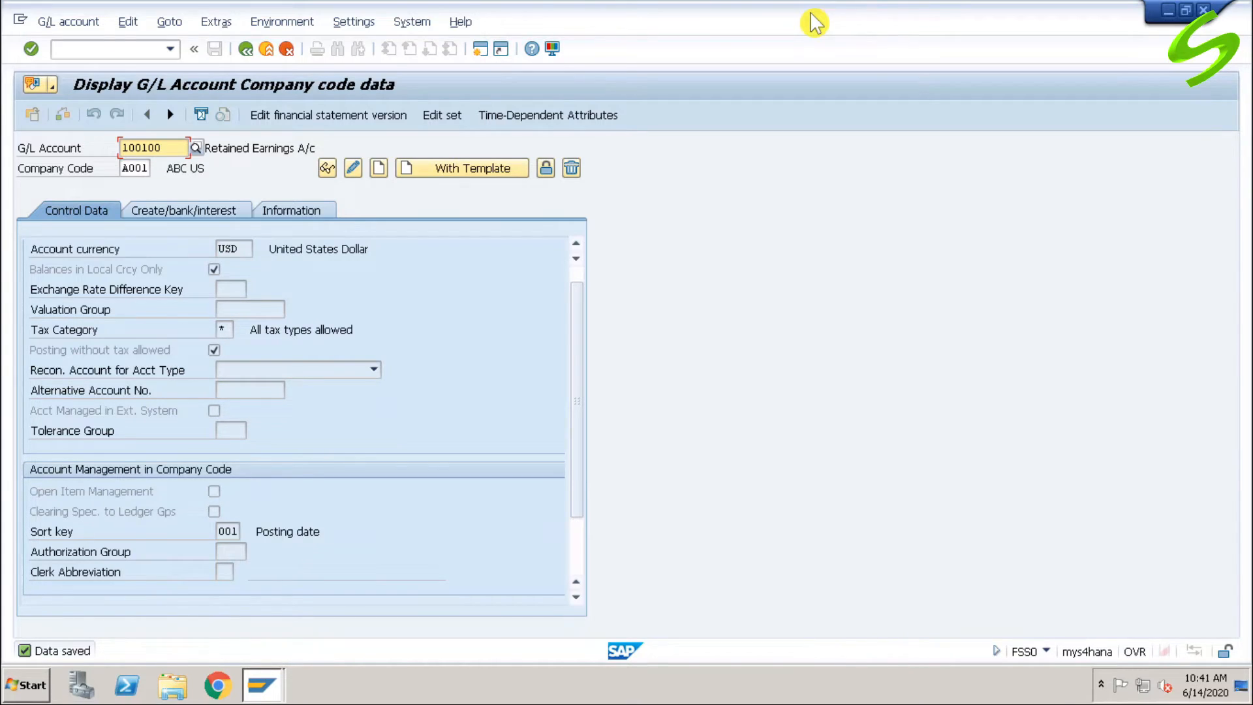
click(126, 49)
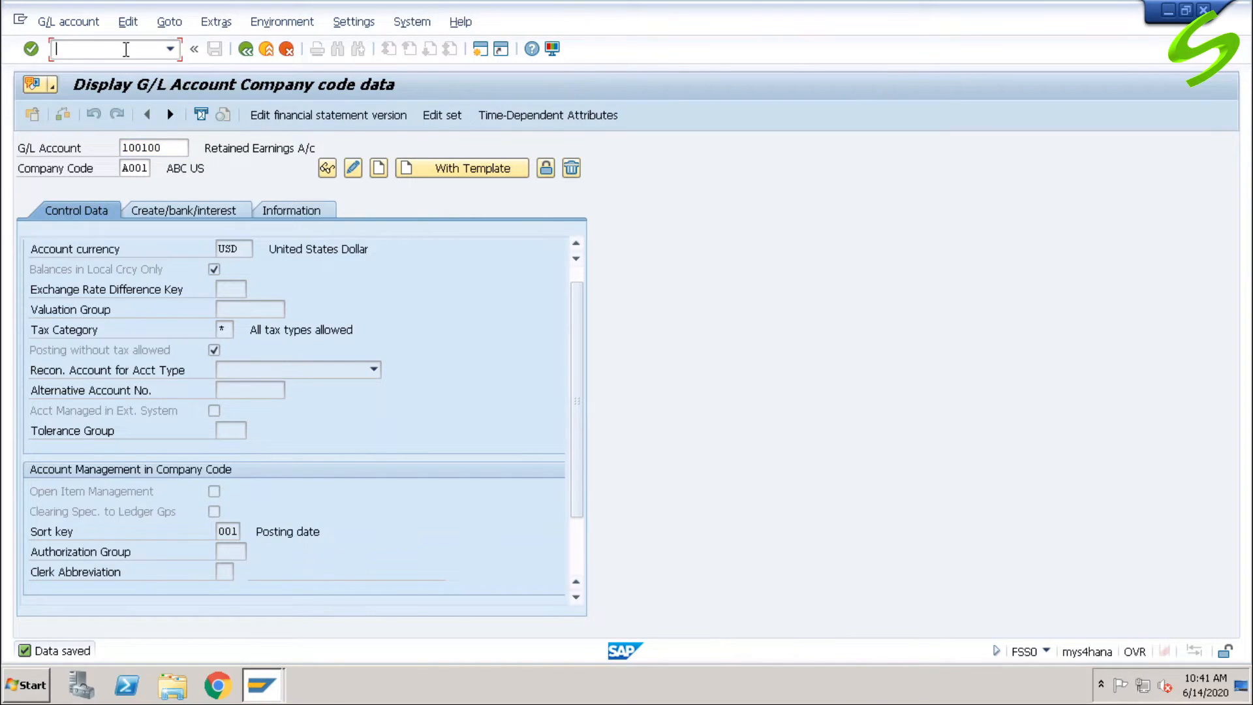
text(/nfs00)
key(Return)
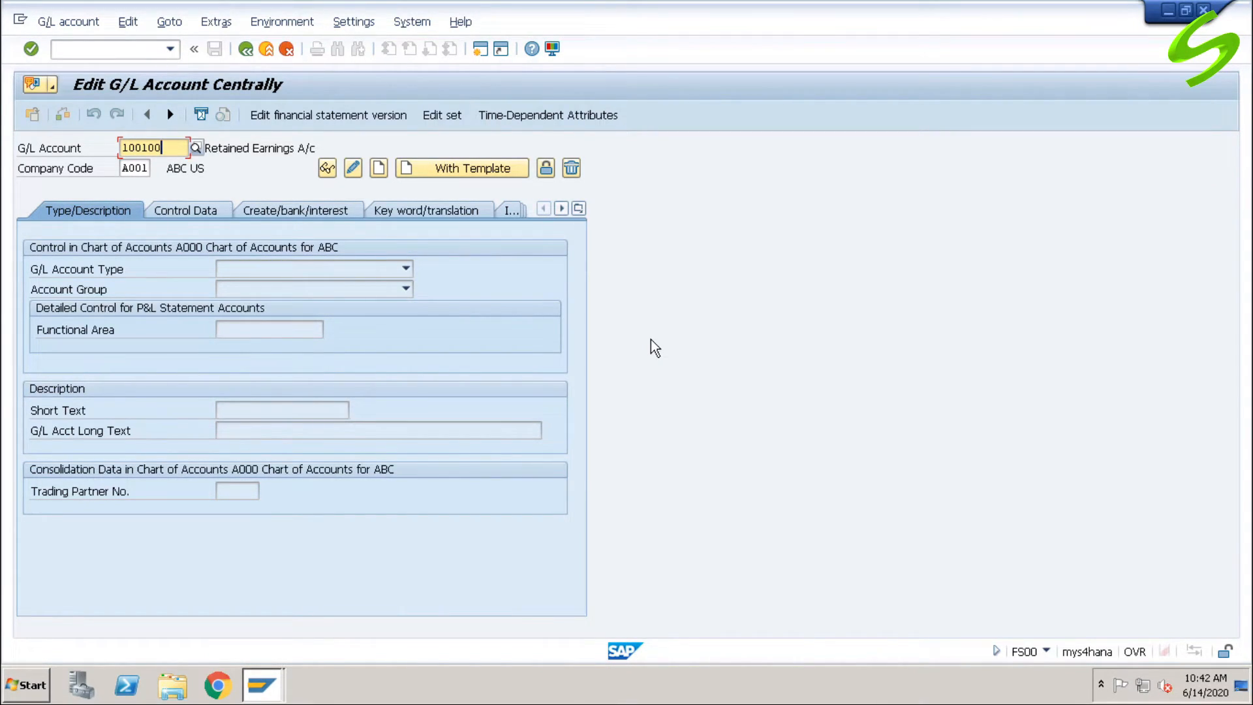
Start creating G/L account 100101 centrally for company code A001.
key(BackSpace)
text(1)
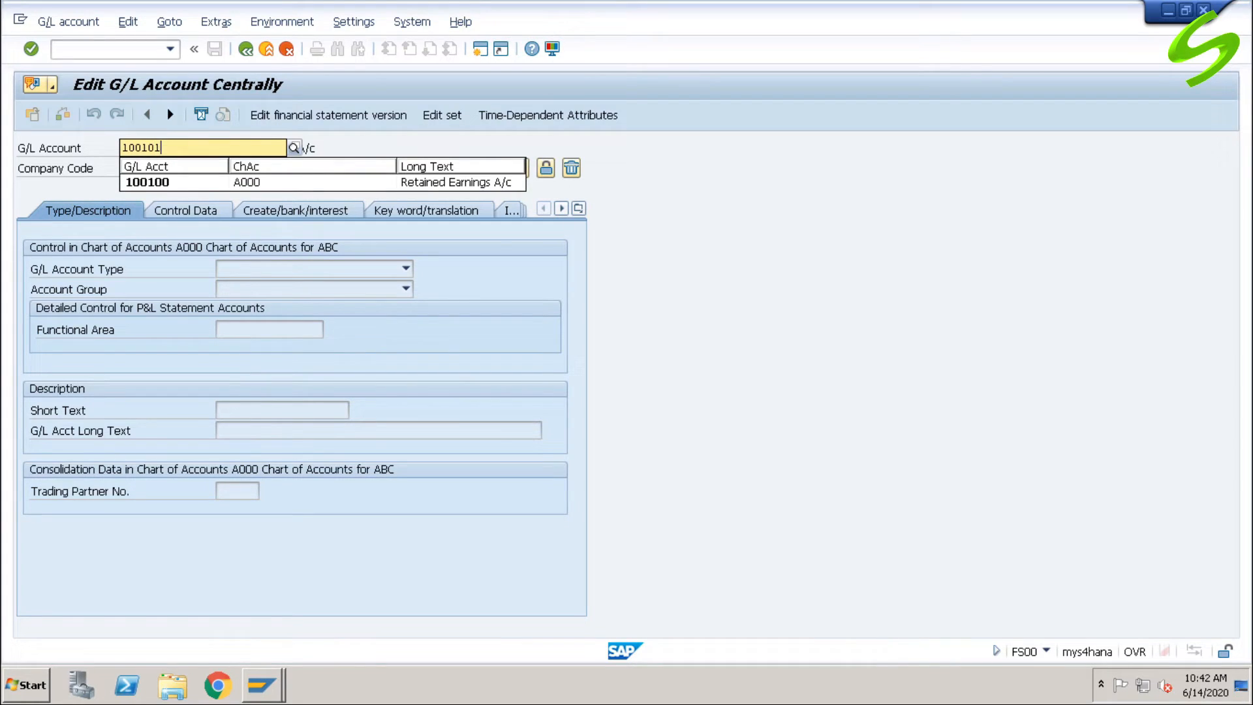
key(Return)
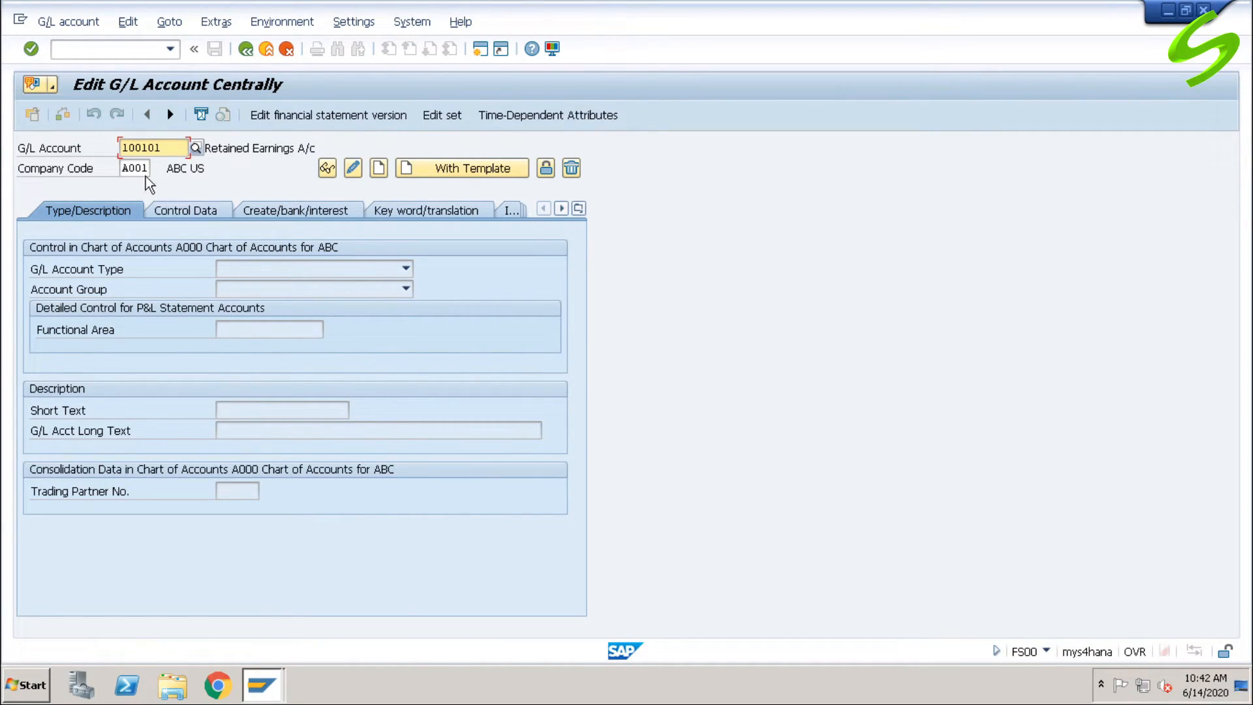
click(380, 172)
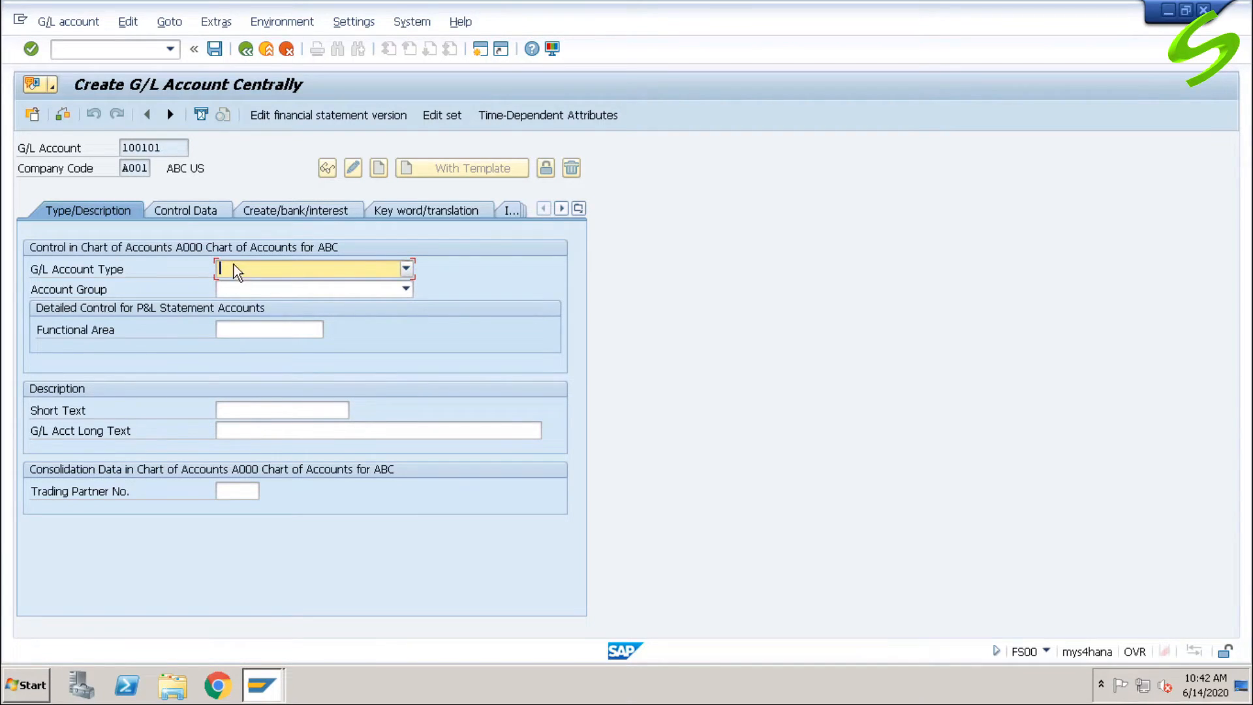
Set the G/L account type to X Balance Sheet Account and the account group to A101 RESERVES & SURPLUS.
click(191, 213)
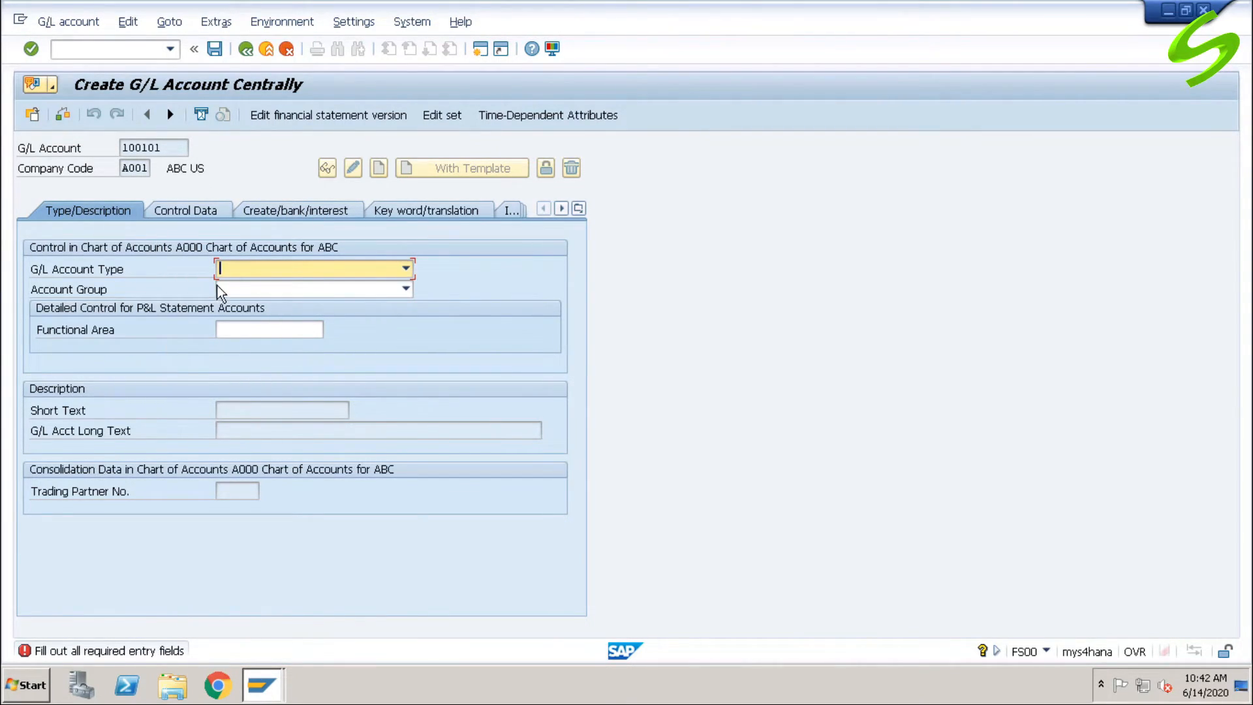
click(273, 269)
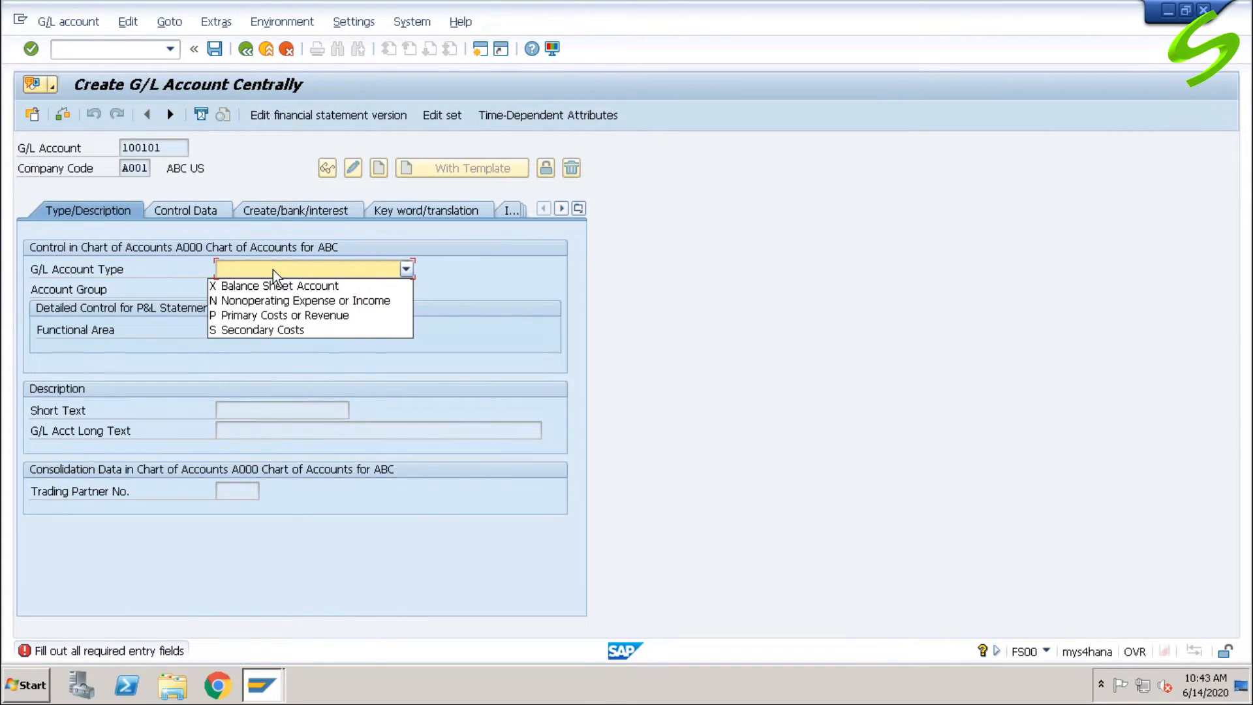
click(275, 287)
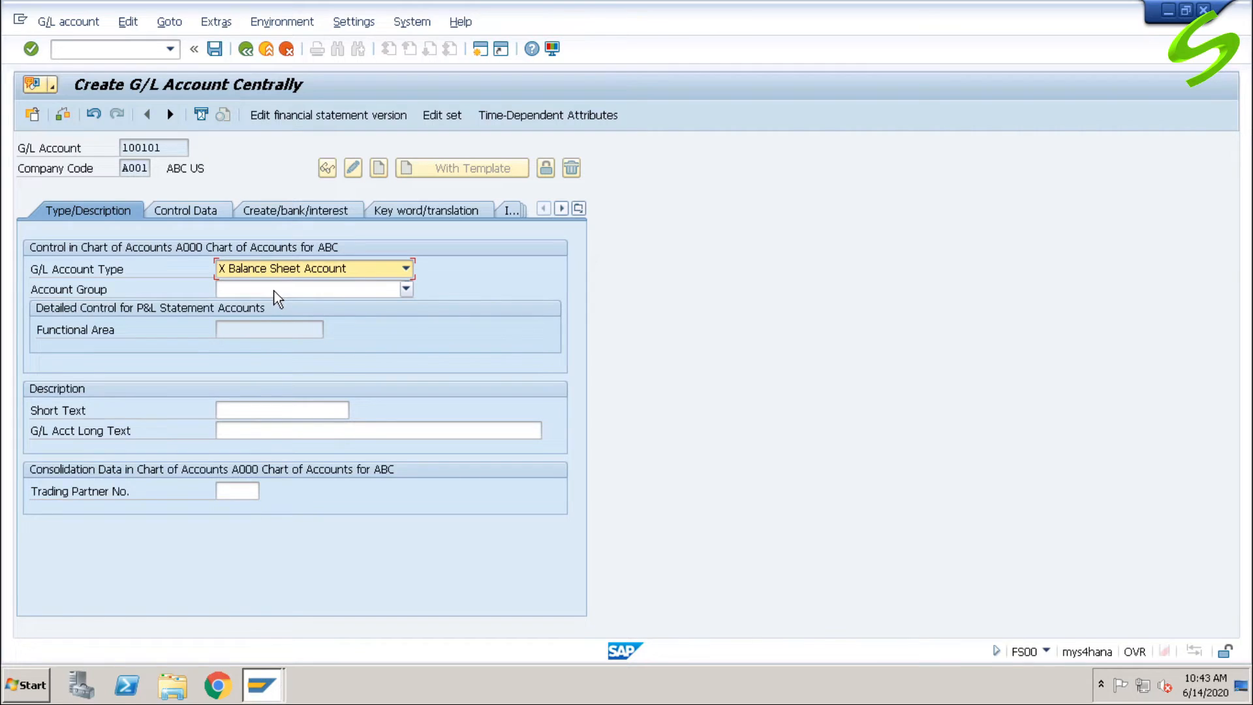
click(275, 291)
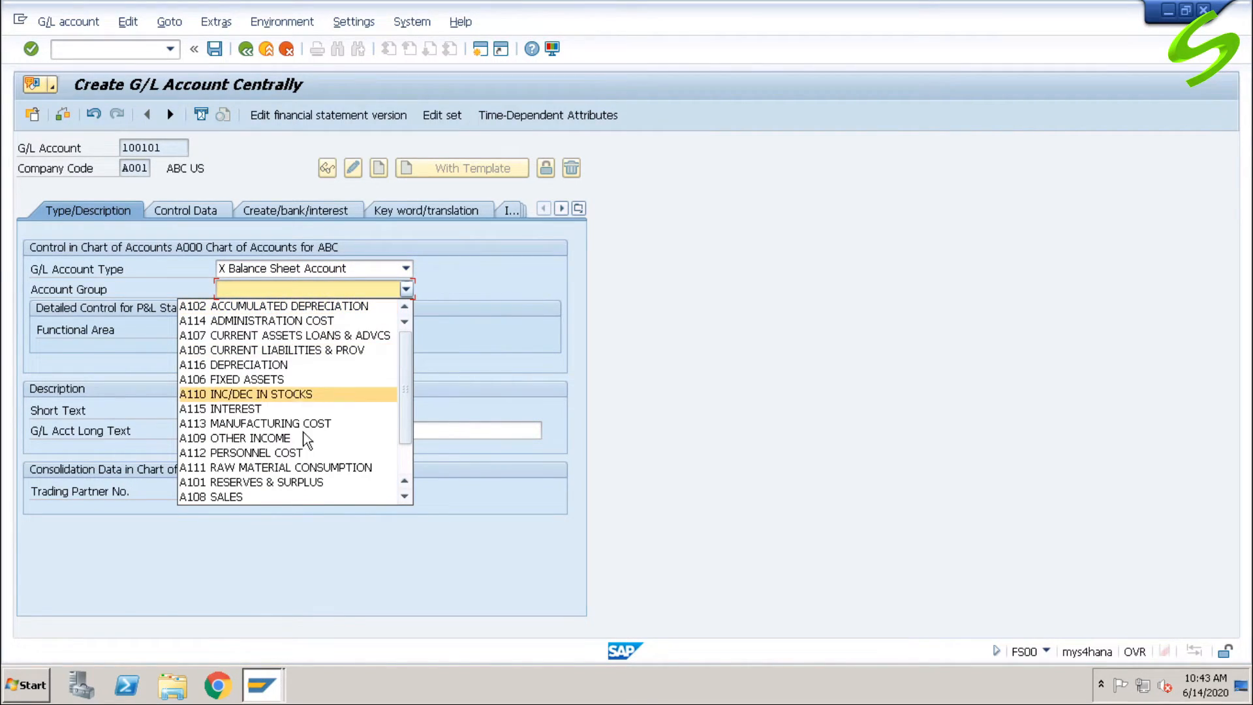
scroll(299, 468, down, 2)
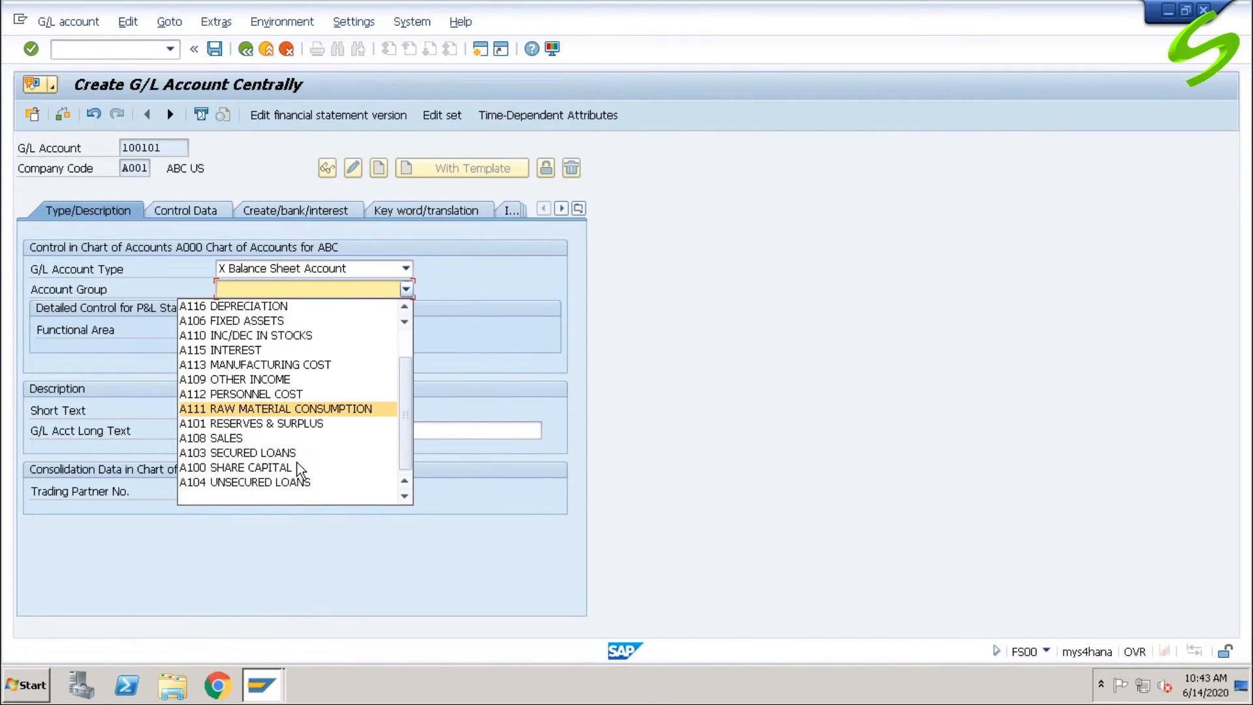
click(300, 422)
Enter Test GL A/c as both the short text and the long text of the account.
click(287, 409)
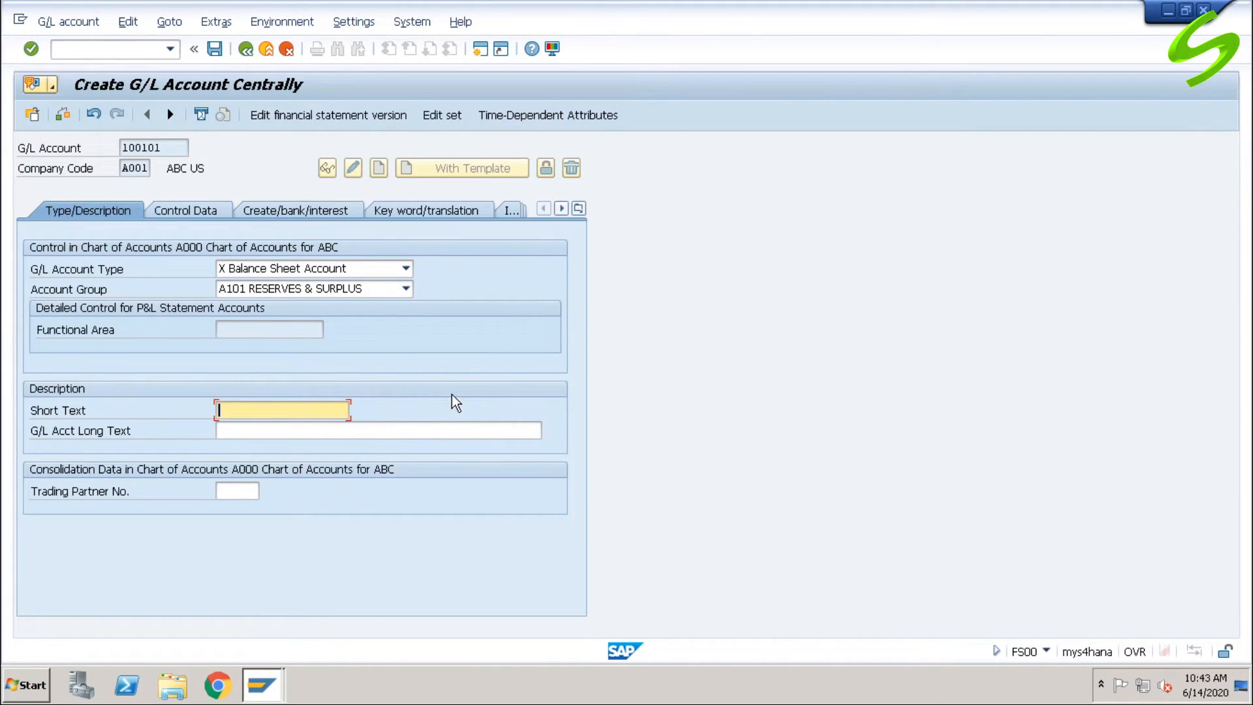
text(Test )
text(GL)
text( A.c)
key(BackSpace)
key(BackSpace)
text(c)
click(406, 429)
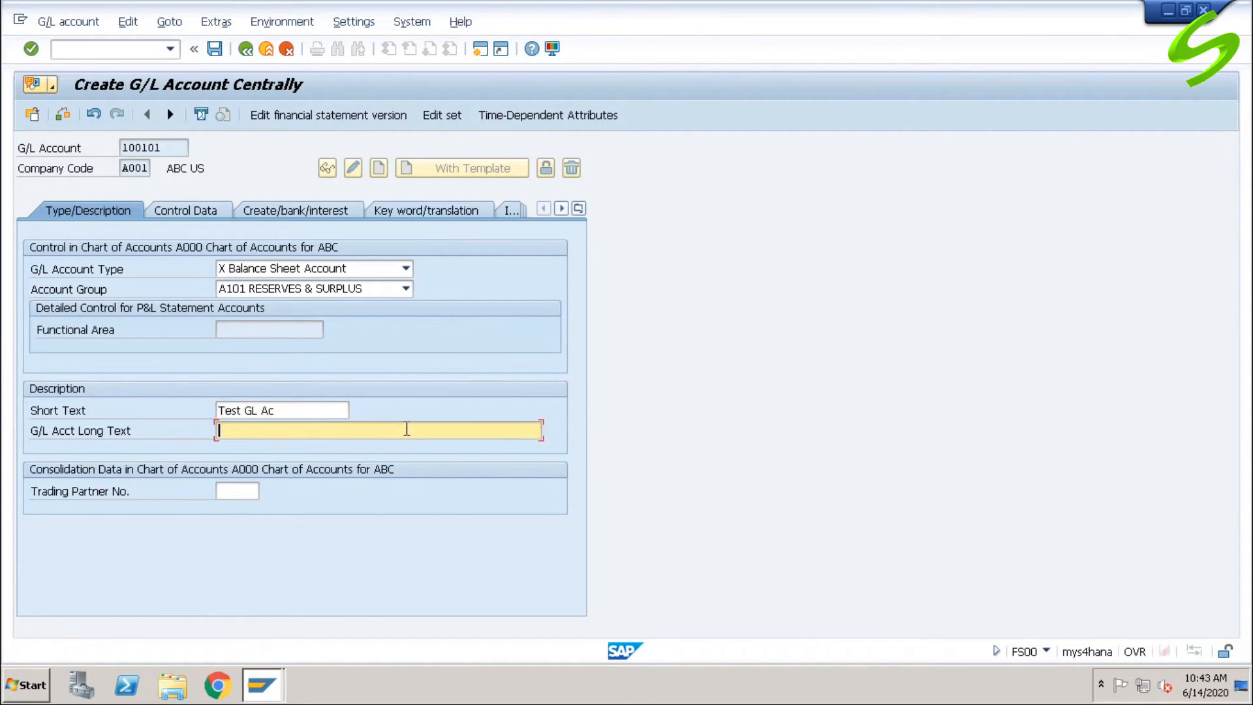
text(Test GL A/c)
click(331, 412)
key(BackSpace)
text(/c)
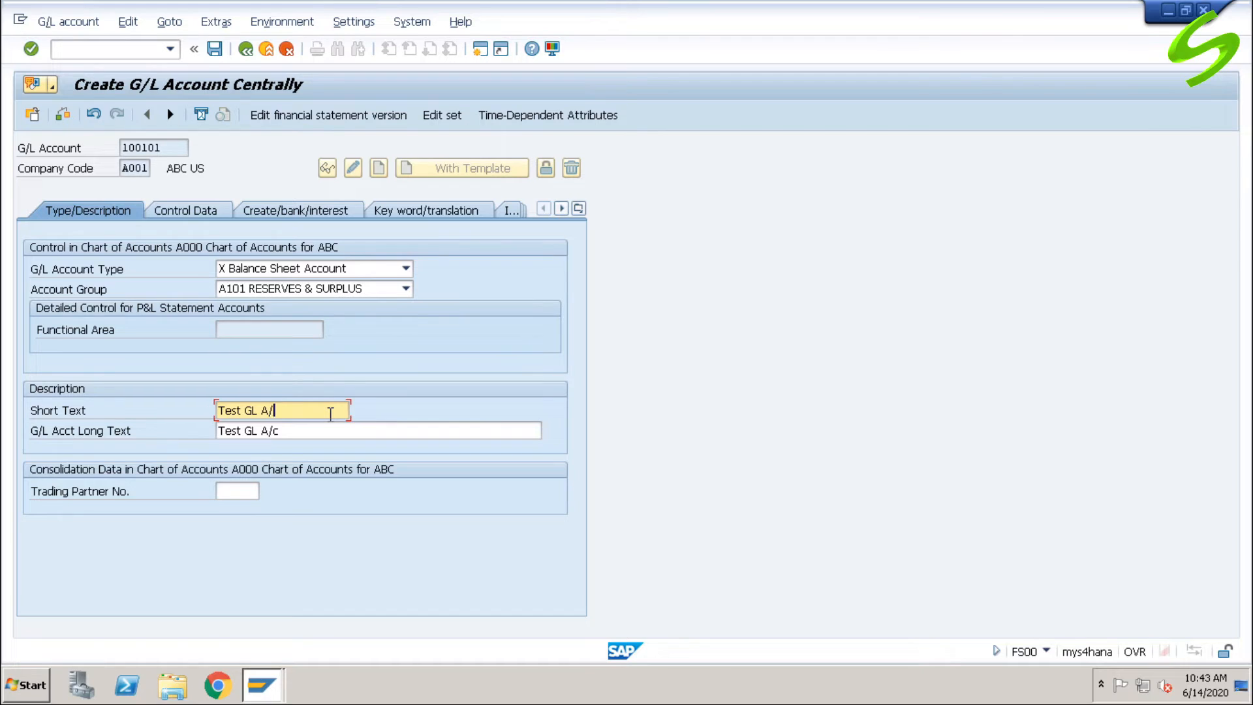
Set the sort key to 001 in the control data of account 100101.
click(187, 211)
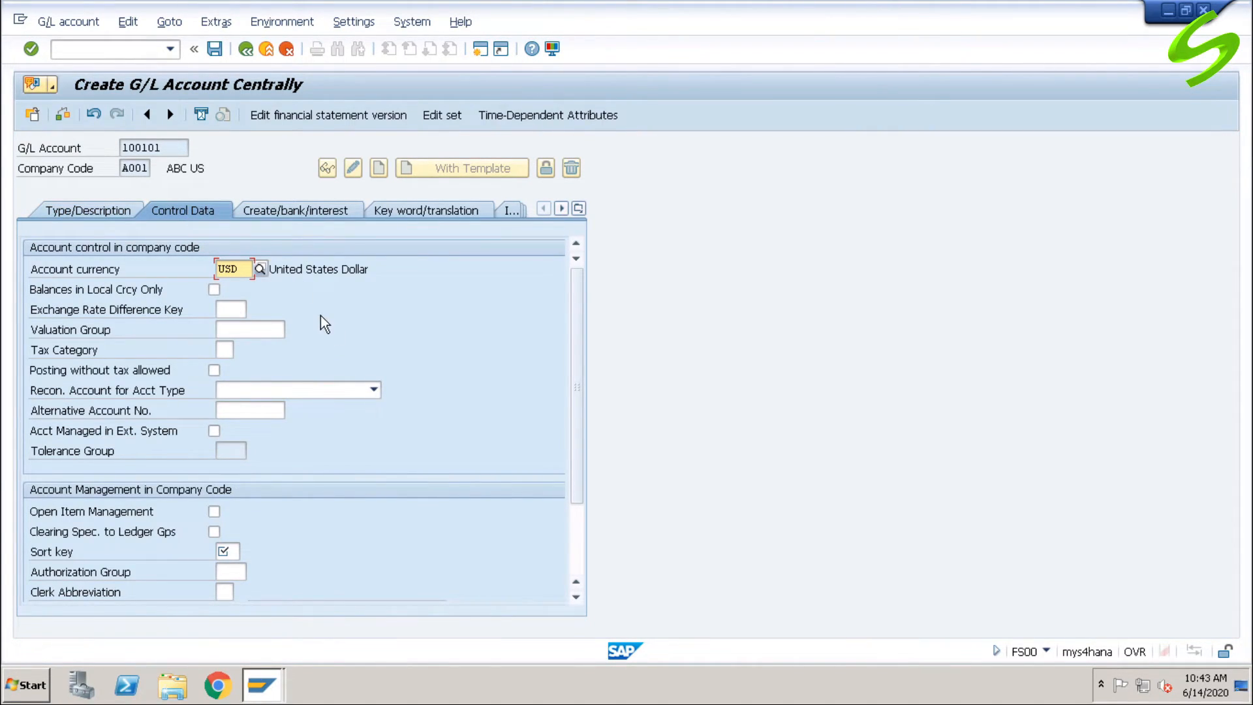
click(230, 550)
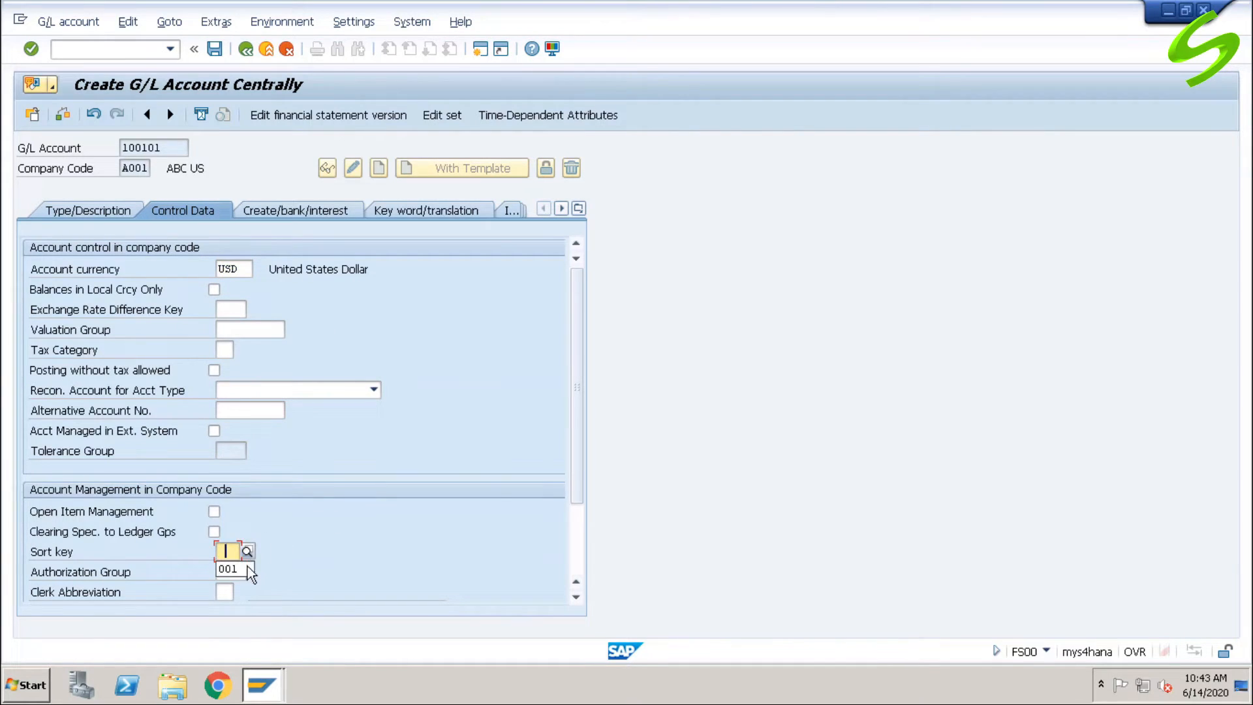
click(233, 570)
click(246, 551)
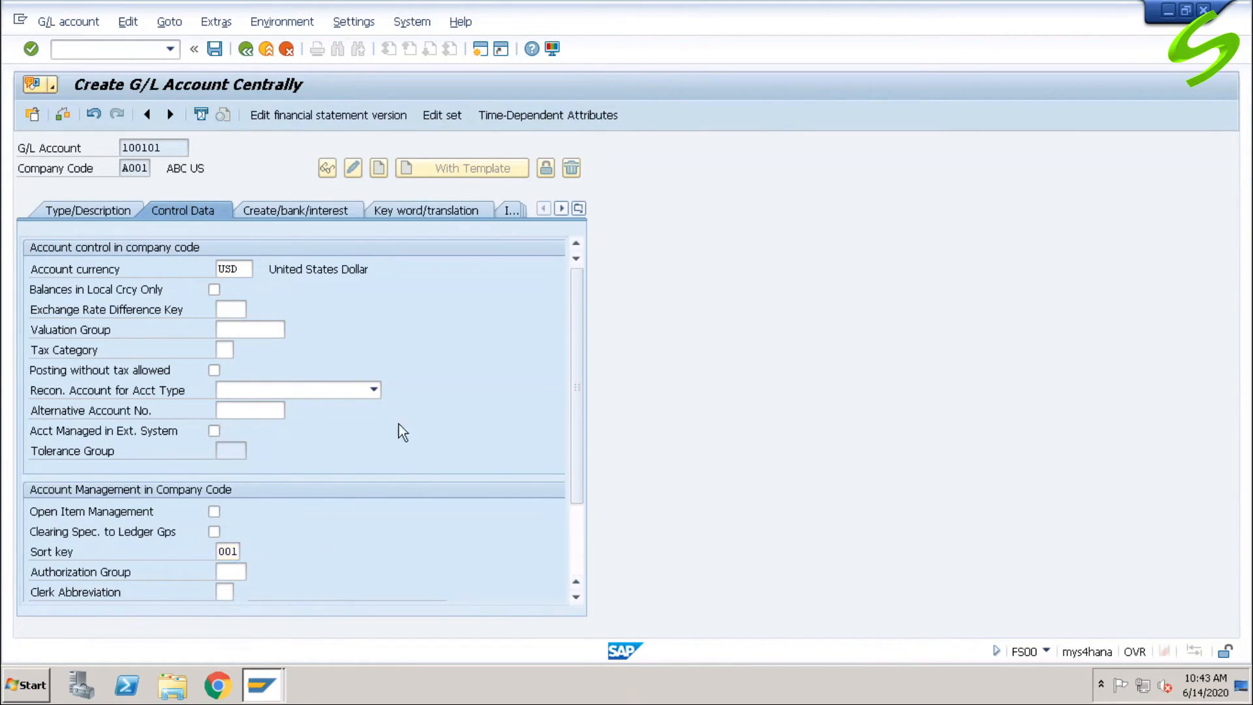
click(316, 301)
Assign field status group G001, General (with text, assignment), to account 100101 and save the account.
click(274, 211)
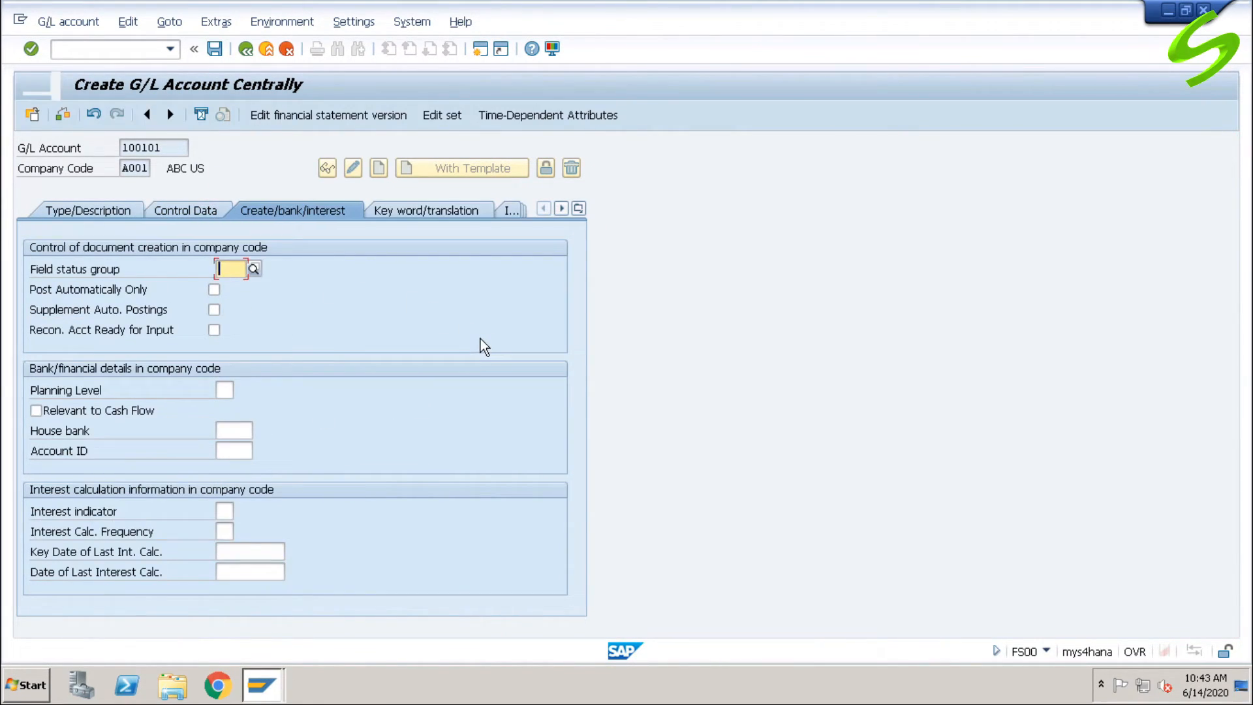
click(254, 269)
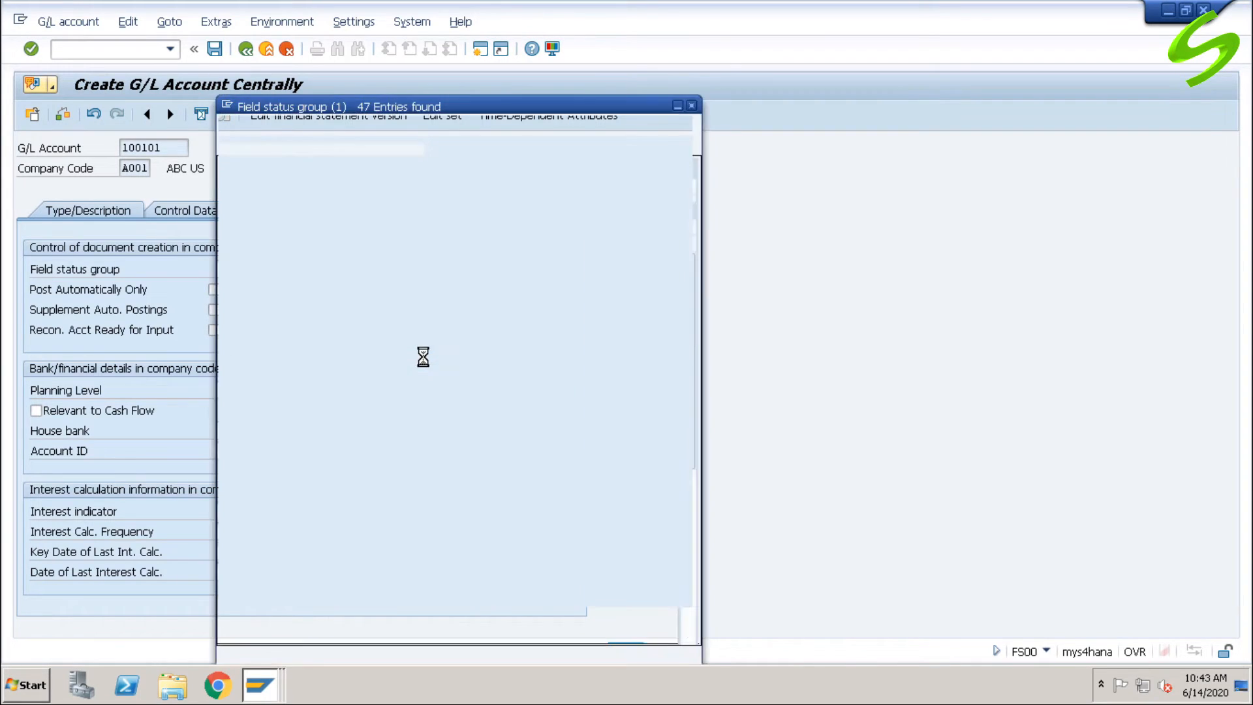
double_click(365, 265)
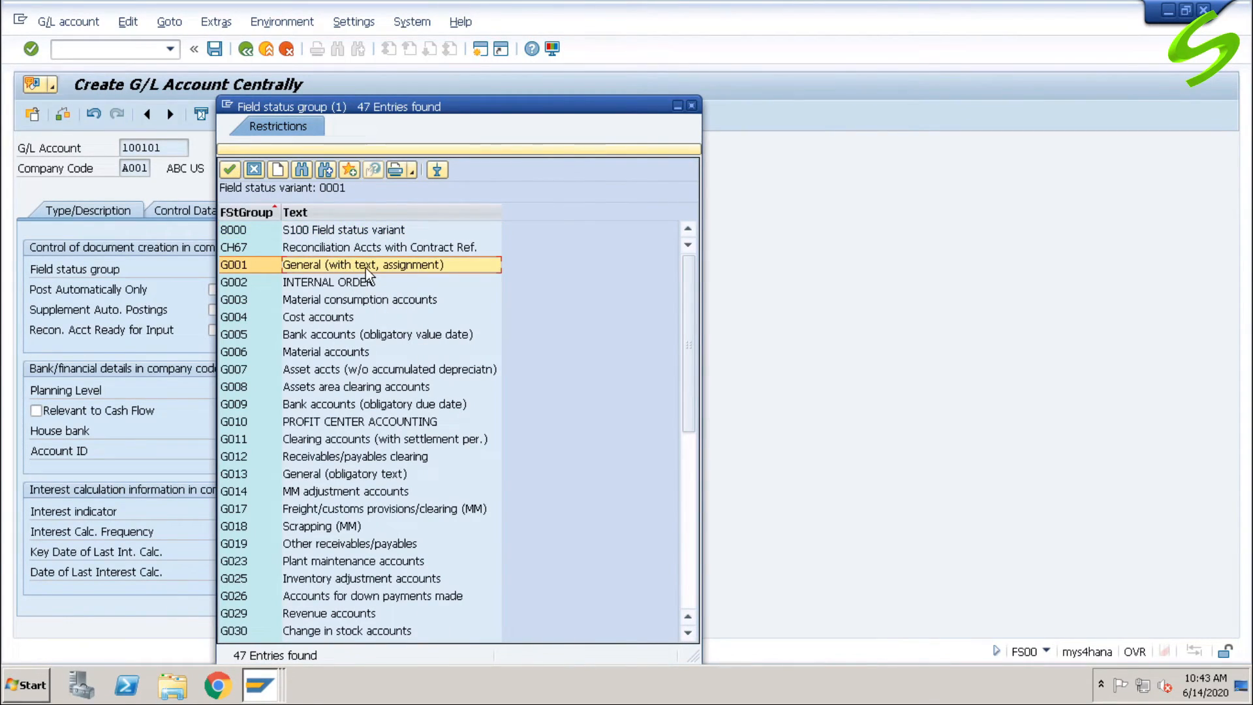
click(214, 49)
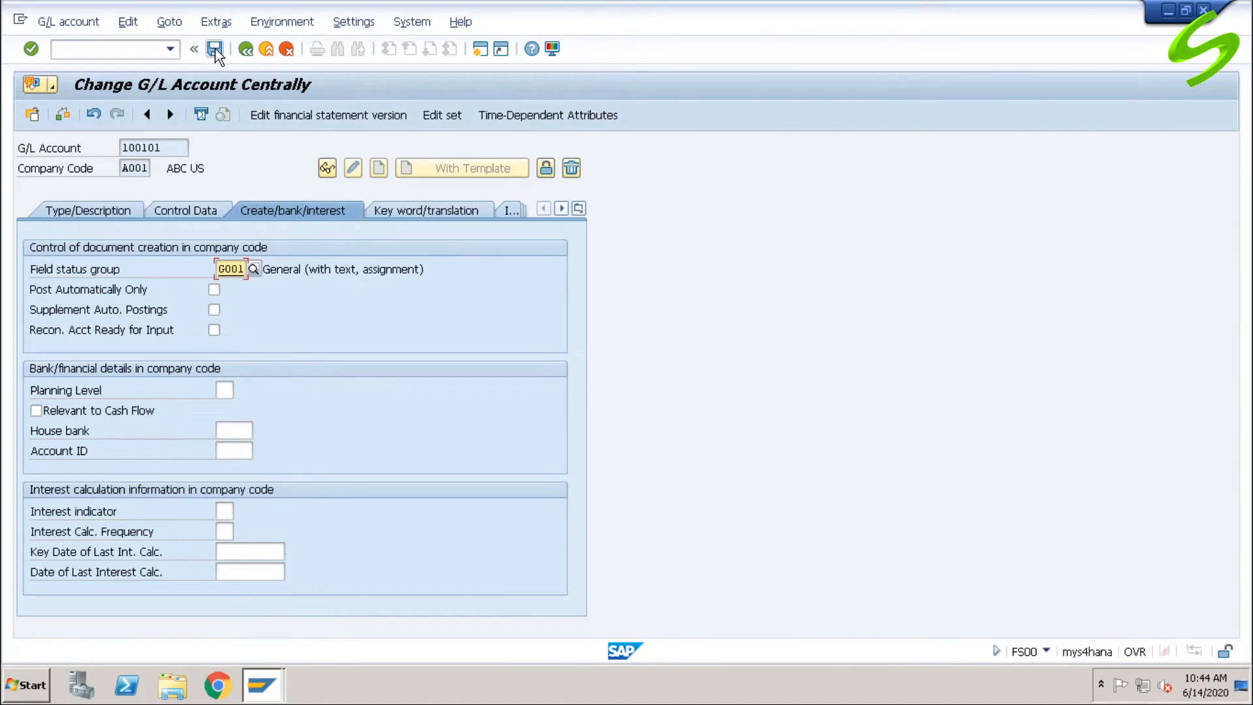
click(216, 51)
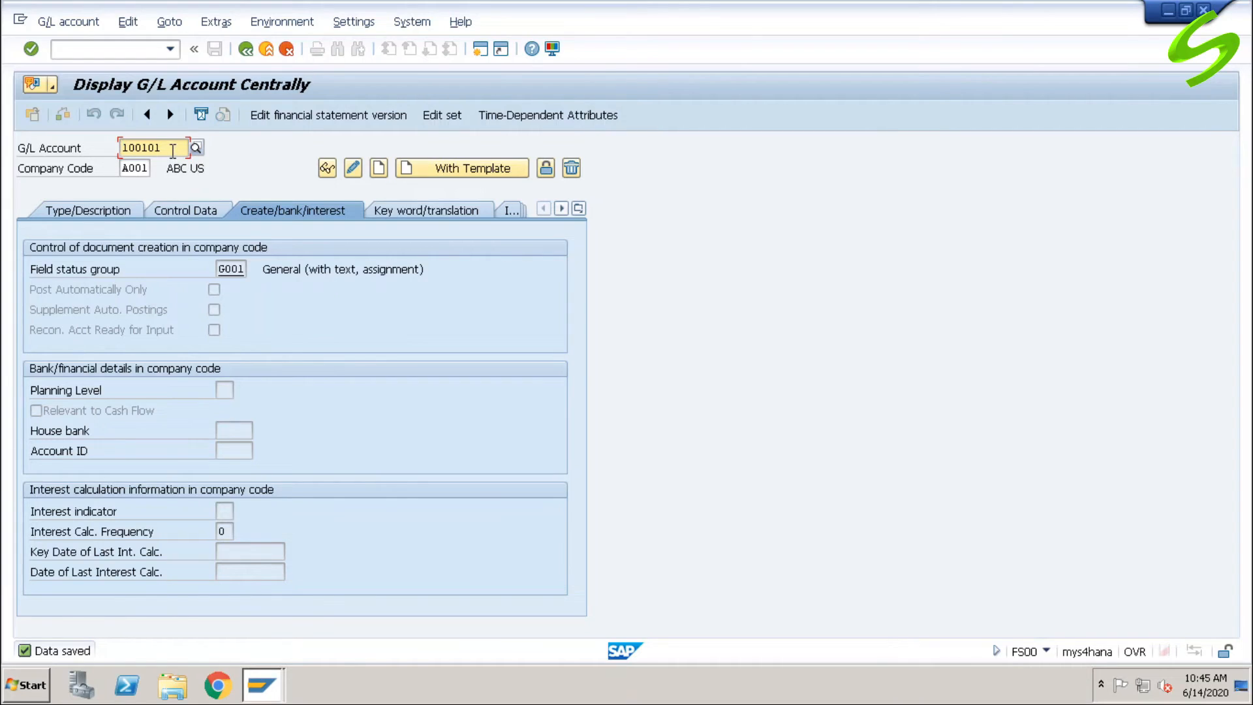
Start creating G/L account 100102 in company code A001, using account 100101 of company code A001 as the template.
key(End)
key(BackSpace)
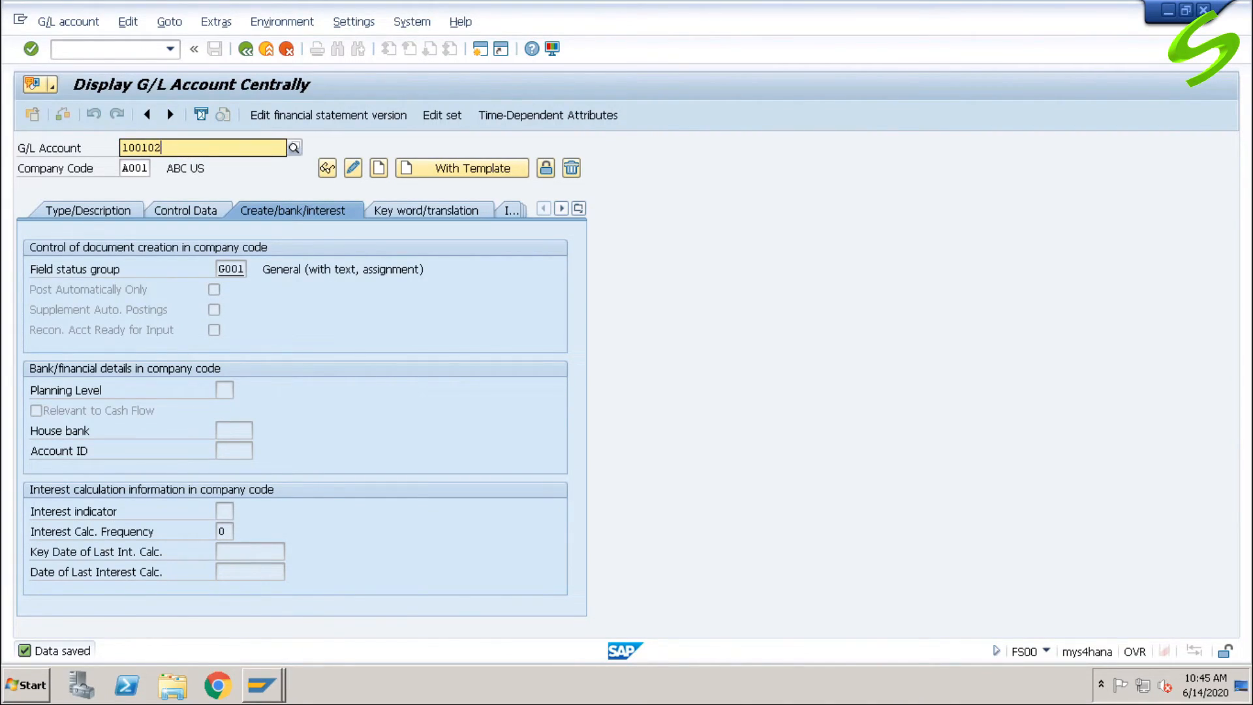
text(2)
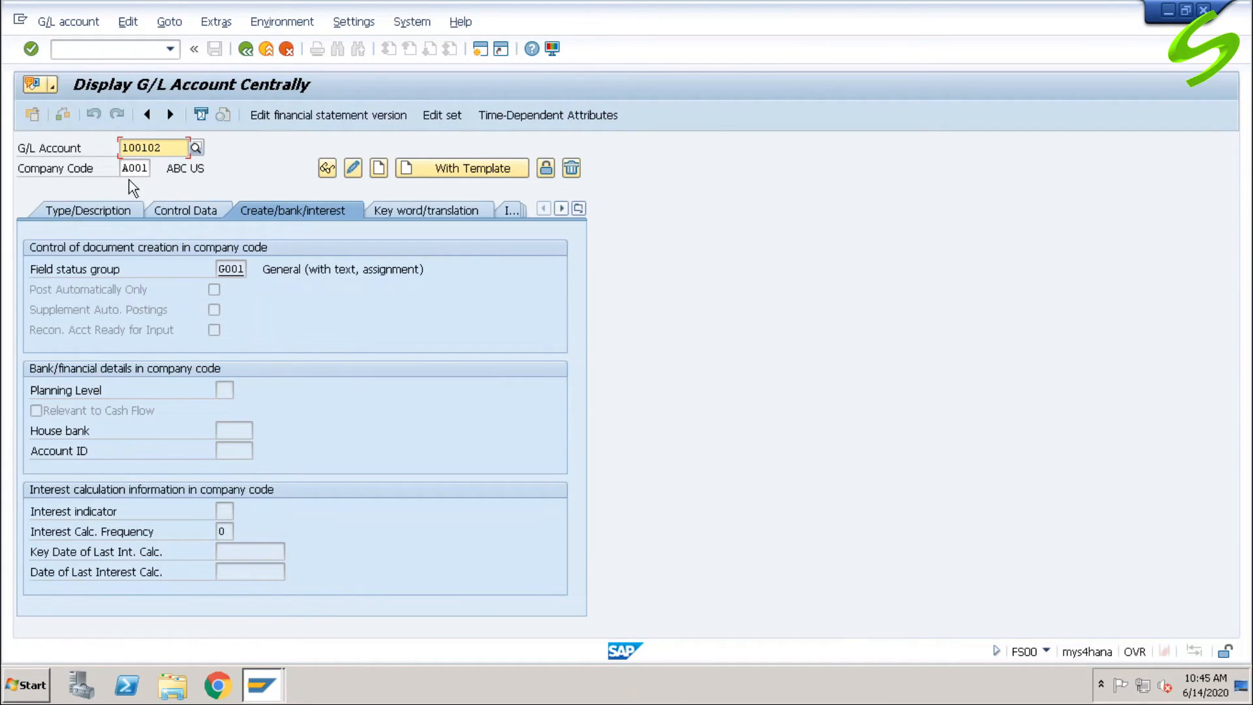
click(453, 167)
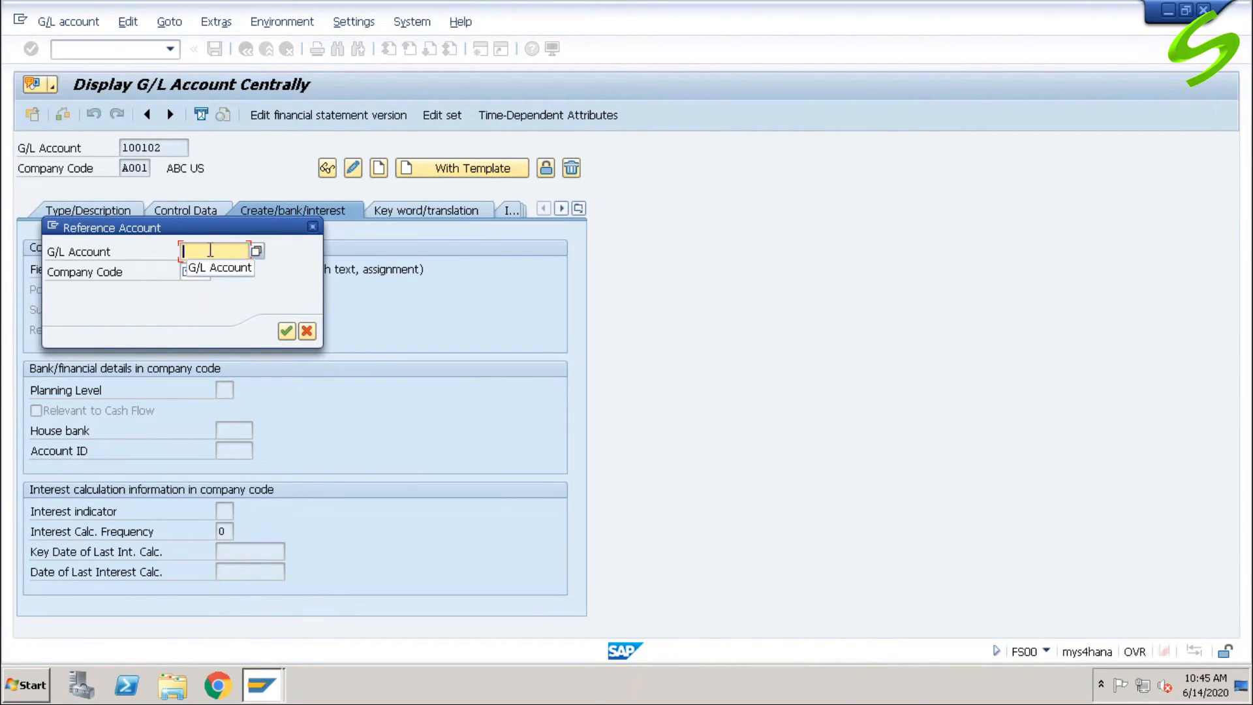
text(100101)
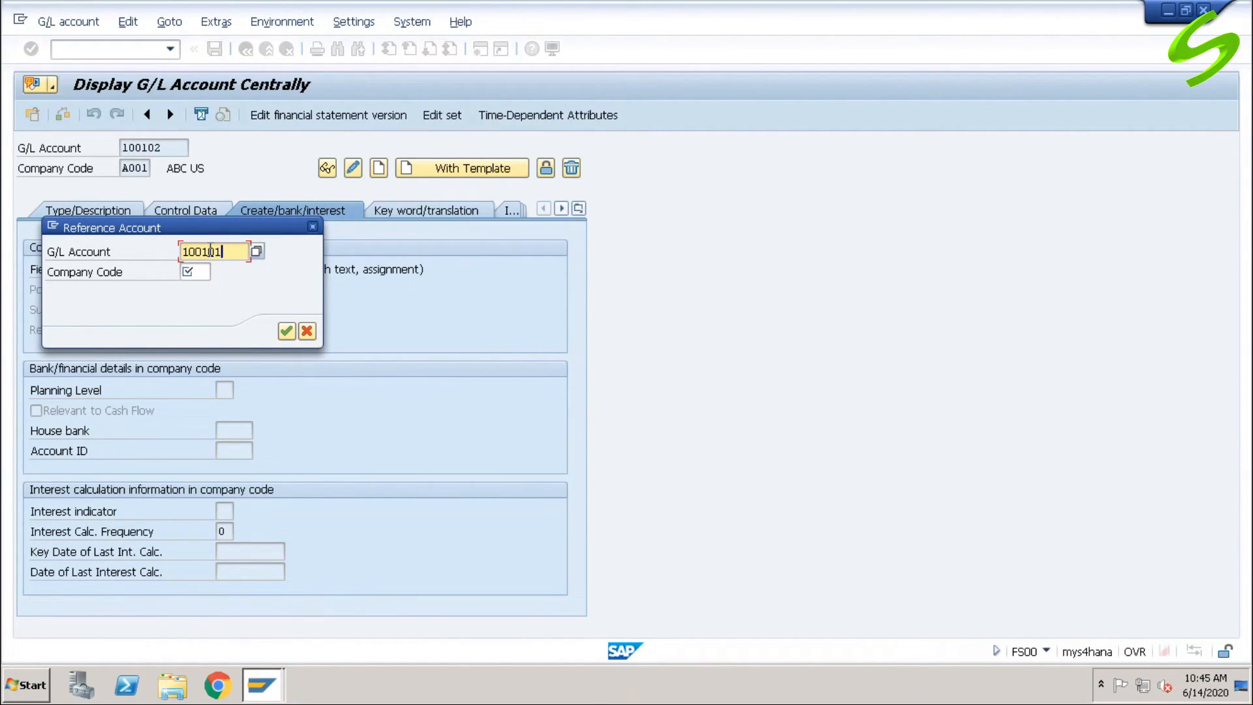
click(205, 272)
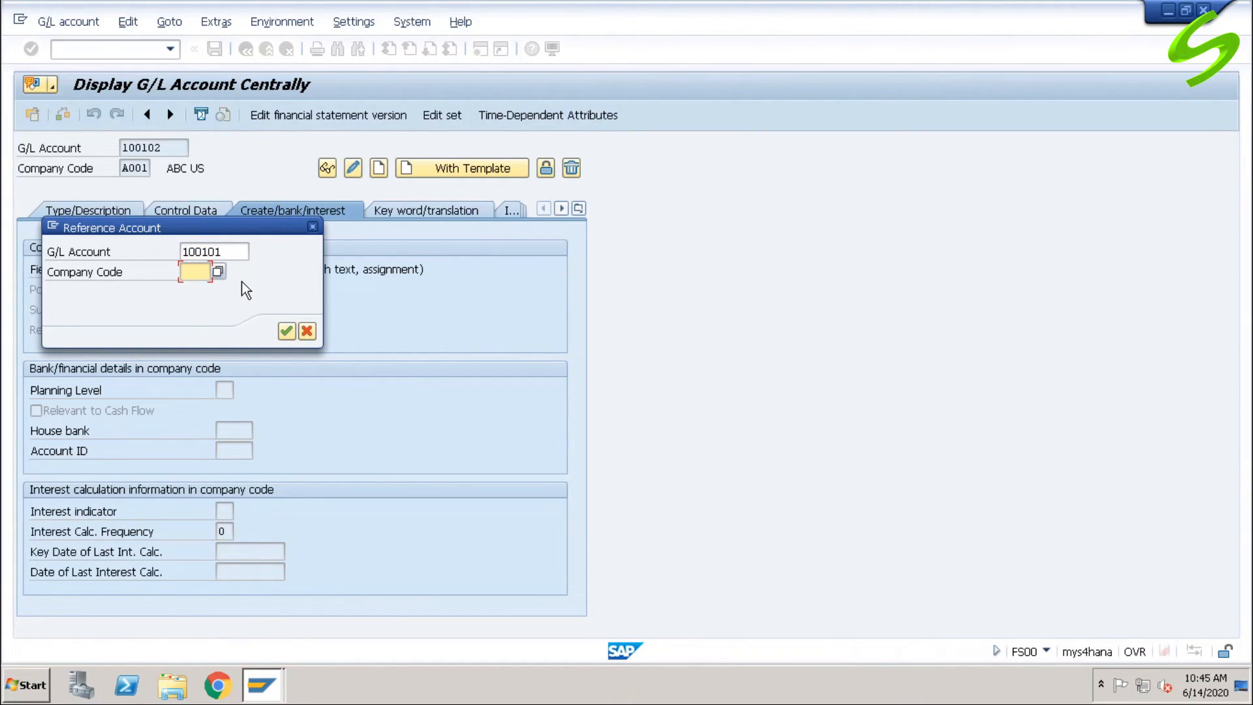
text(a001)
click(285, 331)
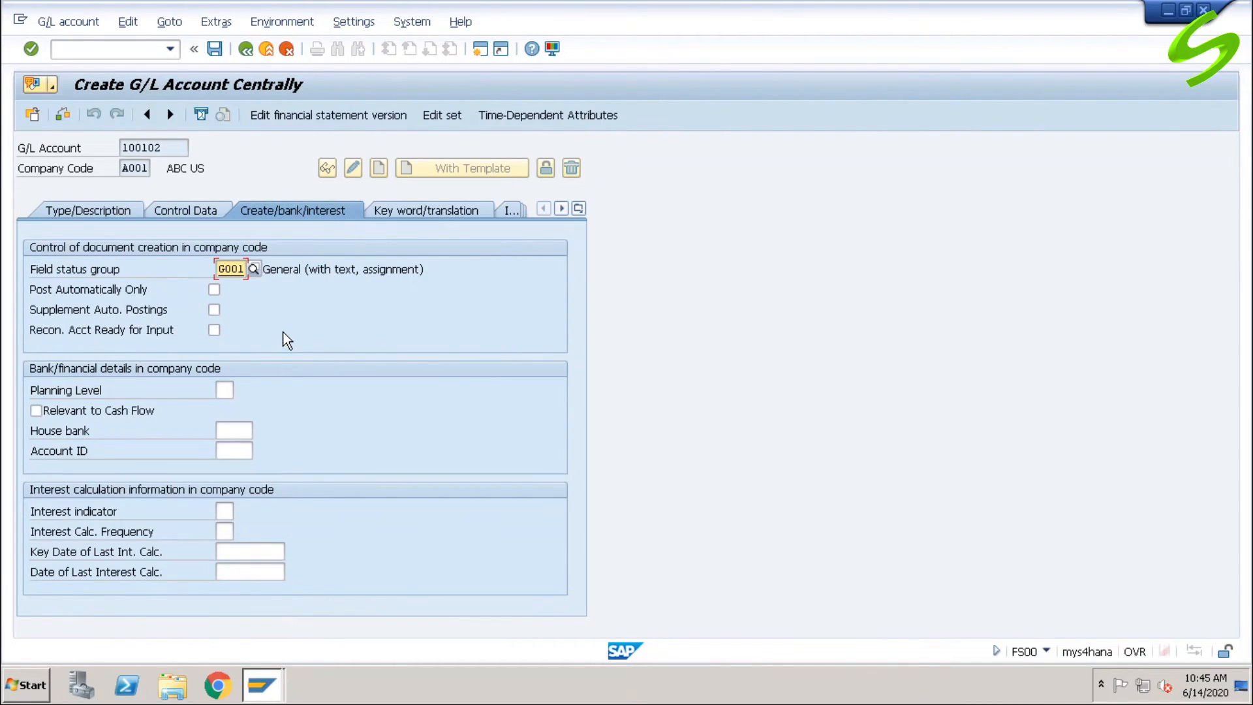
Review the data copied to account 100102 and set its short text to Test 2 GL A/c.
click(120, 216)
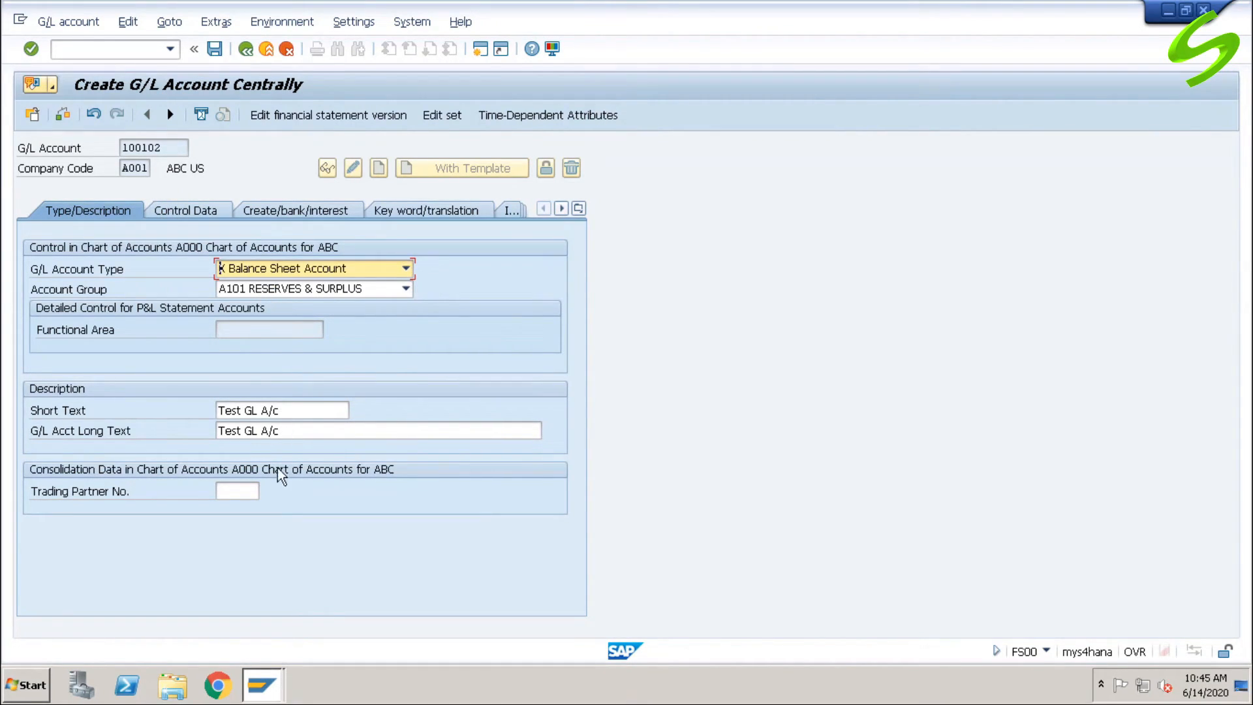
click(182, 211)
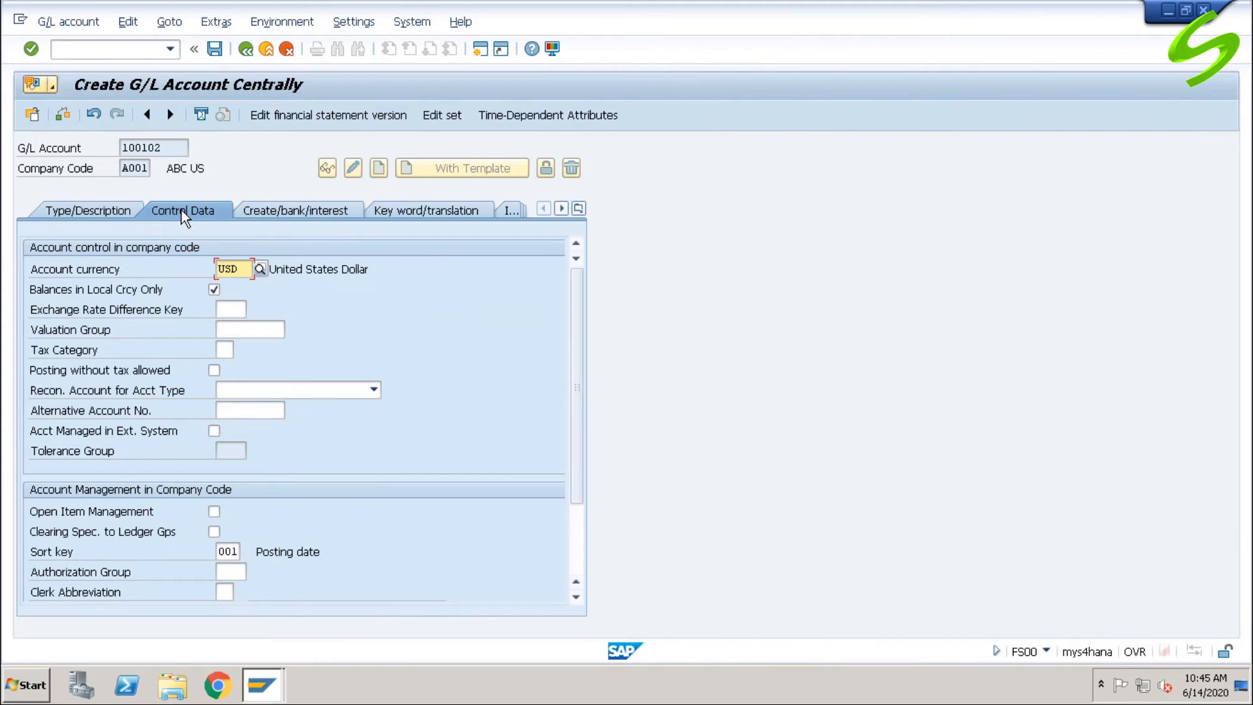
click(280, 211)
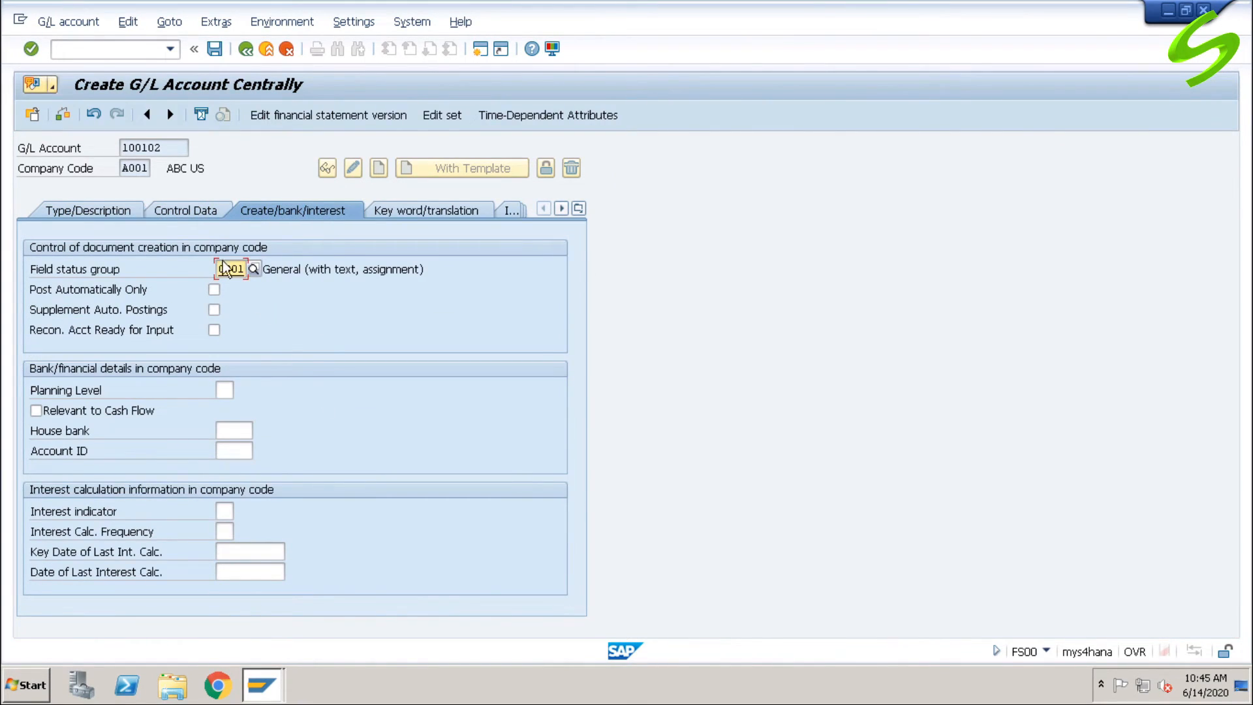
click(122, 211)
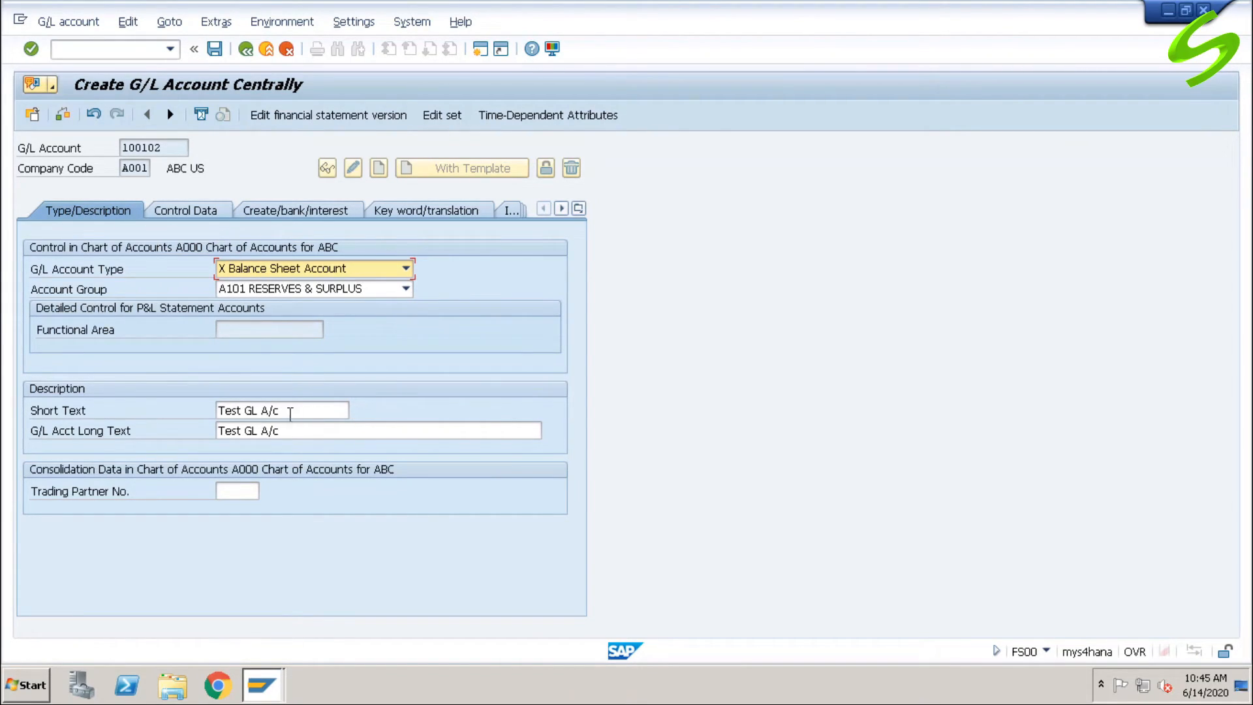
click(243, 411)
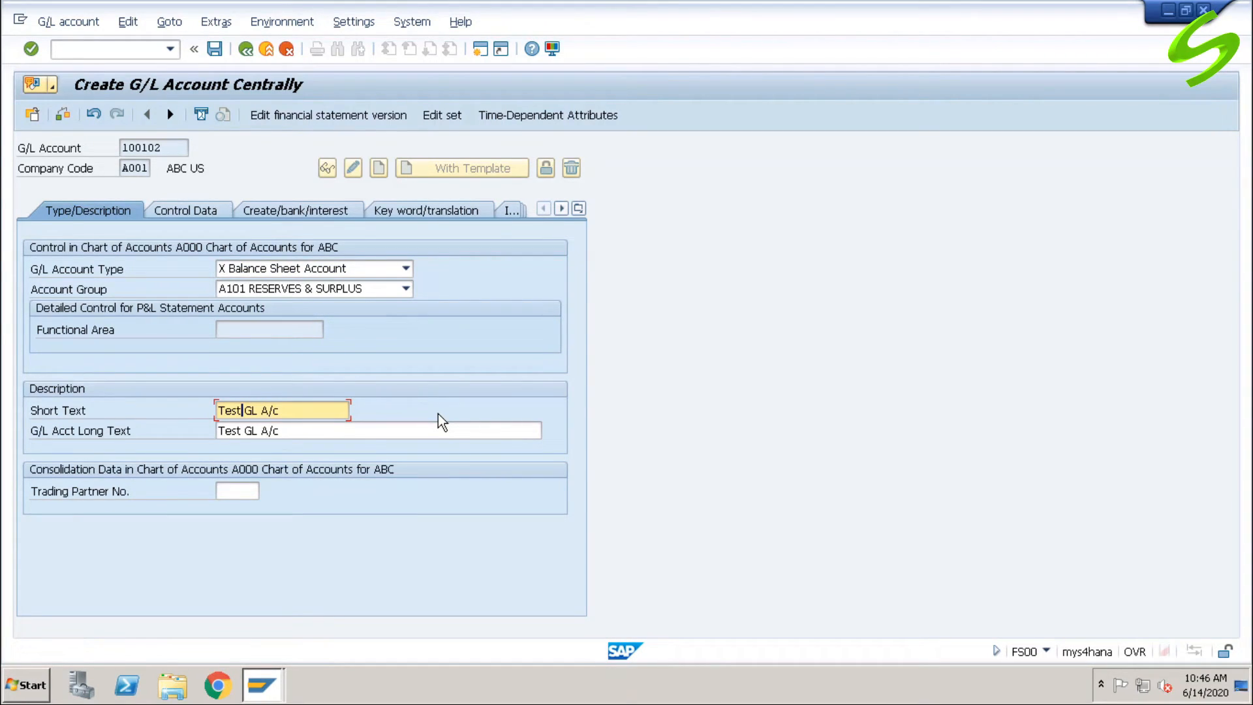
text(2 GL A?)
key(BackSpace)
text(/c)
Set the long text of account 100102 to Test 2 GL A/c and save the account.
click(245, 432)
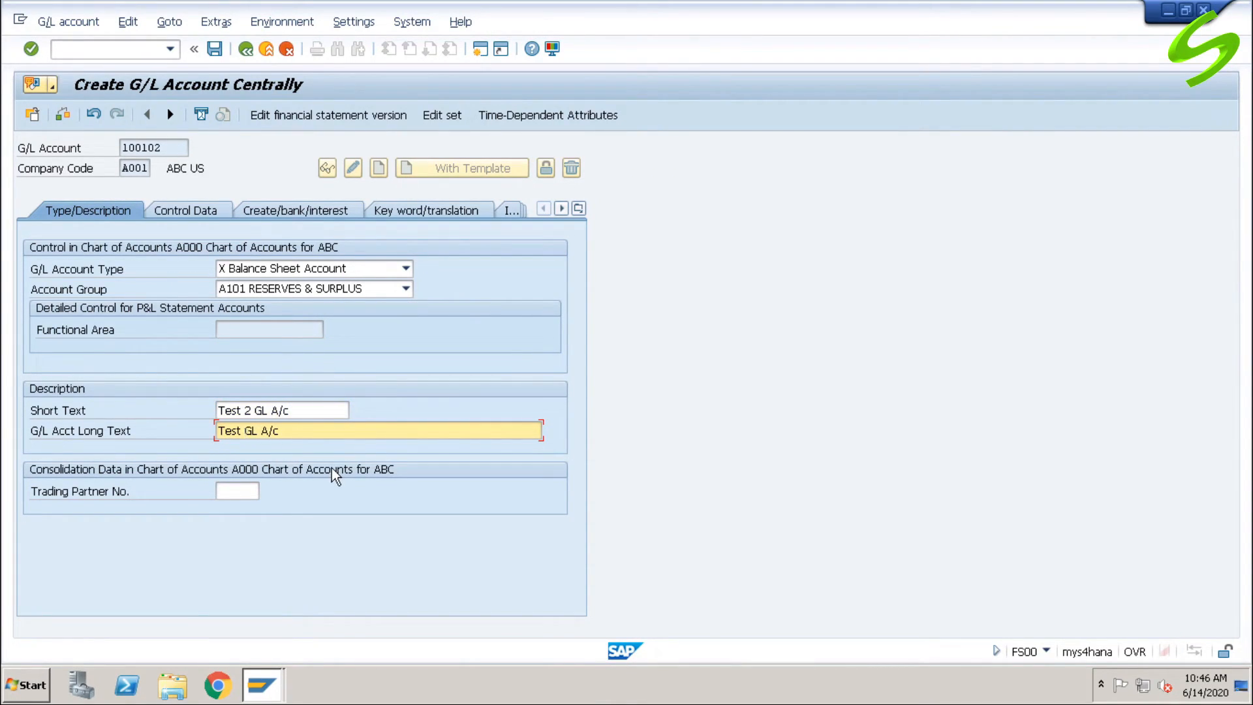
key(shift+Right)
key(shift+Right)
key(Right)
key(Left)
key(Left)
text(2 GL A/c)
click(215, 50)
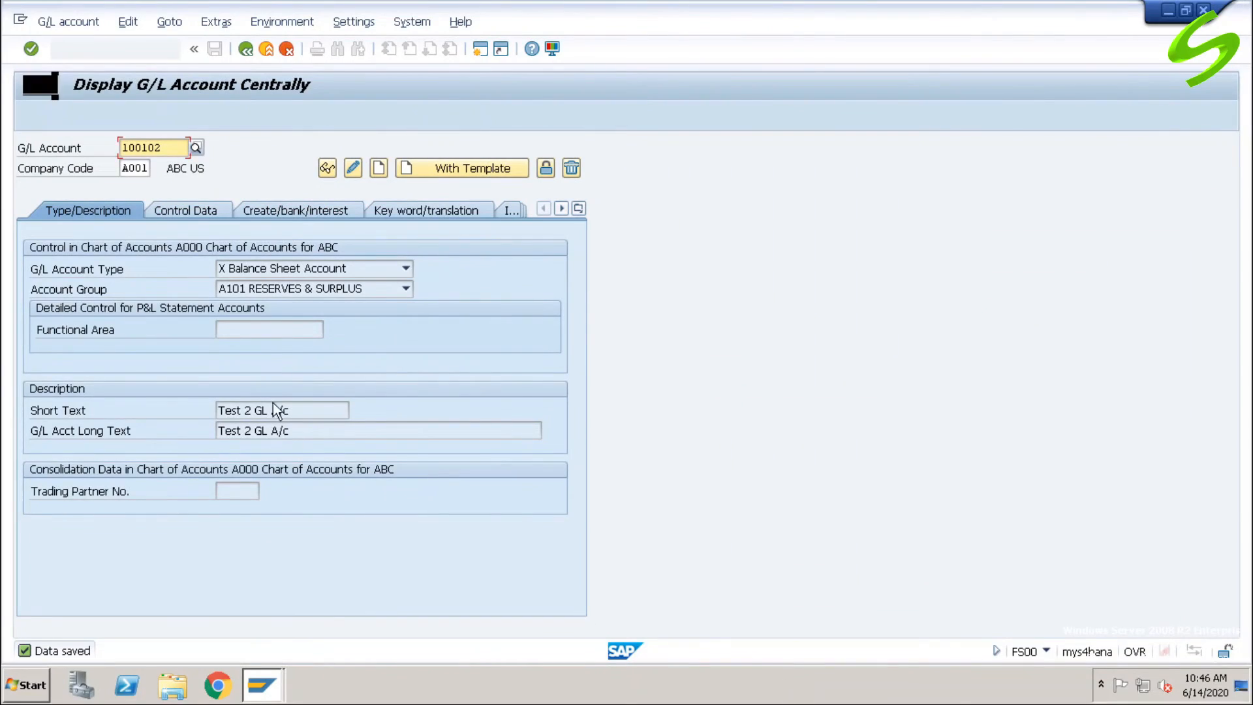
Leave the central G/L account transaction with the command /n.
click(136, 49)
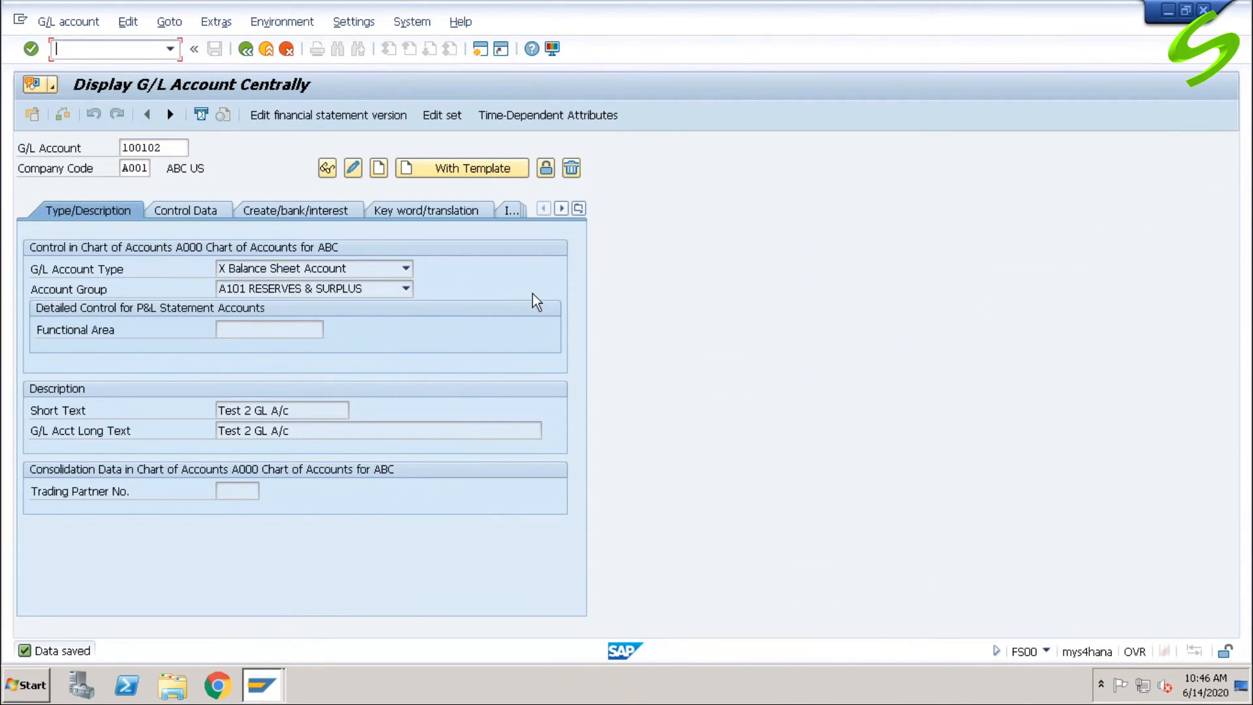
text(/n)
key(Return)
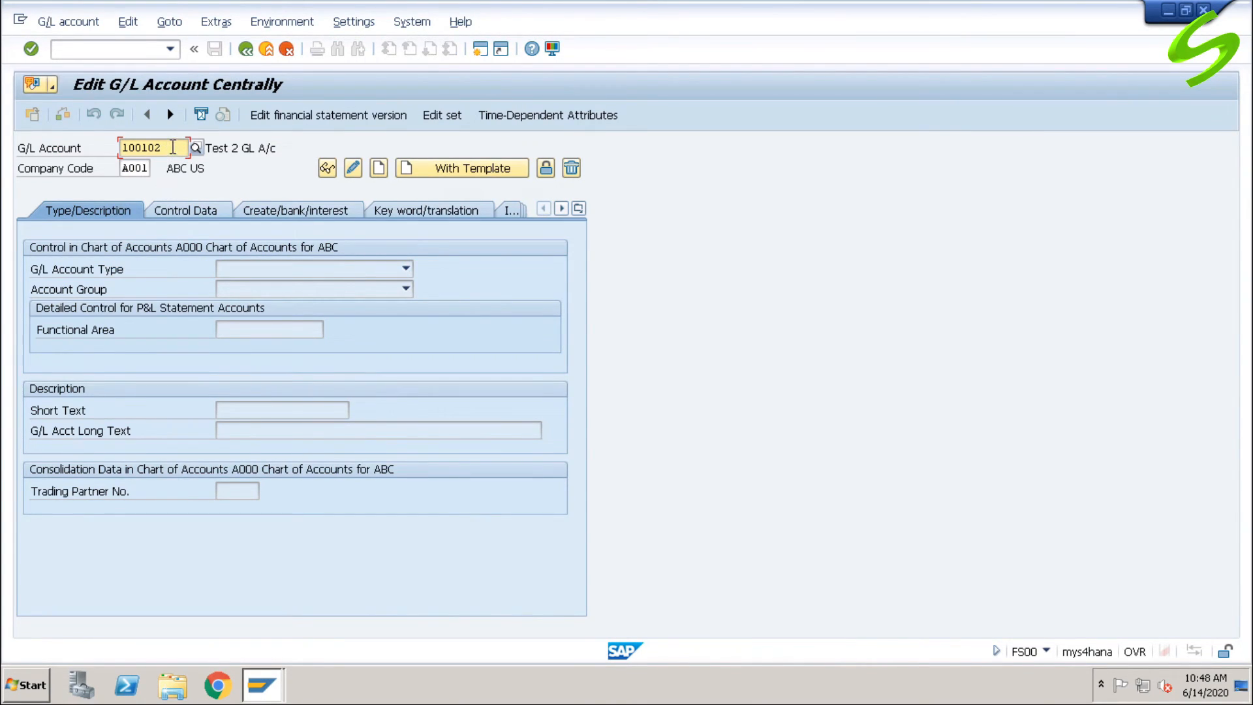
Display G/L account 100100 in company code A001 and examine its type and description data.
drag(173, 148, 89, 150)
text(100100)
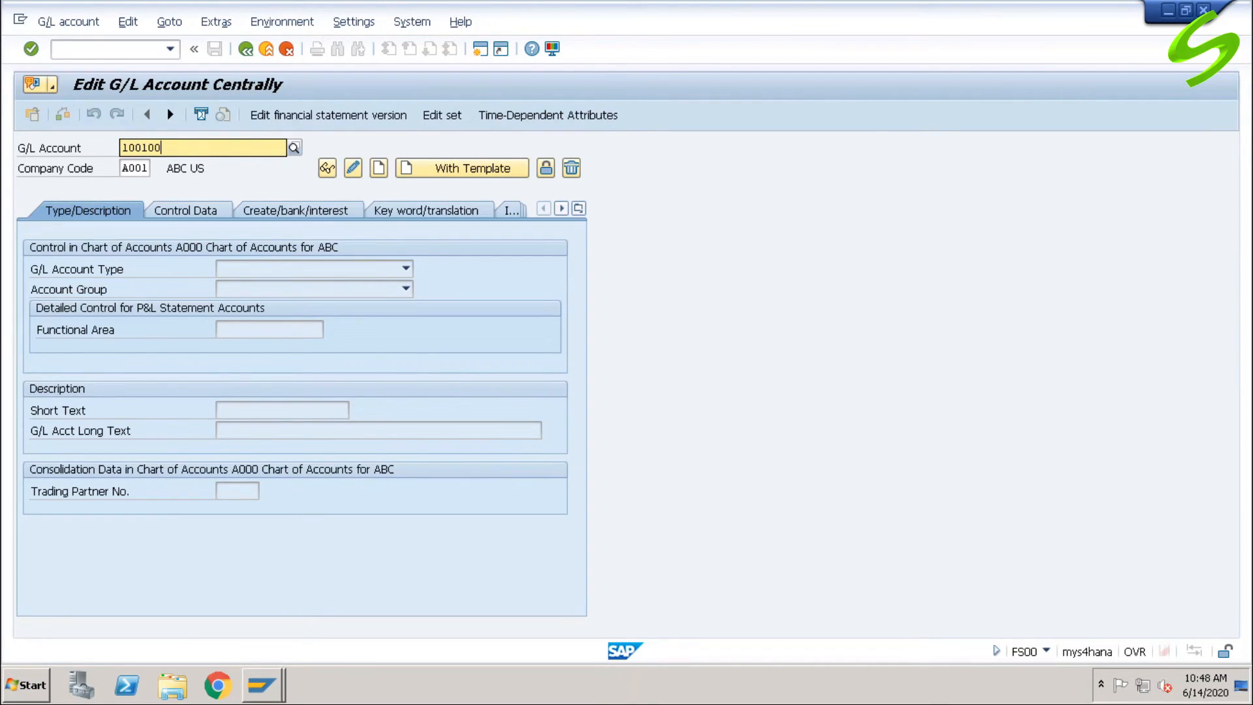
key(Return)
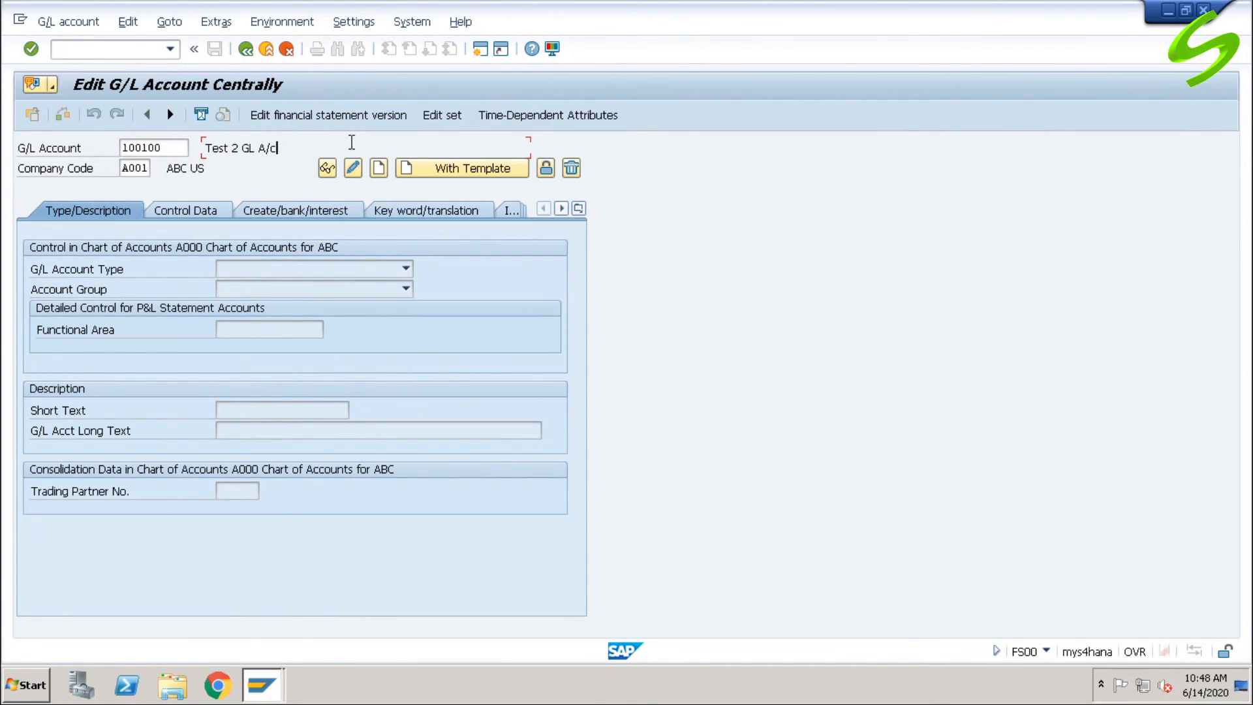
click(328, 169)
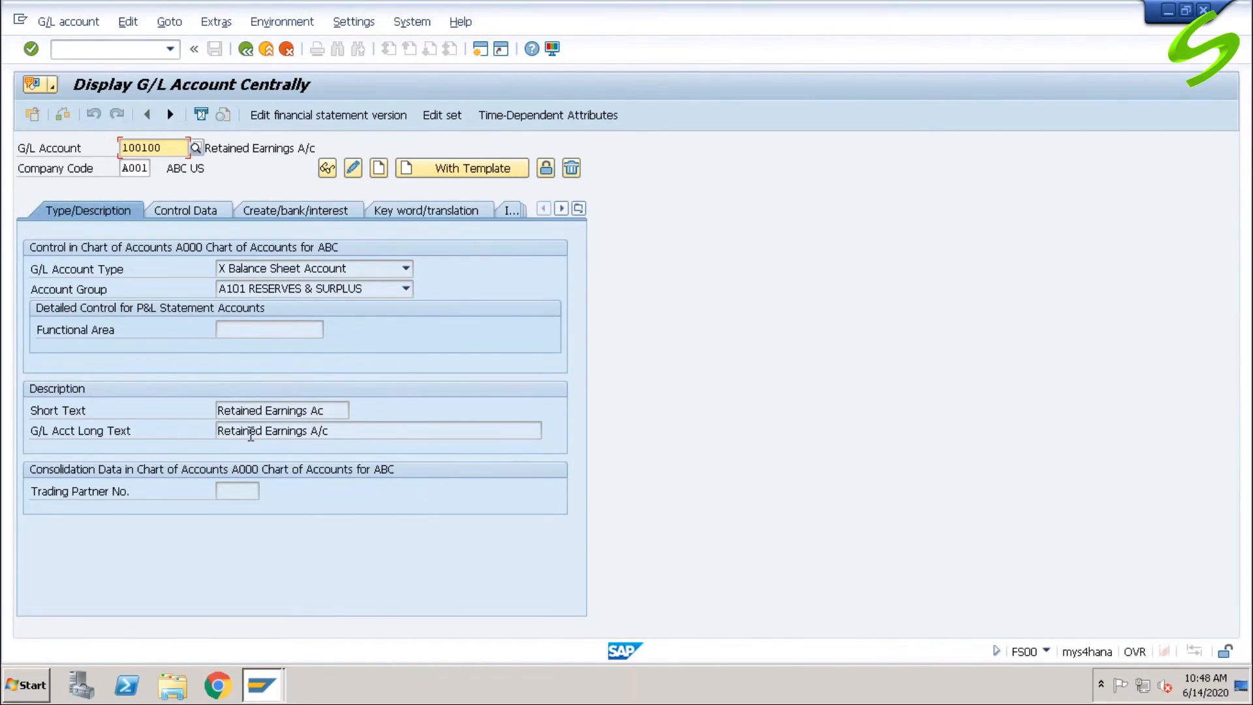
click(313, 410)
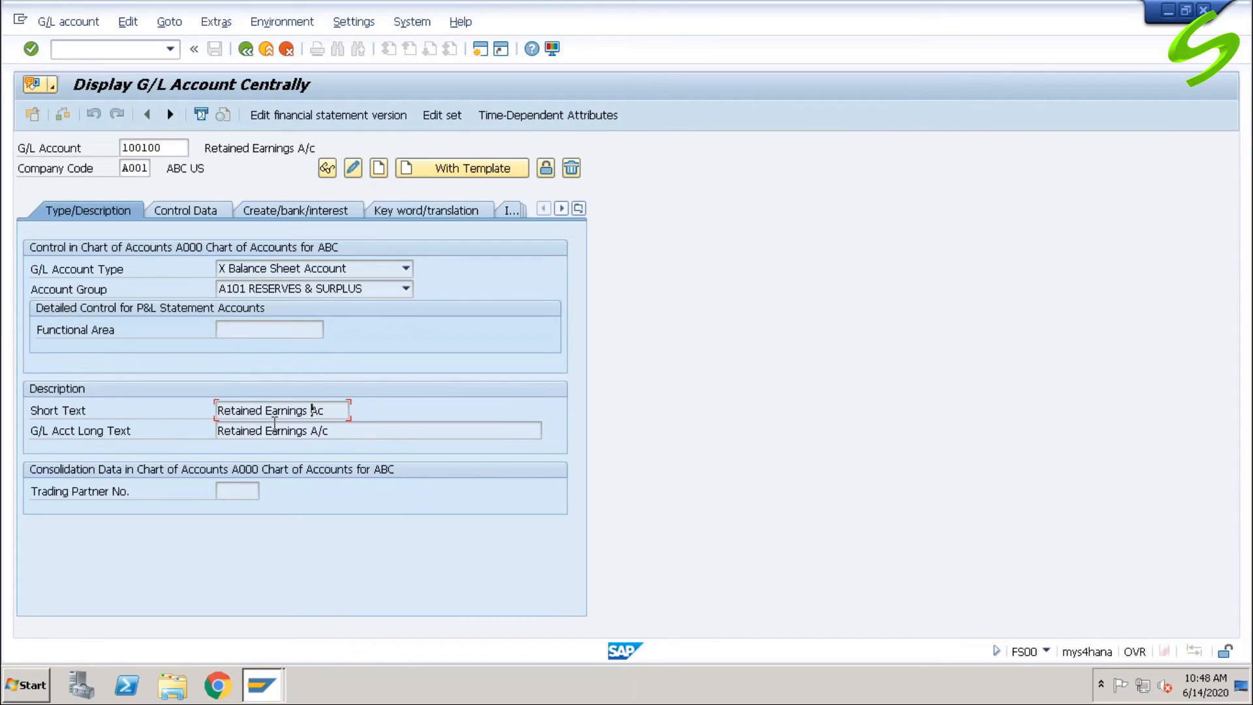